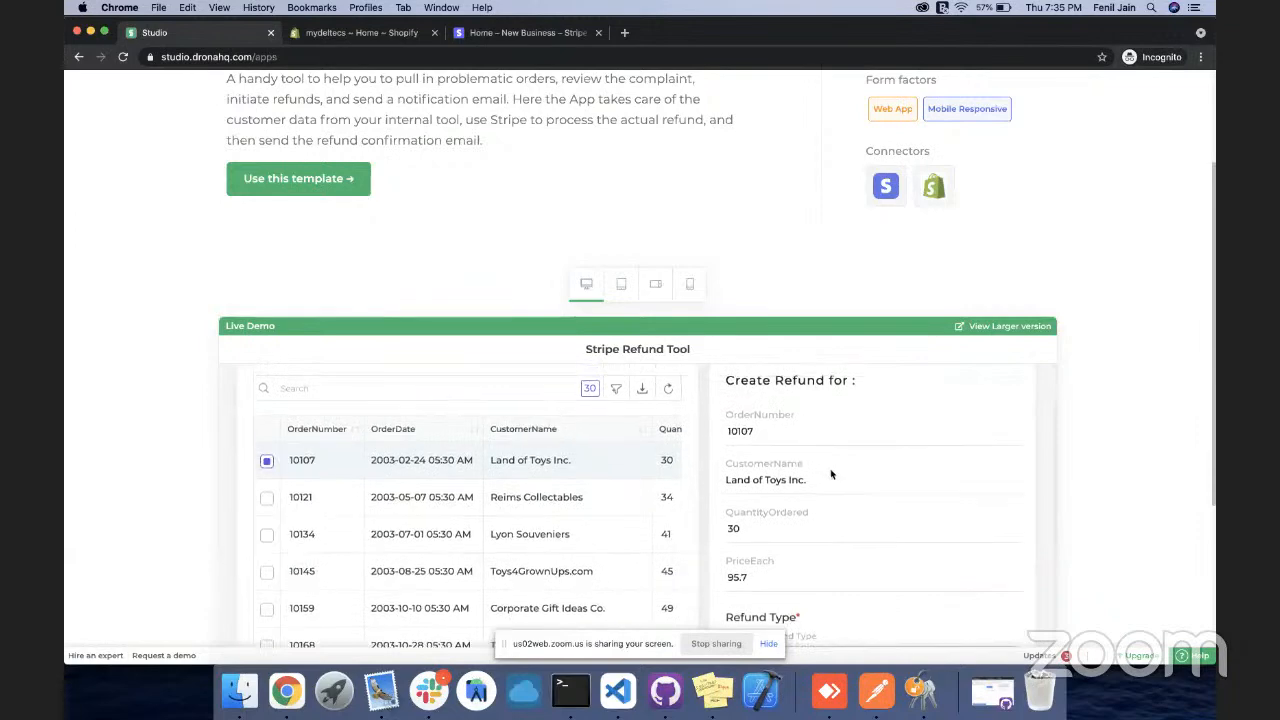
Install the Stripe Refund Tool template with demo data, open the new app and dismiss its onboarding tour
{"action": "scroll", "coordinate": [830, 474], "scroll_direction": "down", "scroll_amount": 3}
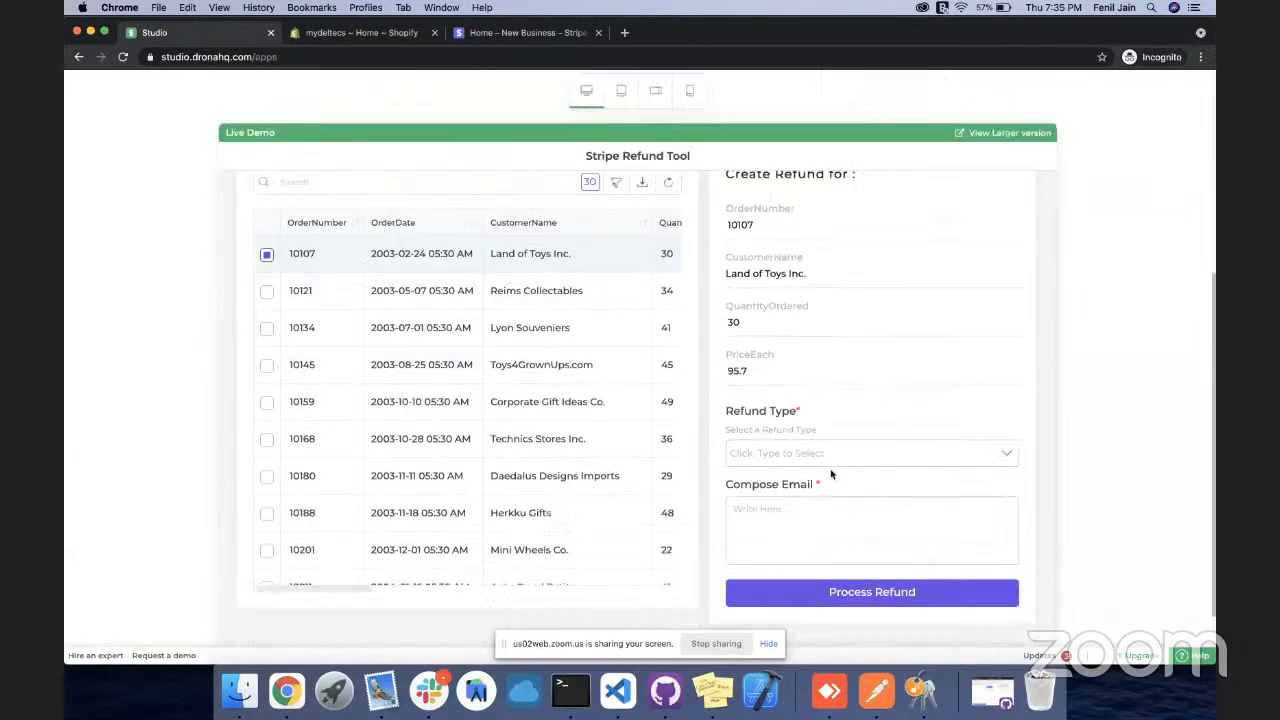
{"action": "scroll", "coordinate": [830, 474], "scroll_direction": "up", "scroll_amount": 6}
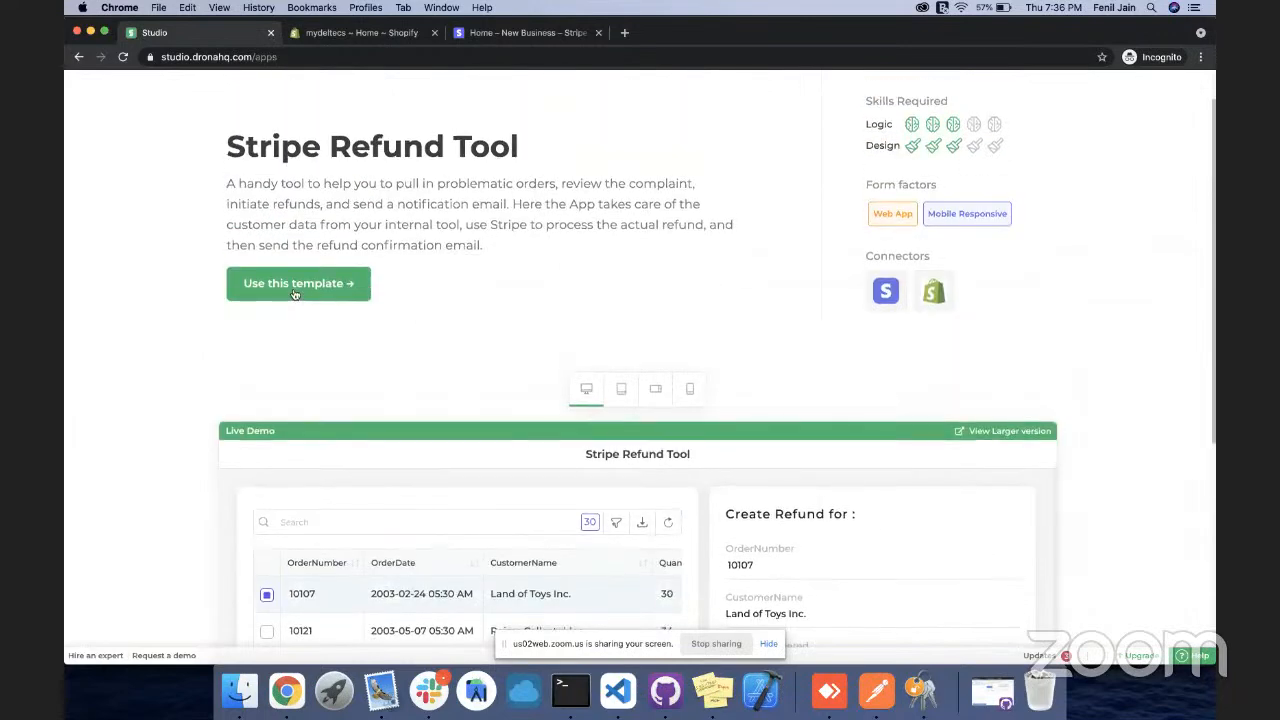
{"action": "left_click", "coordinate": [295, 290]}
{"action": "left_click", "coordinate": [795, 473]}
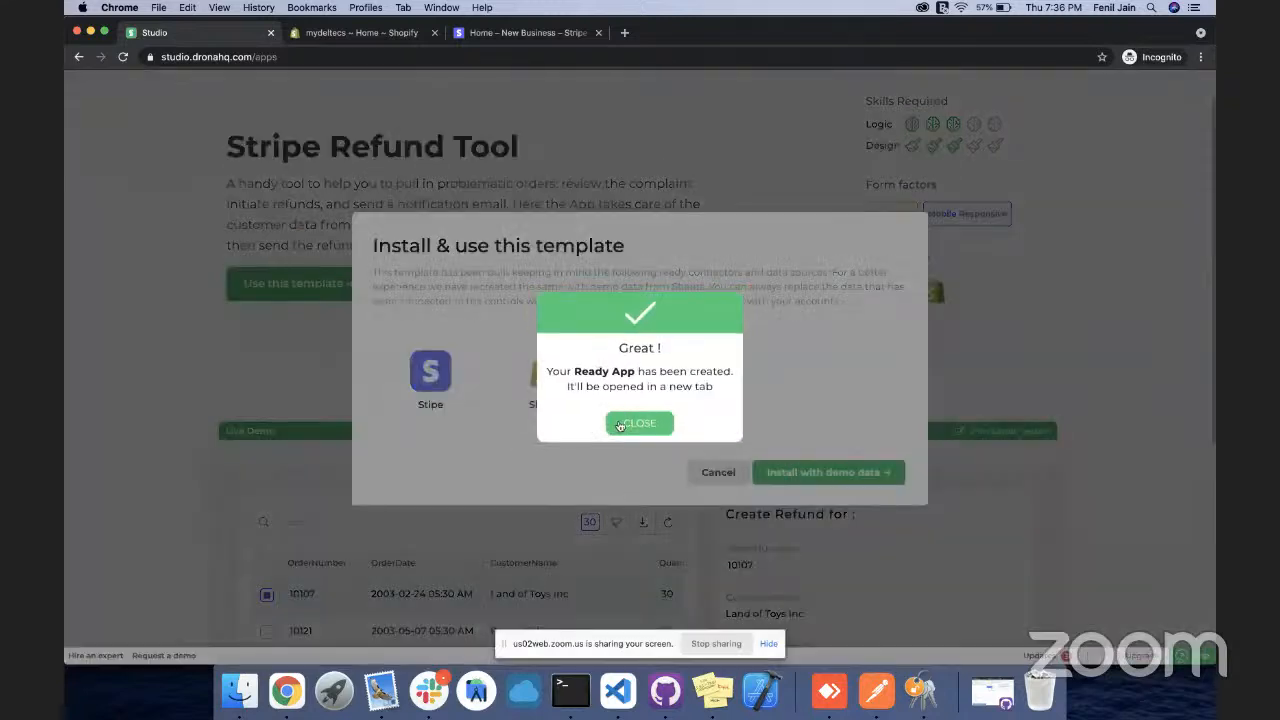
{"action": "left_click", "coordinate": [620, 424]}
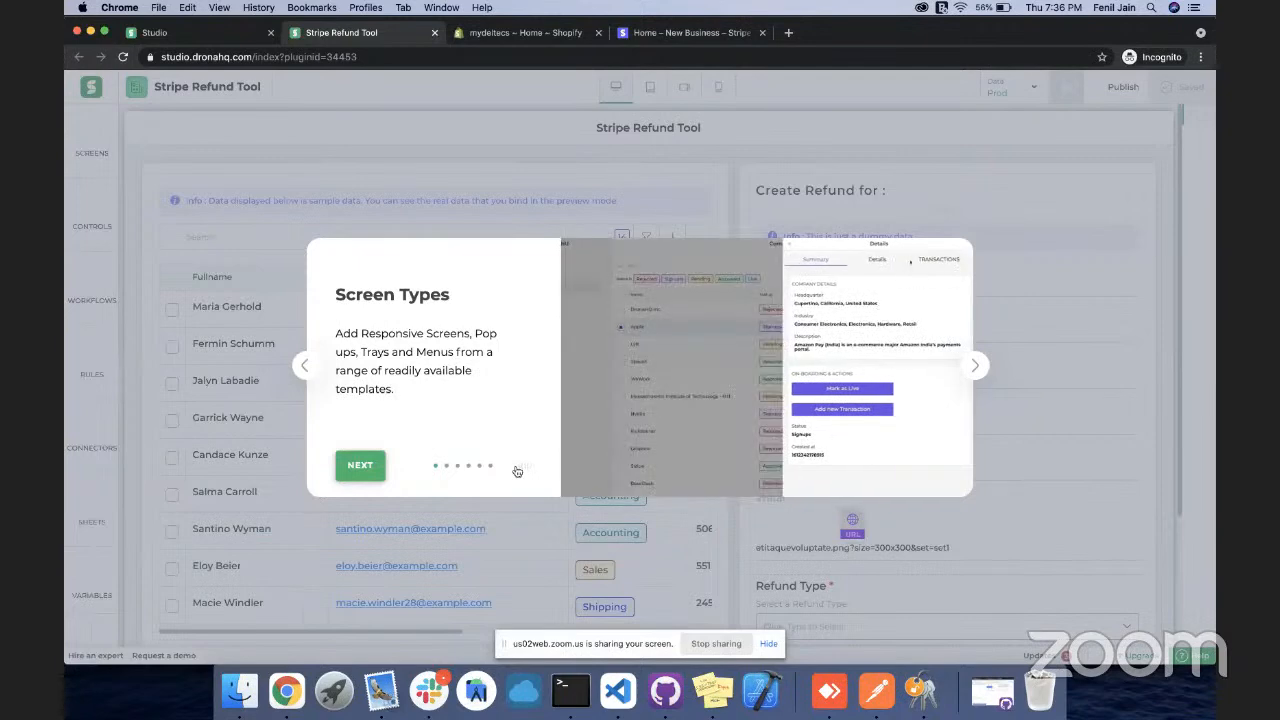
{"action": "left_click", "coordinate": [517, 471]}
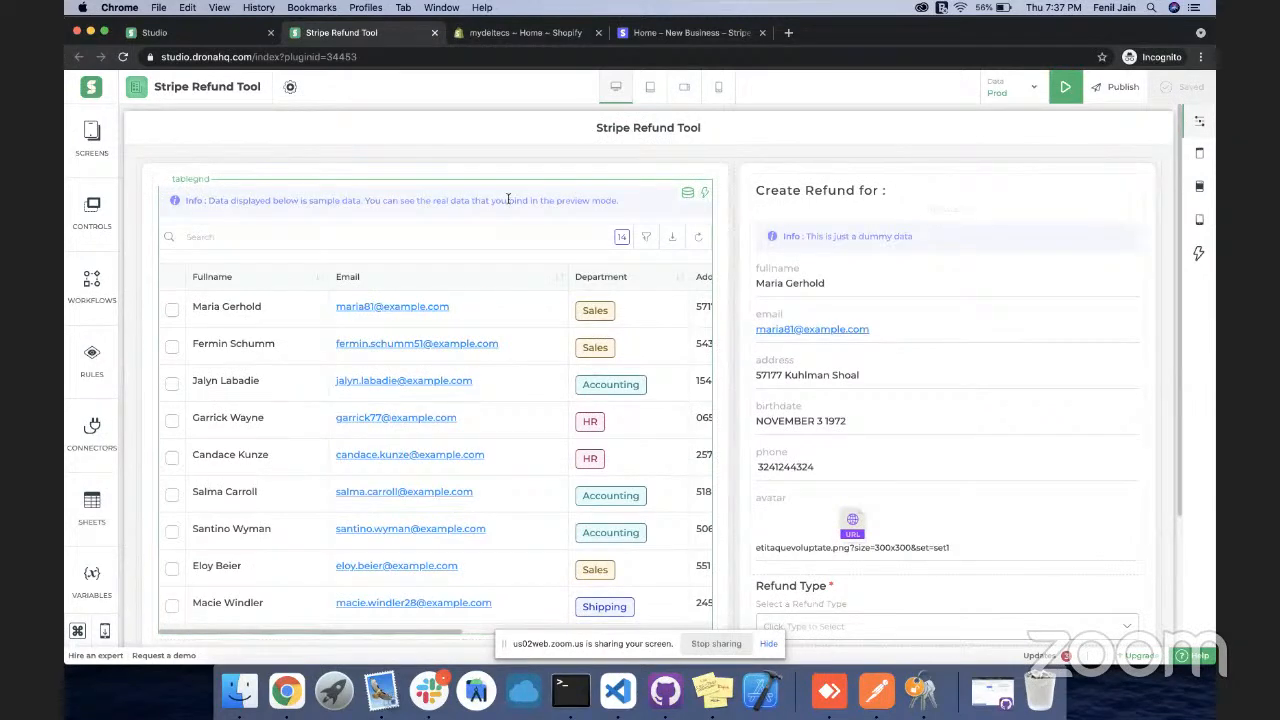
Add a Shopify connector to the tablegrid's data using the GetAllOrders action
{"action": "left_click", "coordinate": [688, 196]}
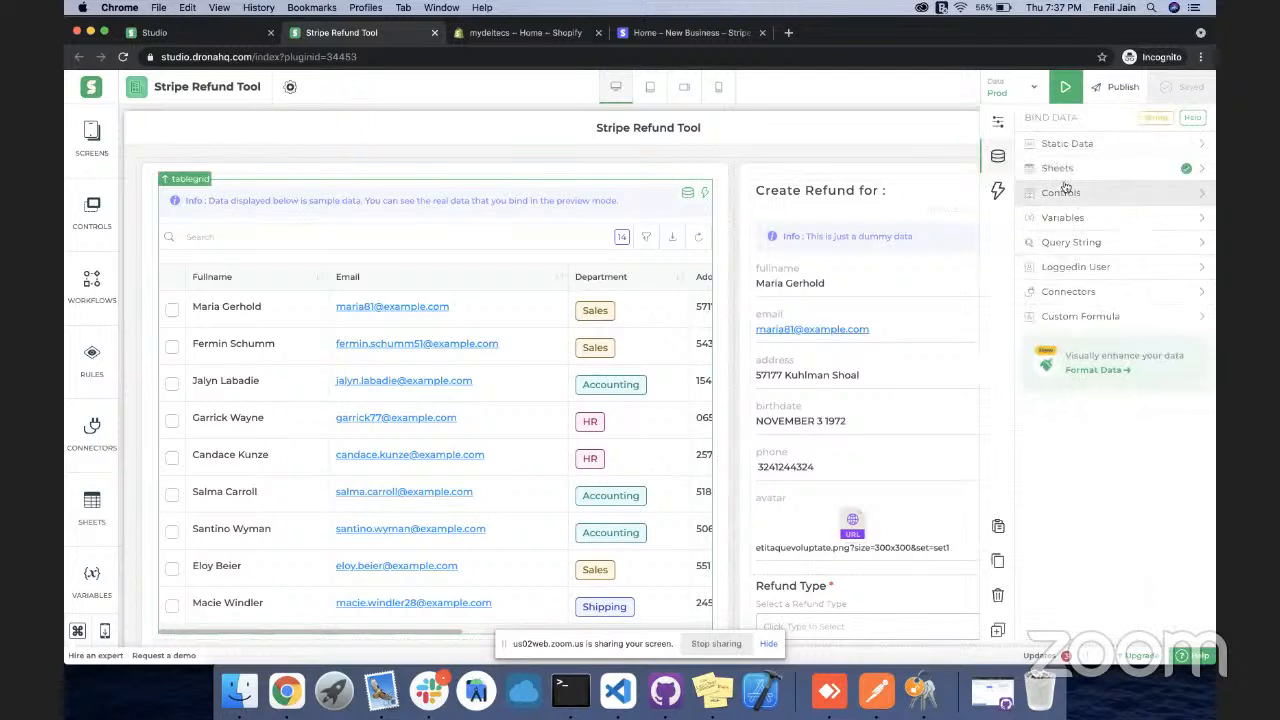
{"action": "left_click", "coordinate": [1076, 291]}
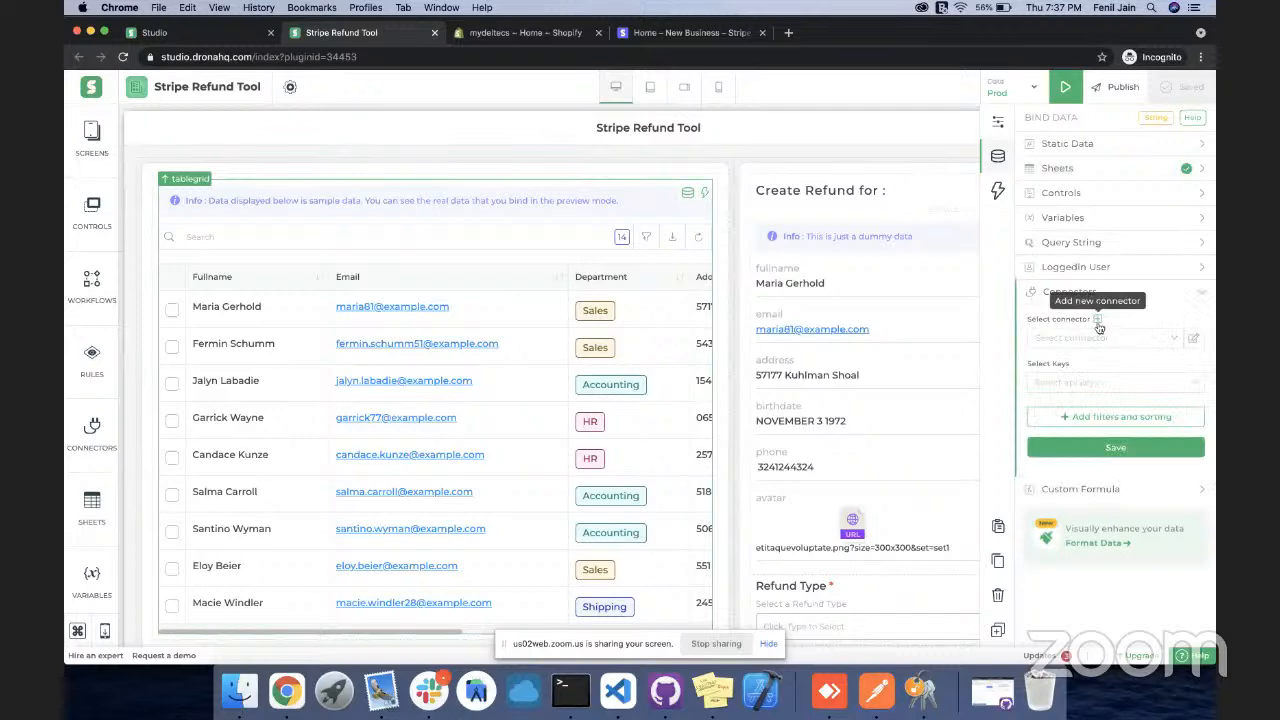
{"action": "left_click", "coordinate": [1098, 322]}
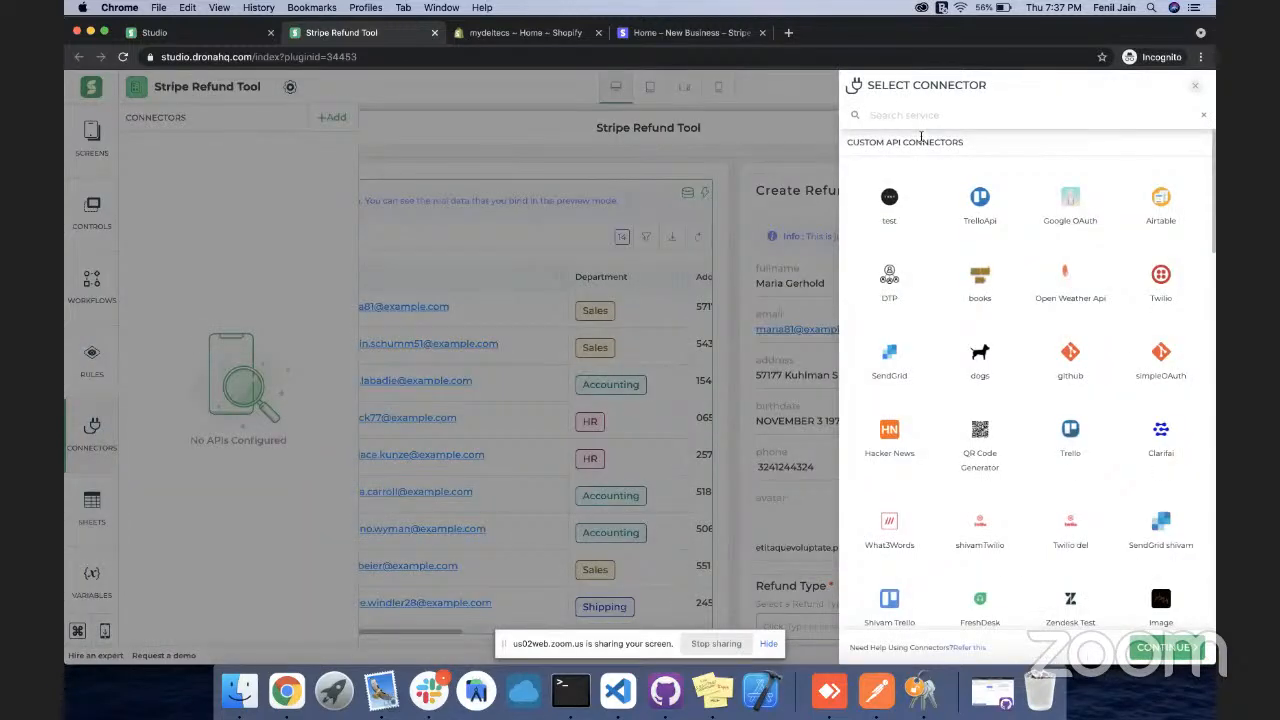
{"action": "left_click", "coordinate": [908, 115]}
{"action": "type", "text": "sho"}
{"action": "left_click", "coordinate": [890, 200]}
{"action": "left_click", "coordinate": [1160, 647]}
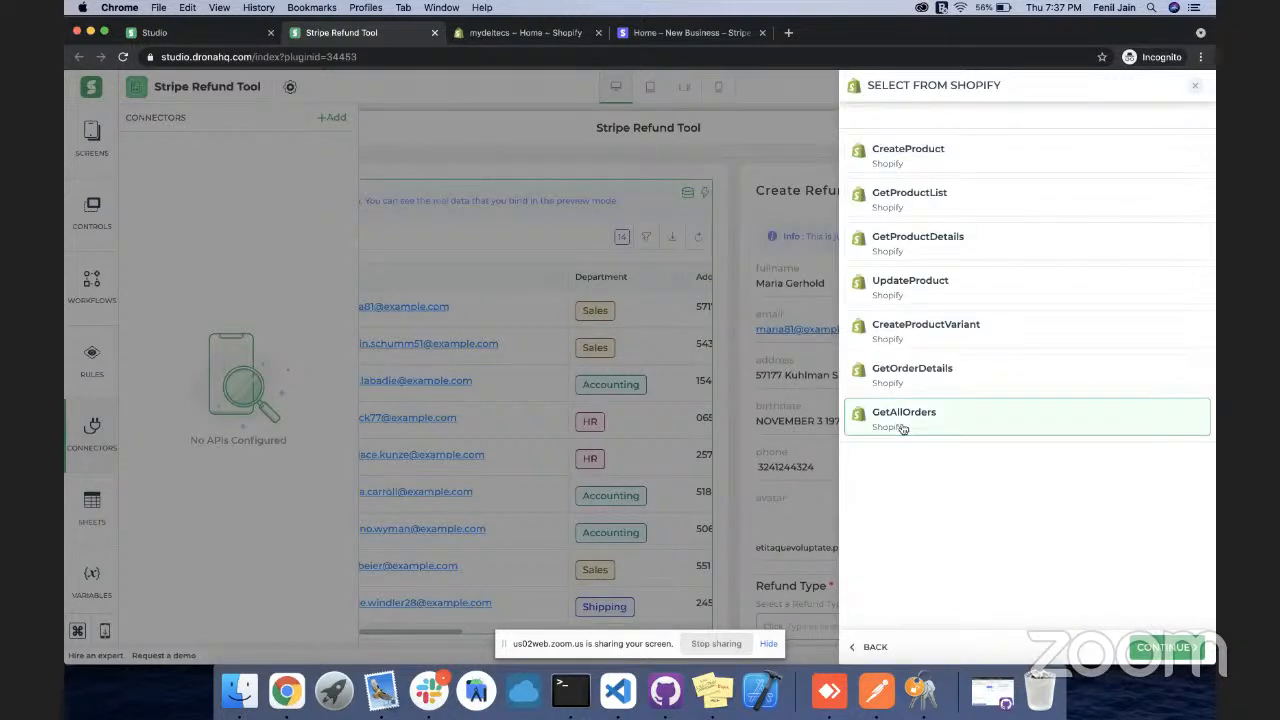
{"action": "left_click", "coordinate": [1176, 652]}
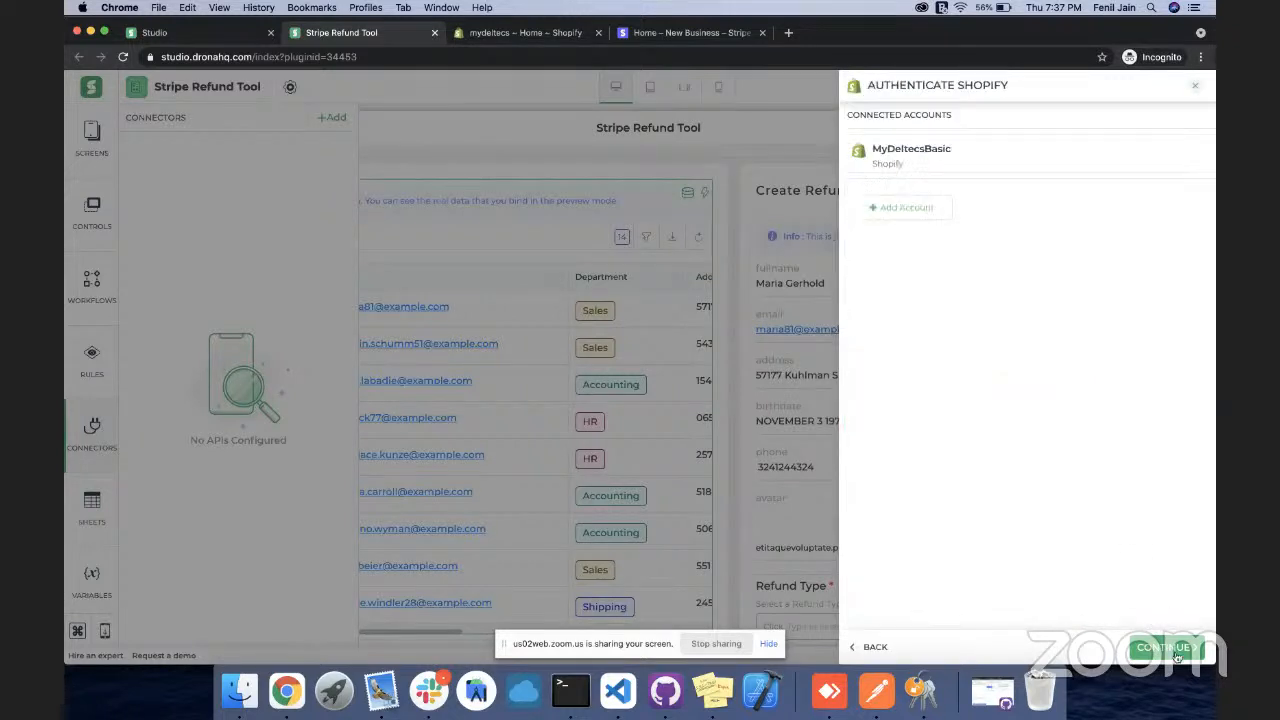
Start a new Shopify account named Deltecs
{"action": "left_click", "coordinate": [897, 210]}
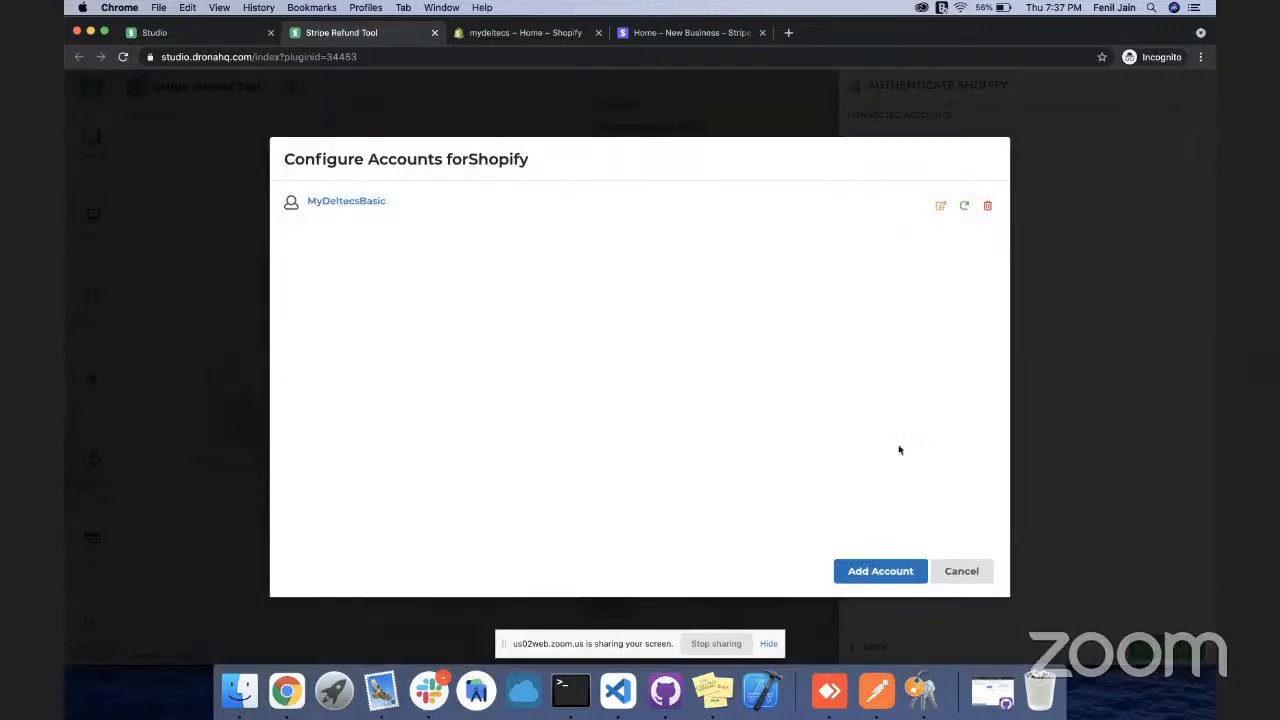
{"action": "left_click", "coordinate": [876, 571]}
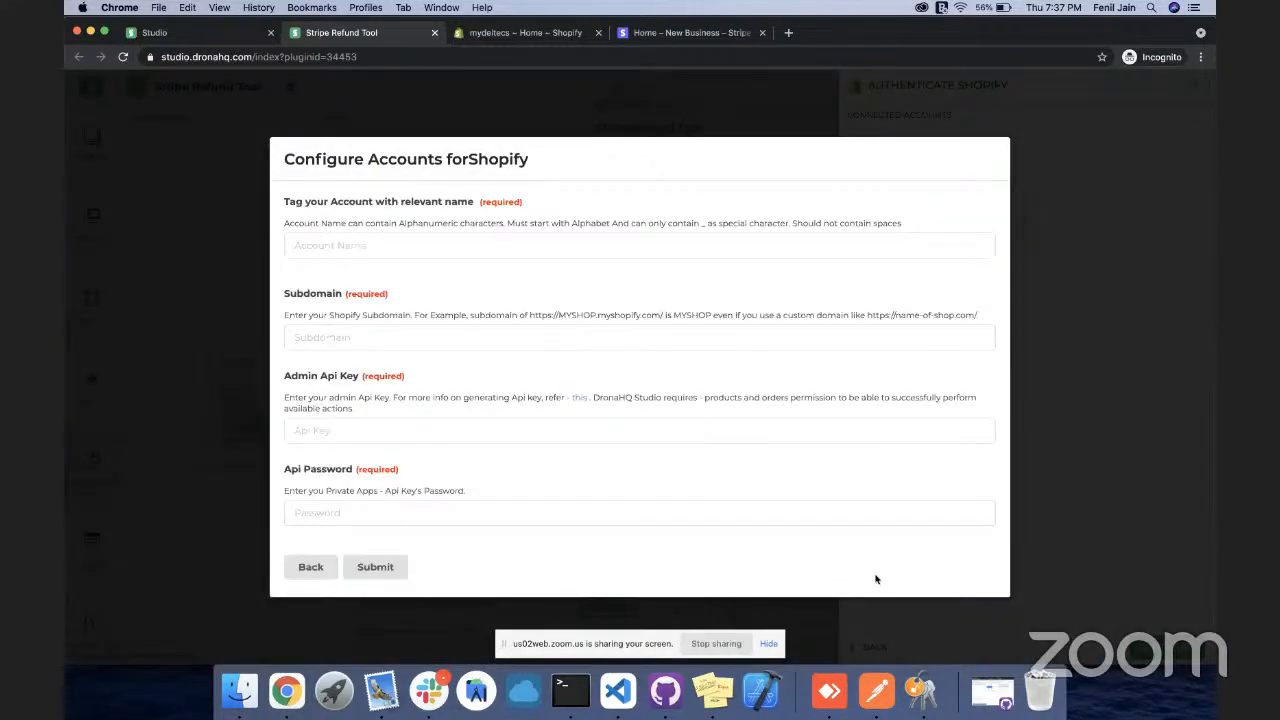
{"action": "left_click", "coordinate": [411, 244]}
{"action": "type", "text": "Deltecs"}
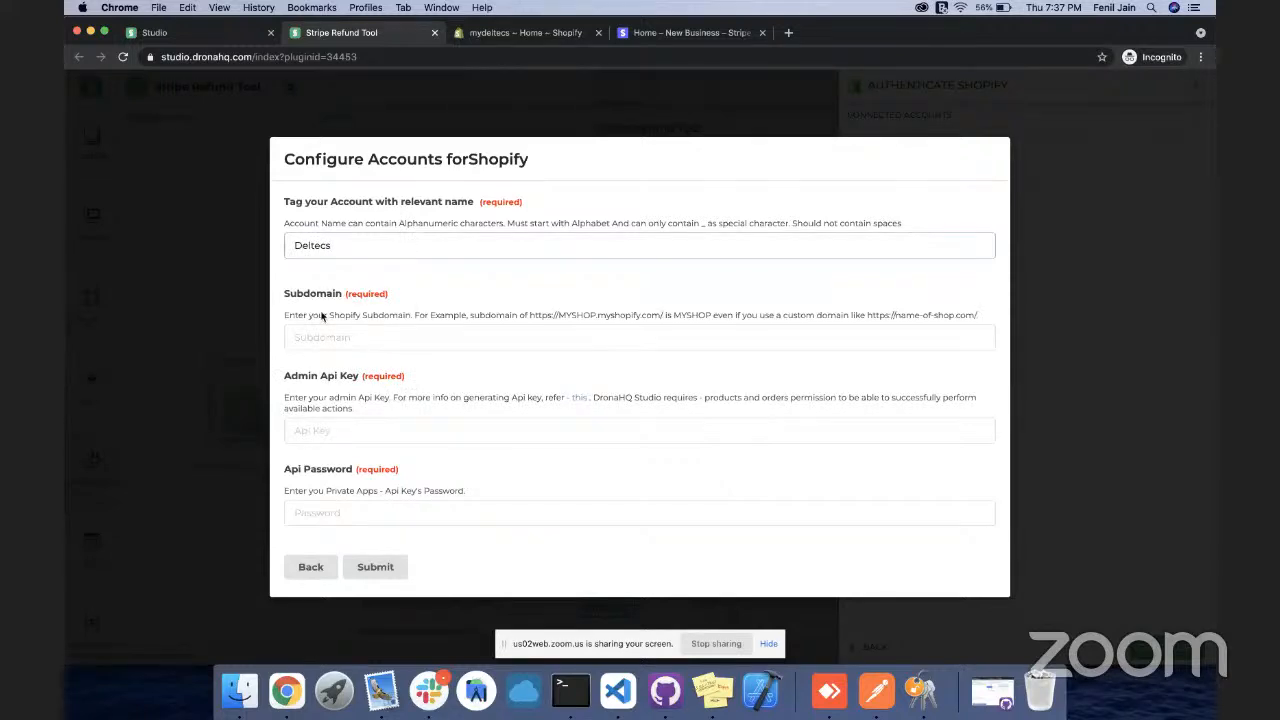
Copy the store subdomain mydeltecs from the Shopify admin address into the Subdomain field
{"action": "left_click", "coordinate": [500, 33]}
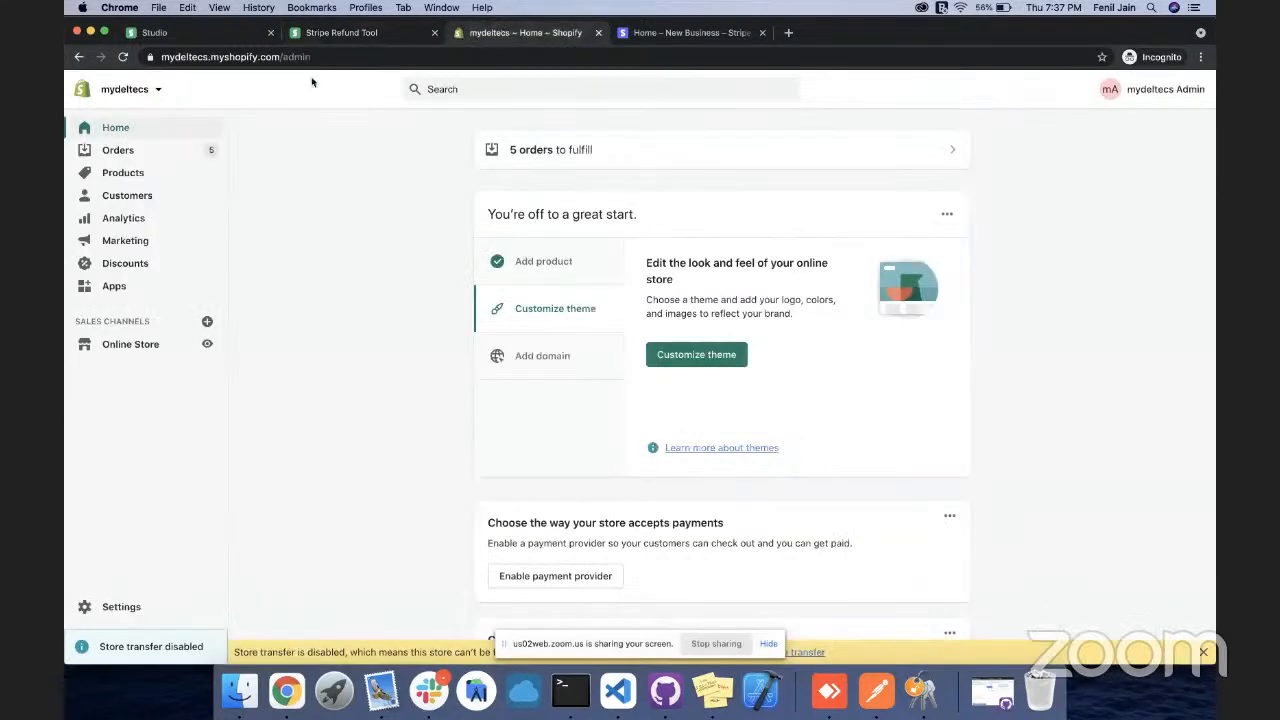
{"action": "double_click", "coordinate": [184, 57]}
{"action": "key", "text": "super+c"}
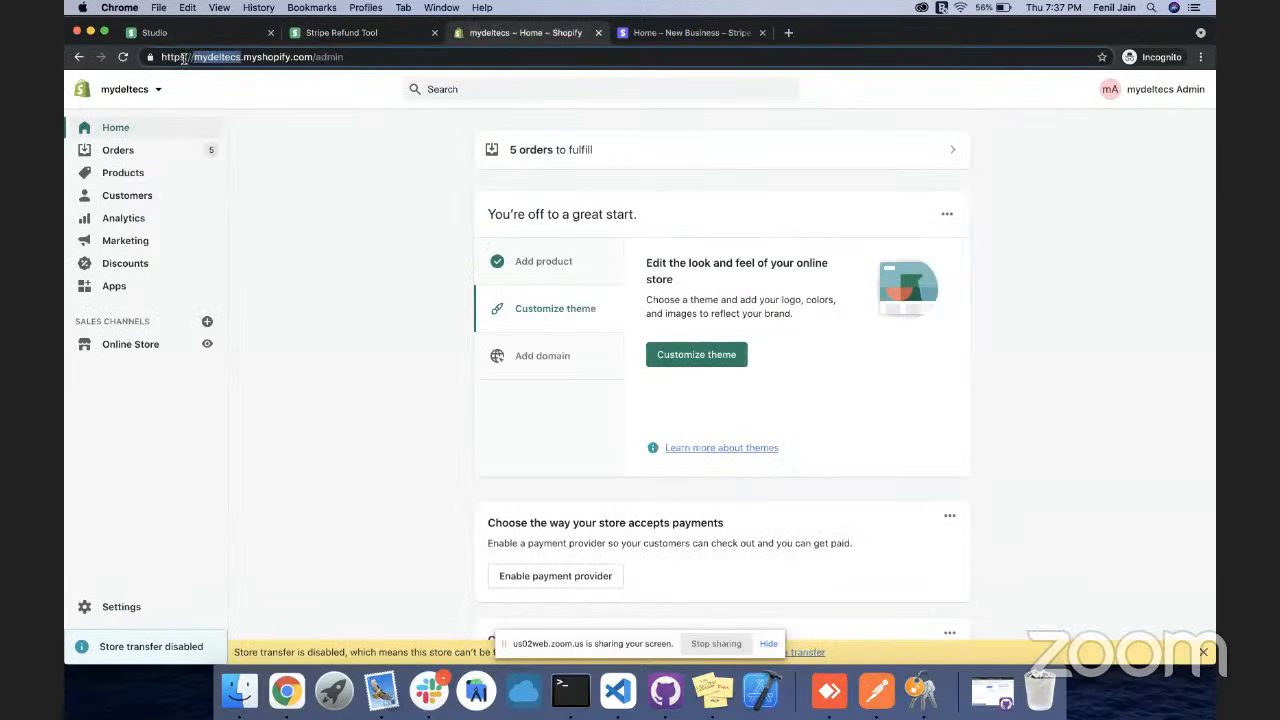
{"action": "left_click", "coordinate": [322, 33]}
{"action": "left_click", "coordinate": [313, 337]}
{"action": "key", "text": "super+v"}
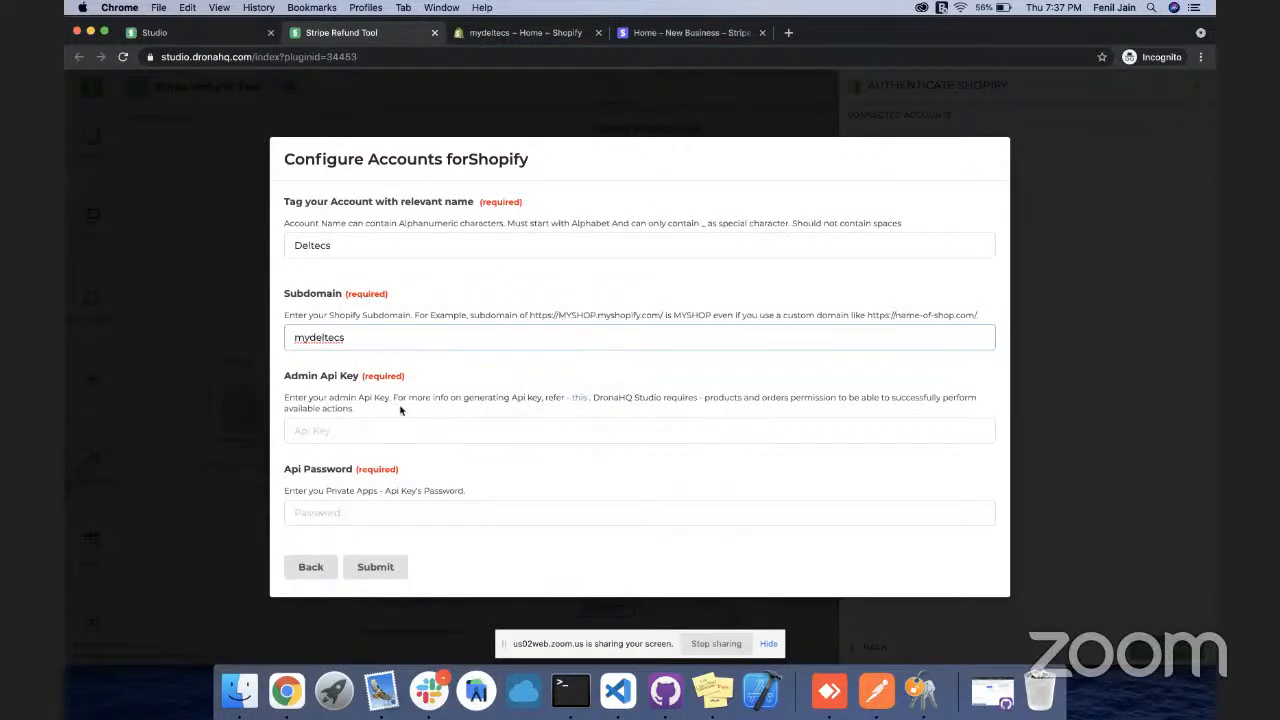
{"action": "left_click", "coordinate": [525, 32]}
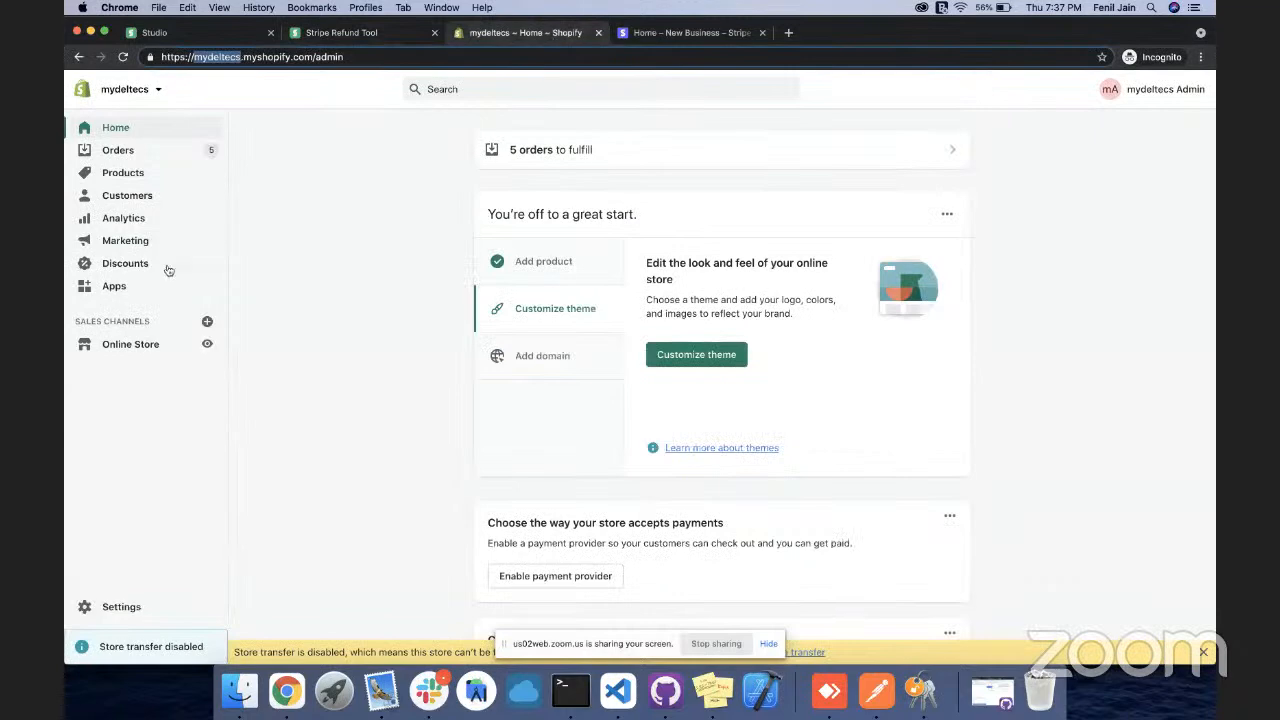
From Apps, go to Manage private apps and create a new private app
{"action": "left_click", "coordinate": [114, 286]}
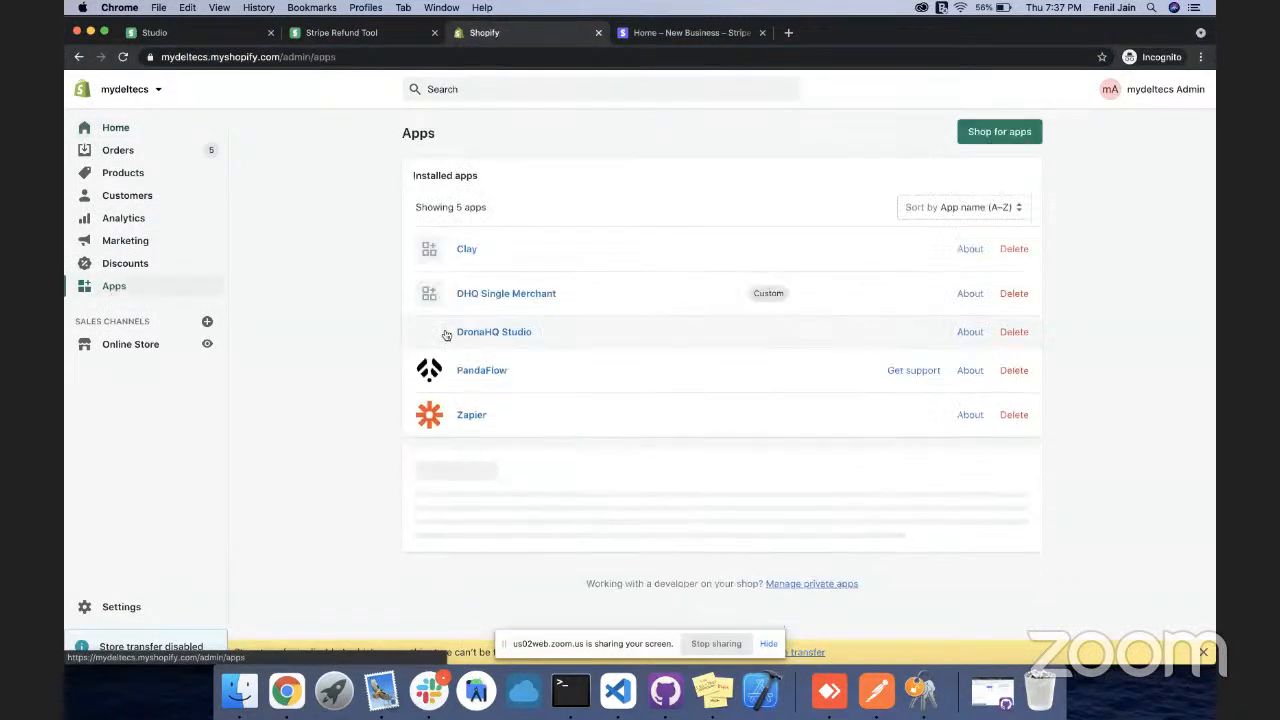
{"action": "scroll", "coordinate": [846, 540], "scroll_direction": "down", "scroll_amount": 1}
{"action": "scroll", "coordinate": [806, 598], "scroll_direction": "down", "scroll_amount": 5}
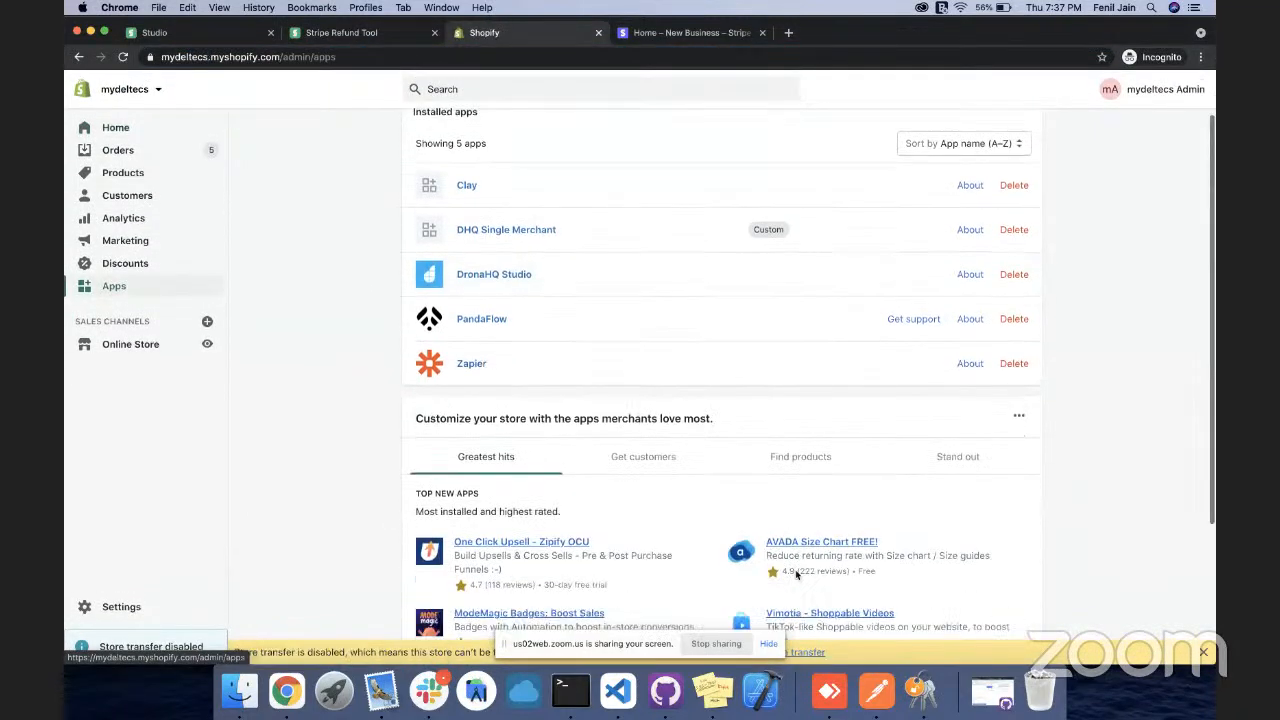
{"action": "left_click", "coordinate": [800, 572]}
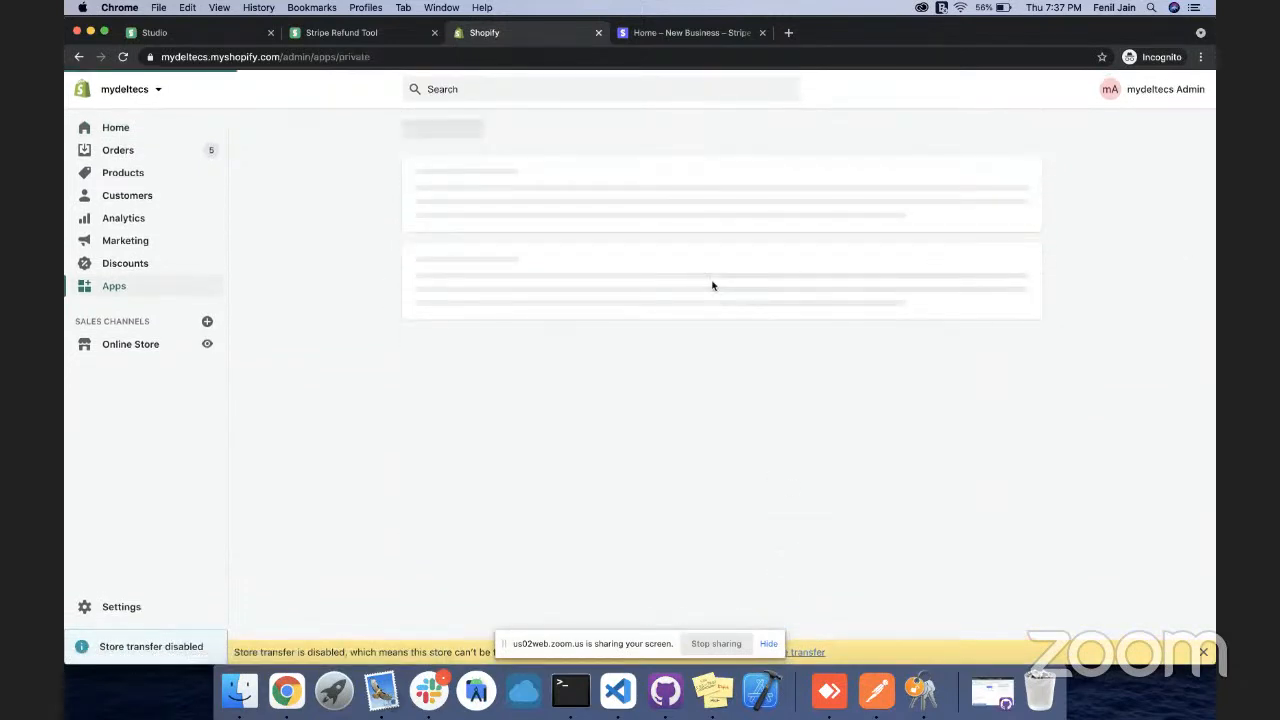
{"action": "left_click", "coordinate": [945, 137]}
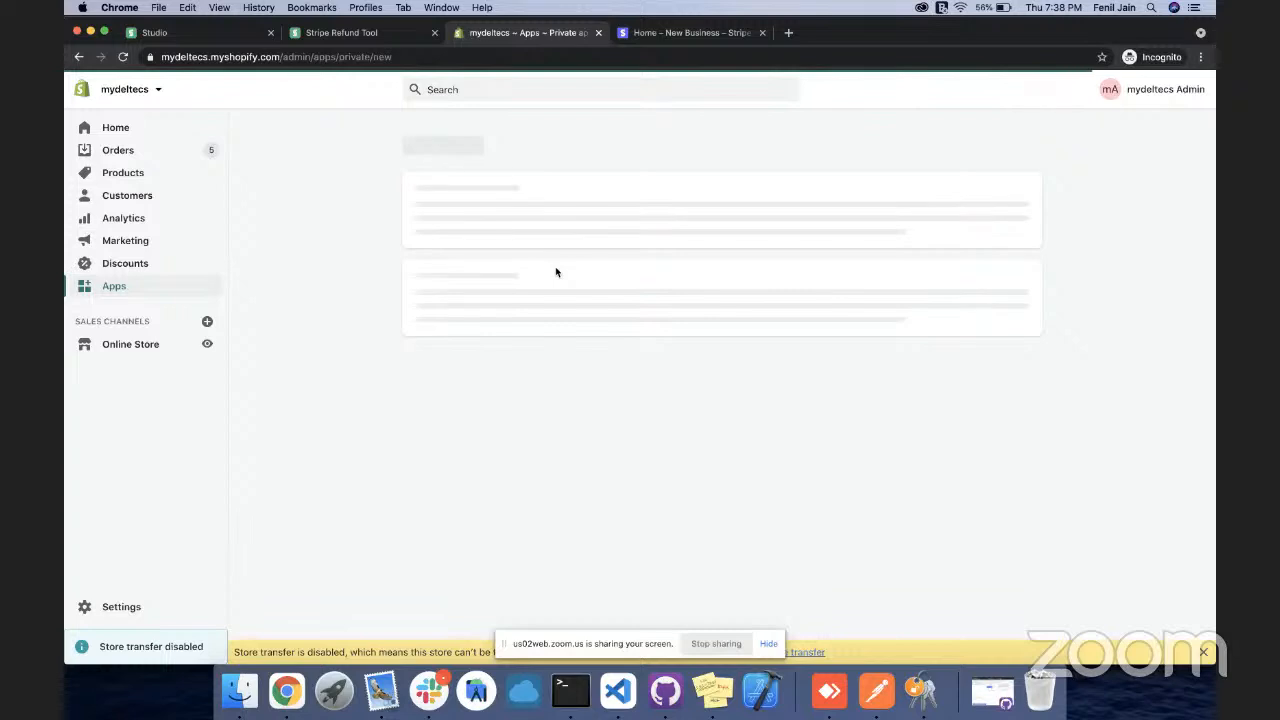
{"action": "left_click", "coordinate": [652, 330]}
Name the private app 'Stripe Refund Tool' and enter the developer's emergency e-mail
{"action": "type", "text": "Stri"}
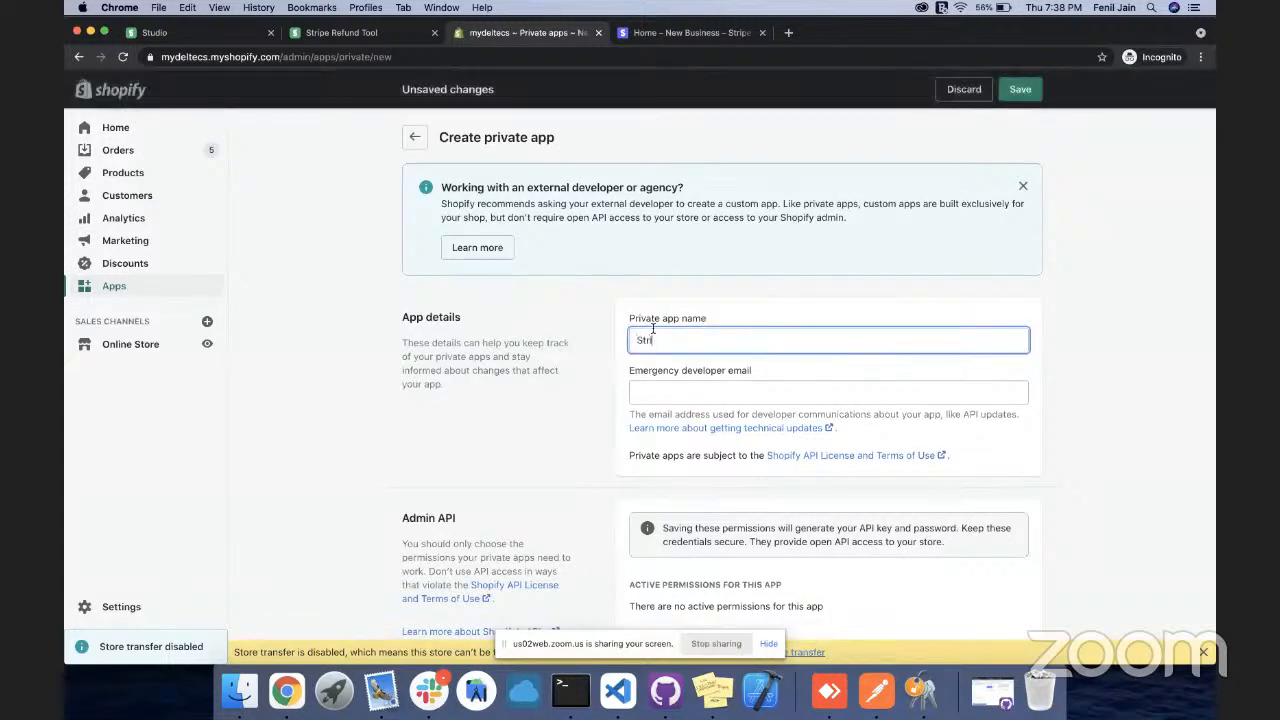
{"action": "type", "text": "pe Refund Tool"}
{"action": "left_click", "coordinate": [640, 391]}
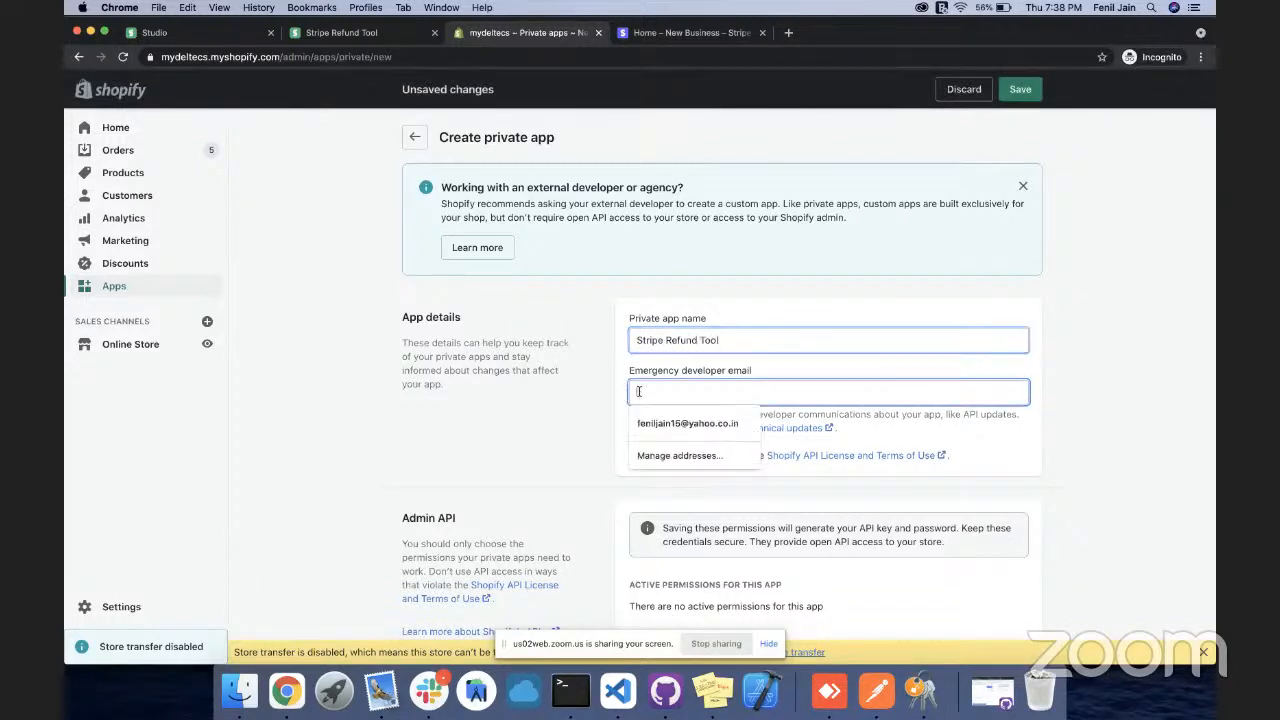
Show the inactive Admin API permissions and give Orders 'Read and write' access
{"action": "scroll", "coordinate": [640, 395], "scroll_direction": "down", "scroll_amount": 5}
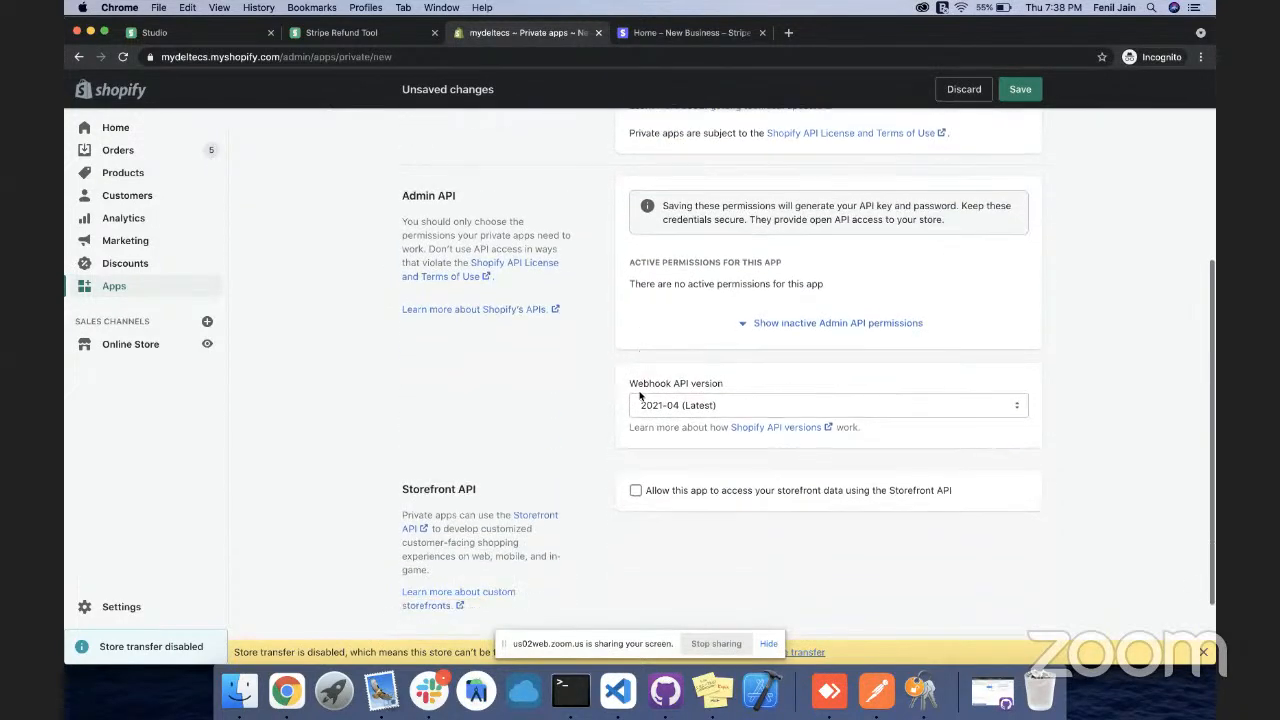
{"action": "left_click", "coordinate": [755, 323]}
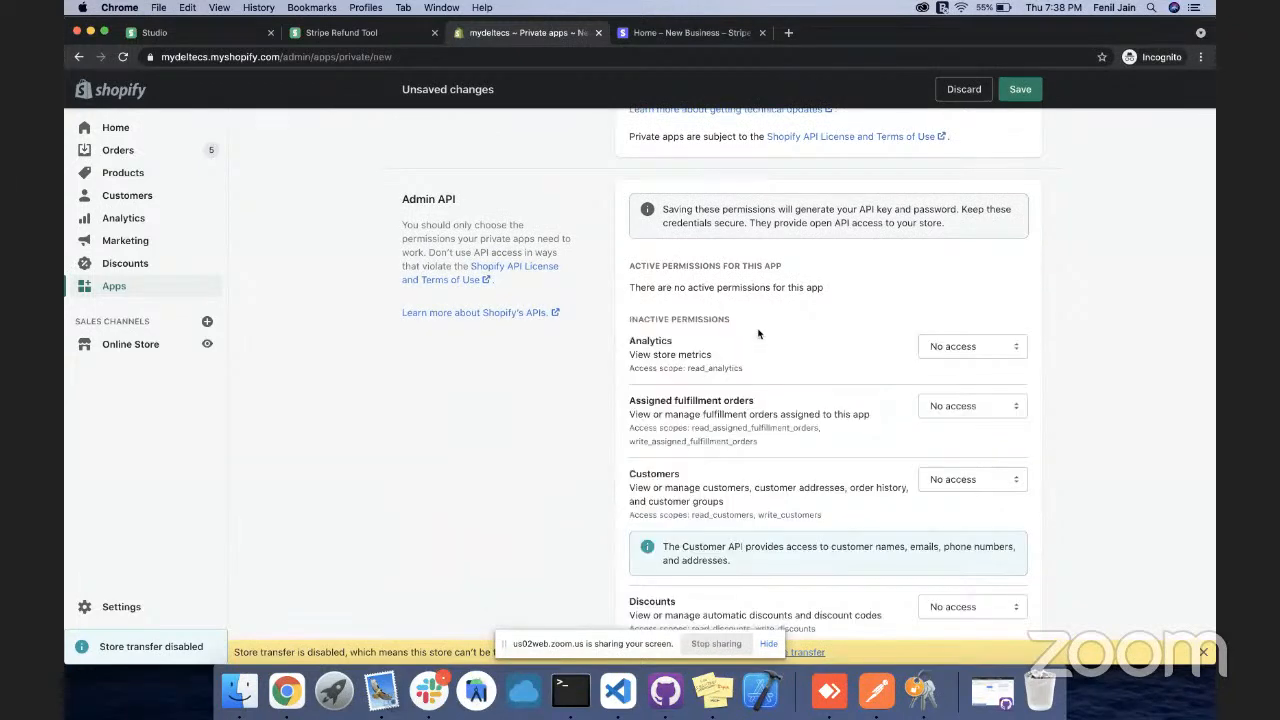
{"action": "scroll", "coordinate": [758, 333], "scroll_direction": "down", "scroll_amount": 5}
{"action": "scroll", "coordinate": [758, 333], "scroll_direction": "down", "scroll_amount": 8}
{"action": "scroll", "coordinate": [758, 333], "scroll_direction": "down", "scroll_amount": 6}
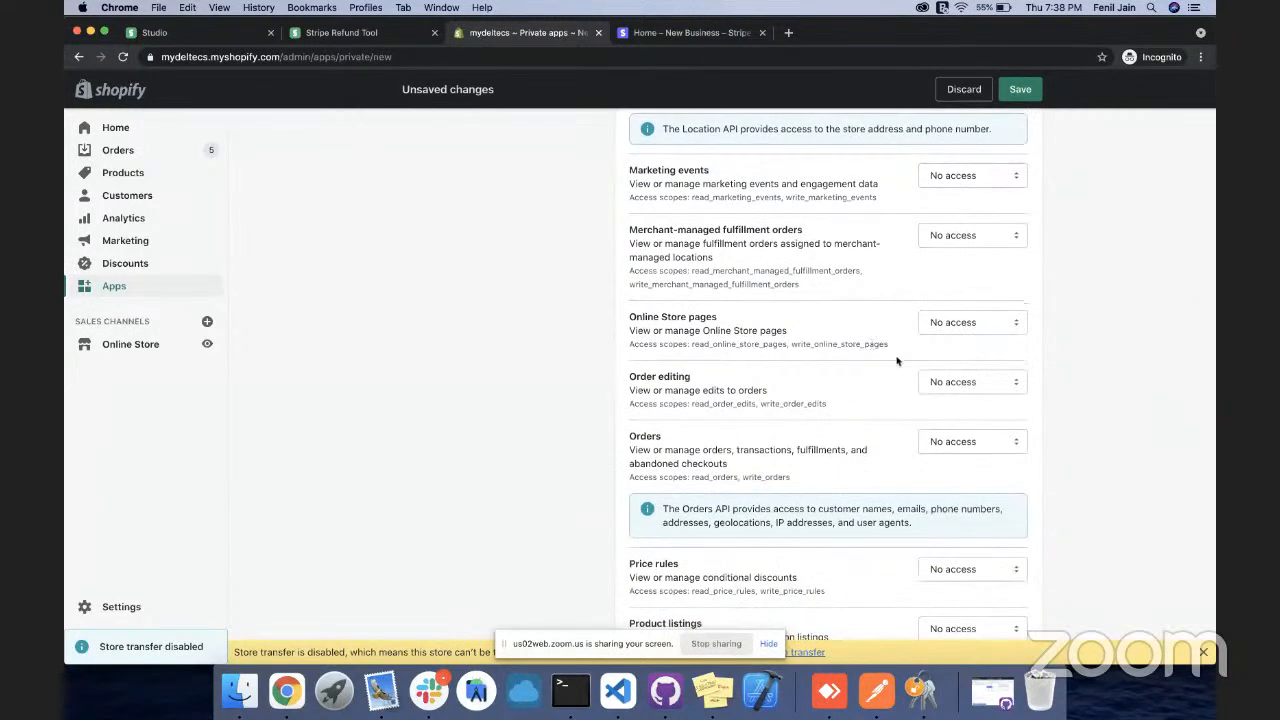
{"action": "scroll", "coordinate": [897, 361], "scroll_direction": "down", "scroll_amount": 1}
{"action": "left_click", "coordinate": [943, 384]}
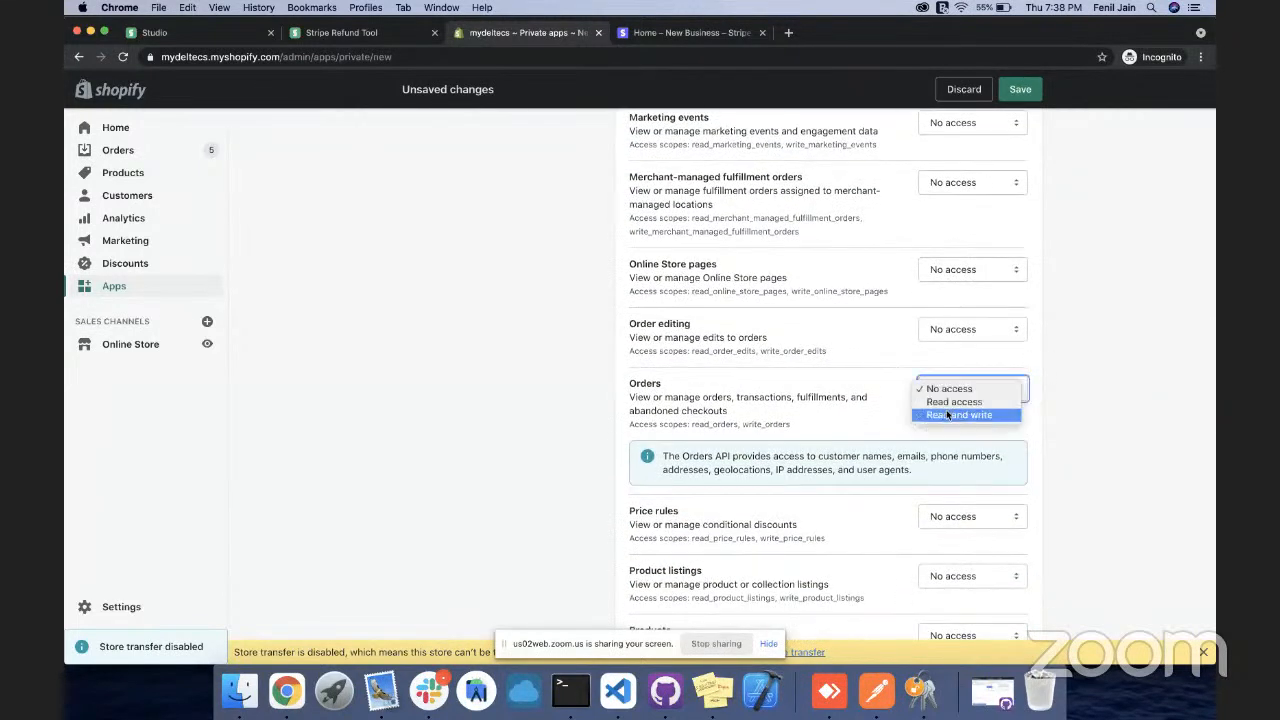
{"action": "left_click", "coordinate": [948, 415]}
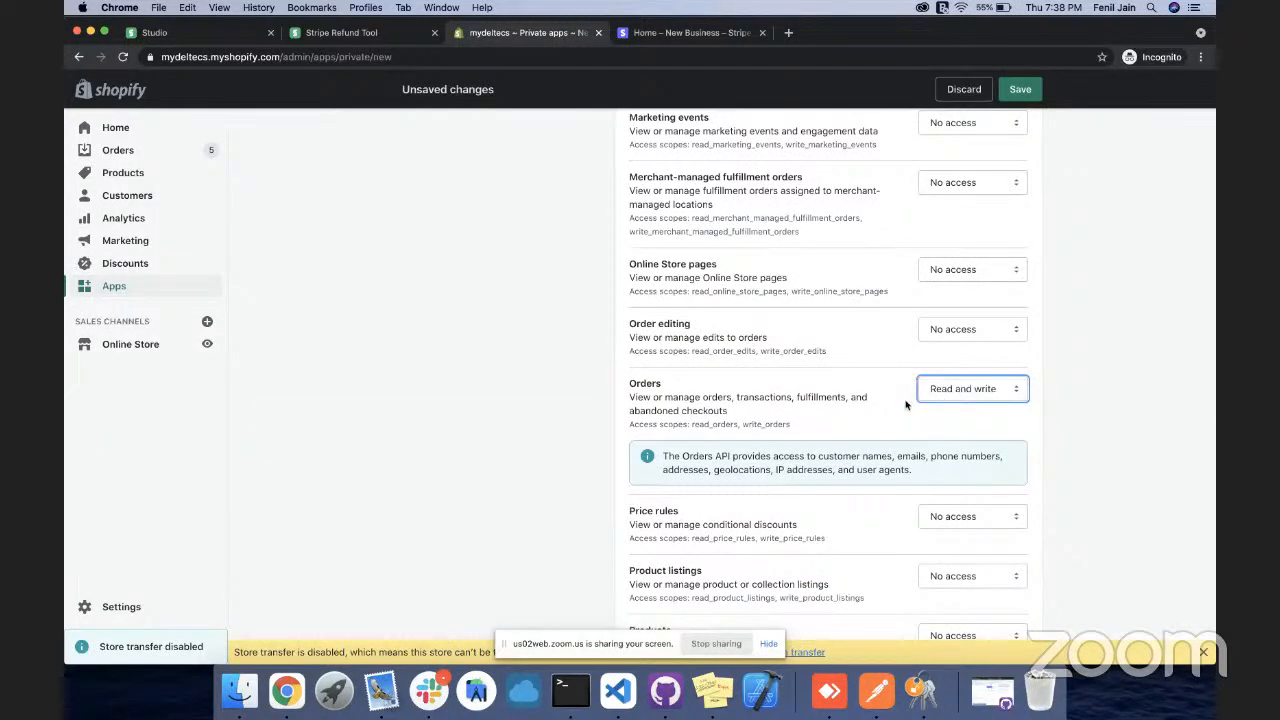
Give Products 'Read and write' access and save the private app
{"action": "scroll", "coordinate": [905, 391], "scroll_direction": "down", "scroll_amount": 1}
{"action": "scroll", "coordinate": [905, 391], "scroll_direction": "up", "scroll_amount": 3}
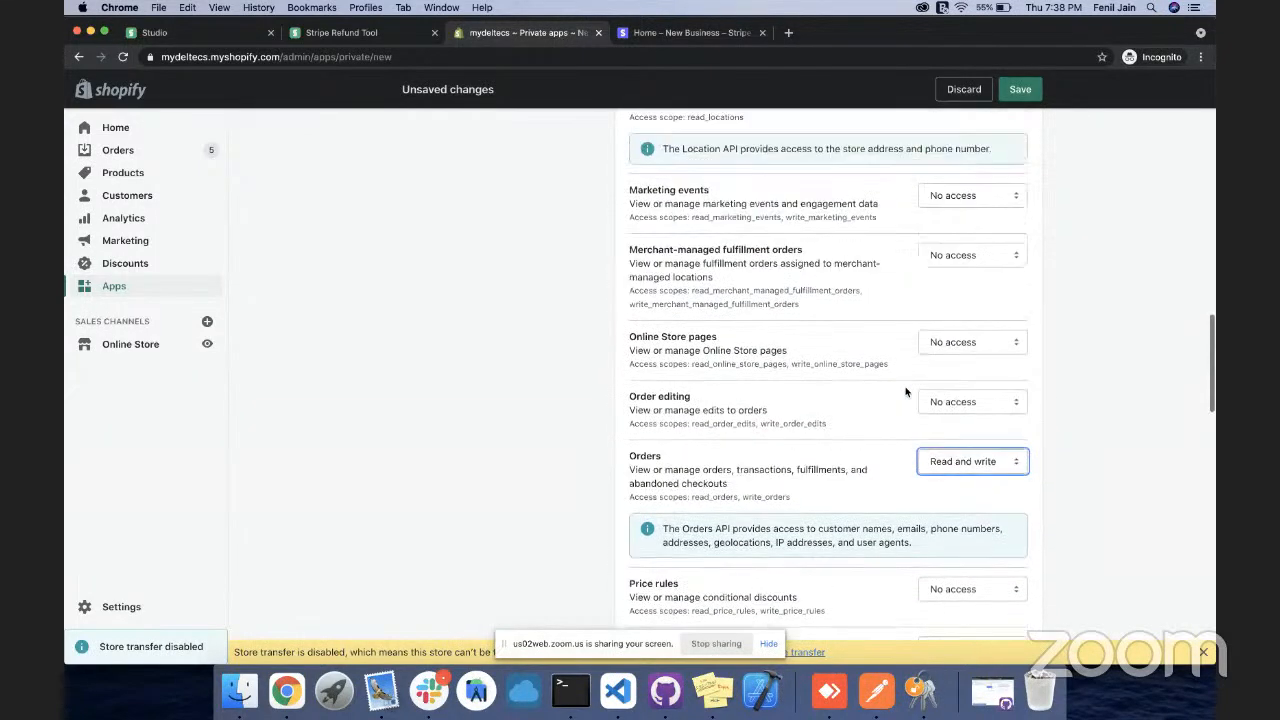
{"action": "scroll", "coordinate": [905, 391], "scroll_direction": "up", "scroll_amount": 5}
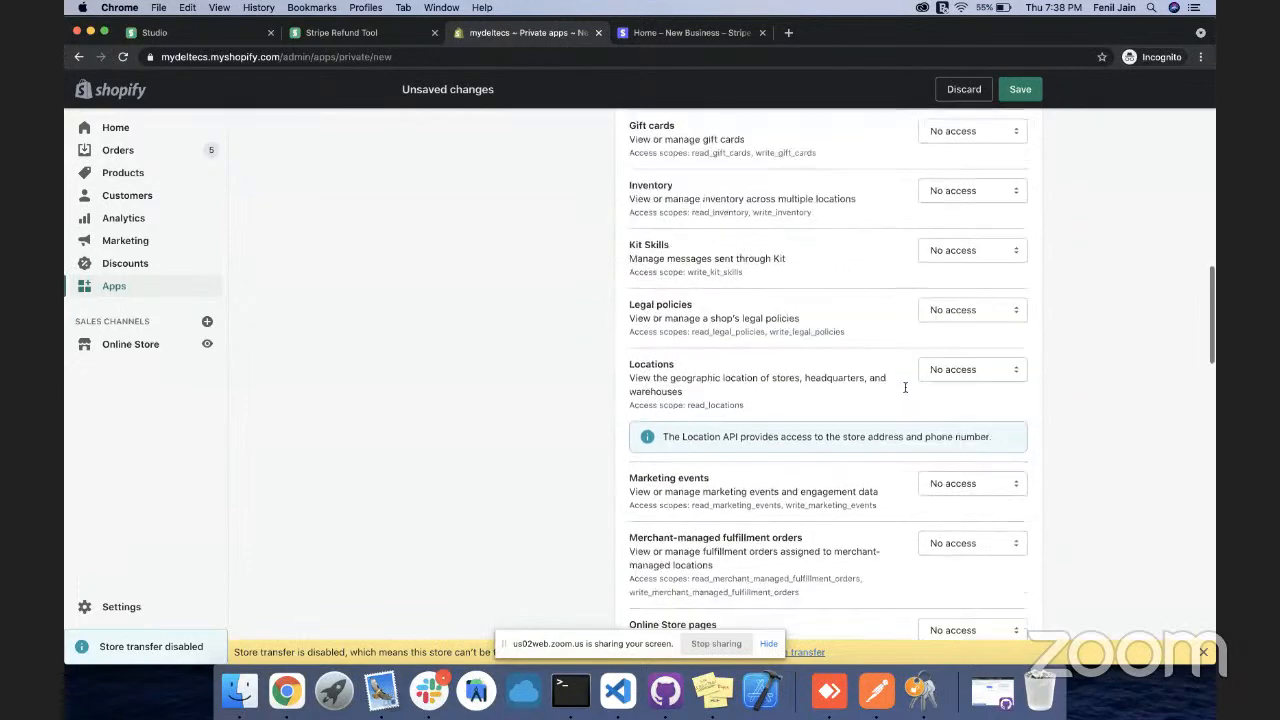
{"action": "scroll", "coordinate": [905, 391], "scroll_direction": "up", "scroll_amount": 5}
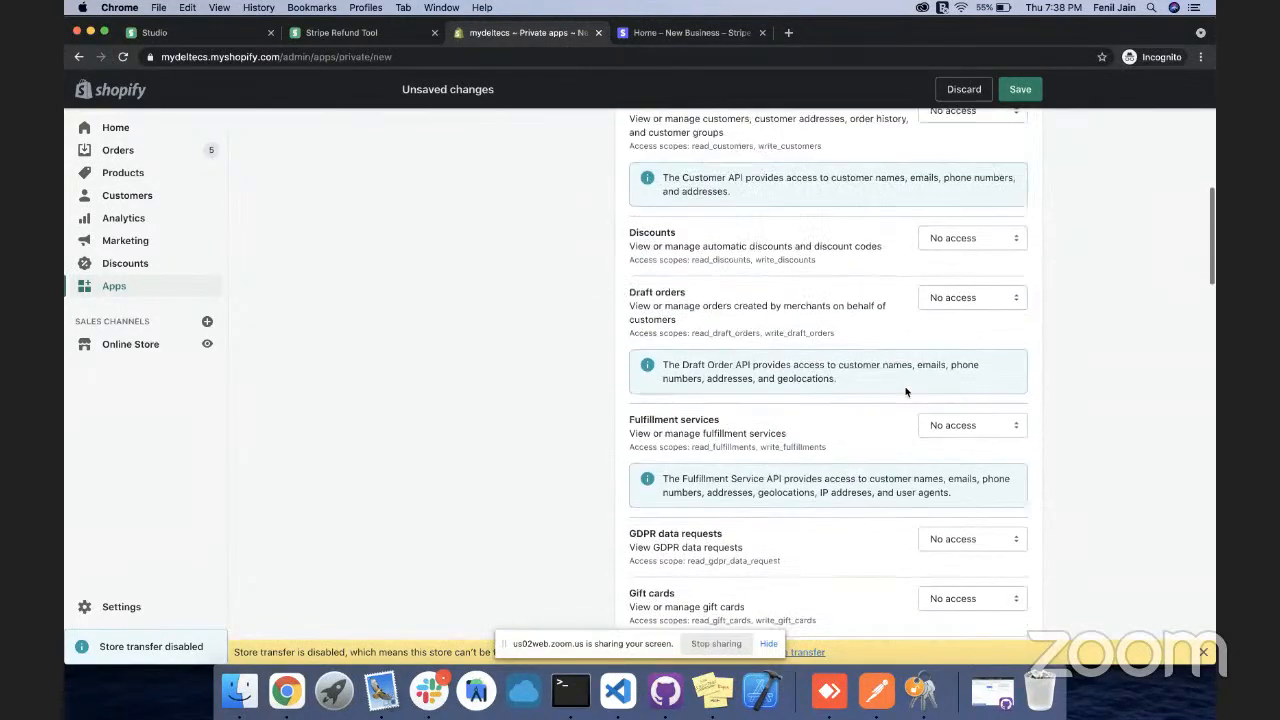
{"action": "scroll", "coordinate": [905, 391], "scroll_direction": "up", "scroll_amount": 2}
{"action": "scroll", "coordinate": [905, 391], "scroll_direction": "down", "scroll_amount": 10}
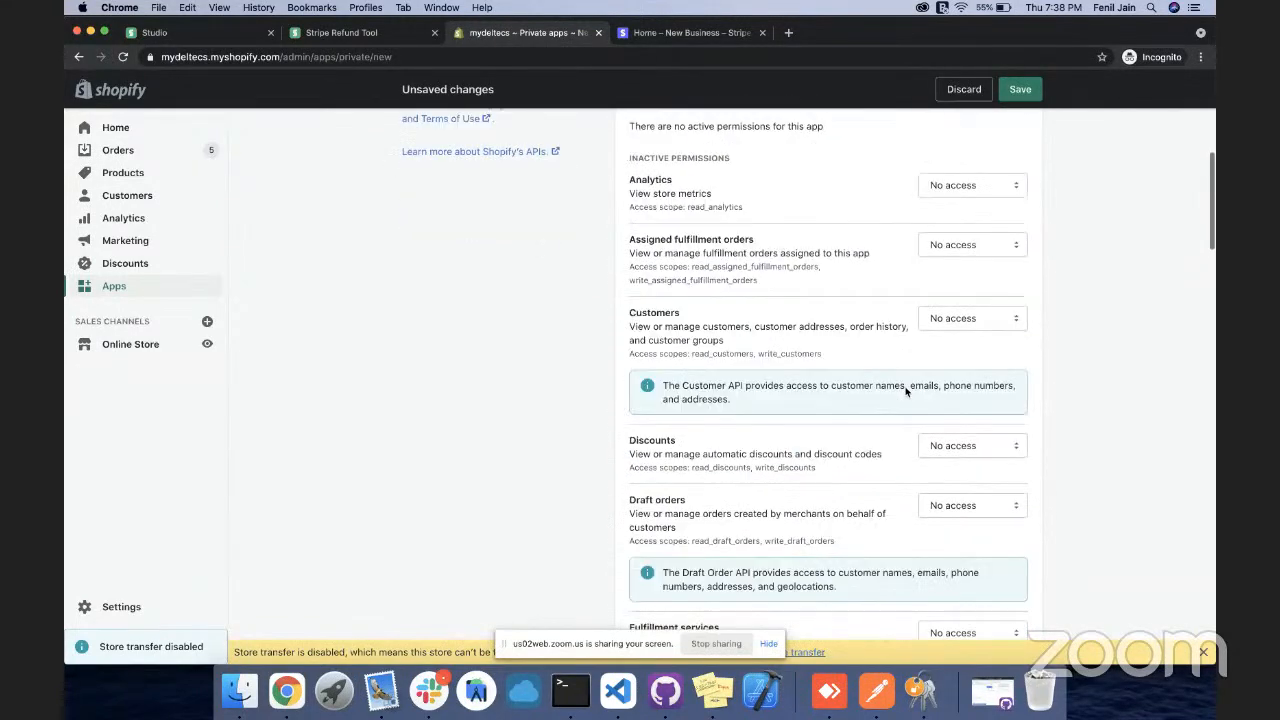
{"action": "scroll", "coordinate": [905, 391], "scroll_direction": "down", "scroll_amount": 5}
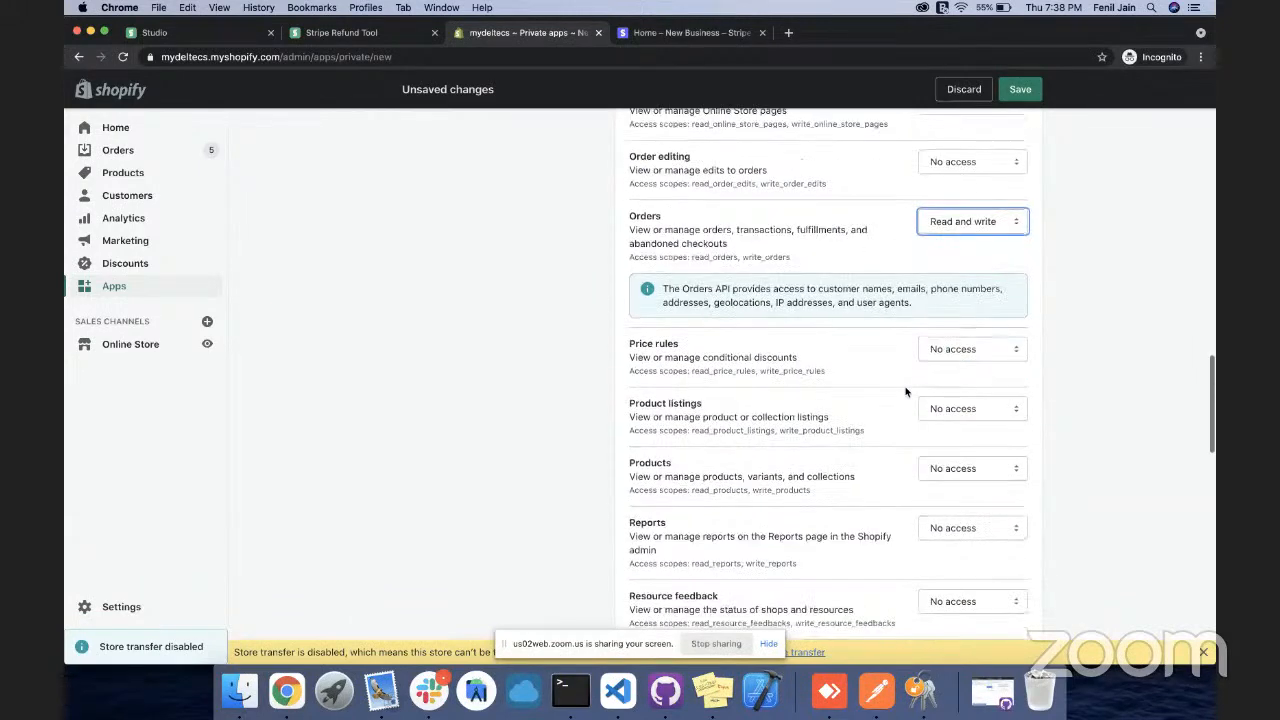
{"action": "left_click", "coordinate": [951, 400]}
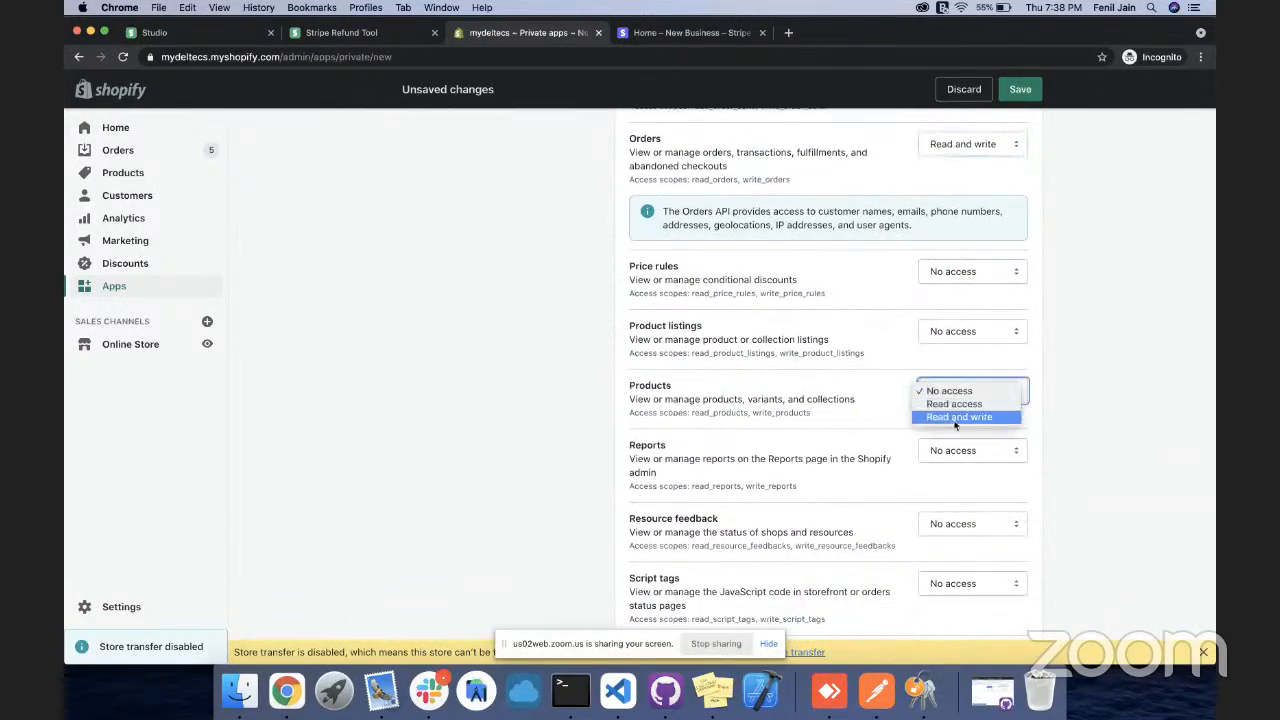
{"action": "left_click", "coordinate": [953, 422]}
{"action": "scroll", "coordinate": [841, 350], "scroll_direction": "down", "scroll_amount": 10}
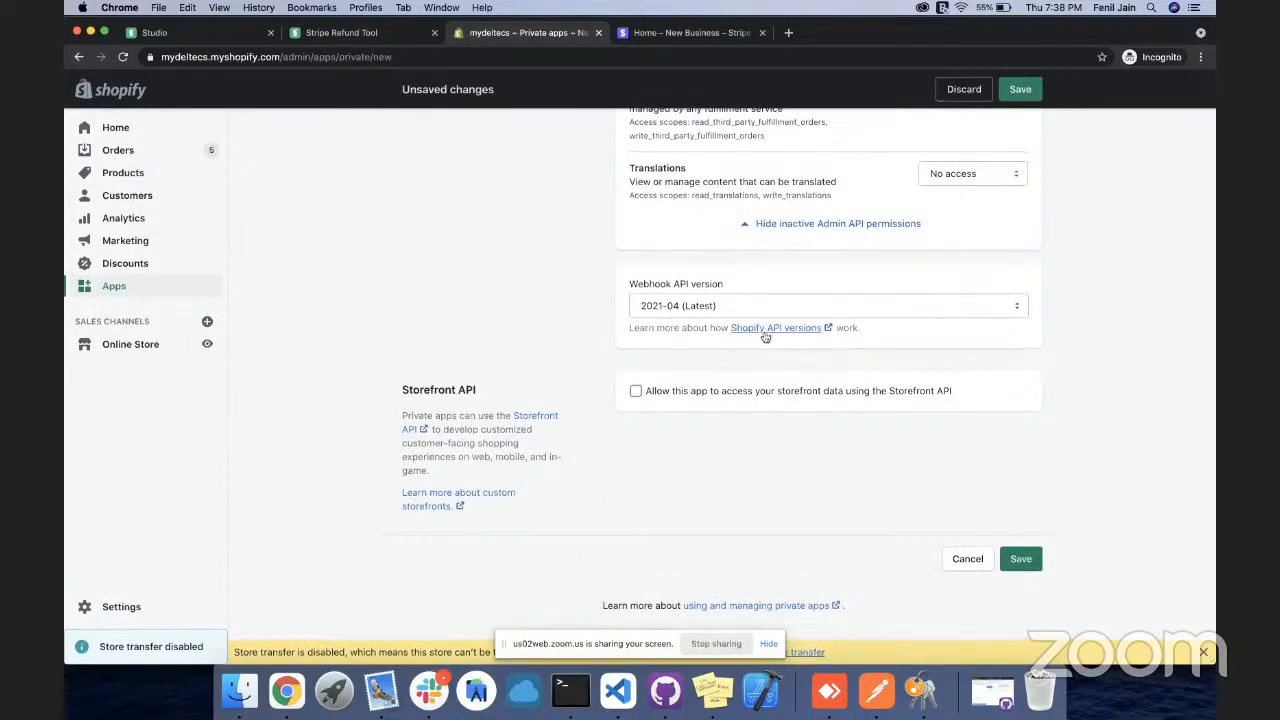
{"action": "left_click", "coordinate": [1021, 562]}
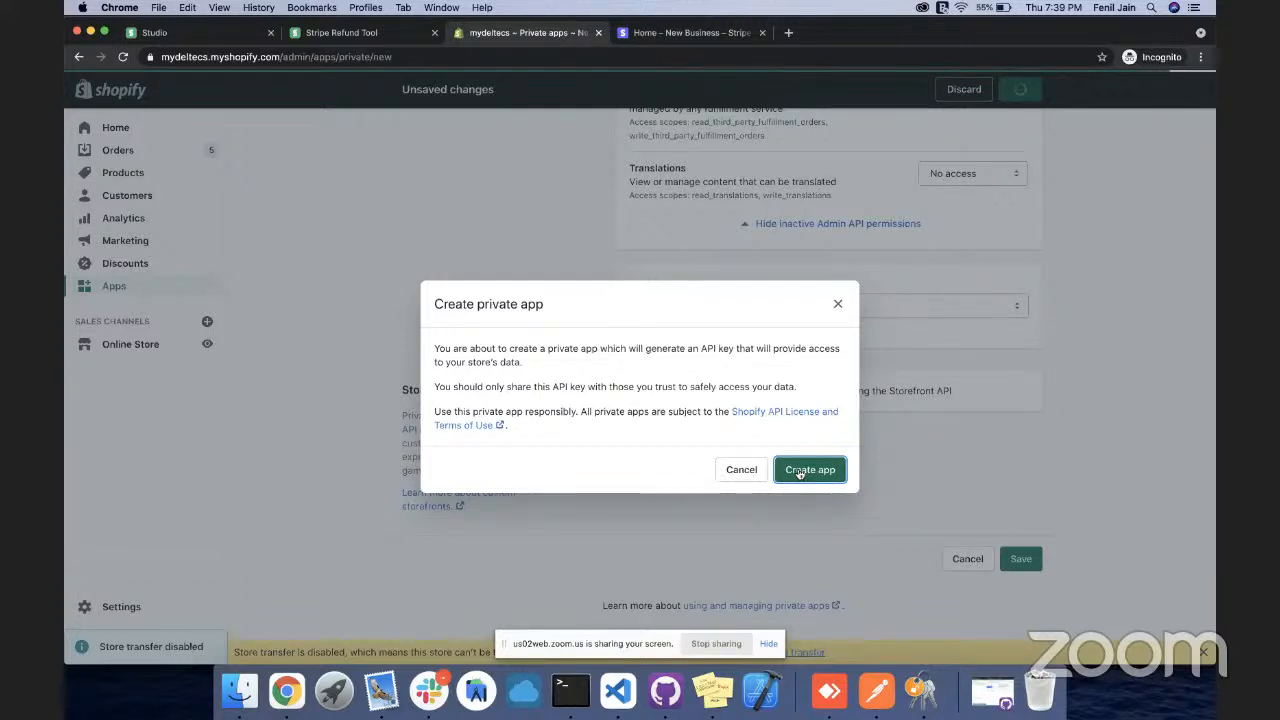
Create the private app and paste its API key into DronaHQ's Admin Api Key field
{"action": "left_click", "coordinate": [800, 471]}
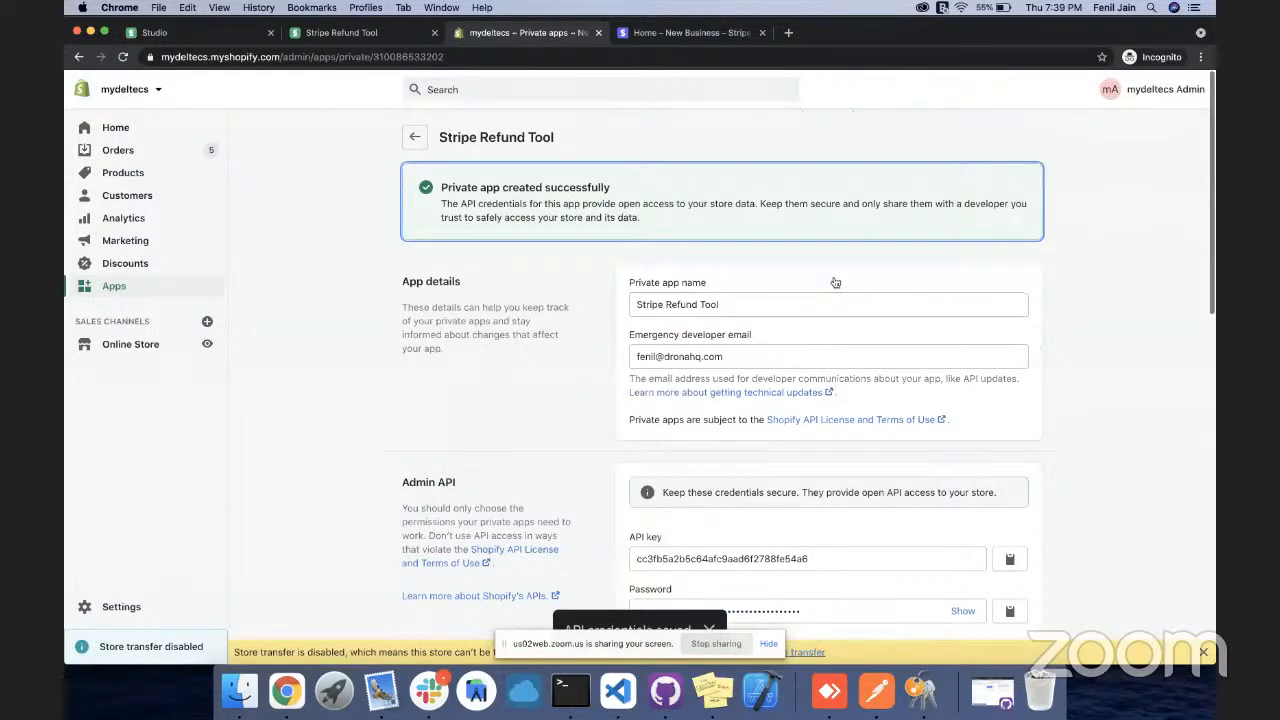
{"action": "scroll", "coordinate": [835, 283], "scroll_direction": "down", "scroll_amount": 3}
{"action": "left_click", "coordinate": [1011, 427]}
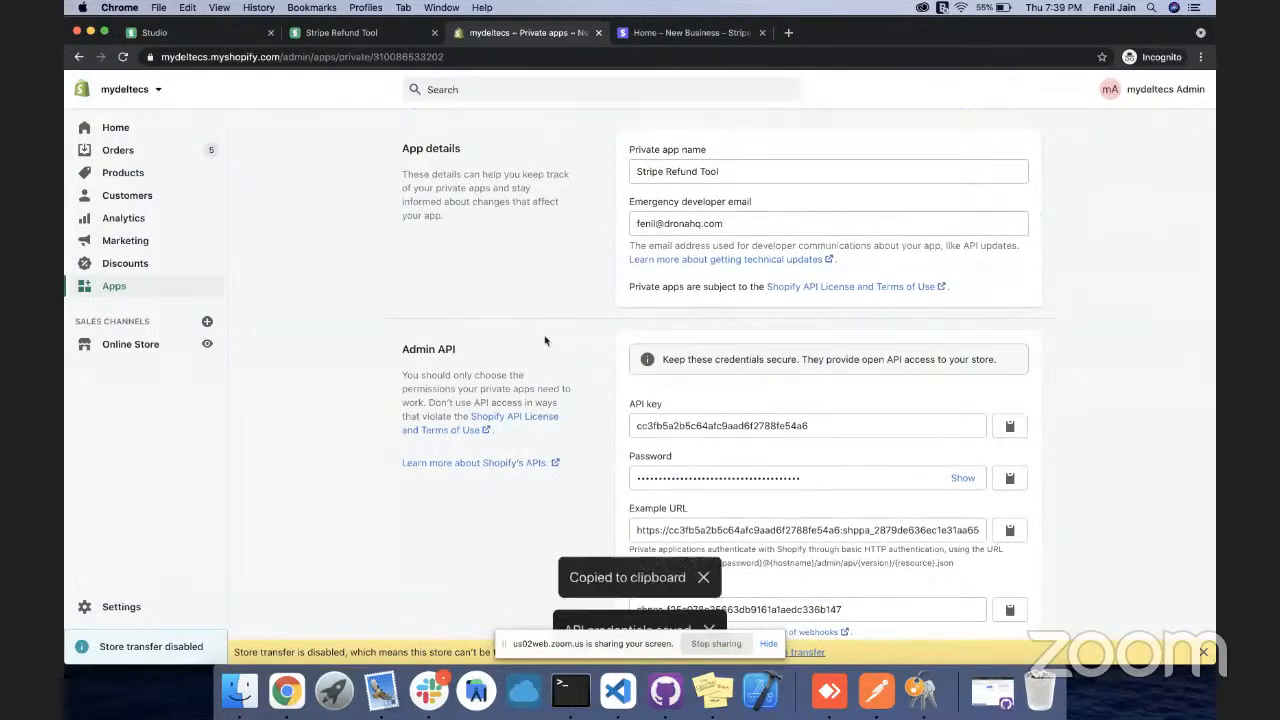
{"action": "left_click", "coordinate": [324, 34]}
{"action": "left_click", "coordinate": [392, 430]}
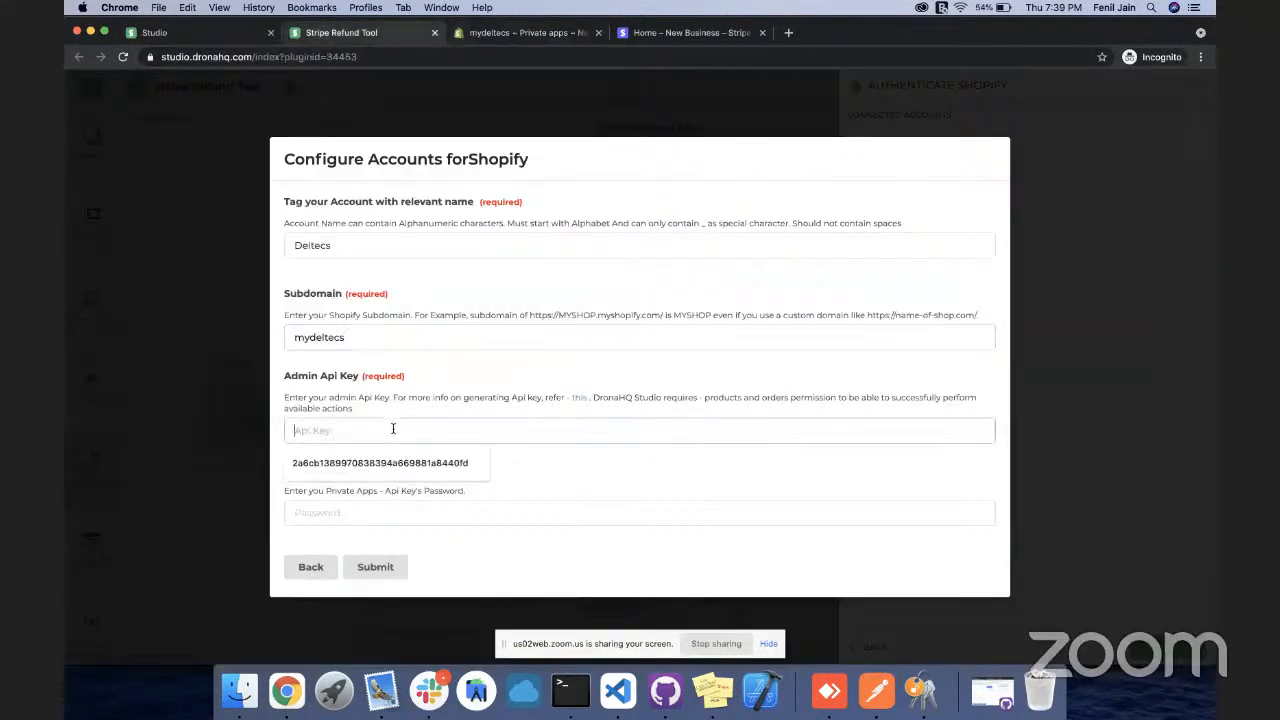
{"action": "key", "text": "ctrl+v"}
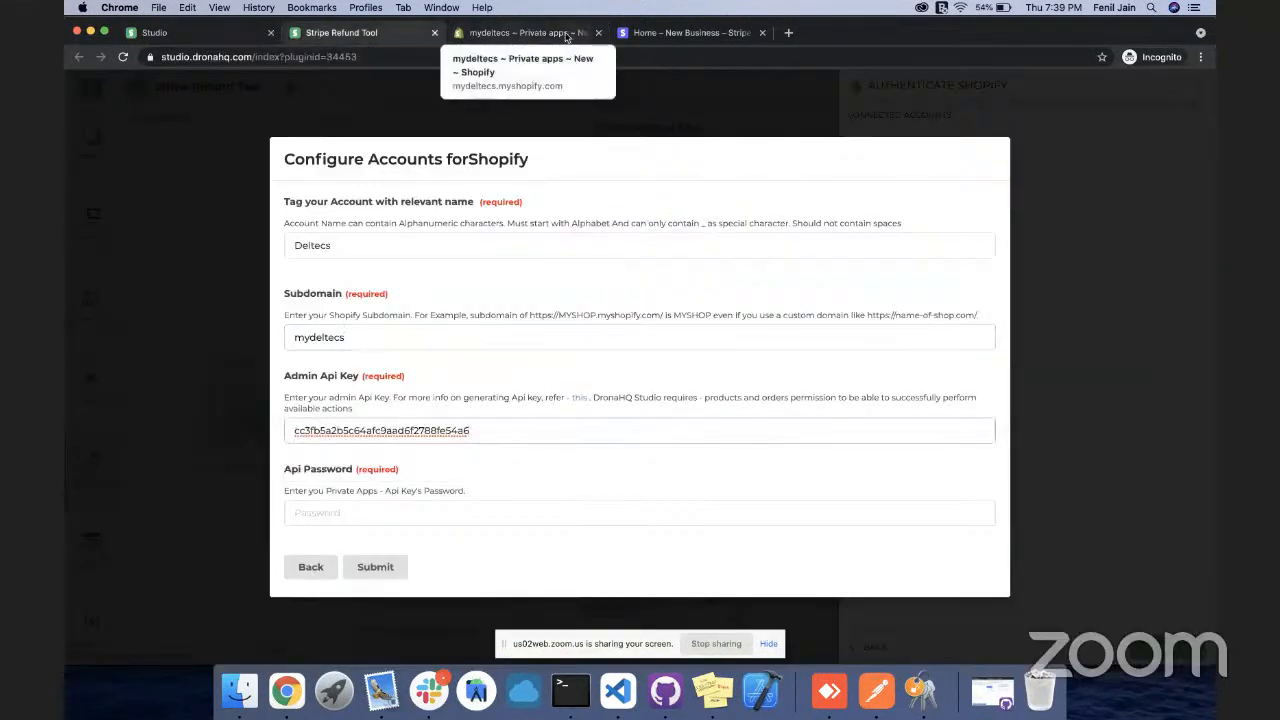
{"action": "left_click", "coordinate": [531, 36]}
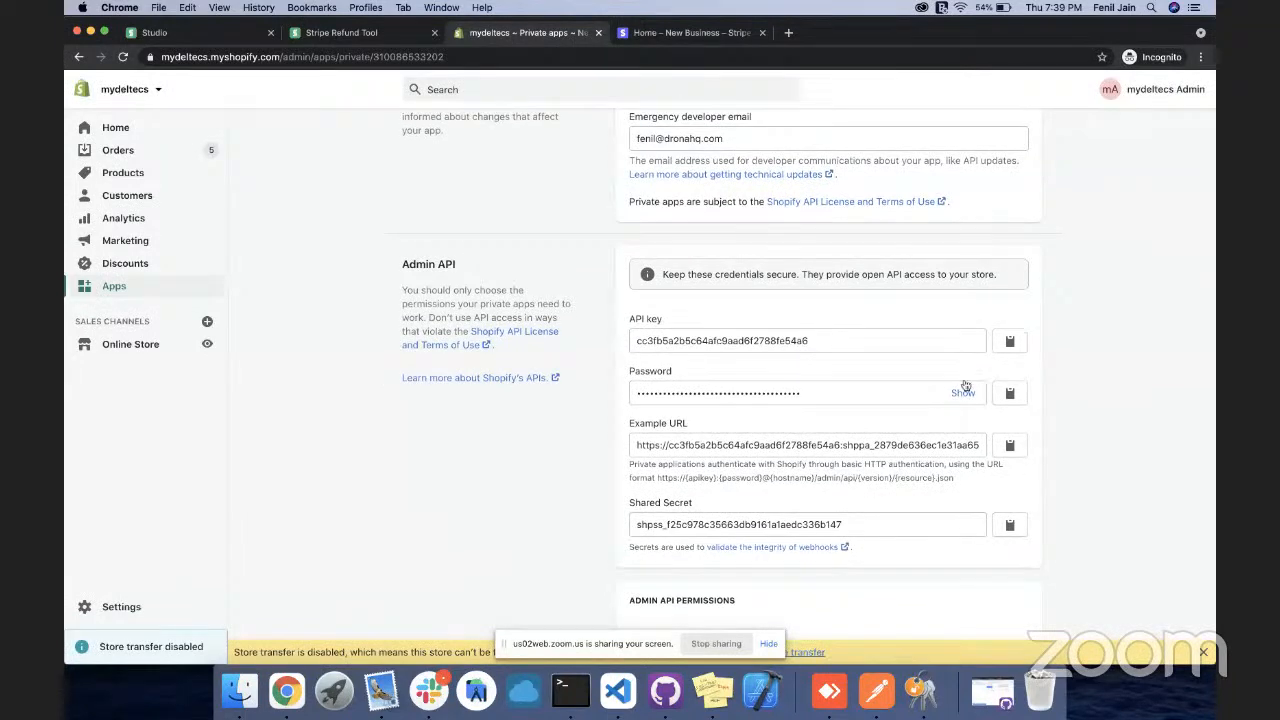
Copy the private app's Shared Secret and return to the DronaHQ account form
{"action": "scroll", "coordinate": [955, 398], "scroll_direction": "down", "scroll_amount": 1}
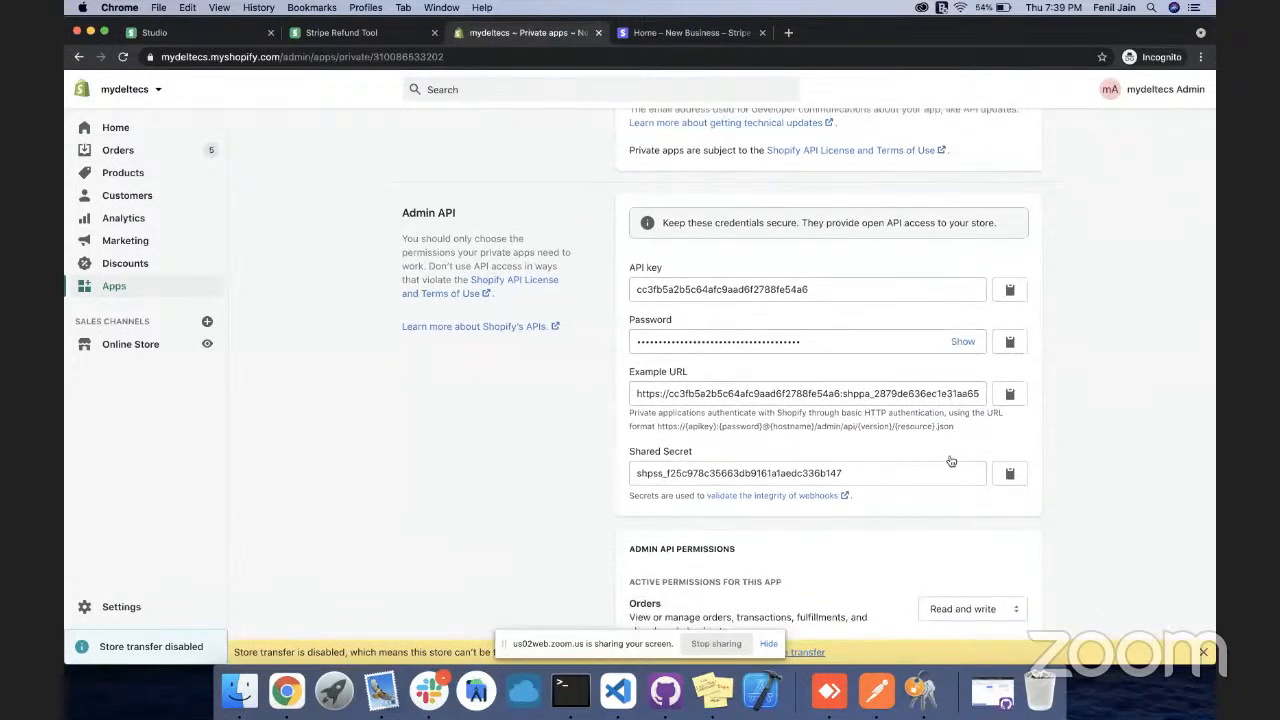
{"action": "scroll", "coordinate": [952, 460], "scroll_direction": "down", "scroll_amount": 1}
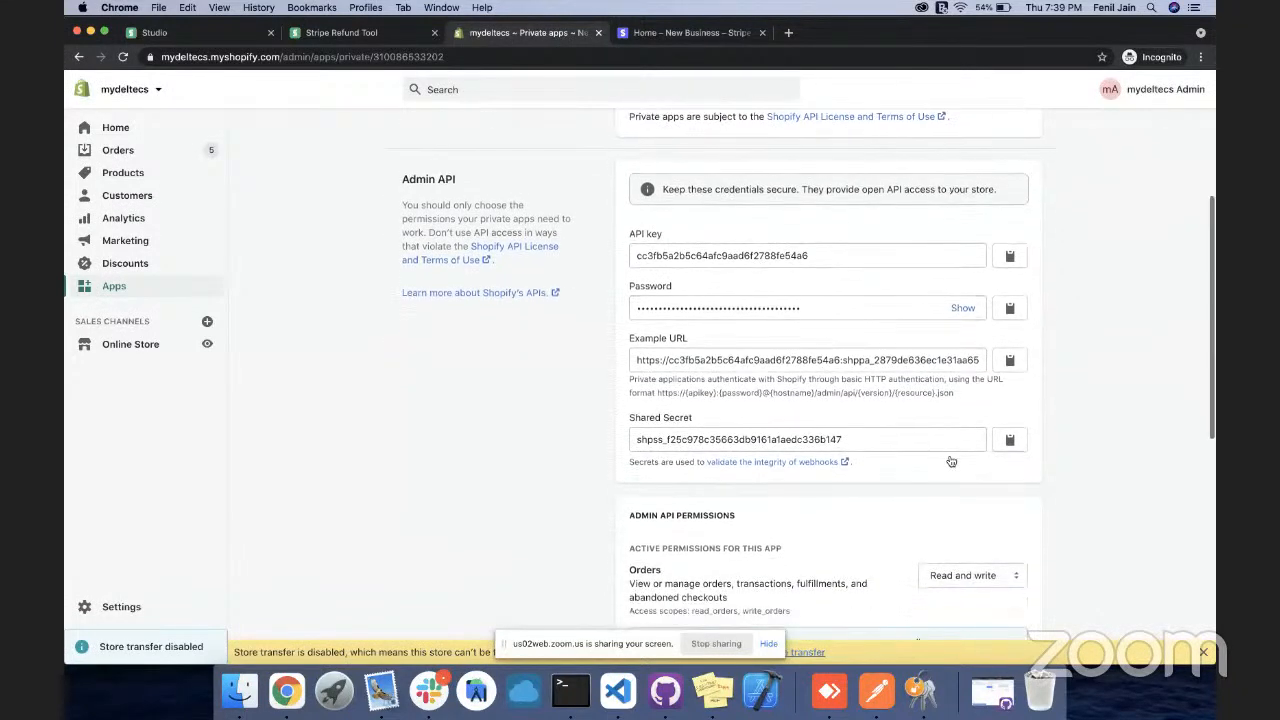
{"action": "left_click", "coordinate": [1011, 447]}
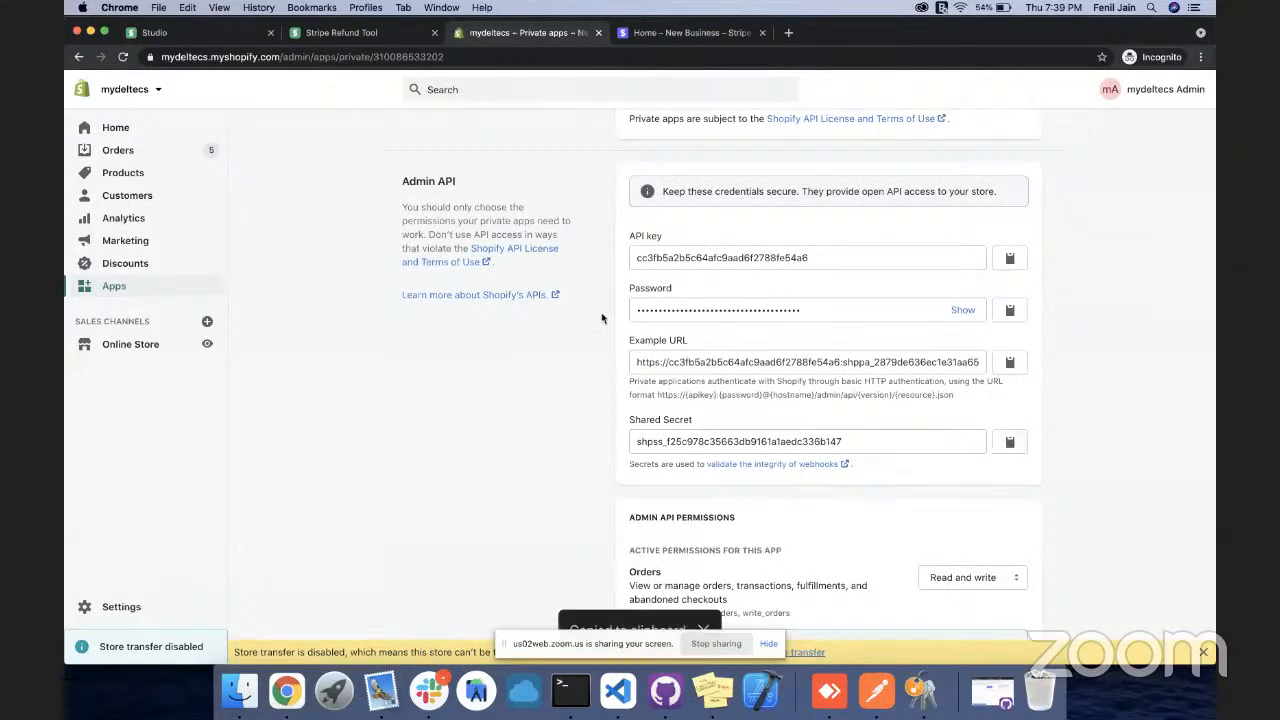
{"action": "left_click", "coordinate": [330, 33]}
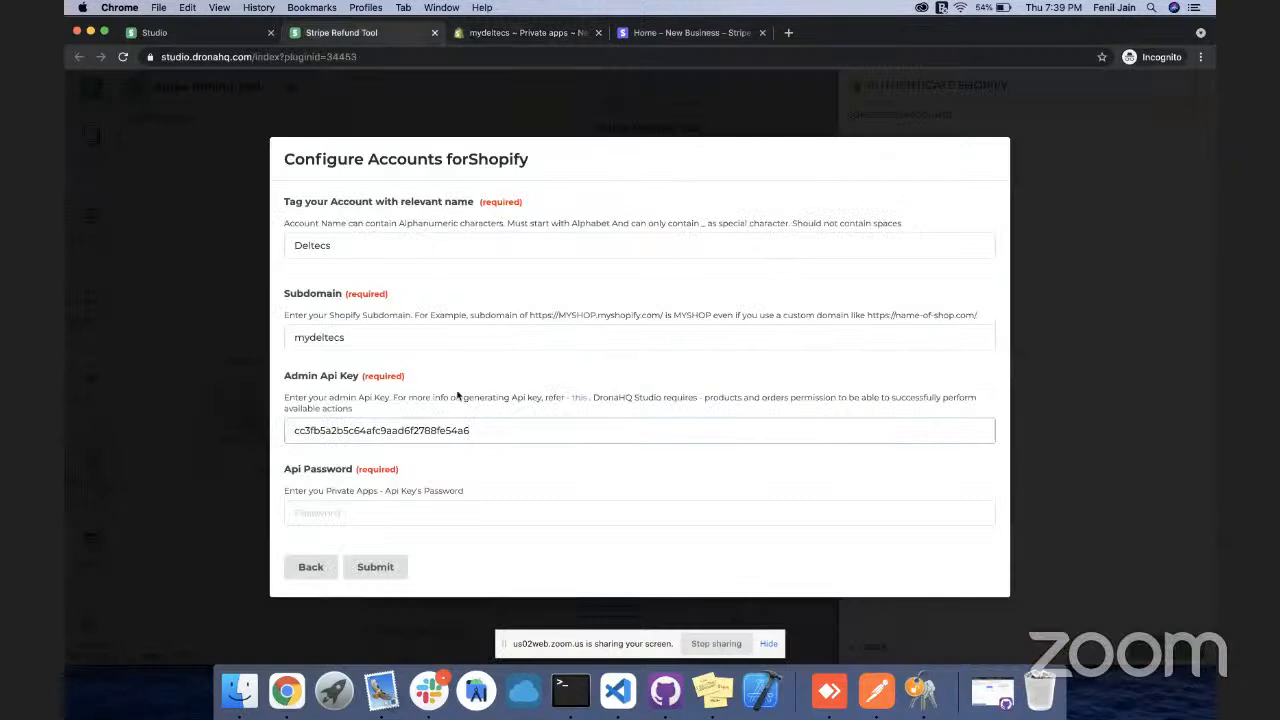
Copy the app's API password from Shopify into Api Password and submit the Deltecs account
{"action": "left_click", "coordinate": [370, 508]}
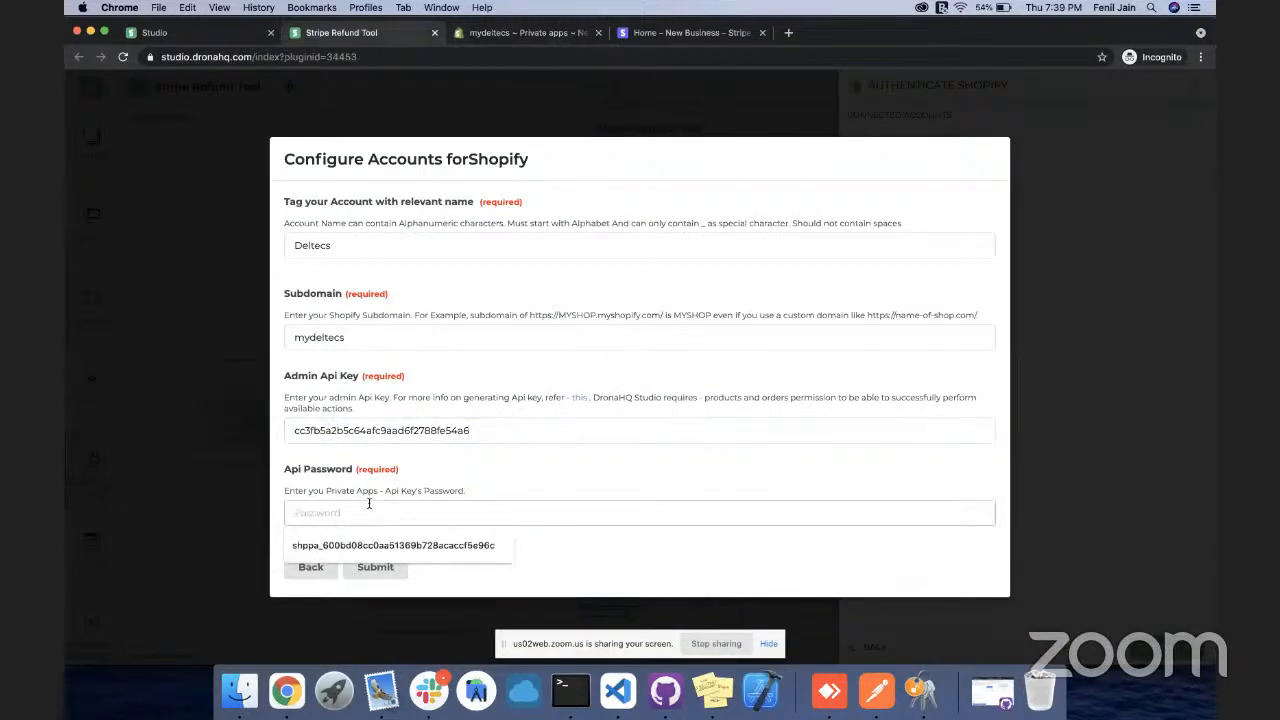
{"action": "left_click", "coordinate": [518, 34]}
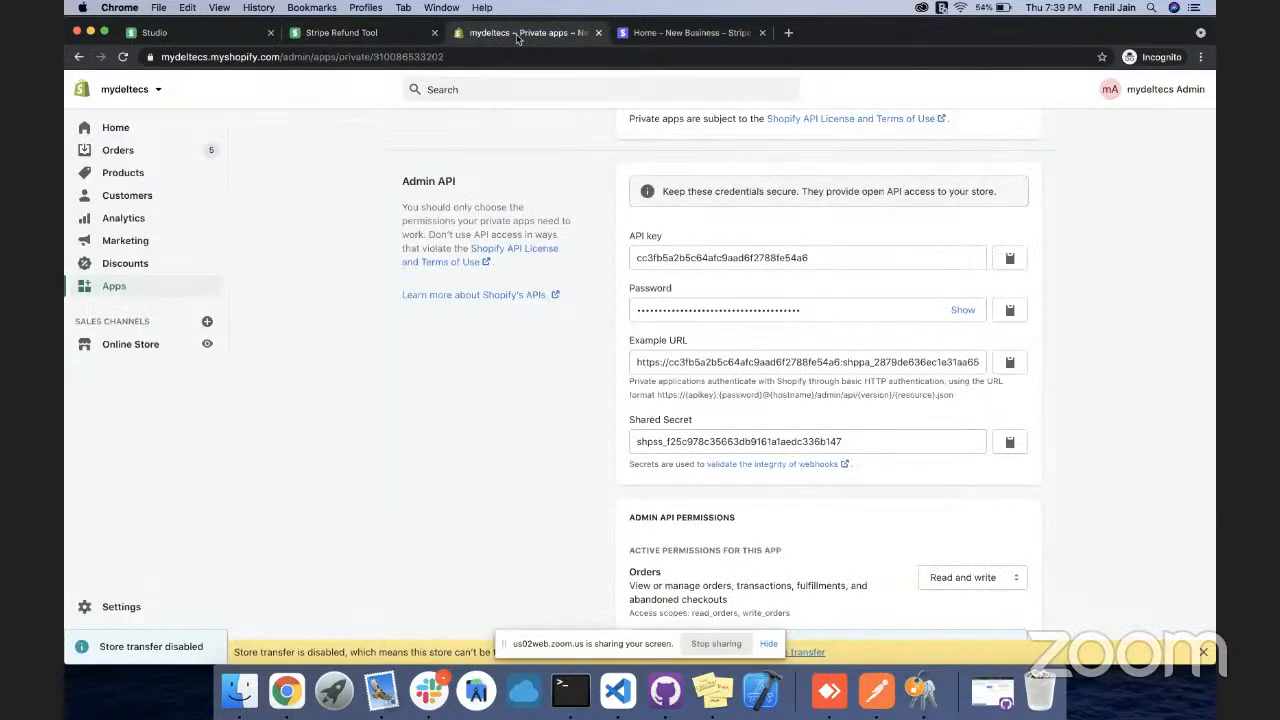
{"action": "left_click", "coordinate": [965, 310]}
{"action": "left_click", "coordinate": [1008, 314]}
{"action": "left_click", "coordinate": [330, 33]}
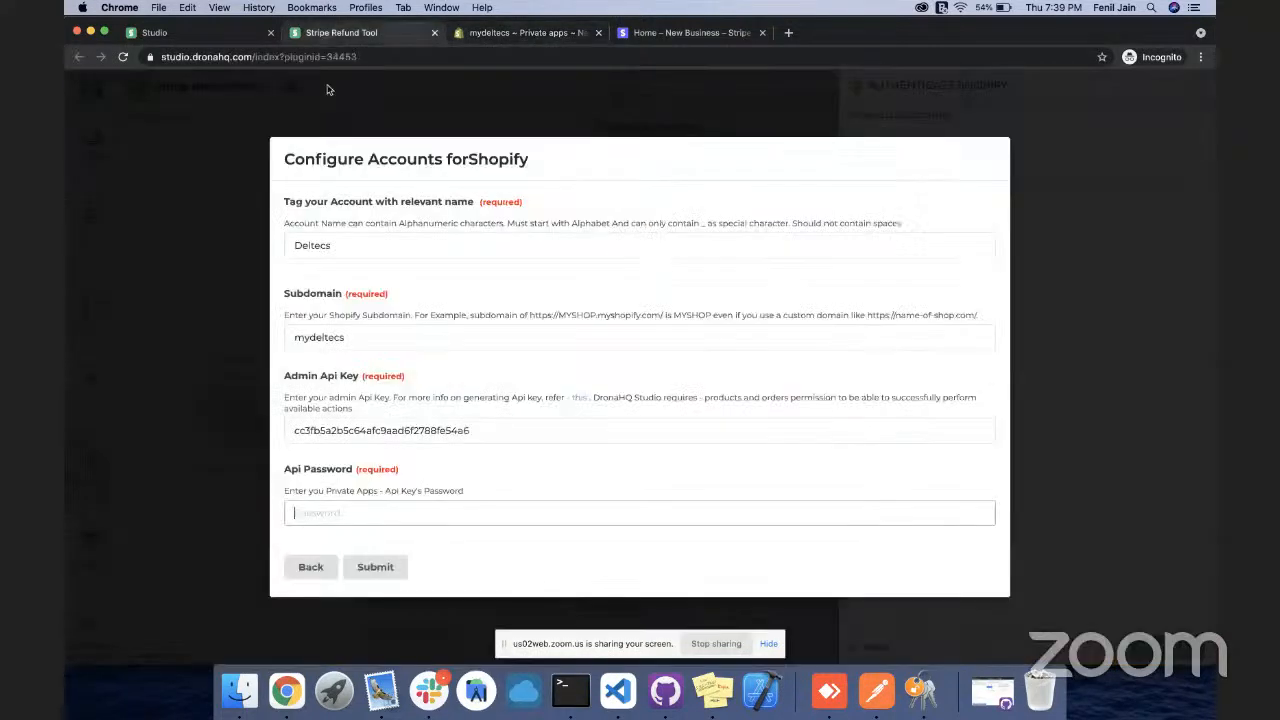
{"action": "left_click", "coordinate": [390, 512]}
{"action": "key", "text": "super+v"}
{"action": "left_click", "coordinate": [377, 567]}
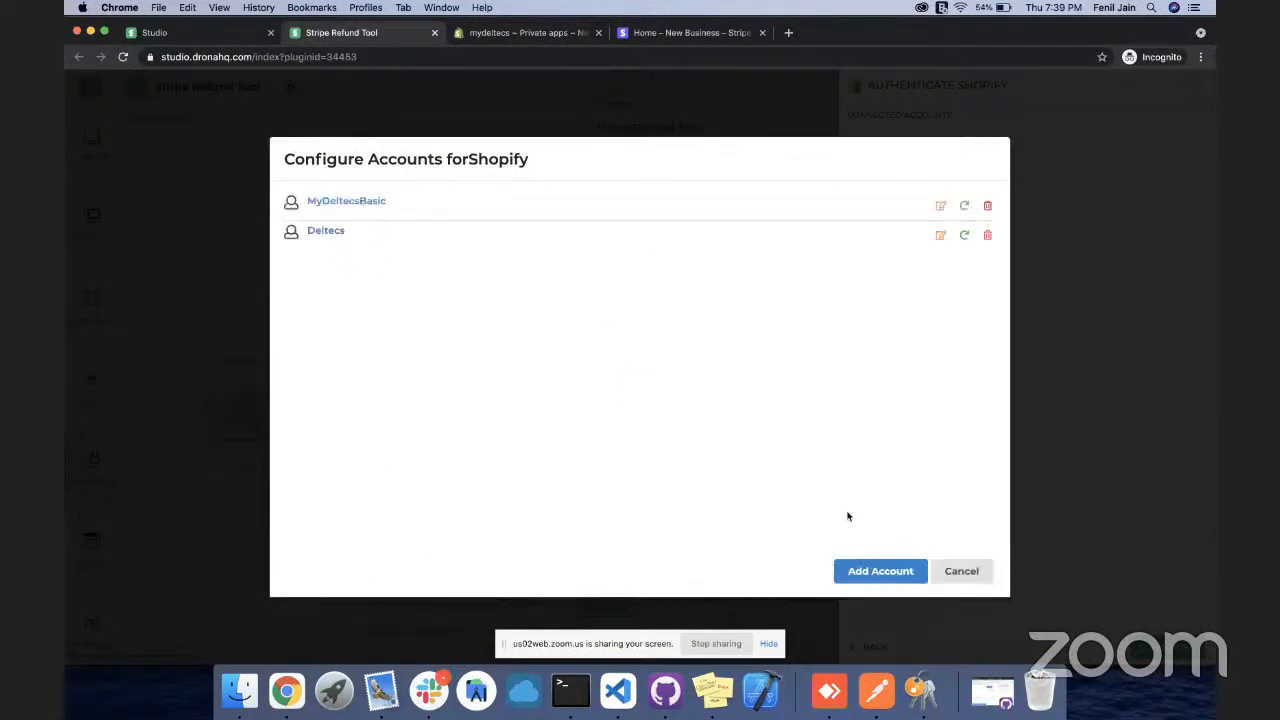
Choose the Deltecs account for the Shopify connector
{"action": "left_click", "coordinate": [969, 572]}
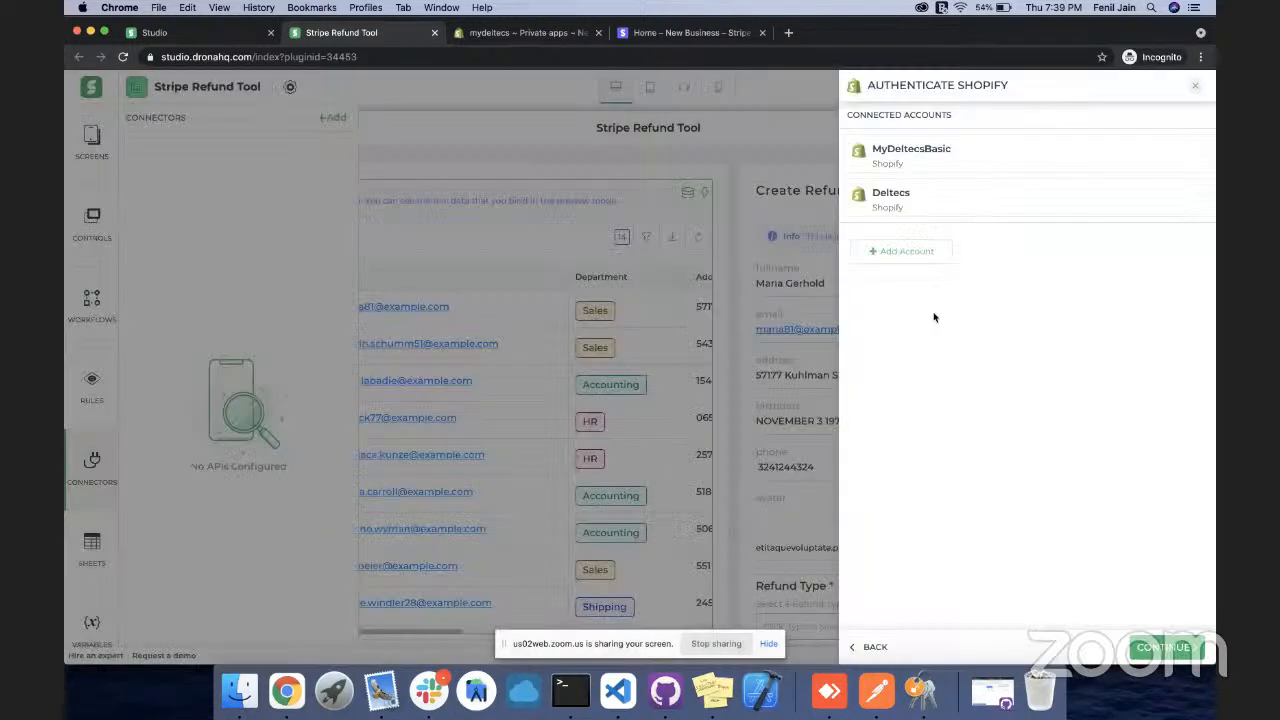
{"action": "left_click", "coordinate": [923, 200]}
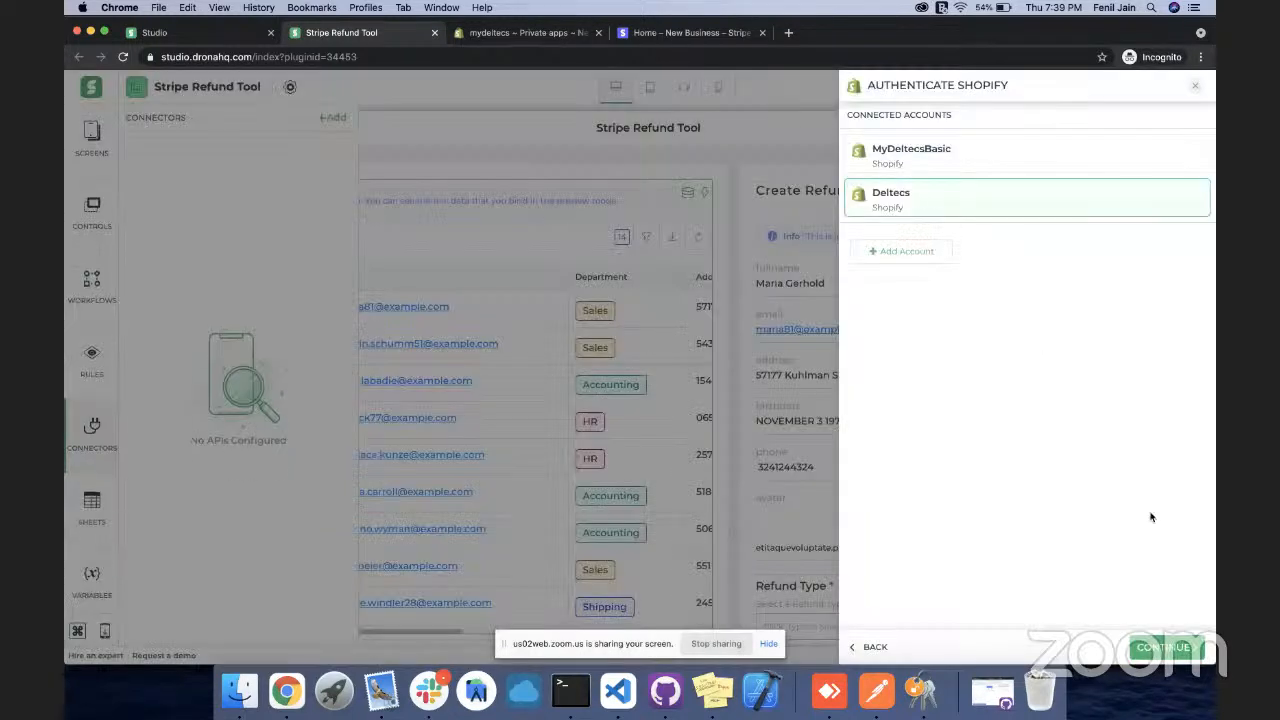
{"action": "left_click", "coordinate": [1151, 648]}
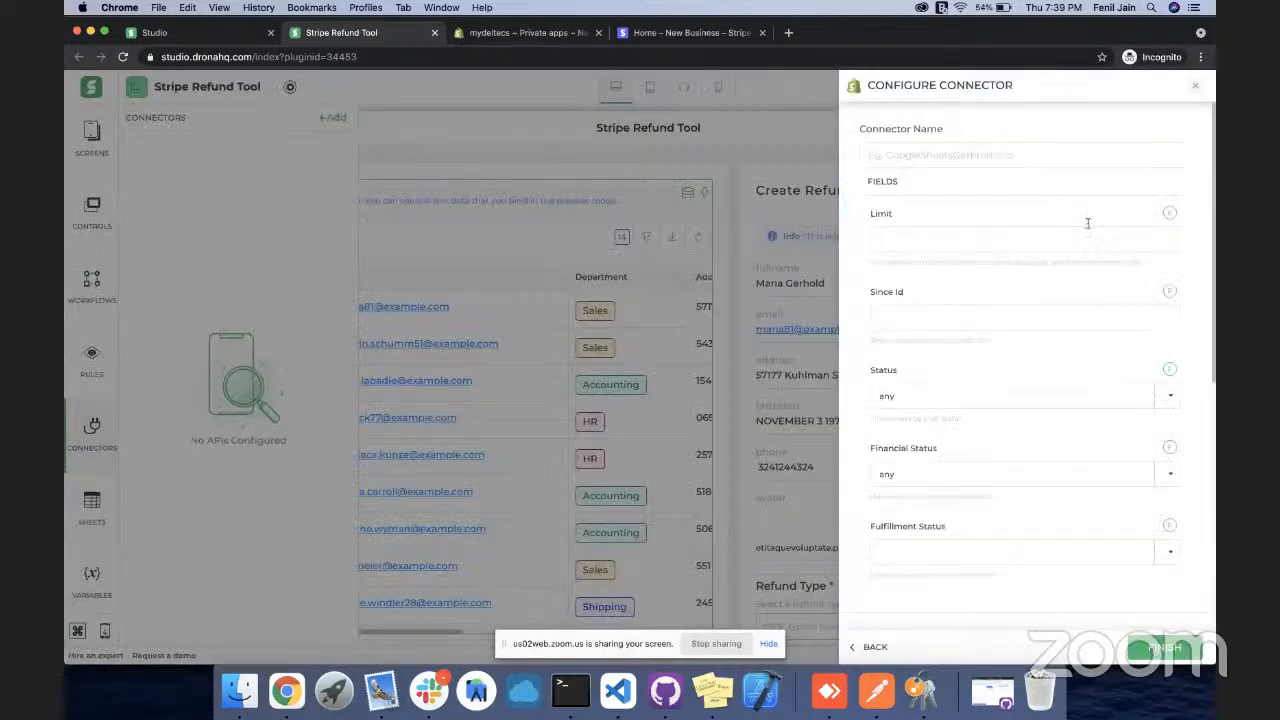
Name the connector GetShopifyOrder, filter Financial Status to Paid, and finish it
{"action": "left_click", "coordinate": [1049, 156]}
{"action": "type", "text": "Ge"}
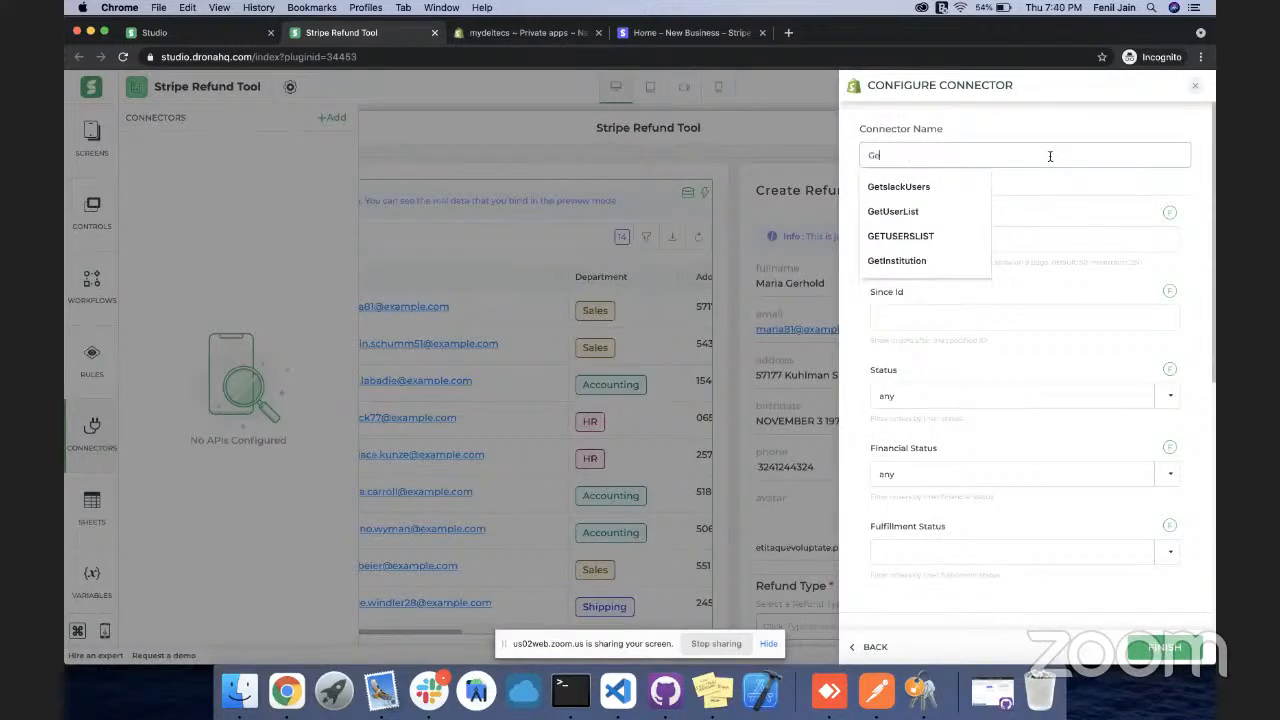
{"action": "type", "text": "tS"}
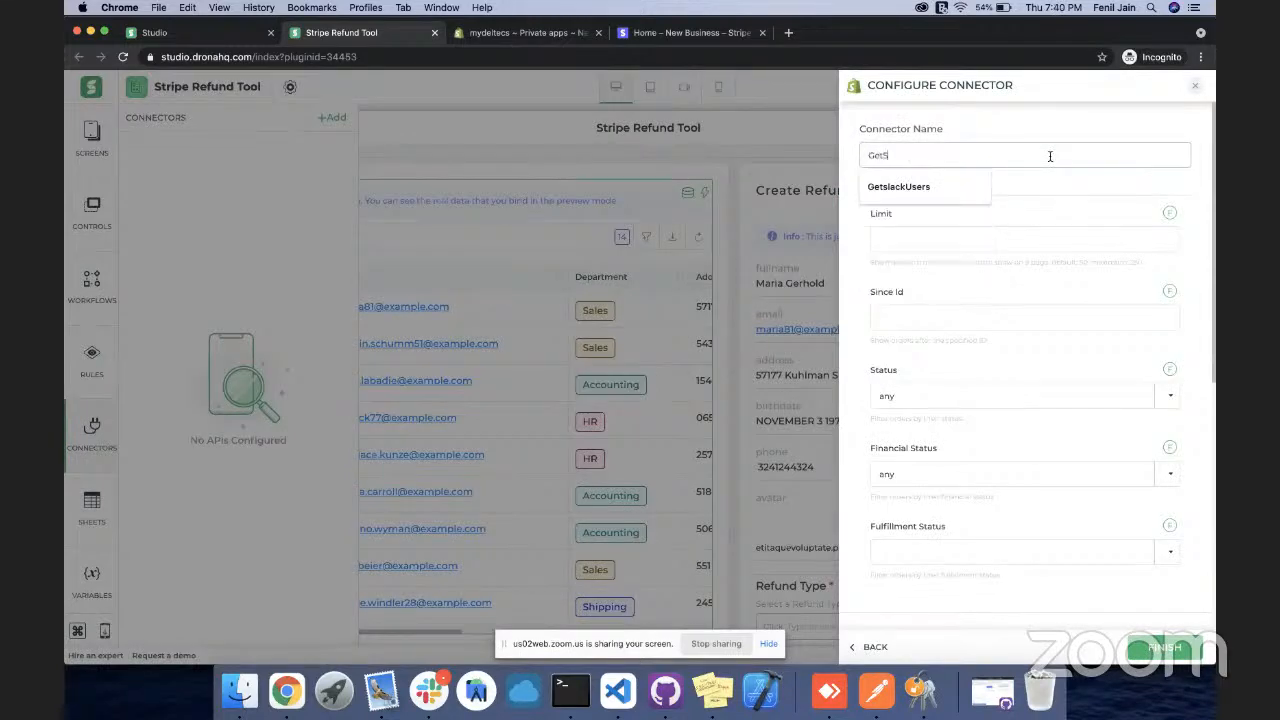
{"action": "type", "text": "hopifyOrder"}
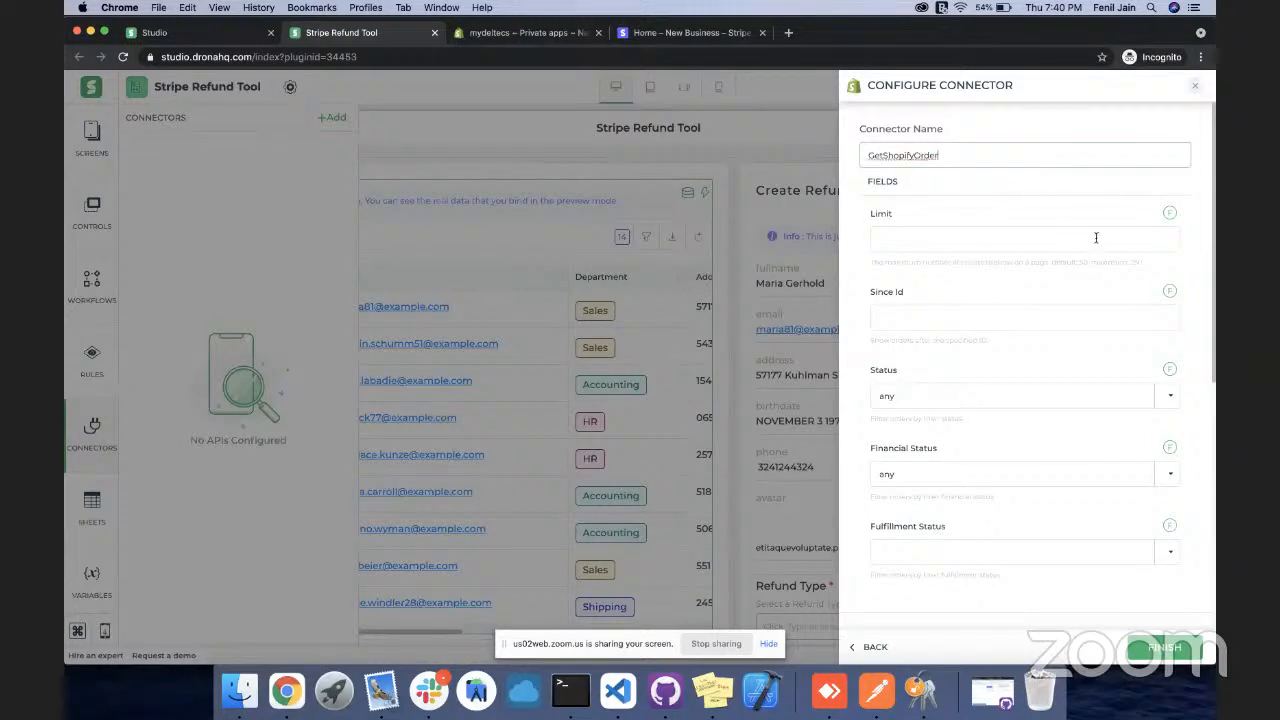
{"action": "left_click", "coordinate": [1096, 238]}
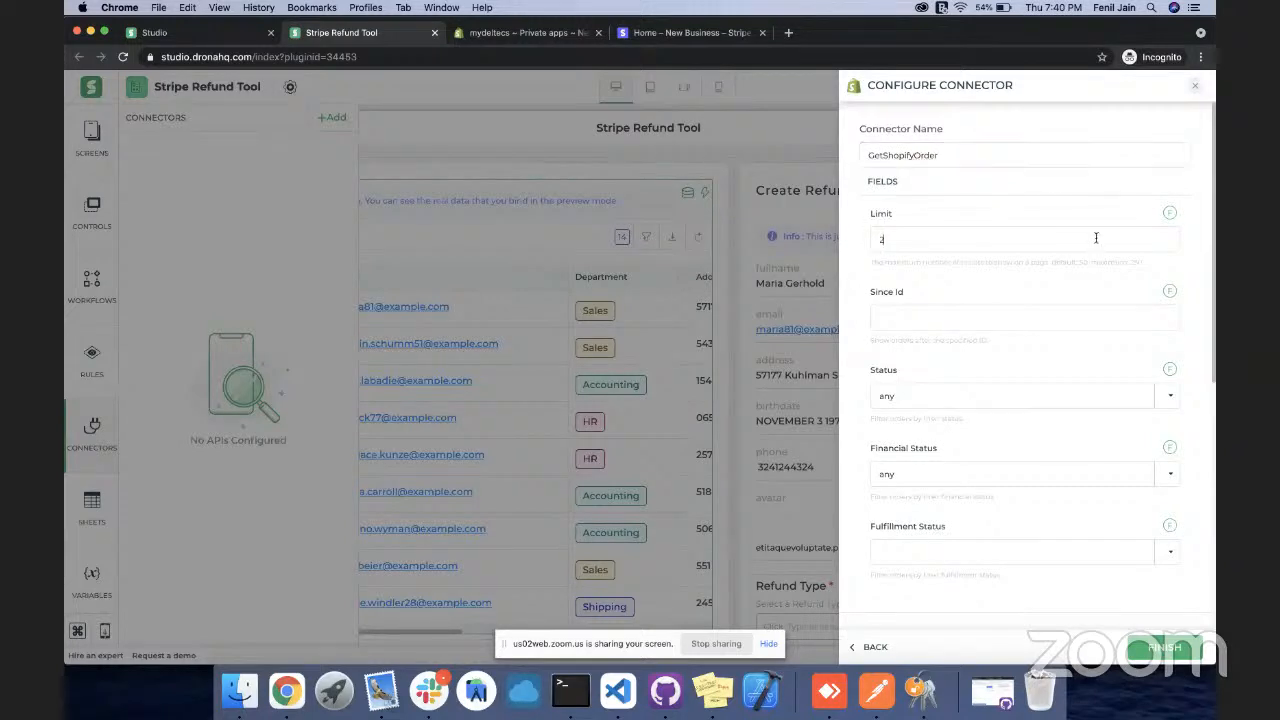
{"action": "scroll", "coordinate": [1109, 302], "scroll_direction": "down", "scroll_amount": 3}
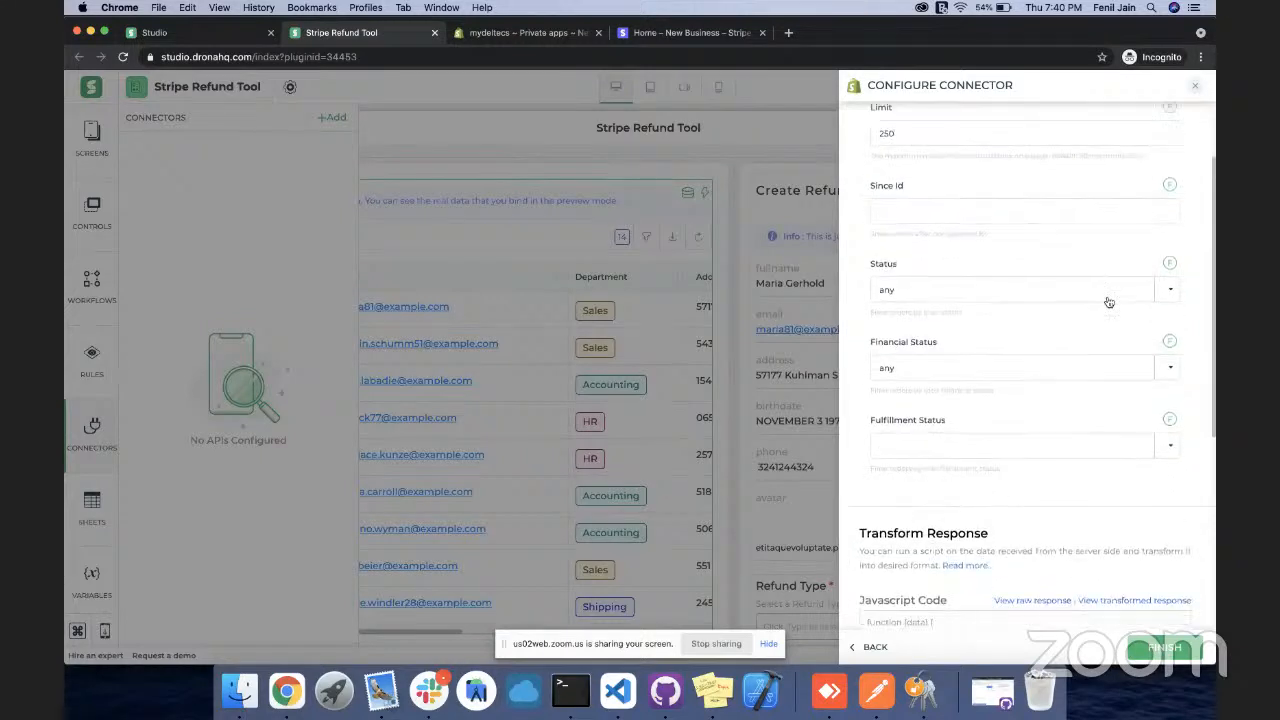
{"action": "scroll", "coordinate": [1109, 302], "scroll_direction": "down", "scroll_amount": 2}
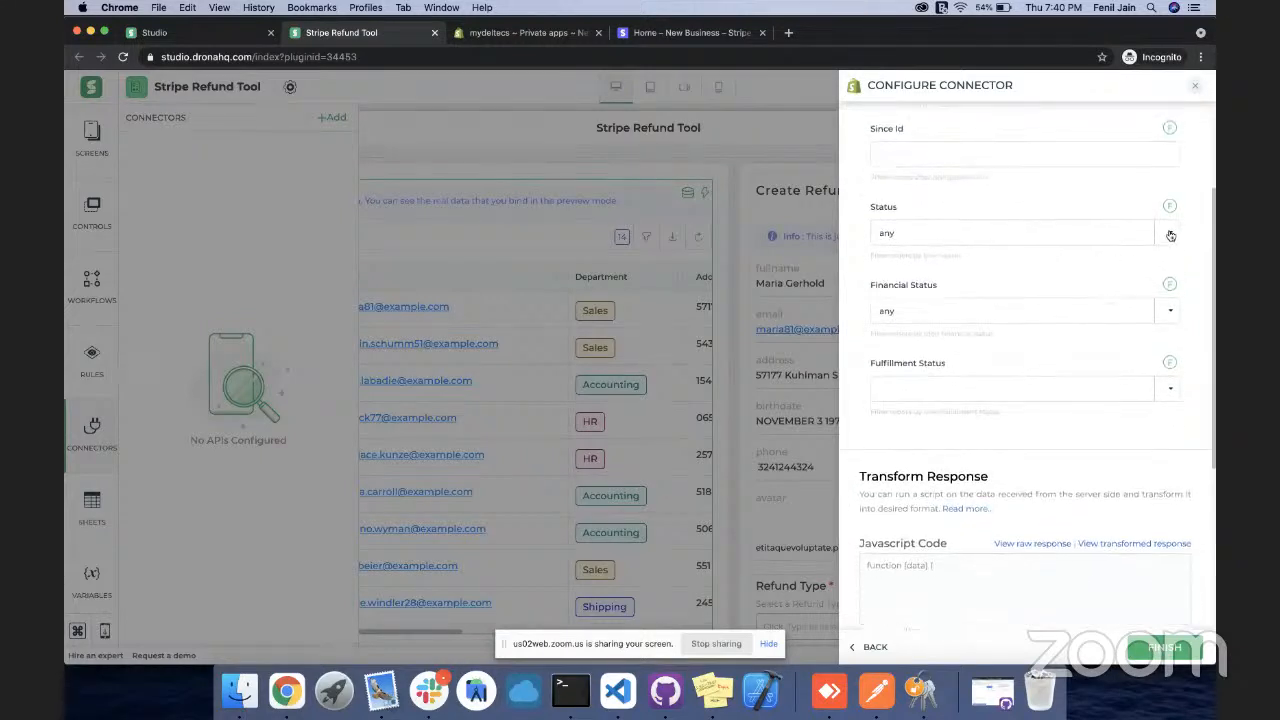
{"action": "scroll", "coordinate": [1149, 320], "scroll_direction": "down", "scroll_amount": 1}
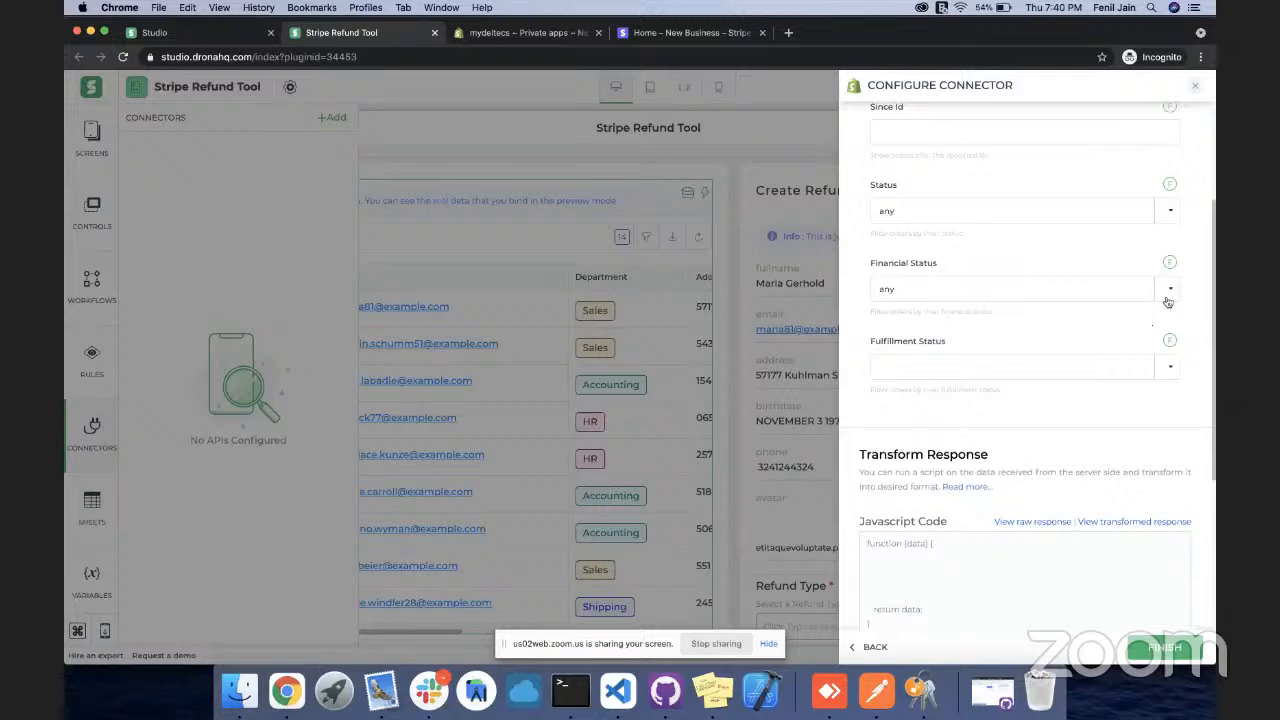
{"action": "left_click", "coordinate": [1170, 292]}
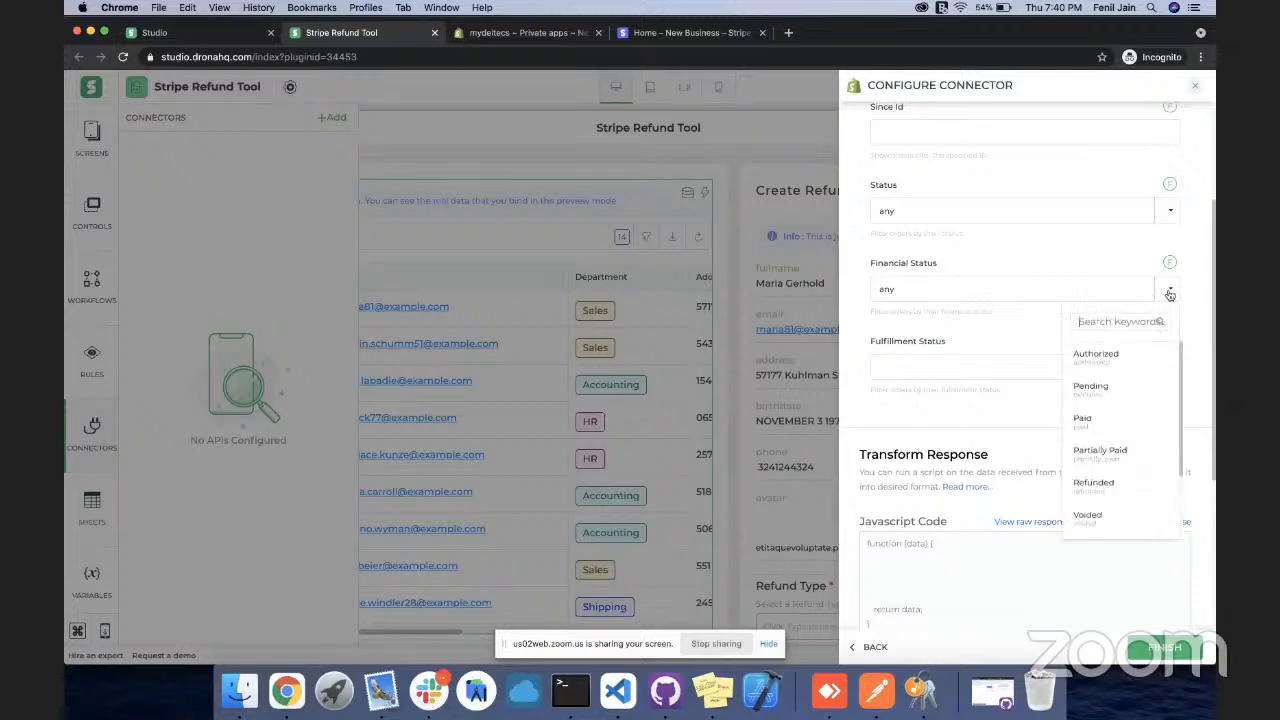
{"action": "left_click", "coordinate": [1104, 424]}
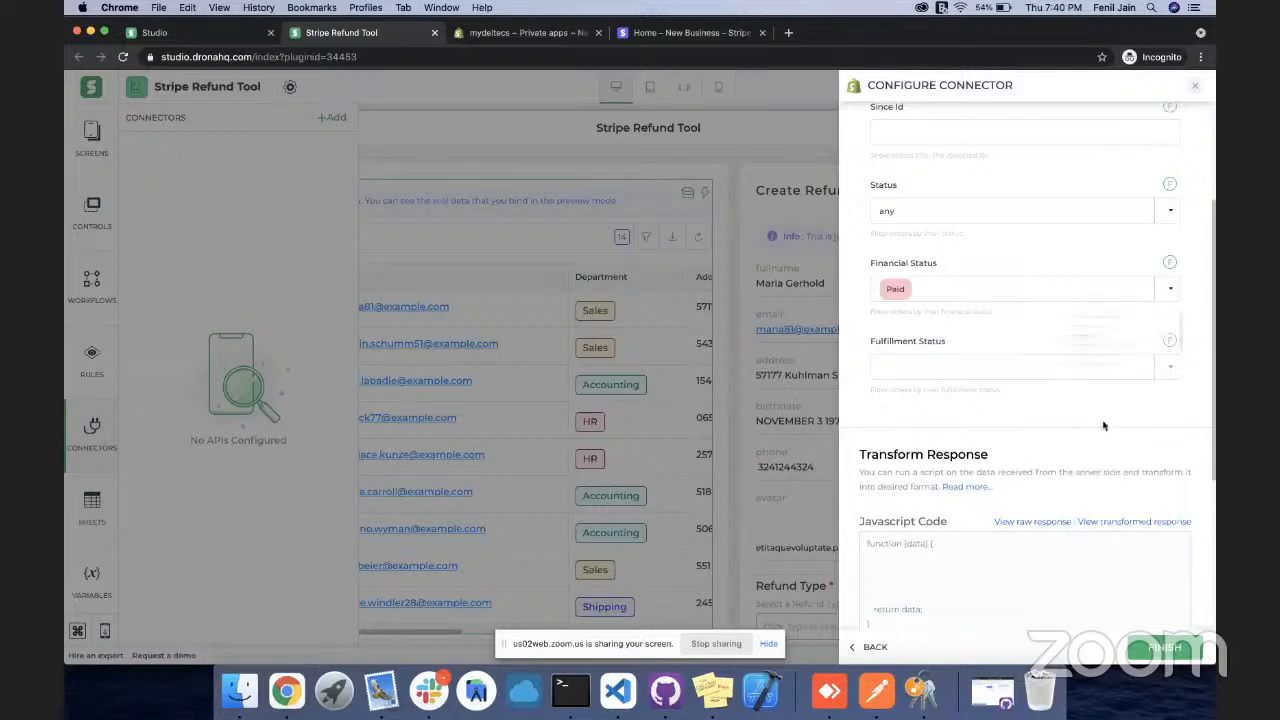
{"action": "scroll", "coordinate": [1080, 316], "scroll_direction": "down", "scroll_amount": 2}
{"action": "scroll", "coordinate": [1083, 271], "scroll_direction": "down", "scroll_amount": 5}
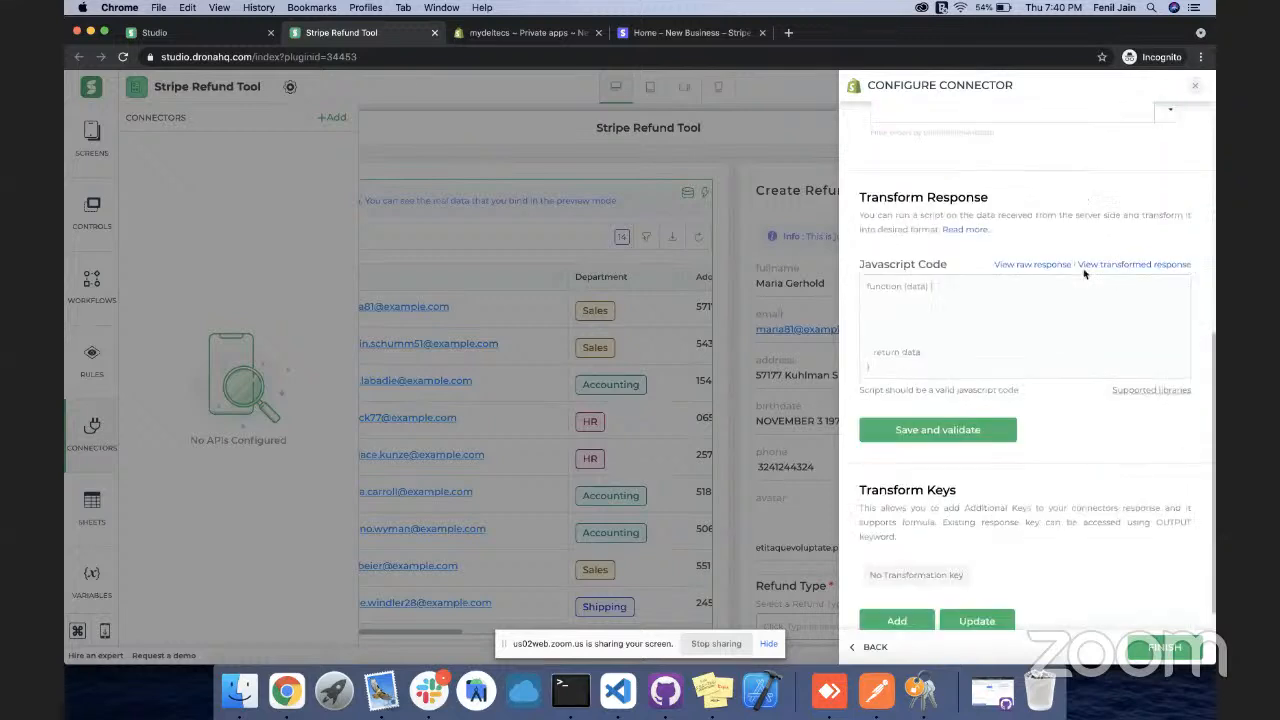
{"action": "left_click", "coordinate": [1145, 648]}
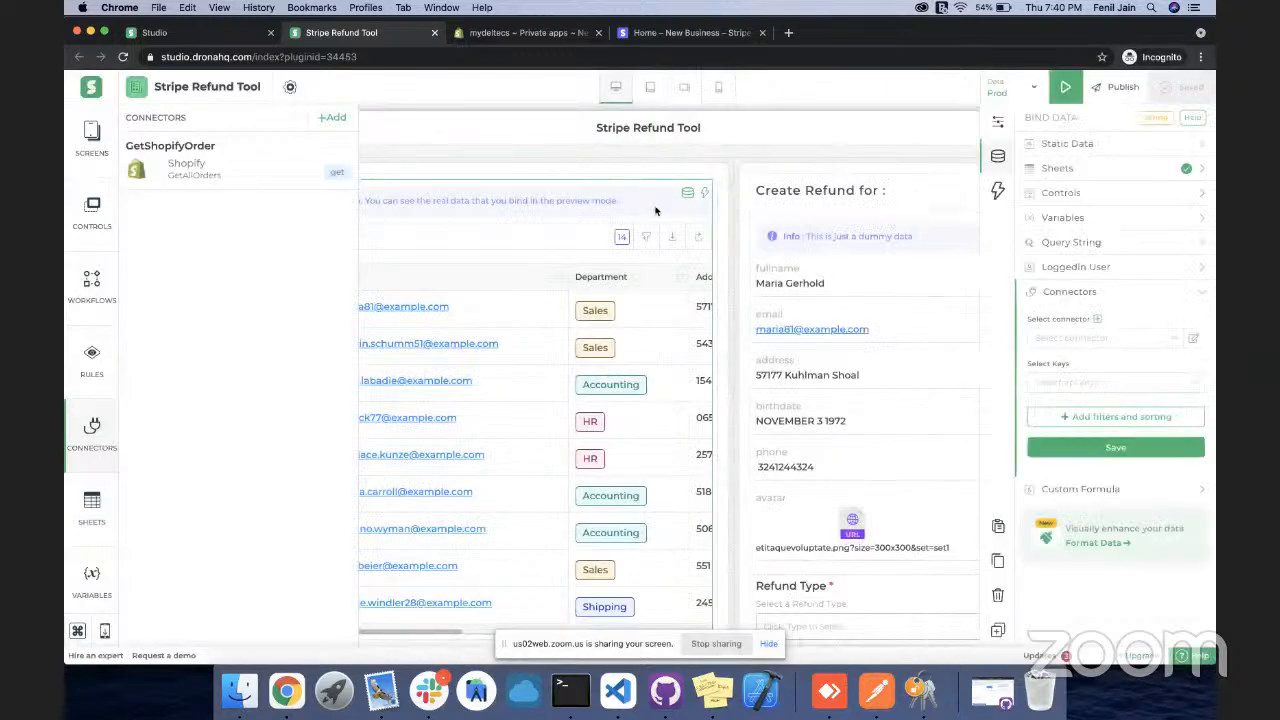
Bind the table to GetShopifyOrder with keys orders.name, orders.contact_email and orders.created_at
{"action": "mouse_move", "coordinate": [685, 199]}
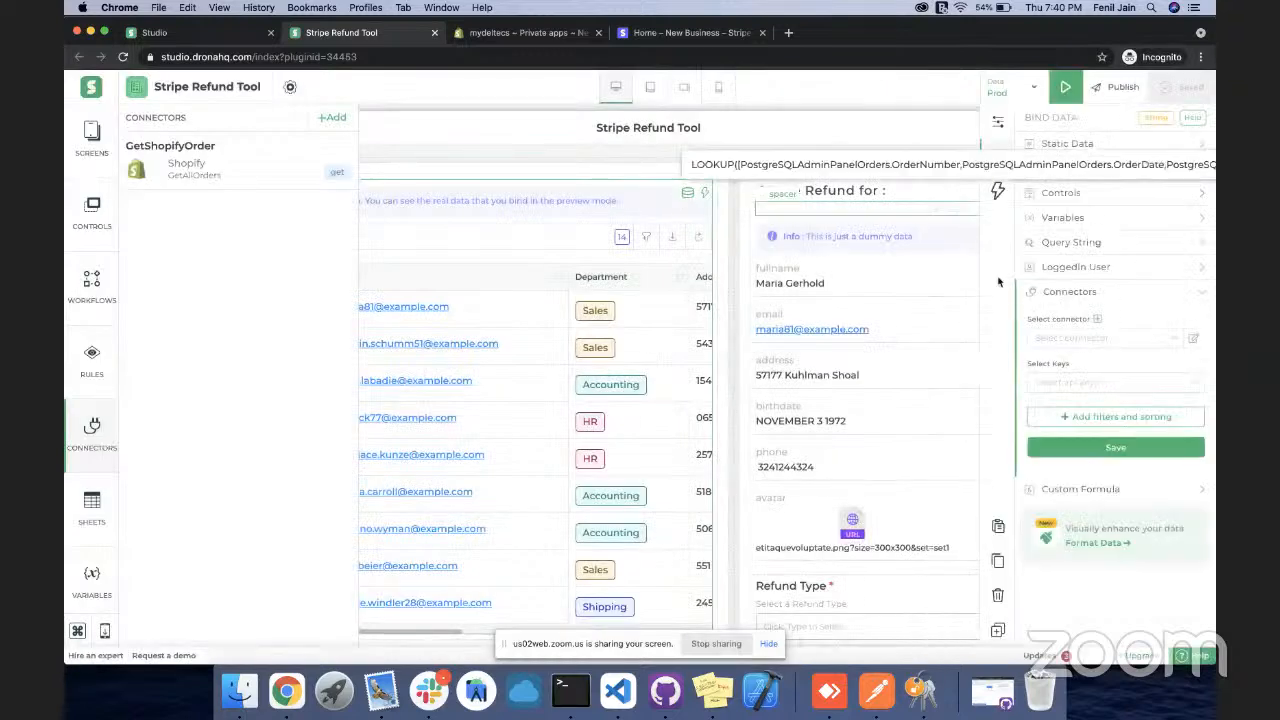
{"action": "left_click", "coordinate": [1110, 338]}
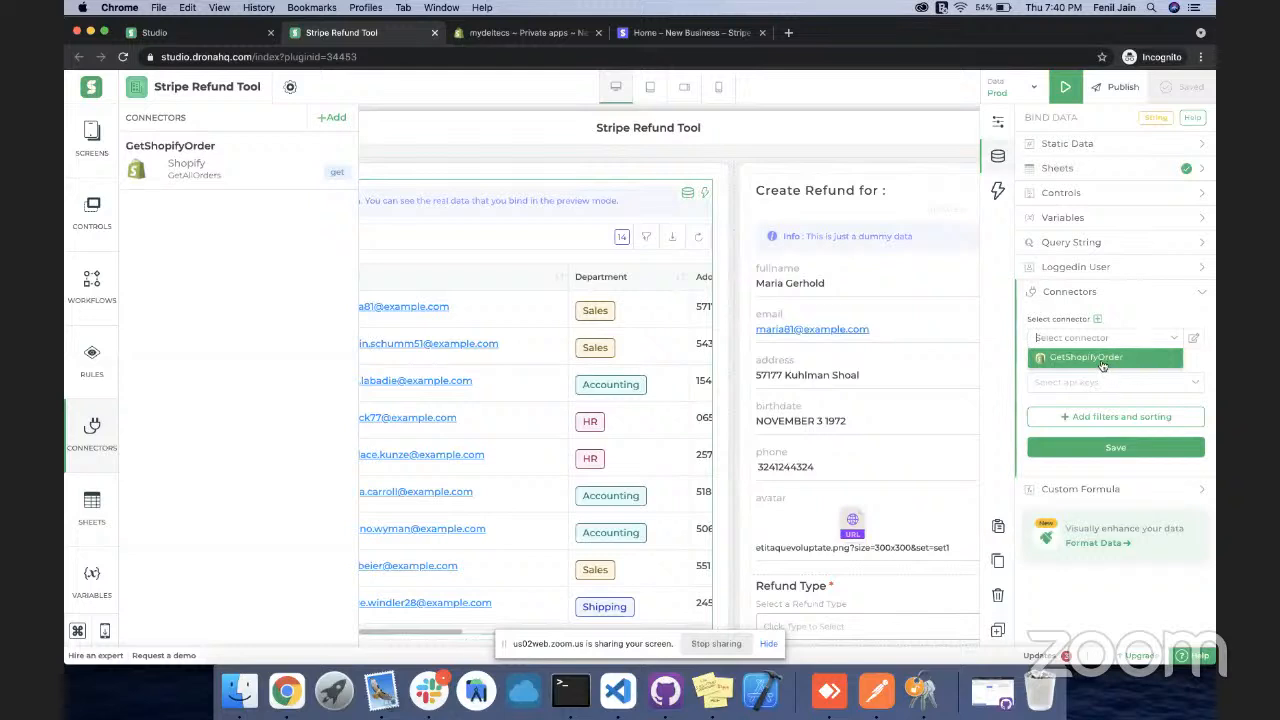
{"action": "left_click", "coordinate": [1102, 362]}
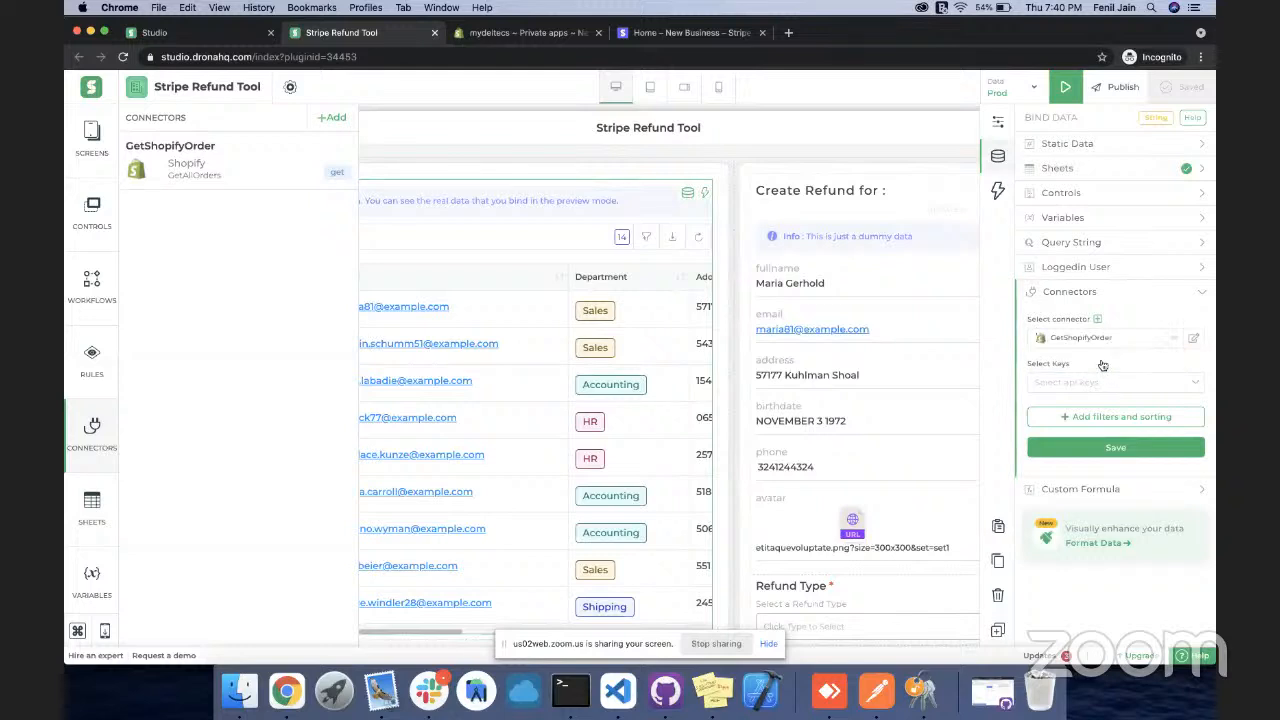
{"action": "left_click", "coordinate": [1104, 385]}
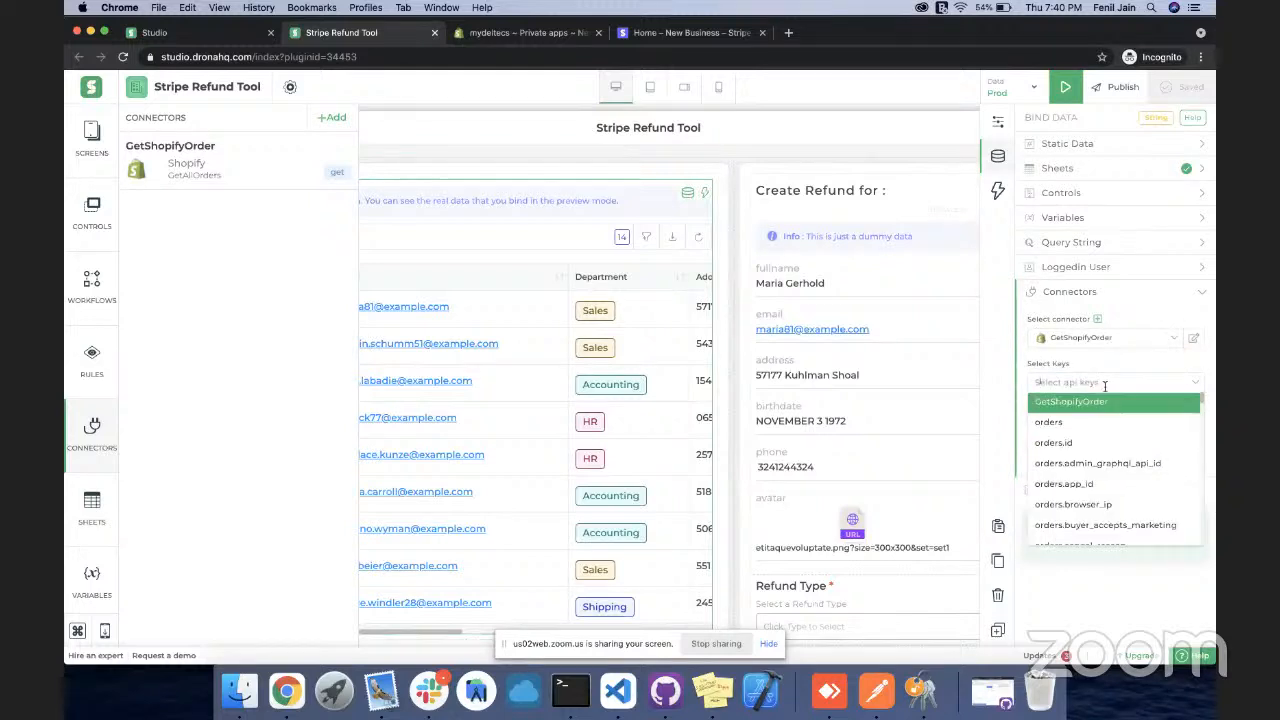
{"action": "scroll", "coordinate": [1101, 445], "scroll_direction": "down", "scroll_amount": 3}
{"action": "scroll", "coordinate": [1101, 452], "scroll_direction": "down", "scroll_amount": 6}
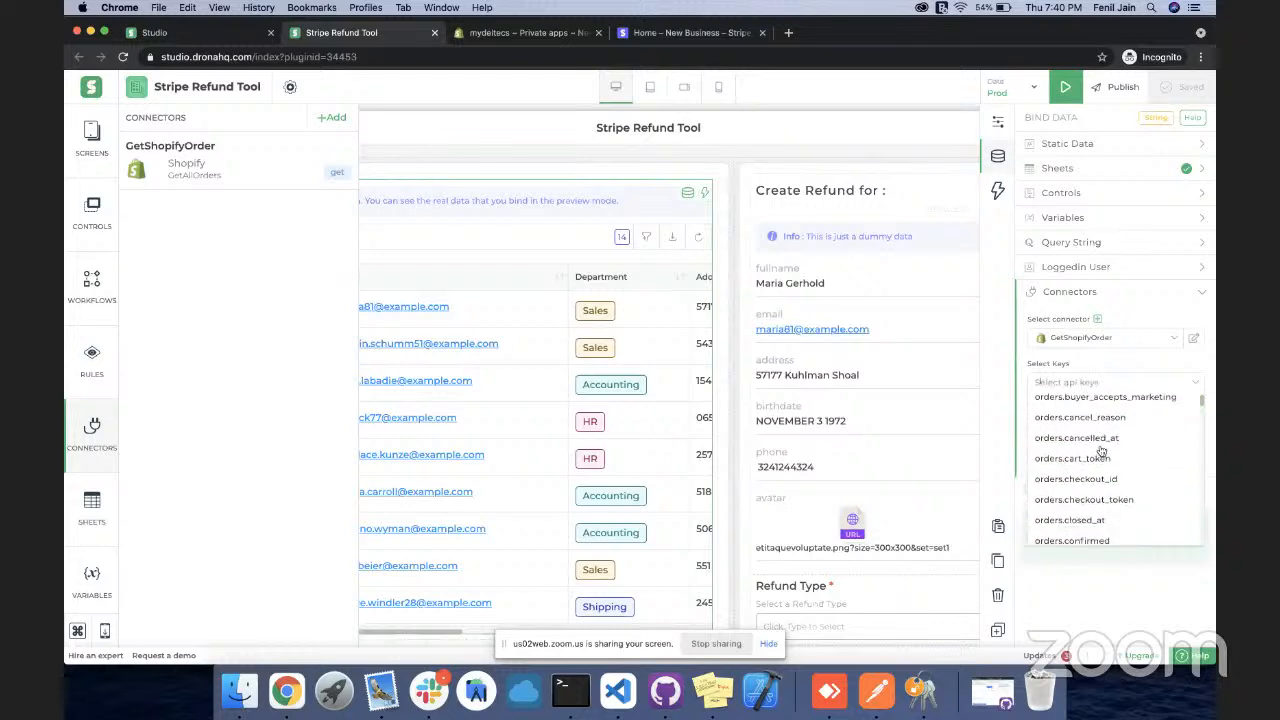
{"action": "type", "text": "ot"}
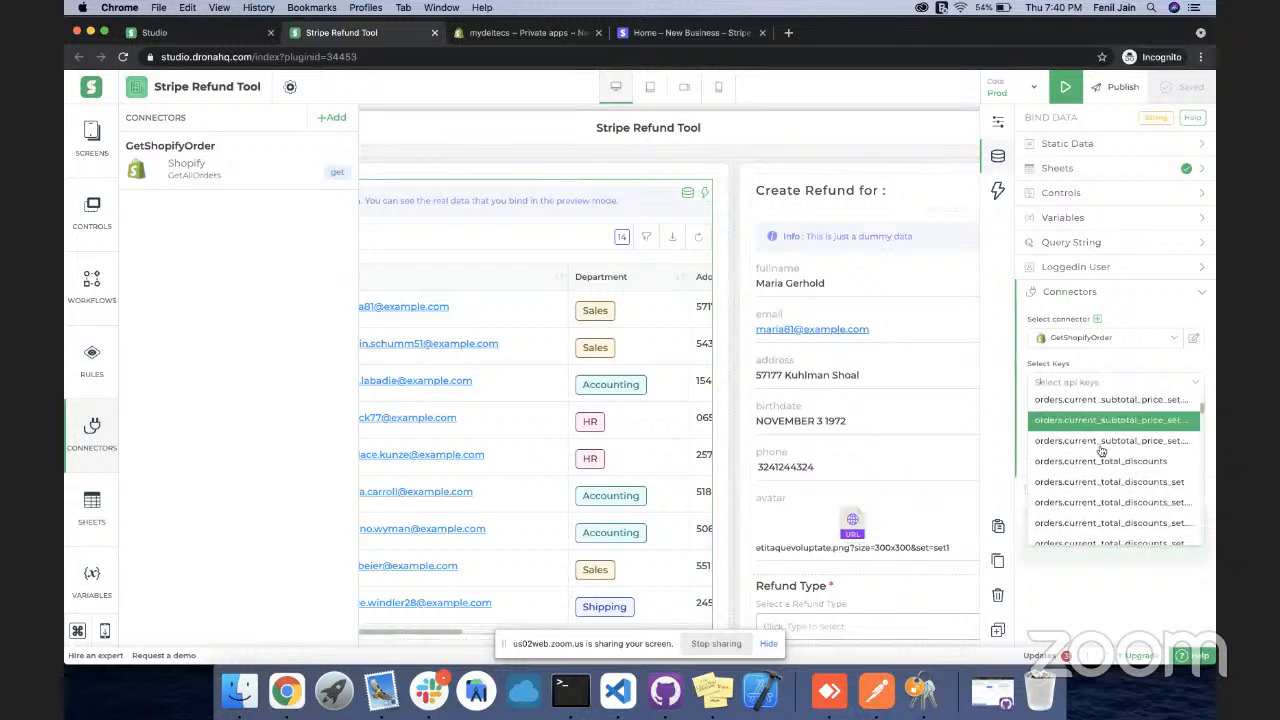
{"action": "type", "text": "ders"}
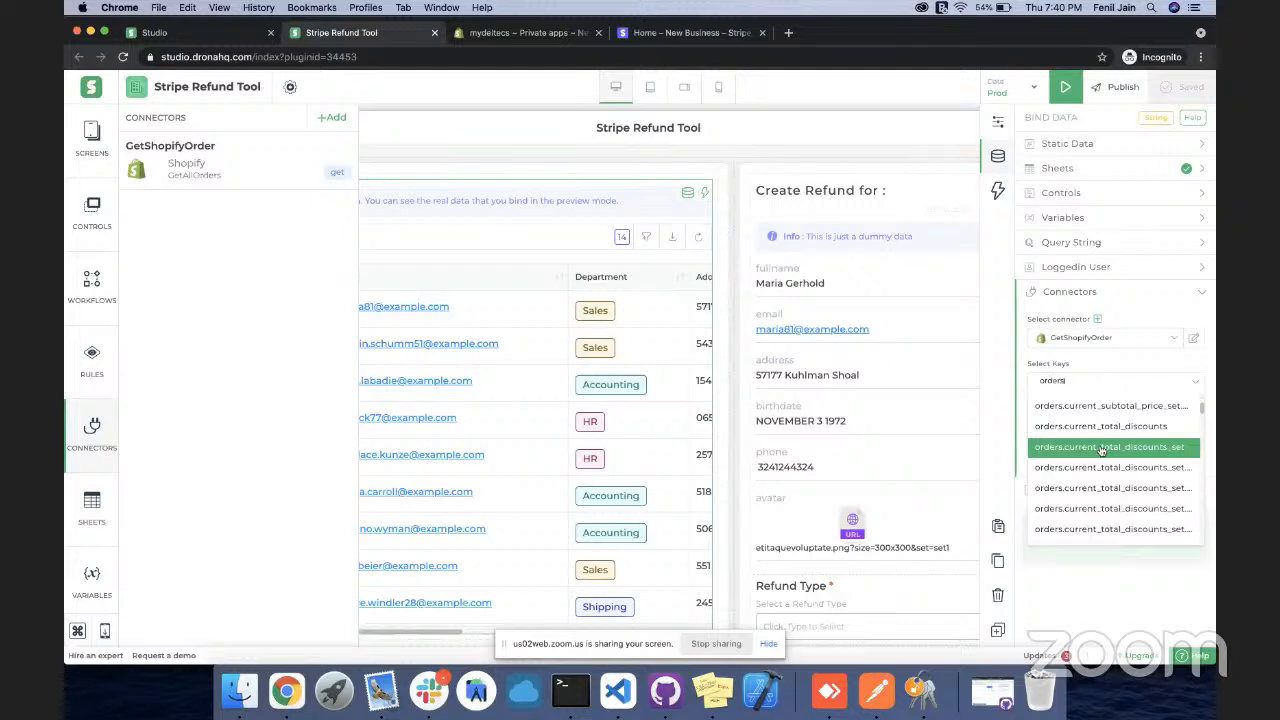
{"action": "type", "text": ".na"}
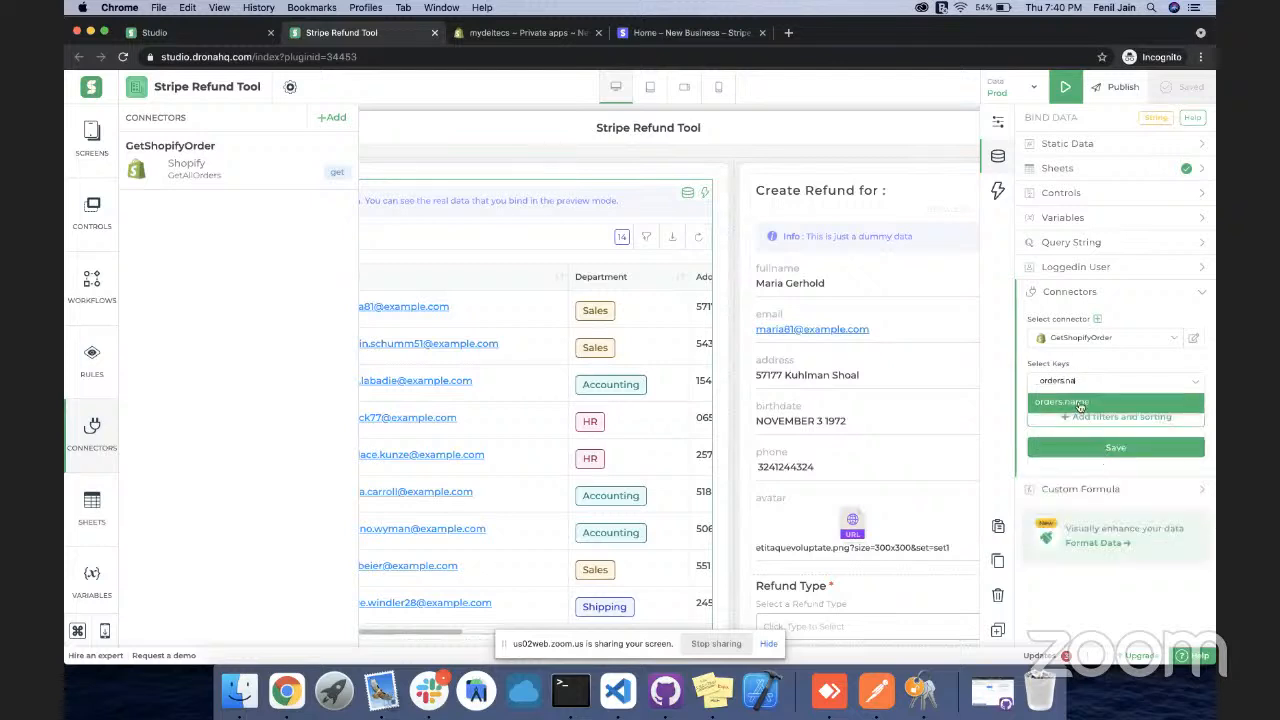
{"action": "left_click", "coordinate": [1079, 404]}
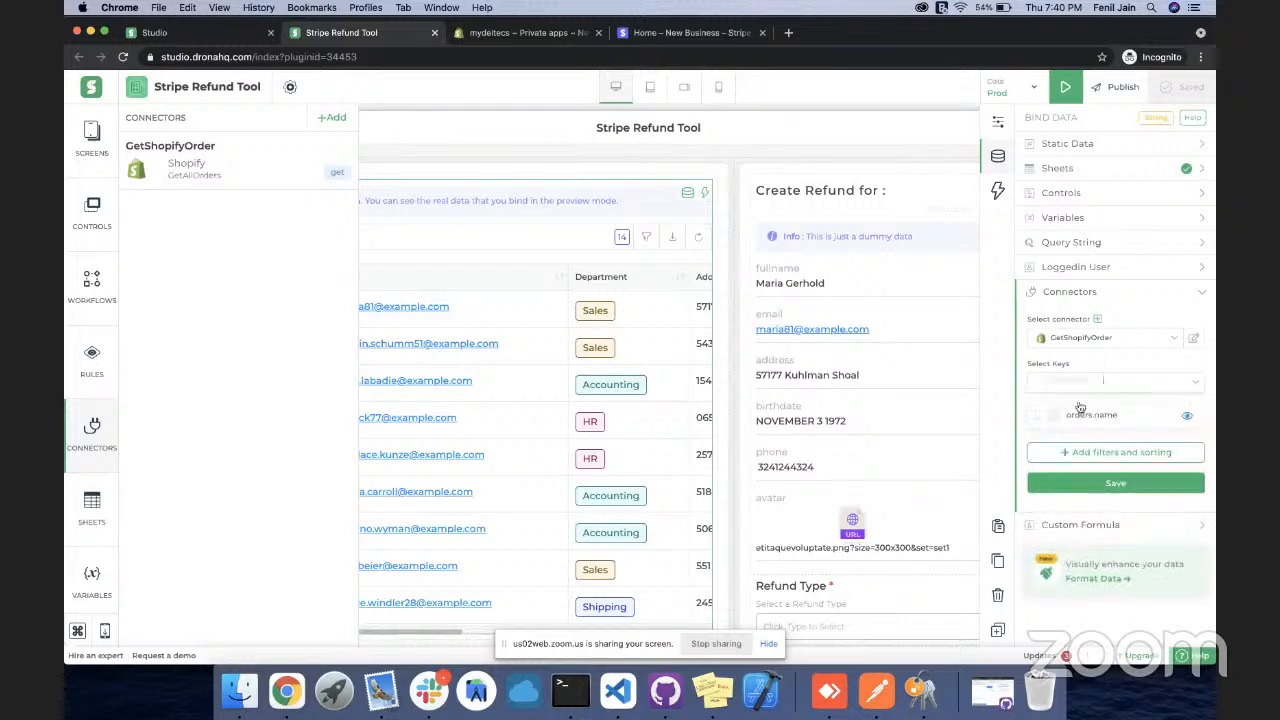
{"action": "left_click", "coordinate": [1142, 380]}
{"action": "type", "text": "orders"}
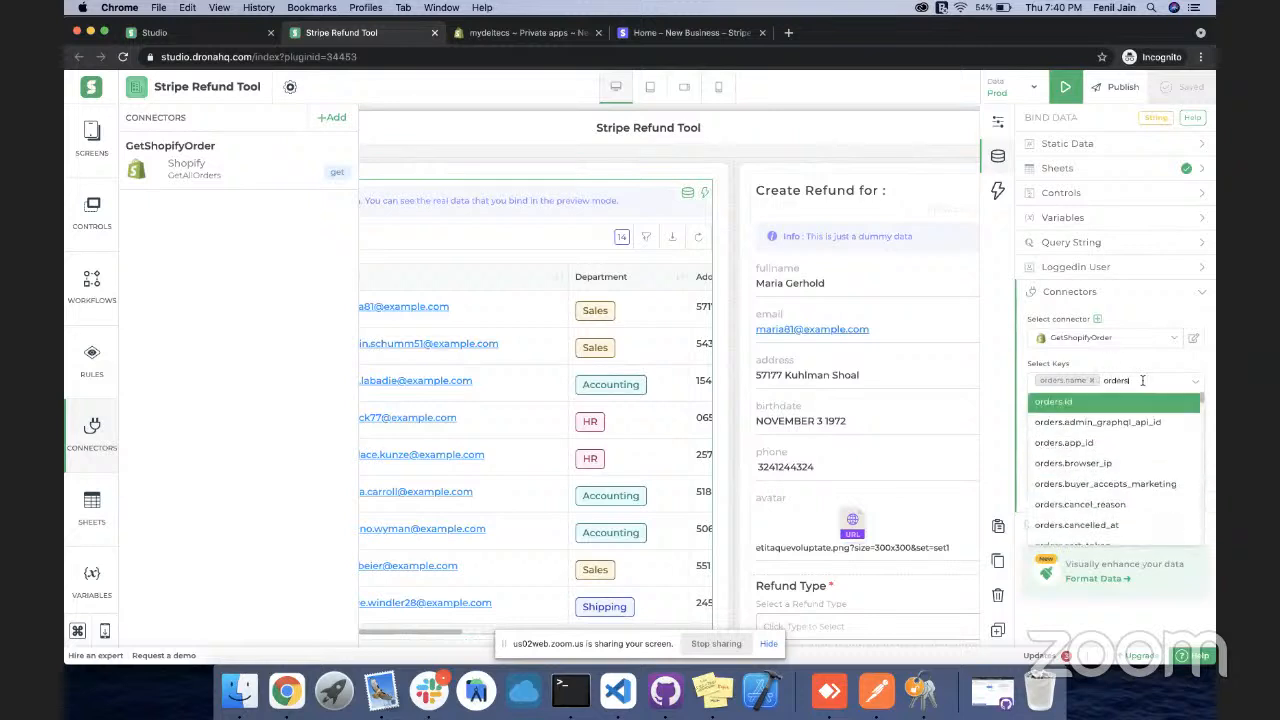
{"action": "type", "text": ".co"}
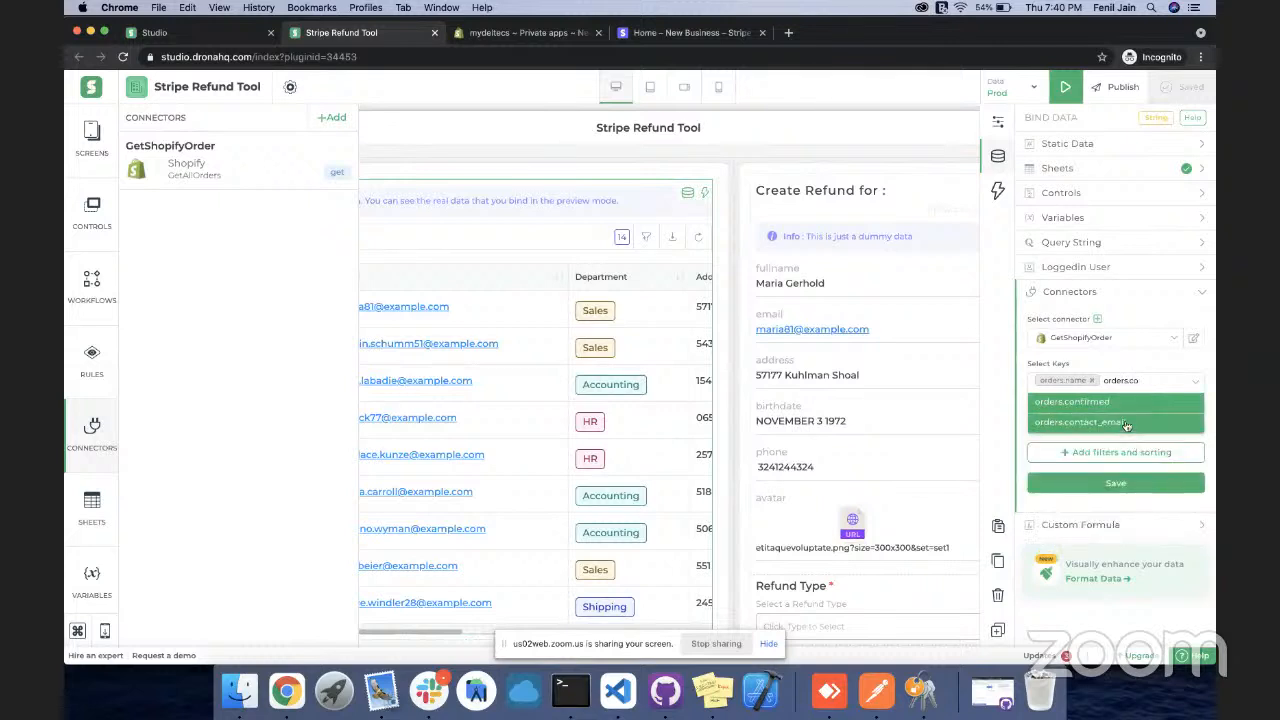
{"action": "left_click", "coordinate": [1126, 426]}
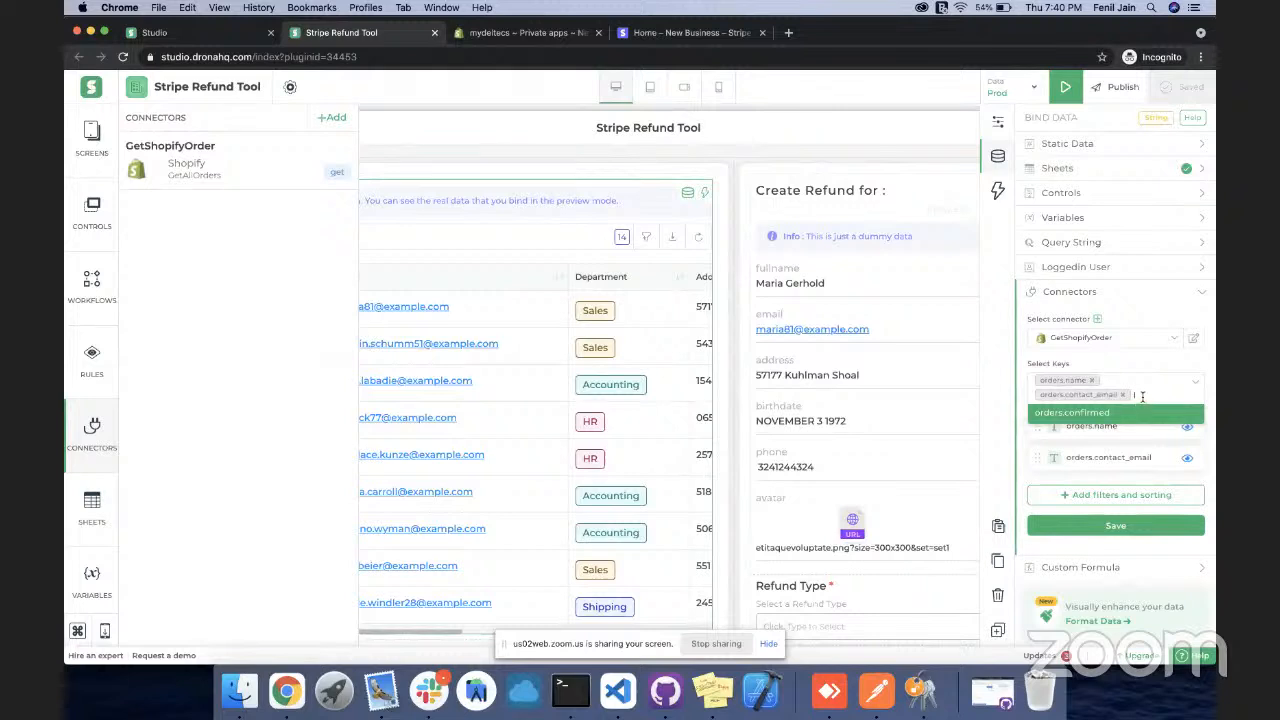
{"action": "left_click", "coordinate": [1142, 397]}
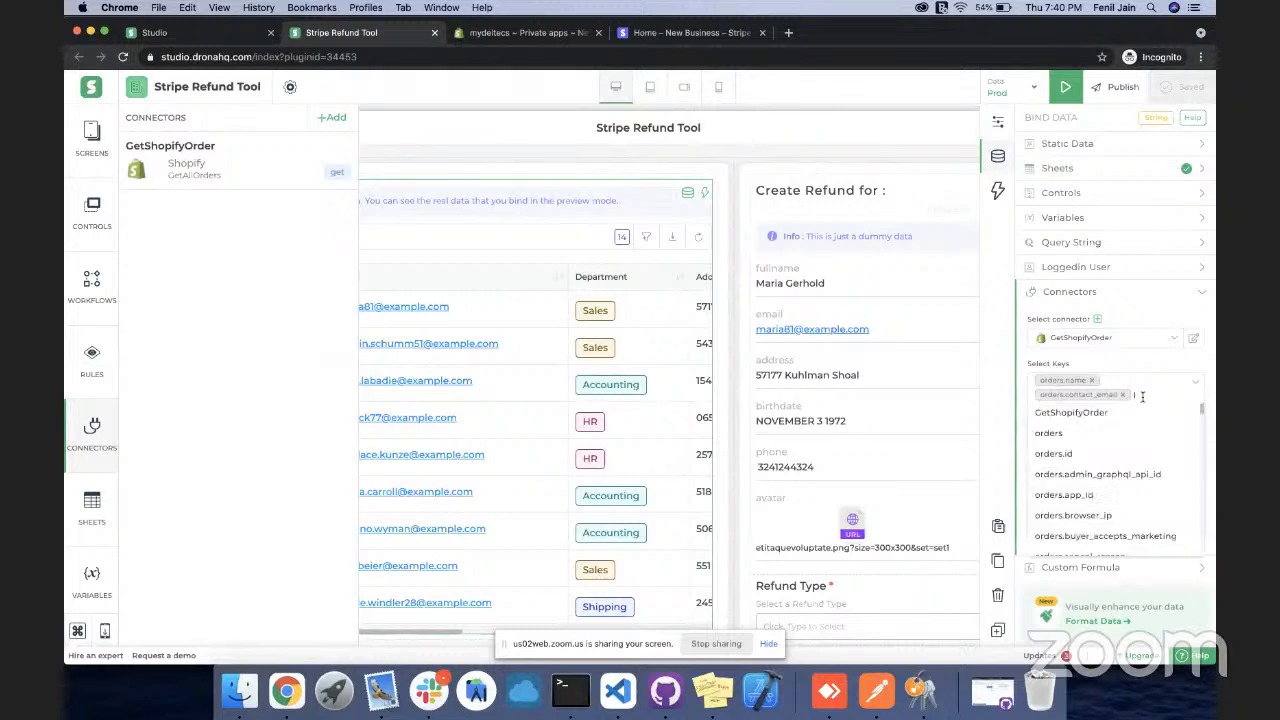
{"action": "type", "text": "or"}
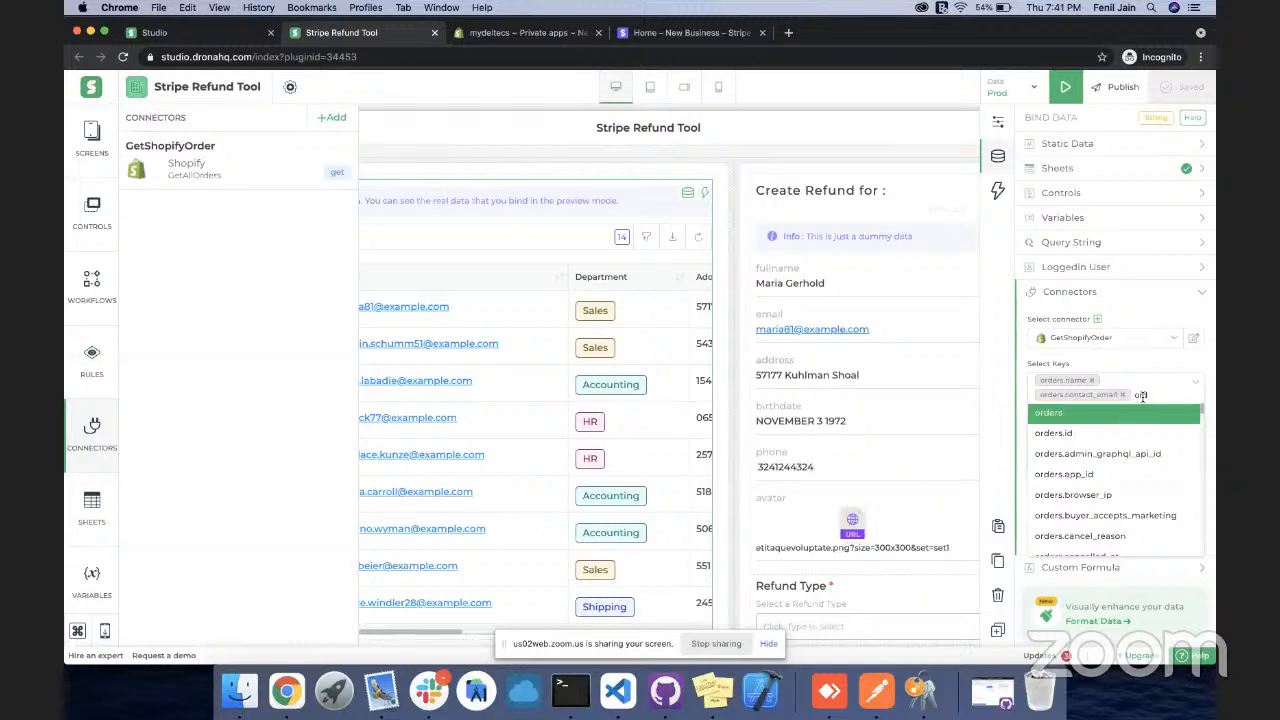
{"action": "type", "text": "ders.created"}
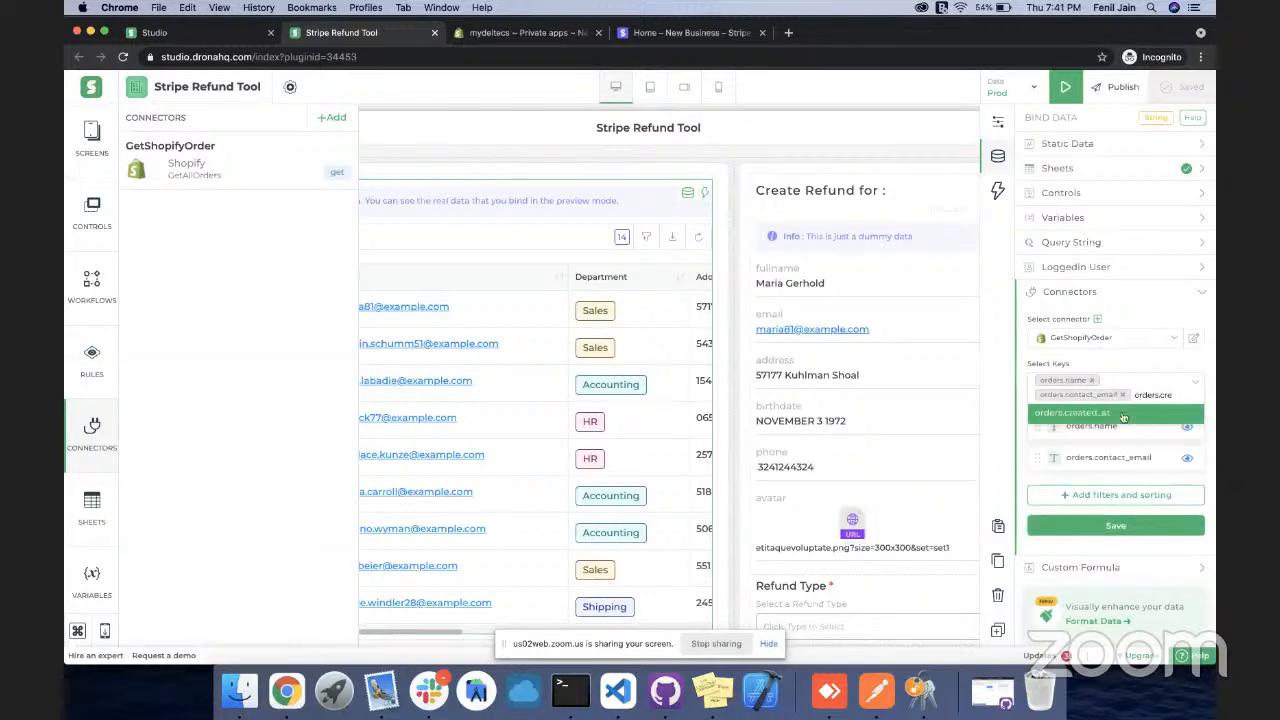
{"action": "left_click", "coordinate": [1116, 414]}
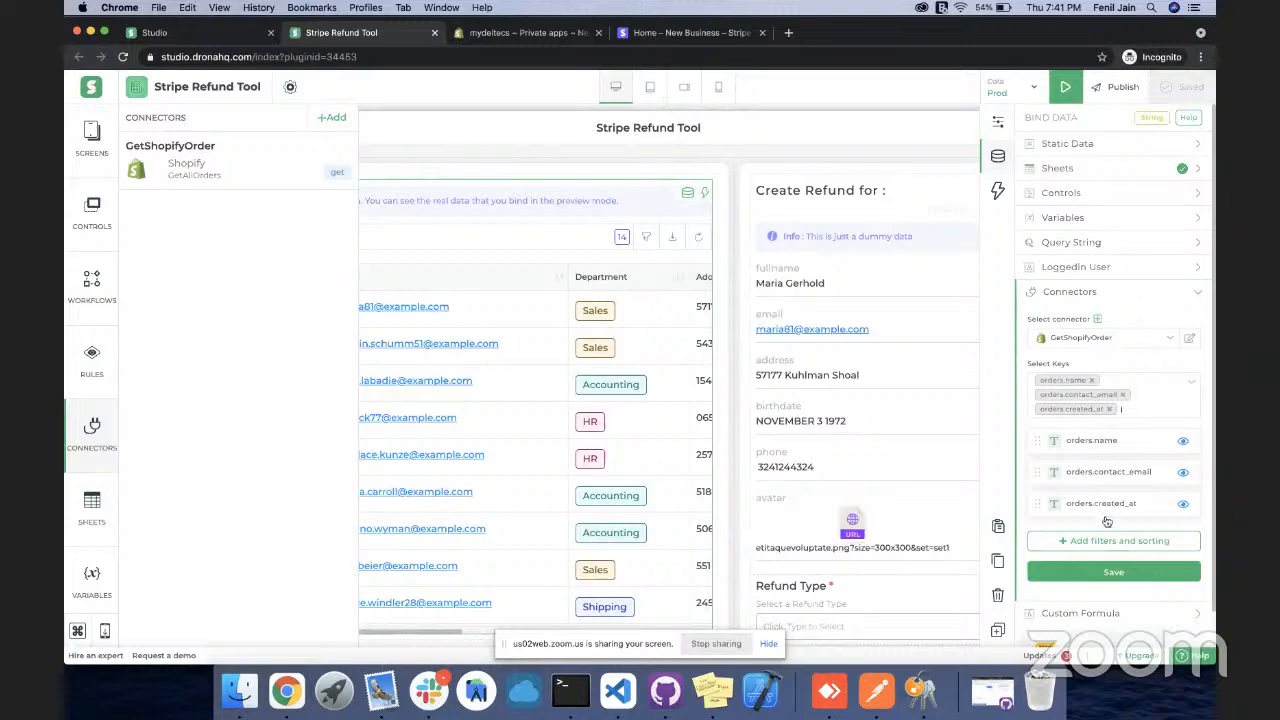
Relabel the columns Namw, Email and Created At, and save the binding
{"action": "double_click", "coordinate": [1093, 440]}
{"action": "triple_click", "coordinate": [1093, 440]}
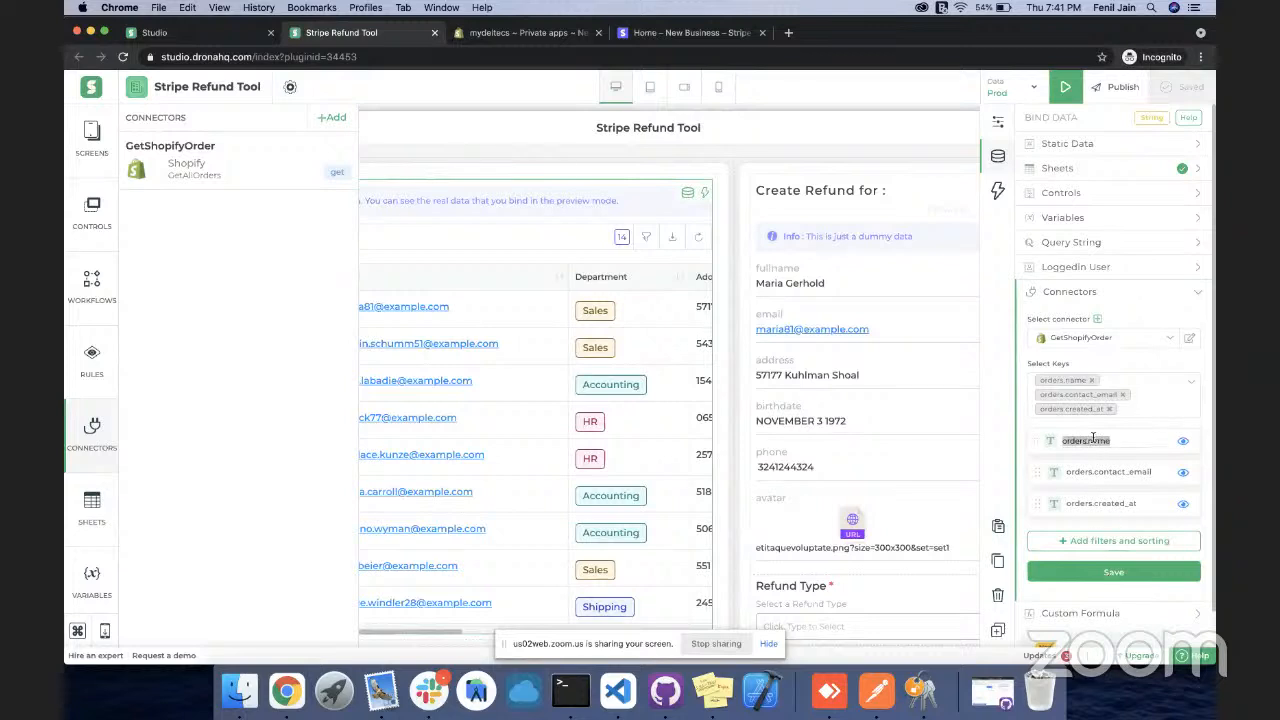
{"action": "type", "text": "Namw"}
{"action": "triple_click", "coordinate": [1100, 471]}
{"action": "type", "text": "Em"}
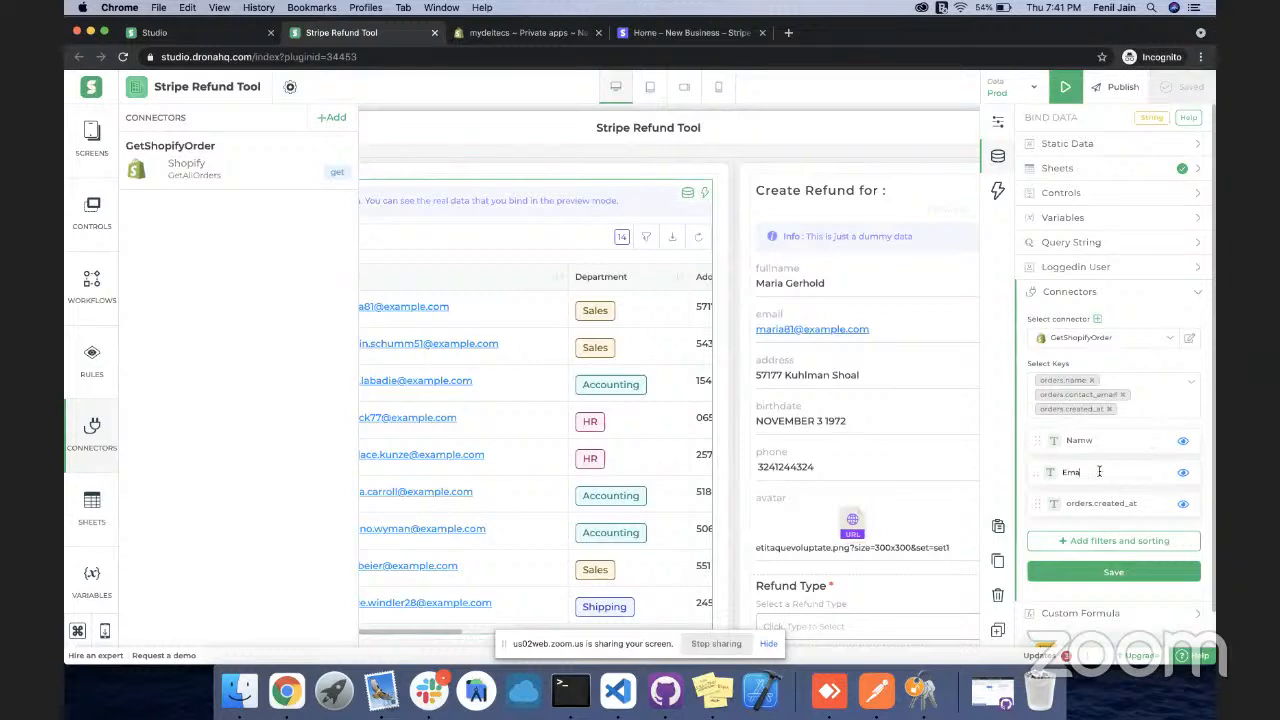
{"action": "triple_click", "coordinate": [1126, 503]}
{"action": "type", "text": "Created At"}
{"action": "left_click", "coordinate": [1121, 576]}
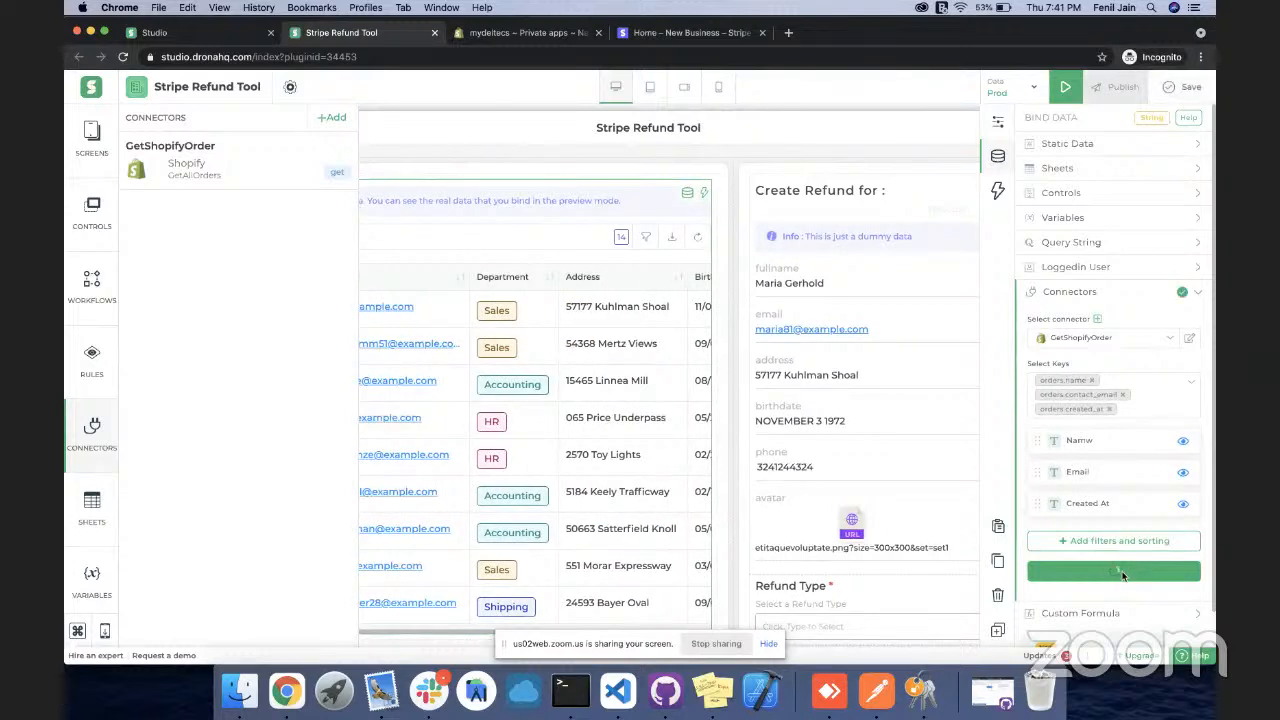
{"action": "left_click", "coordinate": [1078, 298]}
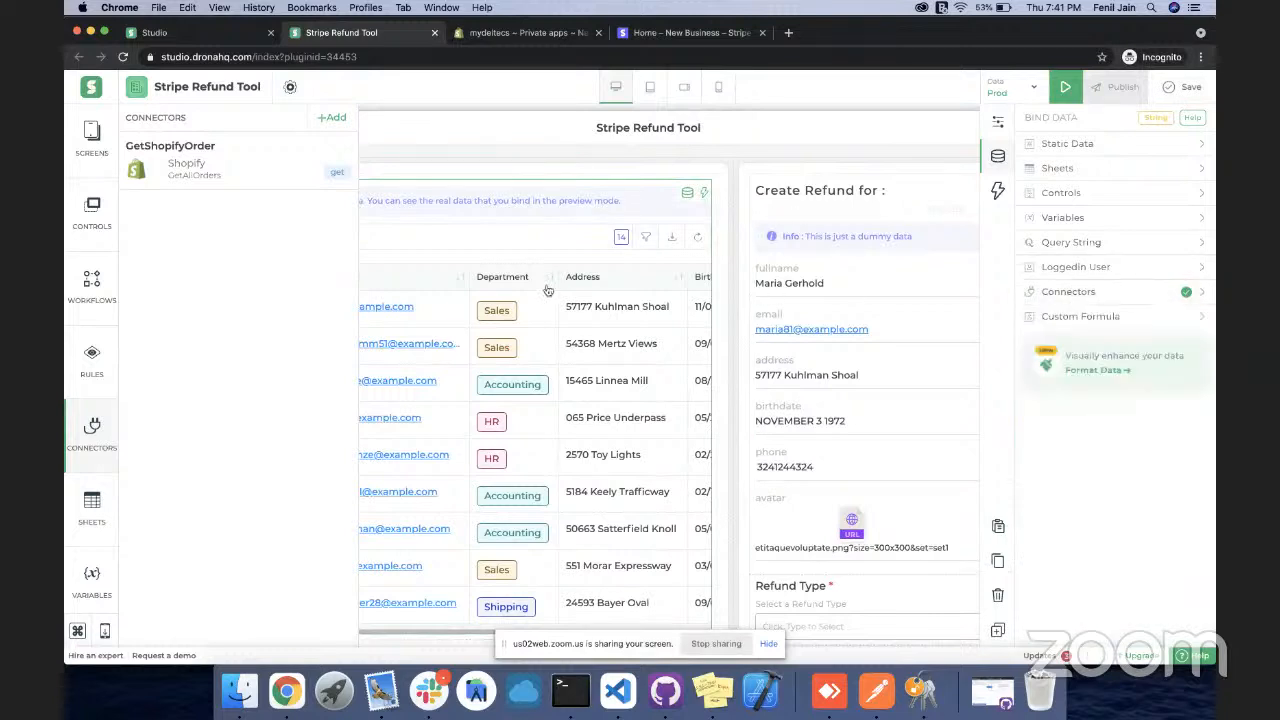
{"action": "left_click", "coordinate": [1063, 89]}
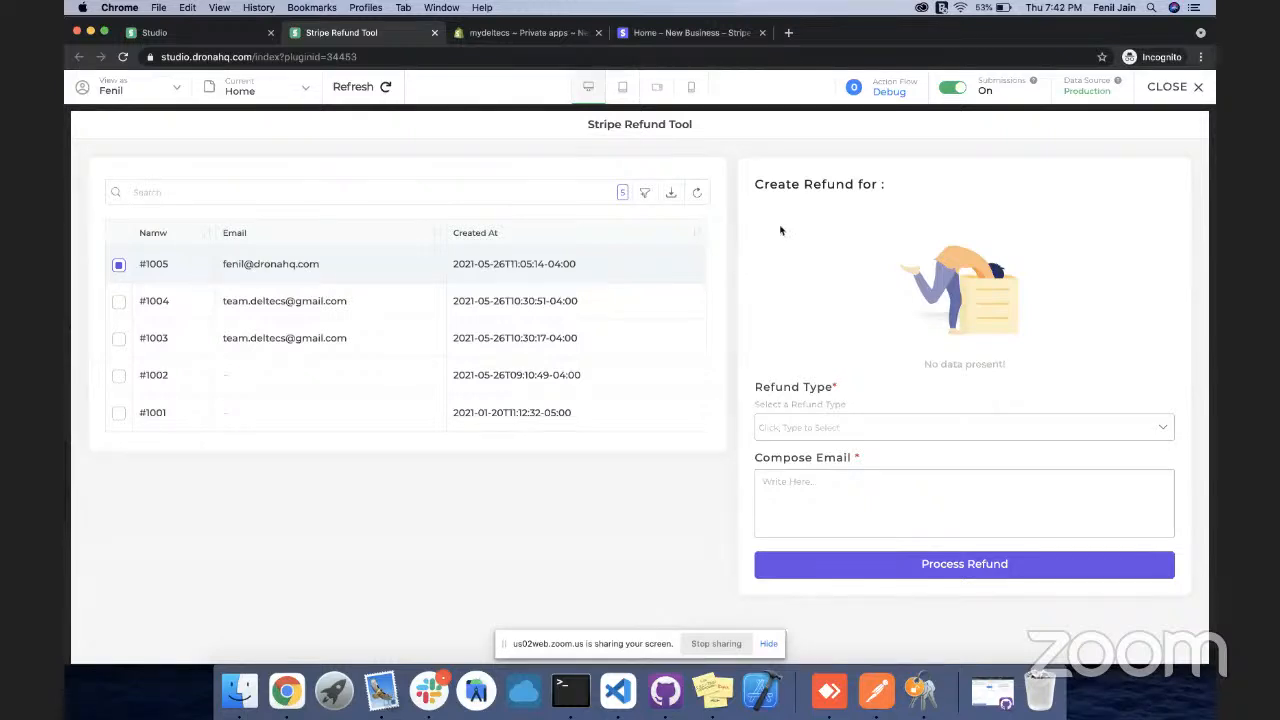
{"action": "left_click", "coordinate": [1170, 87]}
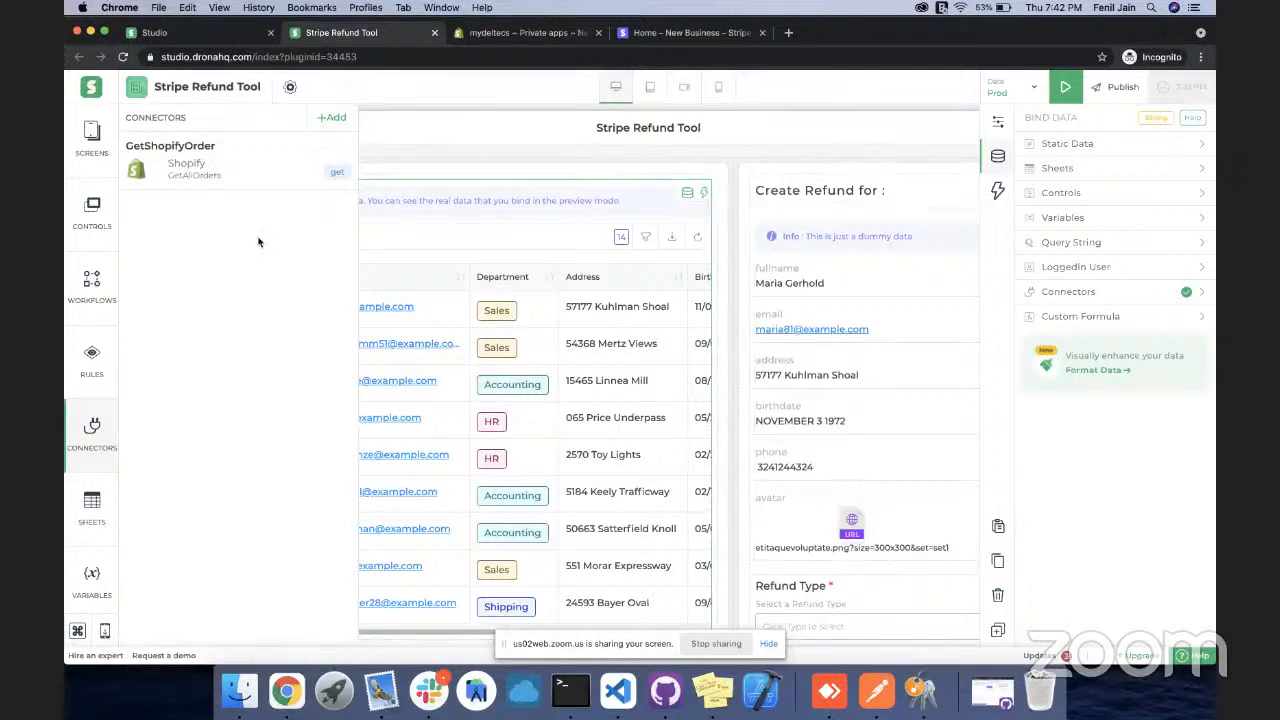
Add a text field labelled 'Customer Id' above the refund details
{"action": "left_click", "coordinate": [79, 232]}
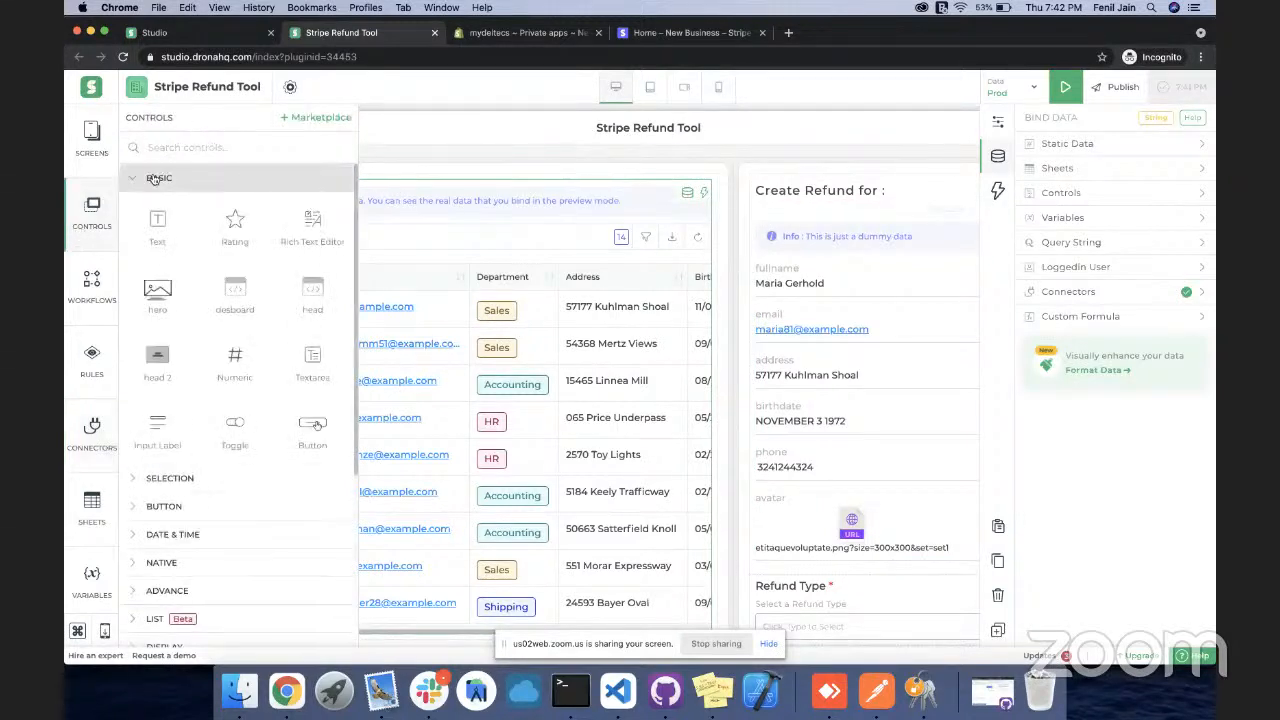
{"action": "left_click", "coordinate": [168, 148]}
{"action": "type", "text": "tex"}
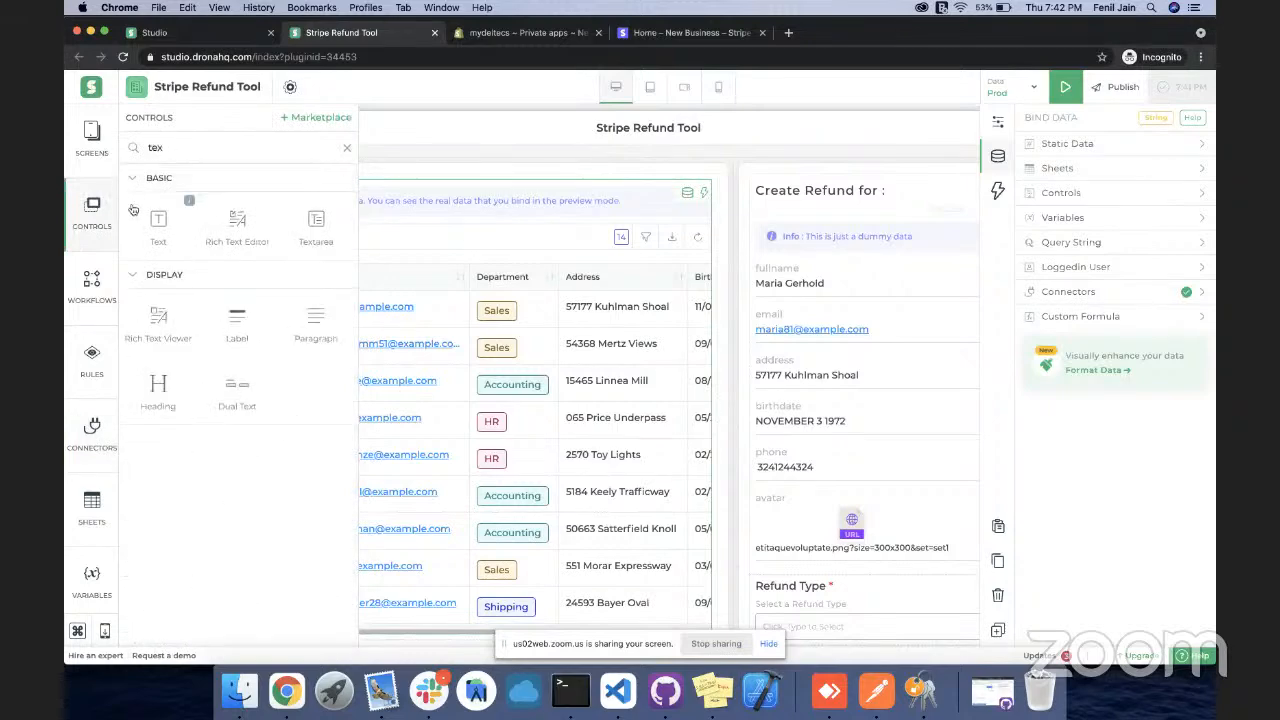
{"action": "left_click_drag", "start_coordinate": [163, 233], "coordinate": [780, 216]}
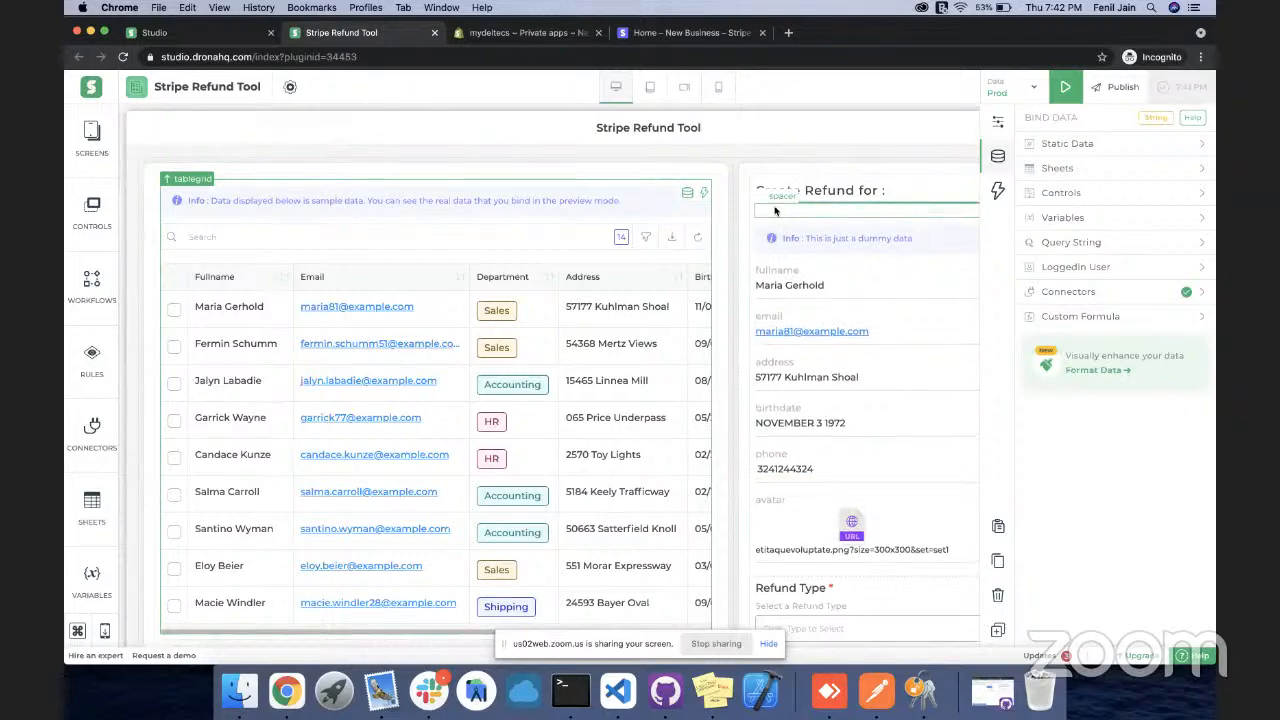
{"action": "double_click", "coordinate": [1119, 145]}
{"action": "type", "text": "Cus"}
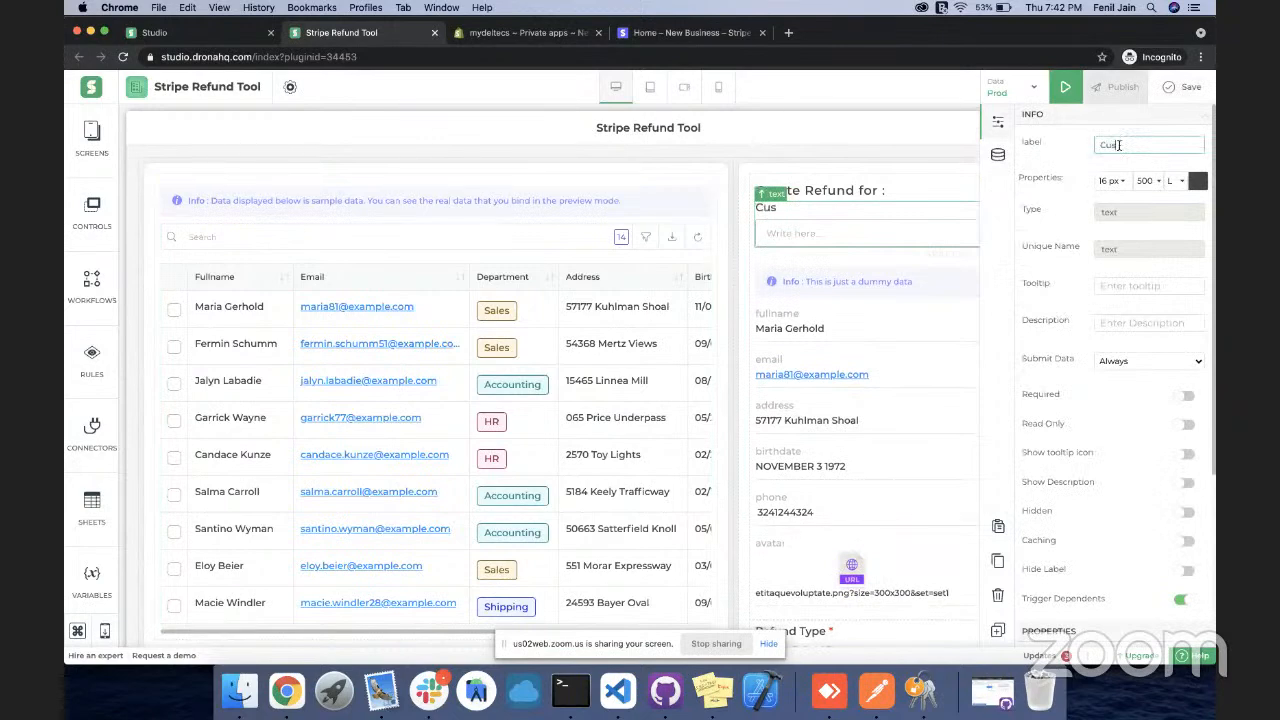
{"action": "type", "text": "tomer Id"}
{"action": "left_click", "coordinate": [1068, 168]}
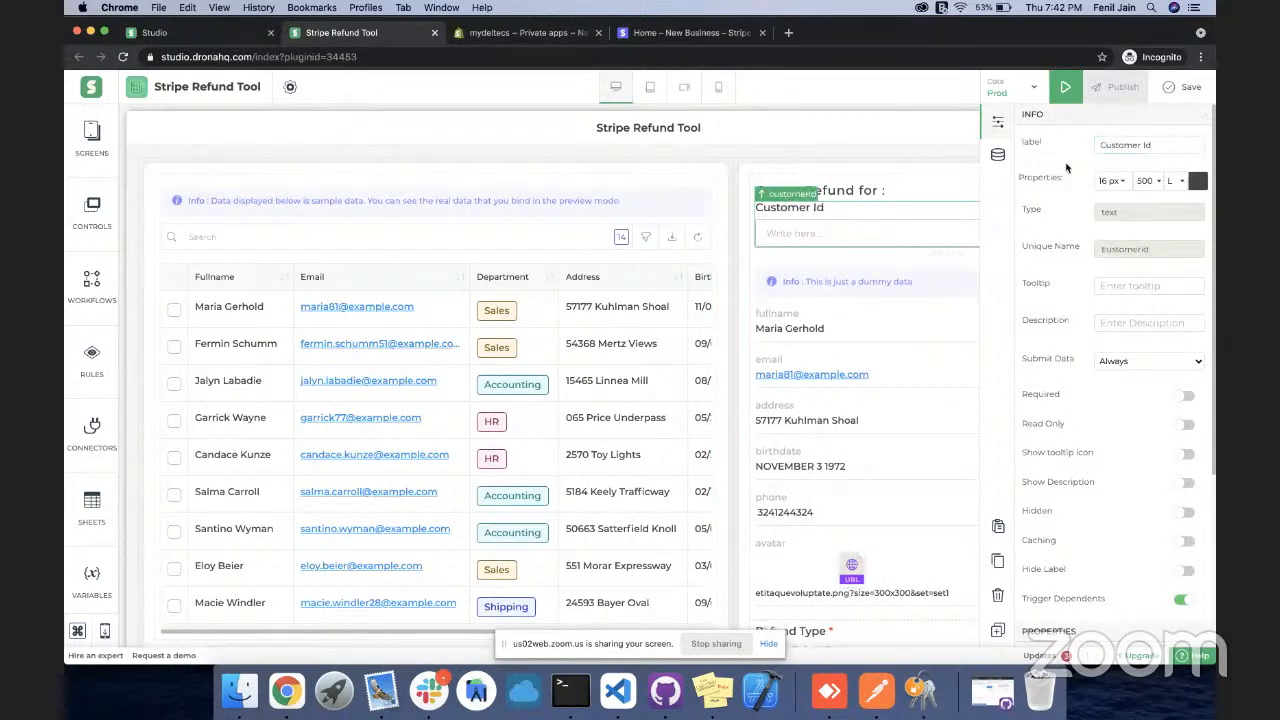
Set the Customer Id field to hidden
{"action": "left_click", "coordinate": [997, 156]}
{"action": "left_click", "coordinate": [998, 118]}
{"action": "scroll", "coordinate": [1150, 400], "scroll_direction": "down", "scroll_amount": 2}
{"action": "left_click", "coordinate": [1186, 419]}
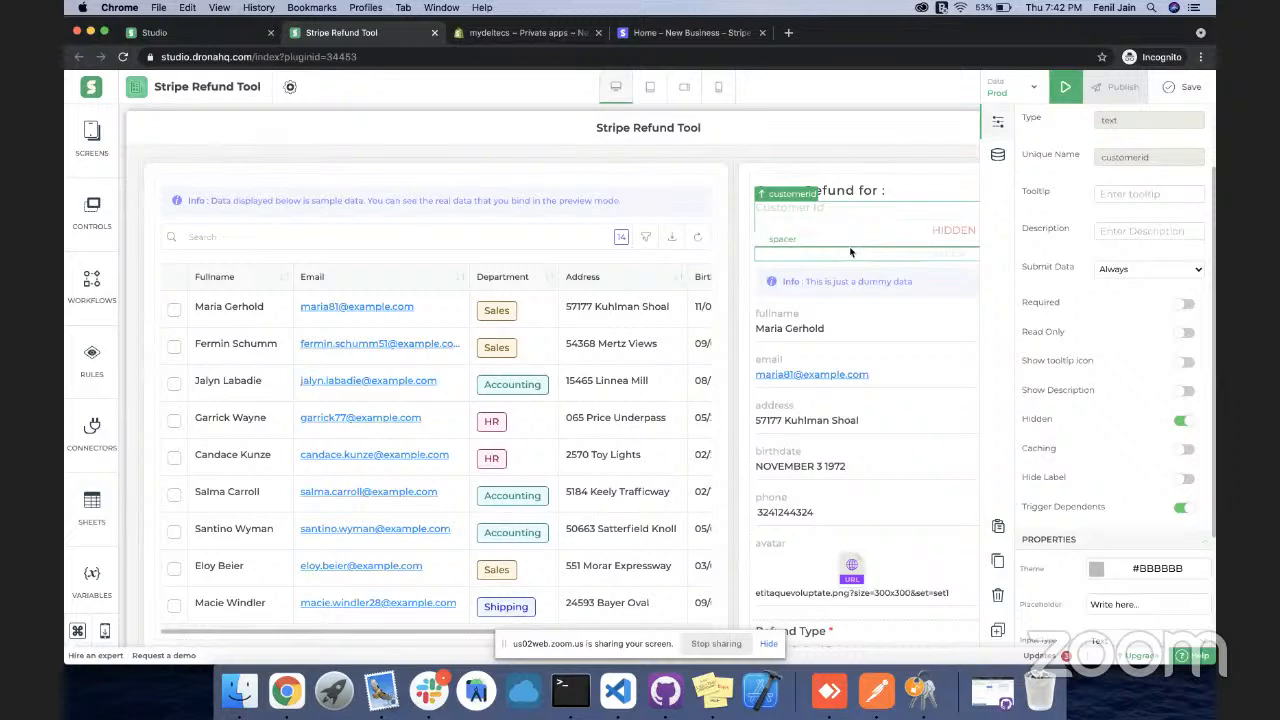
Delete the sample detail view and the Compose Email box from the form
{"action": "scroll", "coordinate": [850, 252], "scroll_direction": "down", "scroll_amount": 1}
{"action": "scroll", "coordinate": [850, 252], "scroll_direction": "down", "scroll_amount": 1}
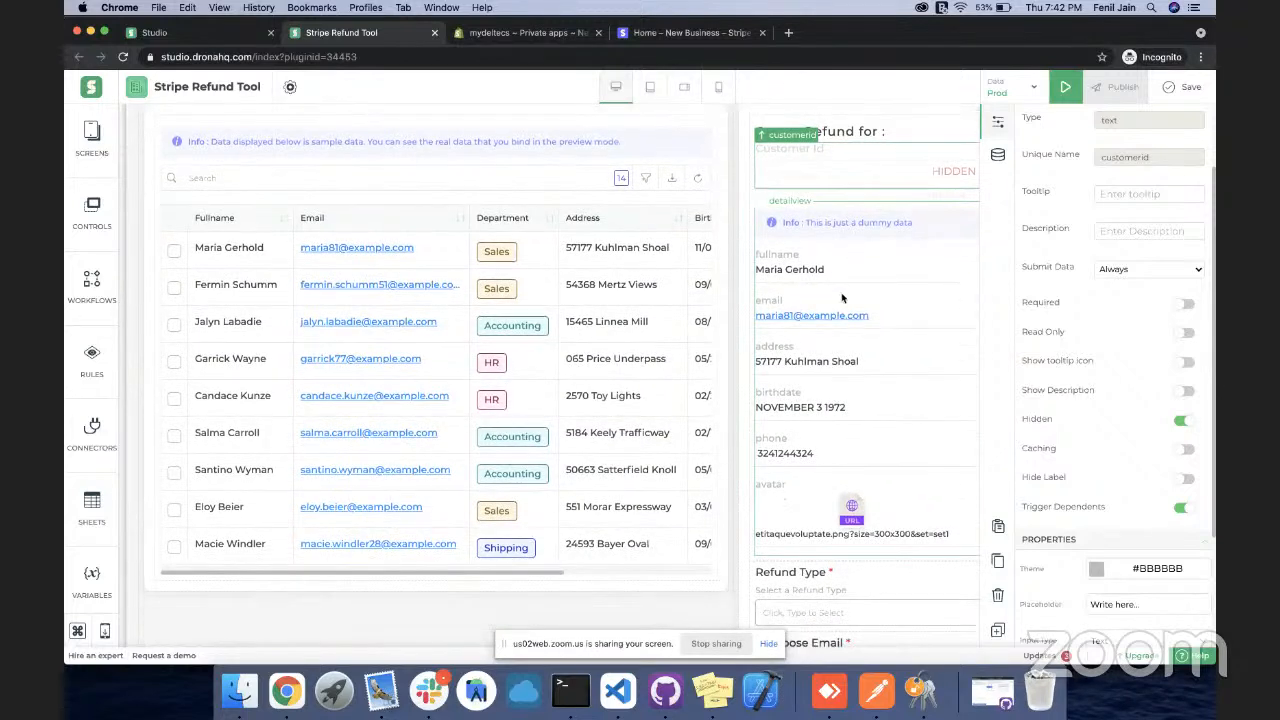
{"action": "left_click", "coordinate": [842, 298]}
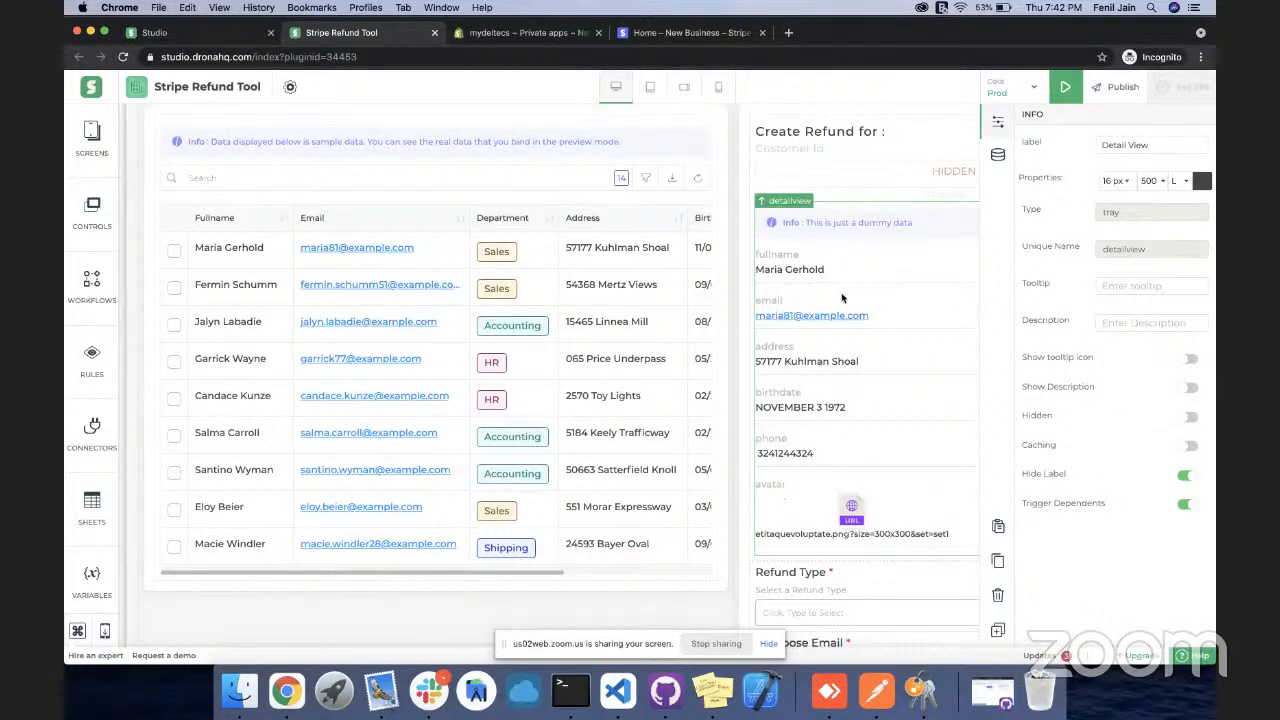
{"action": "left_click", "coordinate": [998, 596]}
{"action": "left_click", "coordinate": [866, 349]}
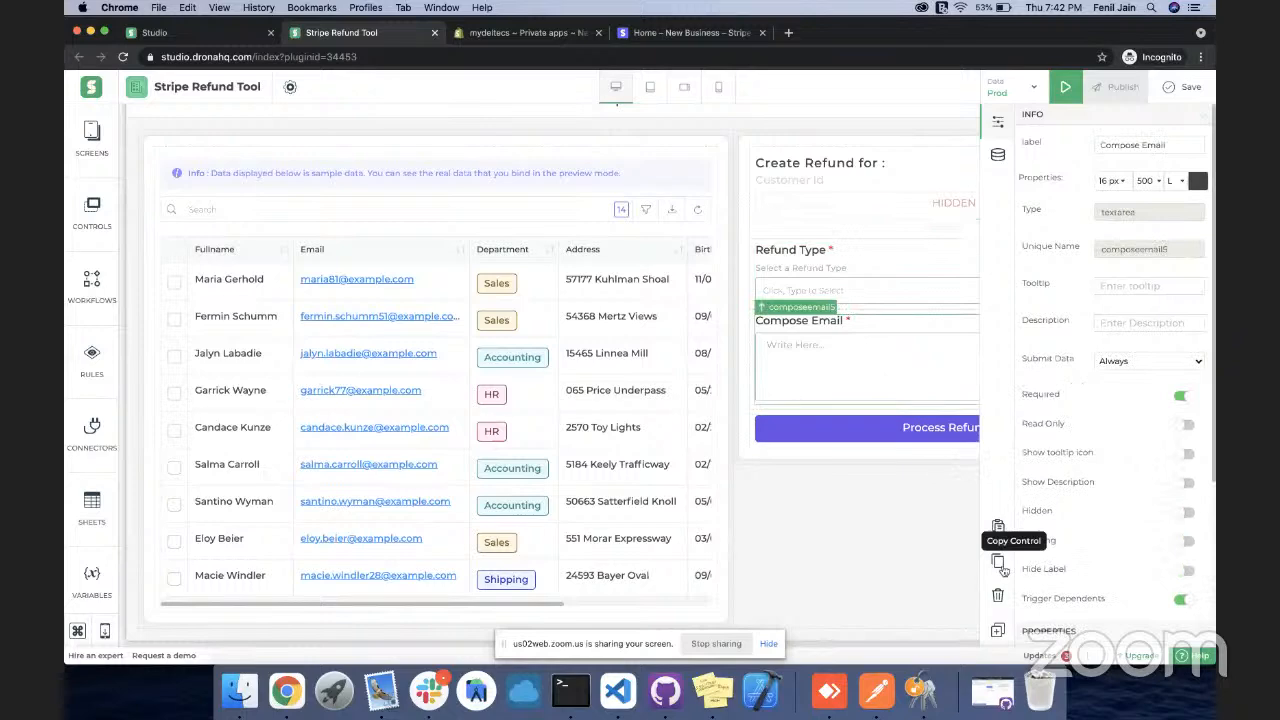
{"action": "left_click", "coordinate": [998, 596]}
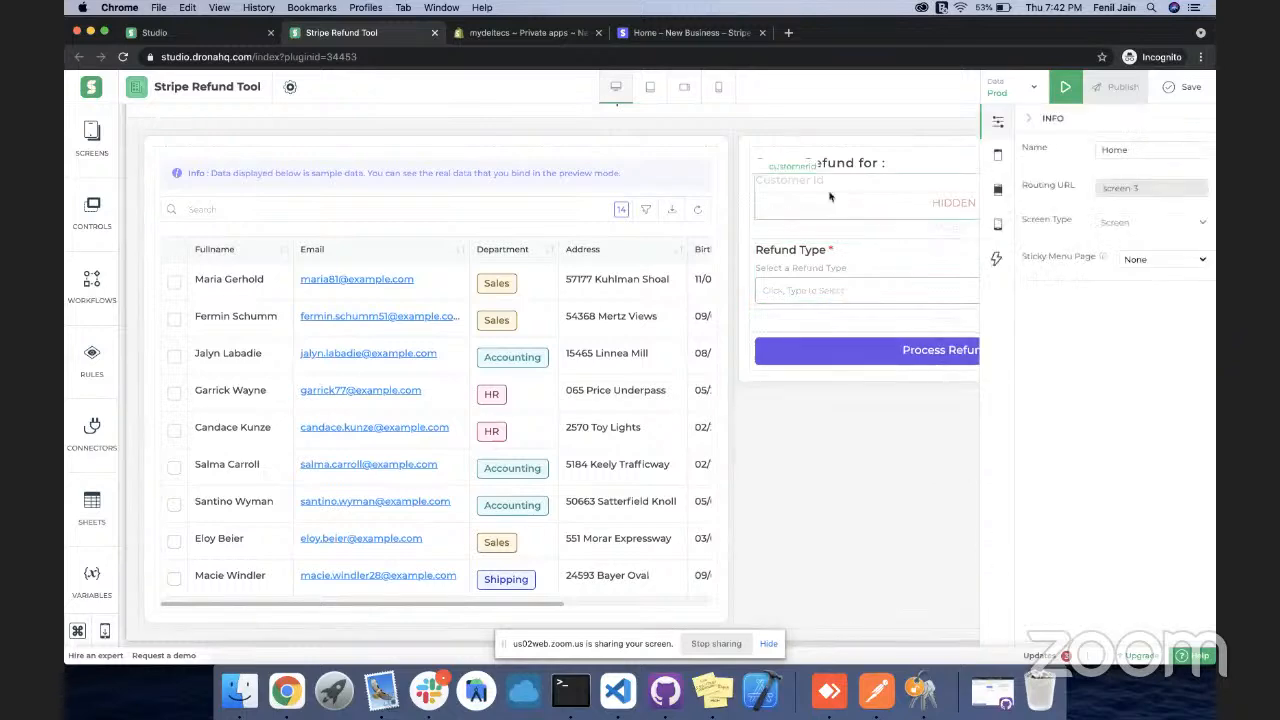
{"action": "left_click", "coordinate": [94, 236]}
Select the Customer Id field and open its connector data-binding options
{"action": "type", "text": "tex"}
{"action": "left_click", "coordinate": [94, 236]}
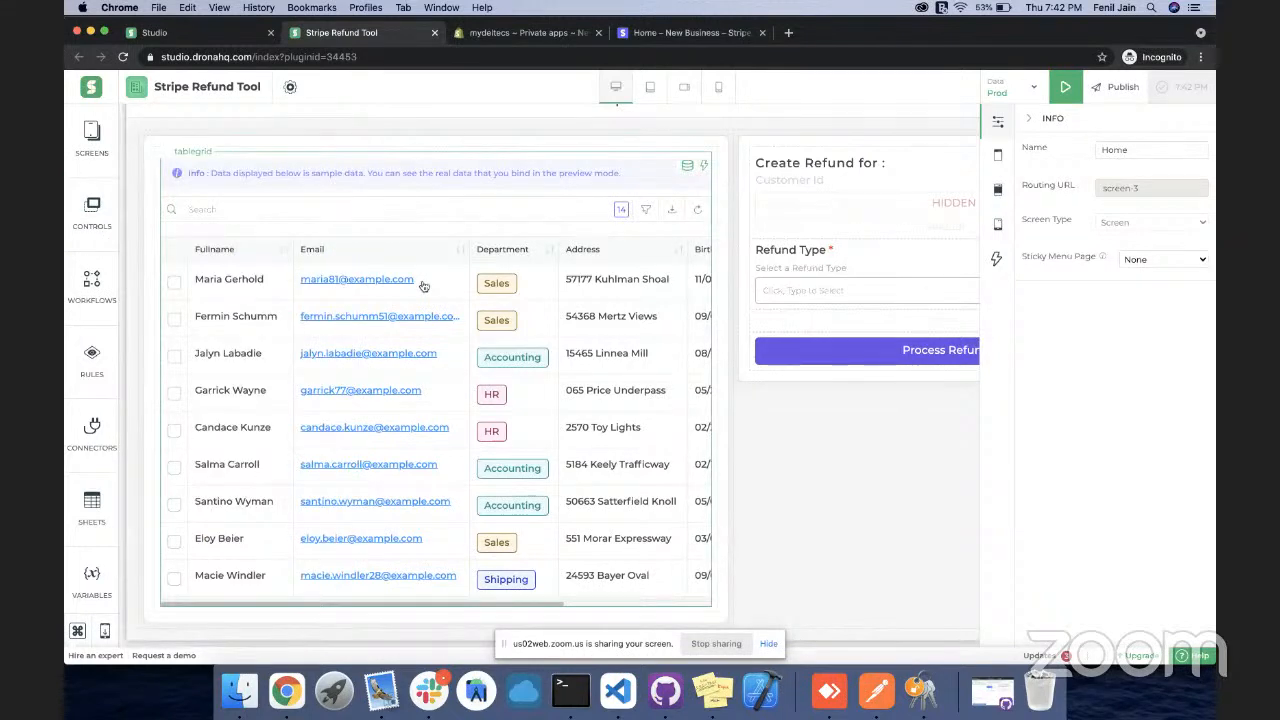
{"action": "left_click", "coordinate": [836, 197]}
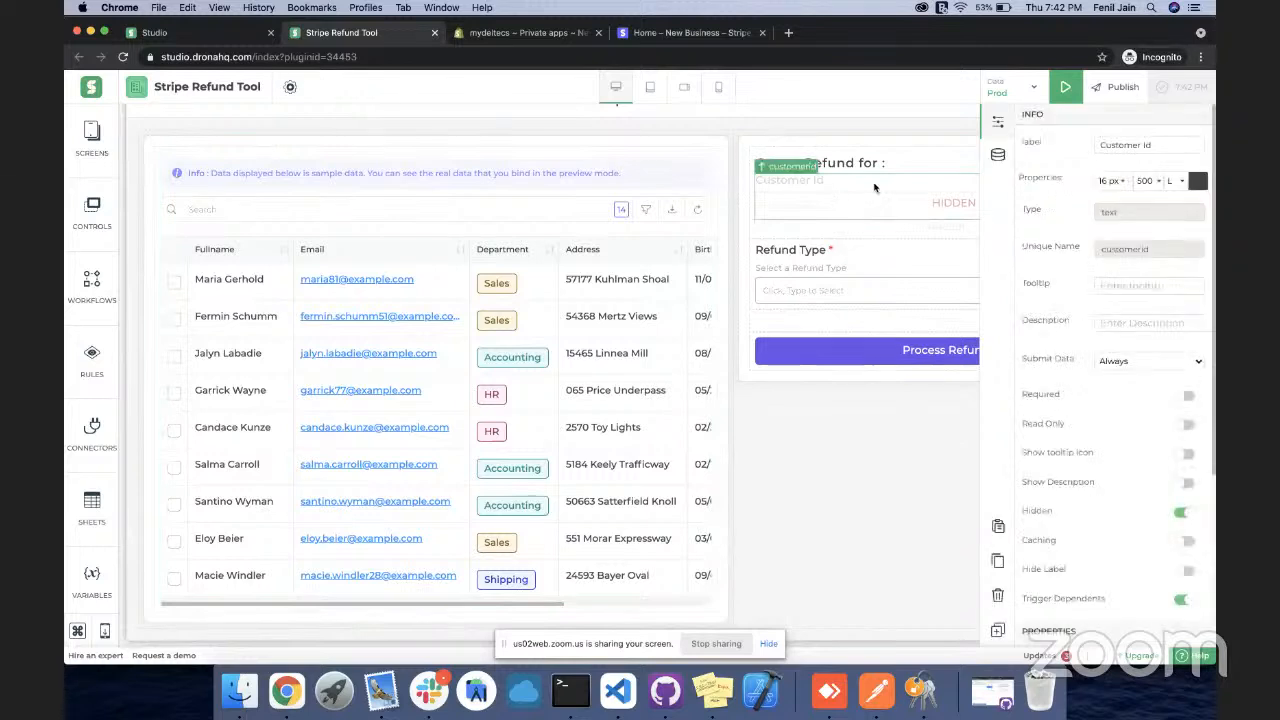
{"action": "left_click", "coordinate": [997, 155]}
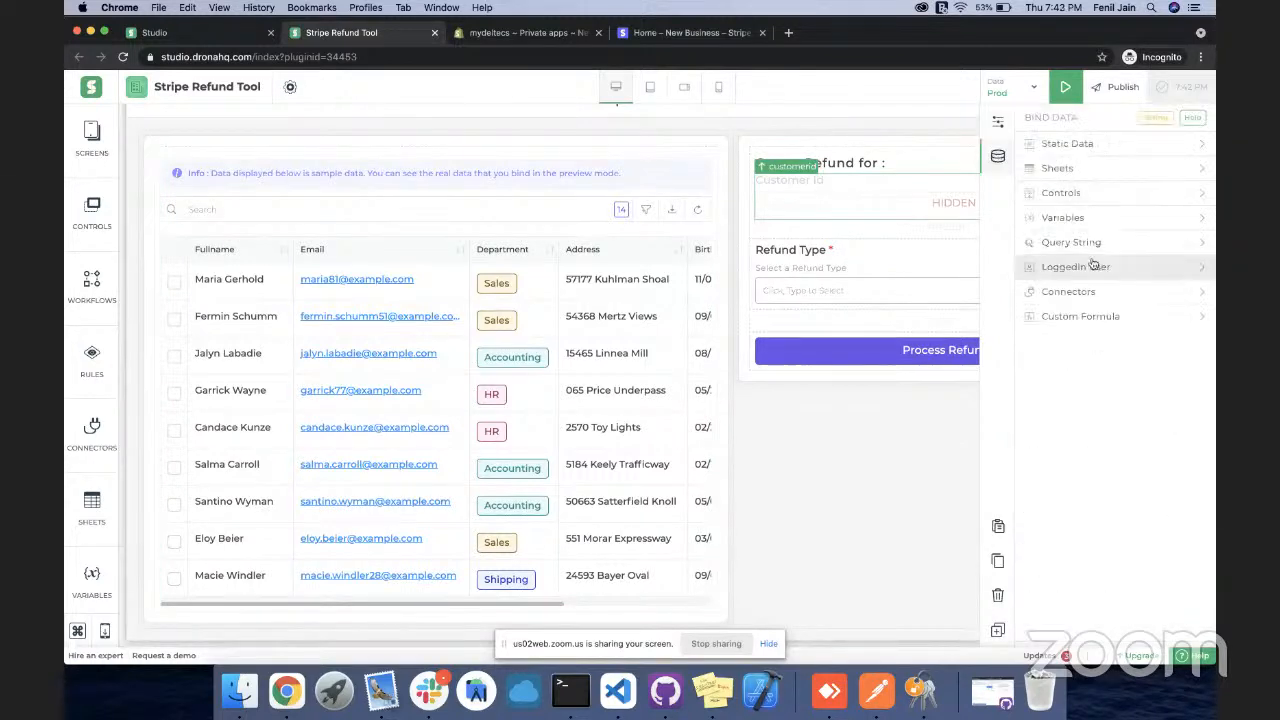
{"action": "left_click", "coordinate": [1069, 291]}
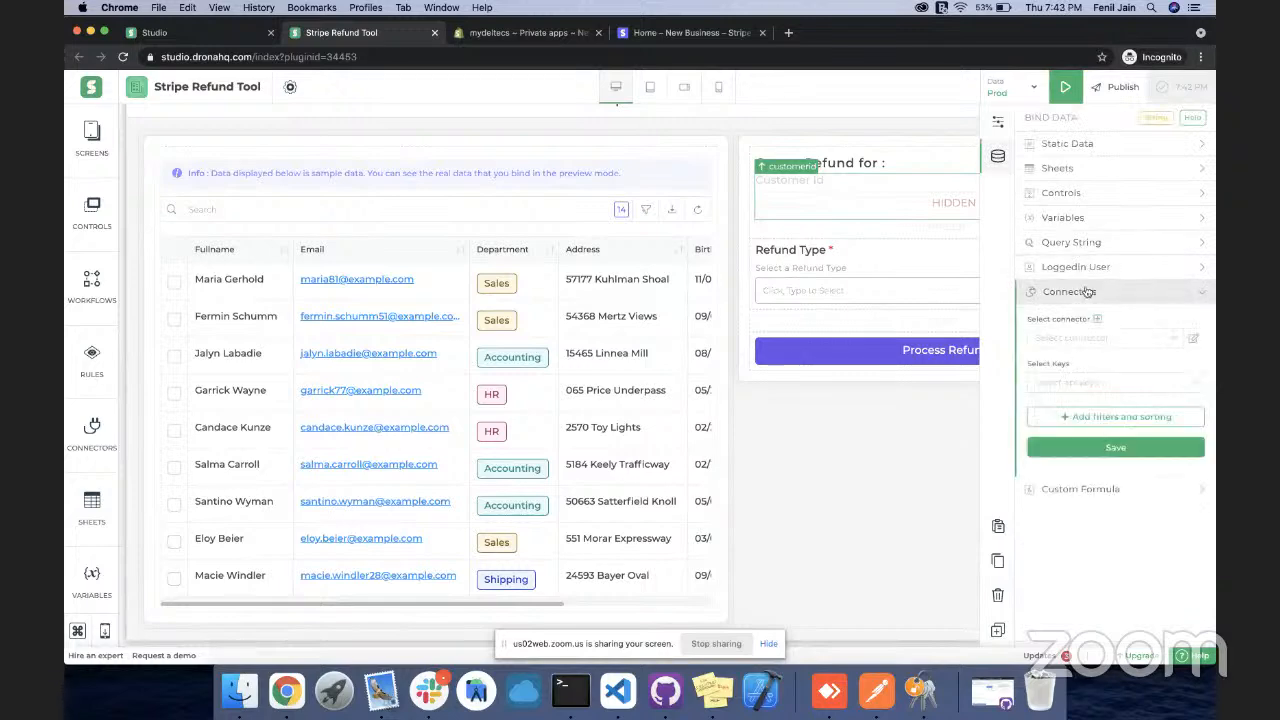
{"action": "left_click", "coordinate": [1085, 341]}
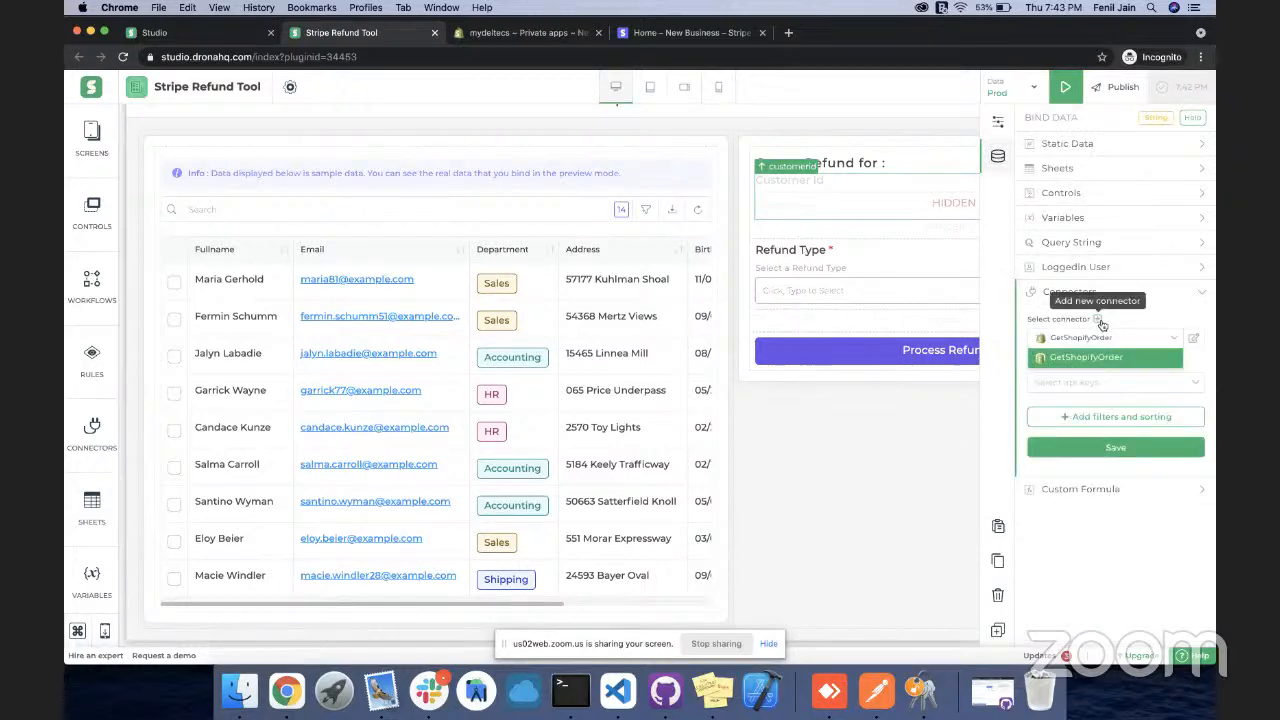
{"action": "left_click", "coordinate": [1101, 321]}
Add a new Stripe connector using the GetCustomerList action
{"action": "left_click", "coordinate": [1098, 319]}
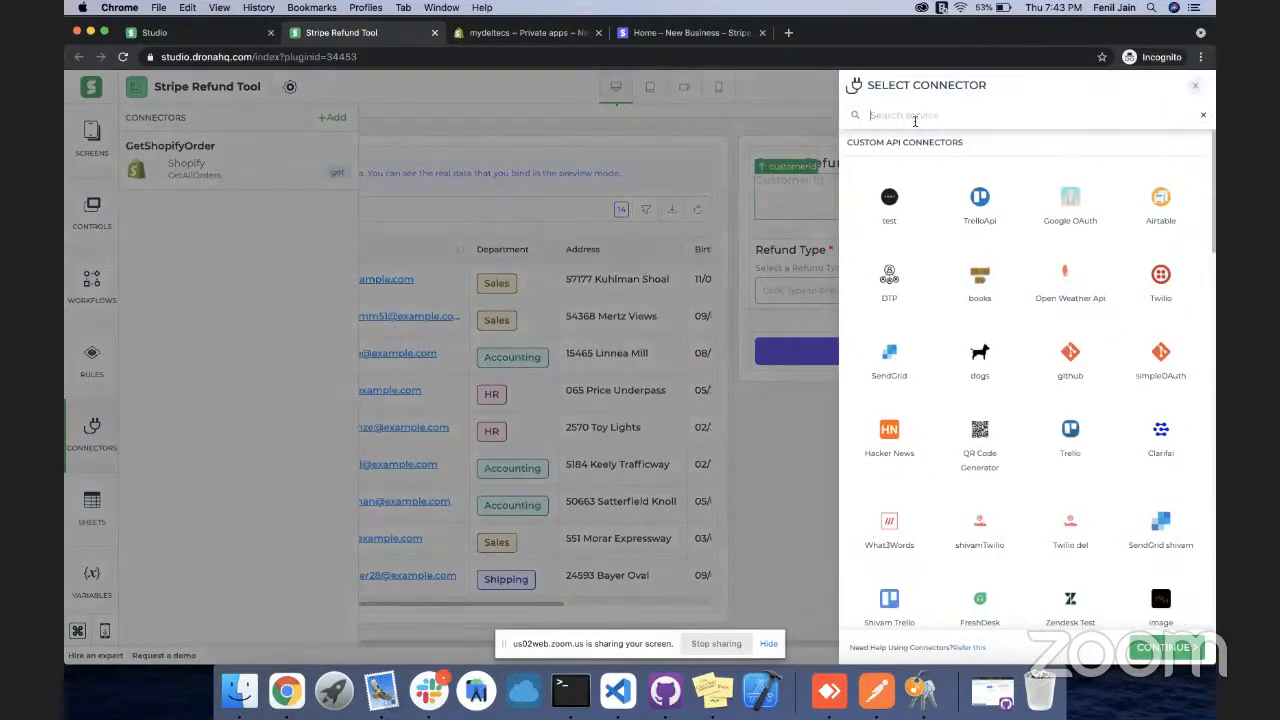
{"action": "type", "text": "stri"}
{"action": "left_click", "coordinate": [876, 208]}
{"action": "left_click", "coordinate": [1152, 645]}
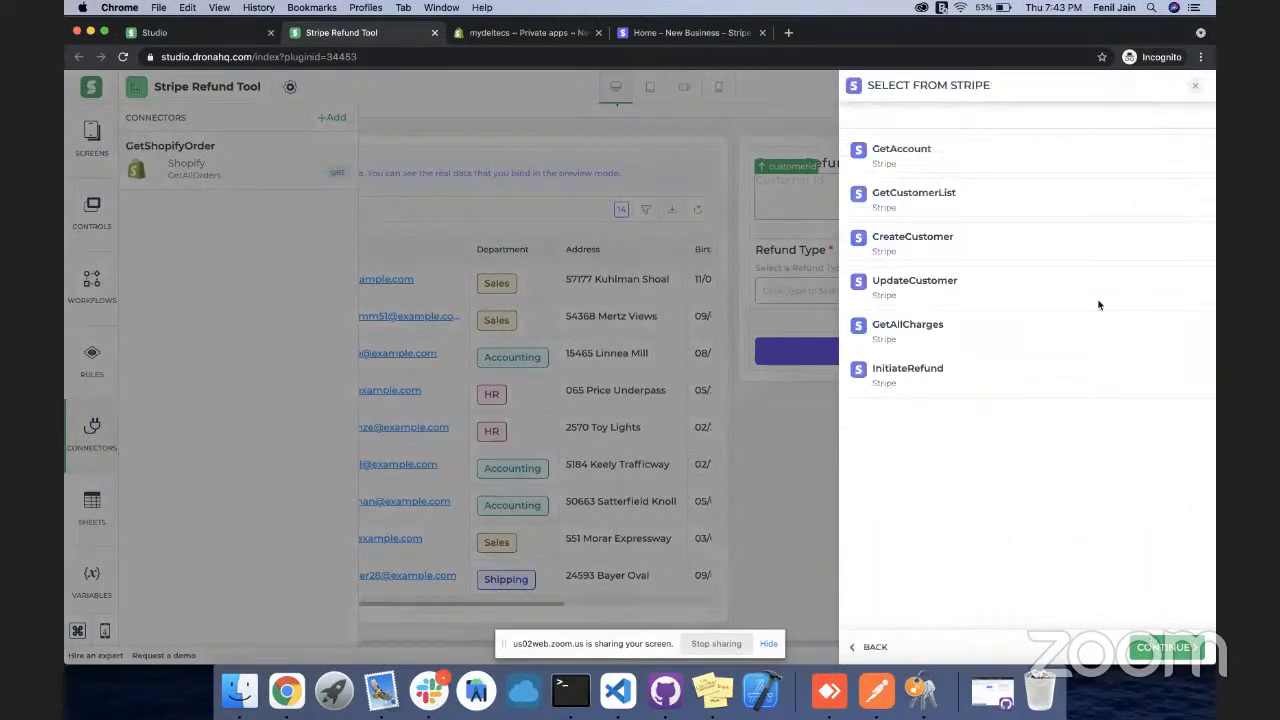
{"action": "left_click", "coordinate": [937, 194]}
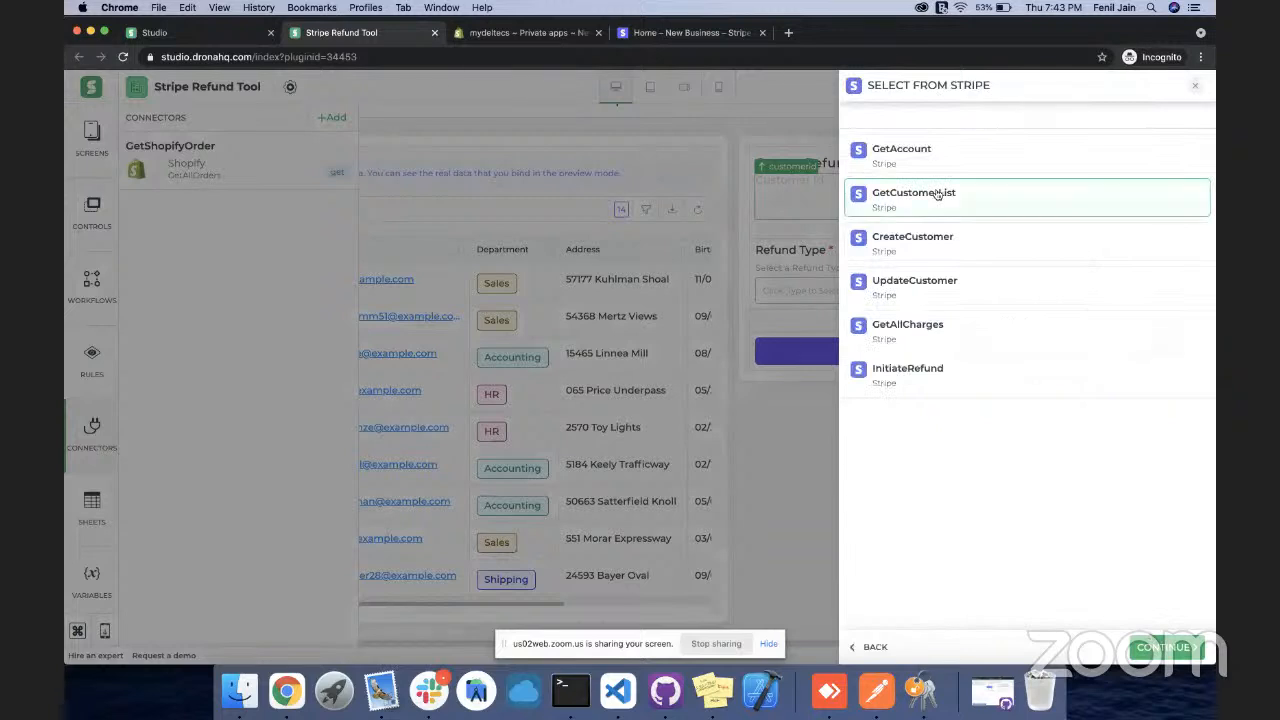
{"action": "left_click", "coordinate": [1148, 647]}
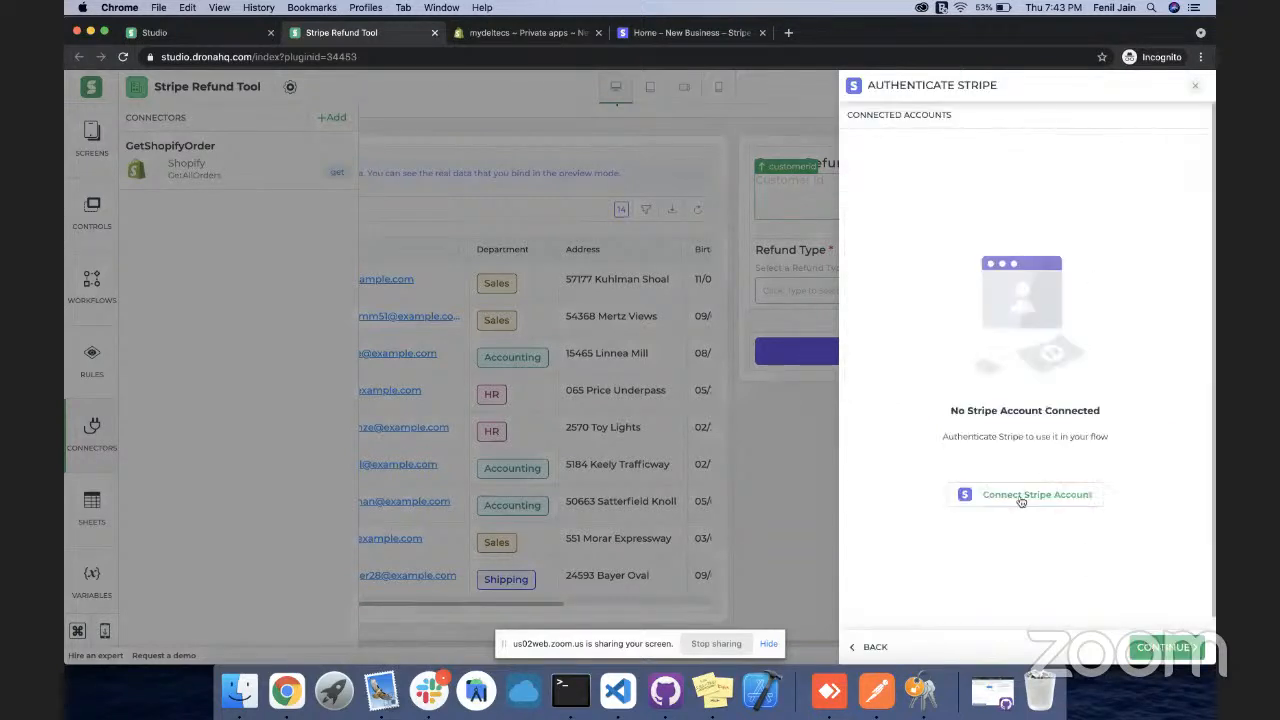
Start adding a new Stripe account named Deltecs for the connector
{"action": "left_click", "coordinate": [1011, 497]}
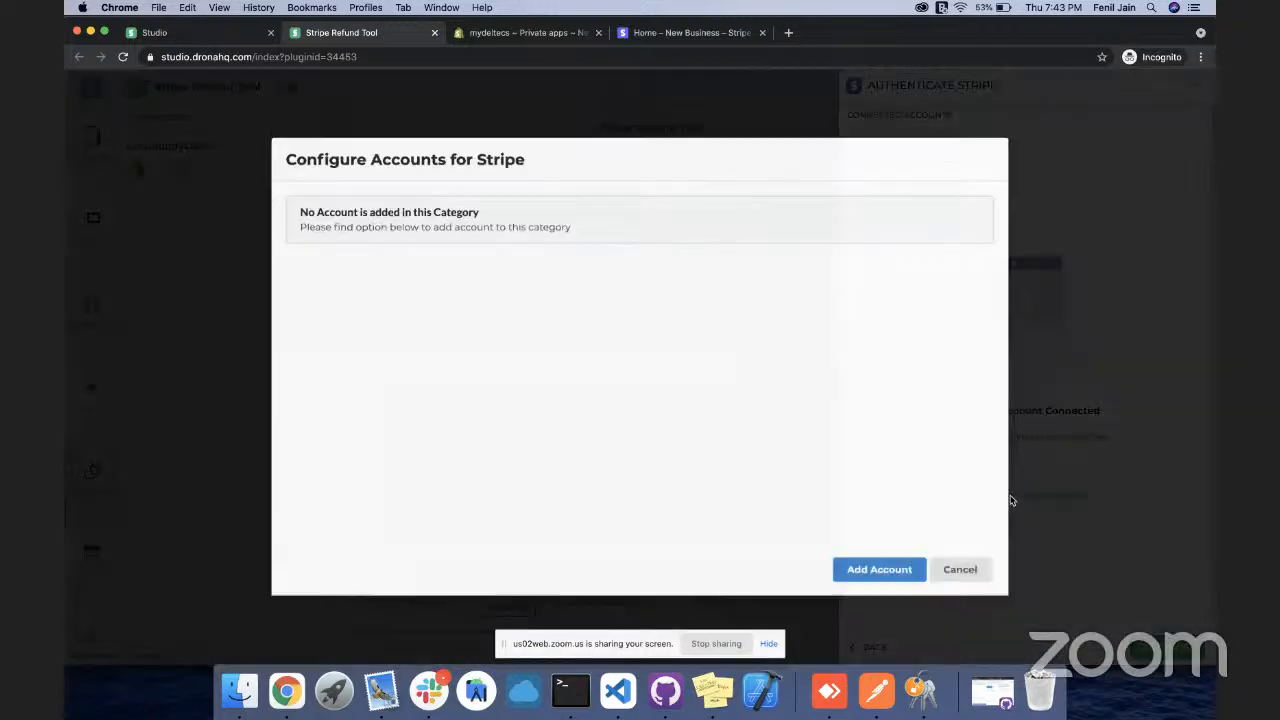
{"action": "left_click", "coordinate": [855, 572]}
{"action": "left_click", "coordinate": [592, 246]}
{"action": "type", "text": "Deltecs"}
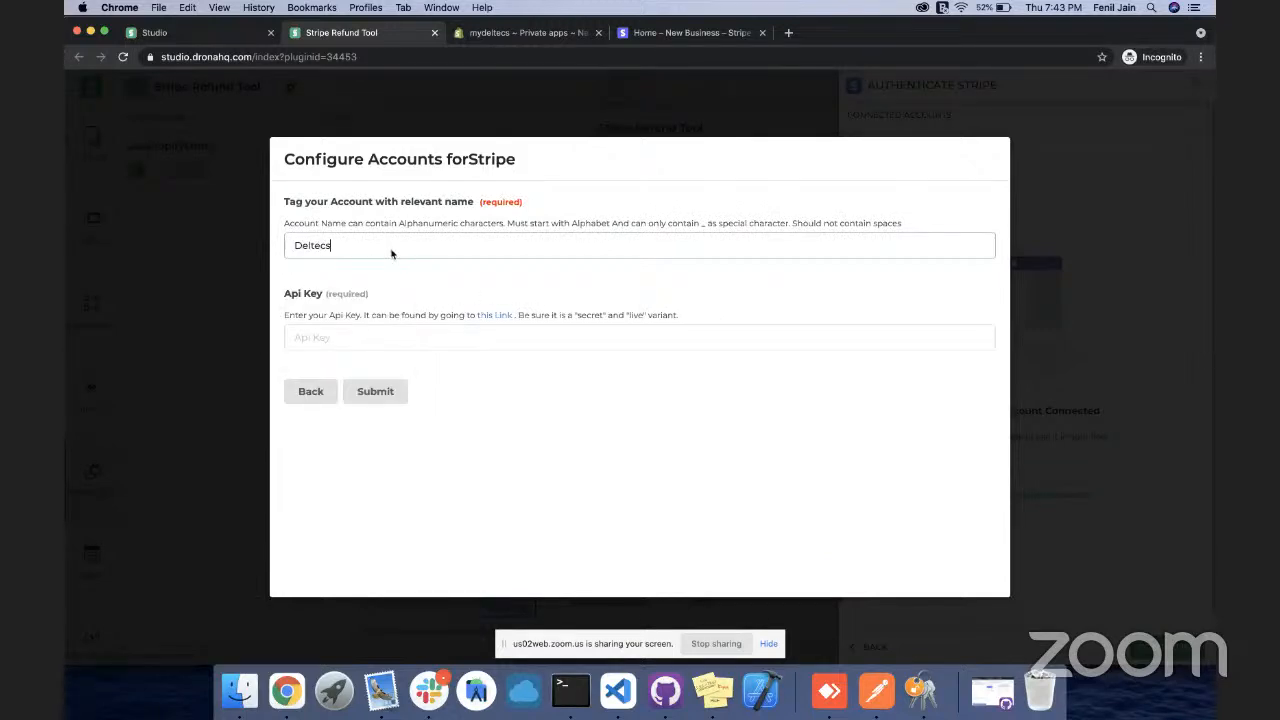
{"action": "left_click", "coordinate": [661, 33]}
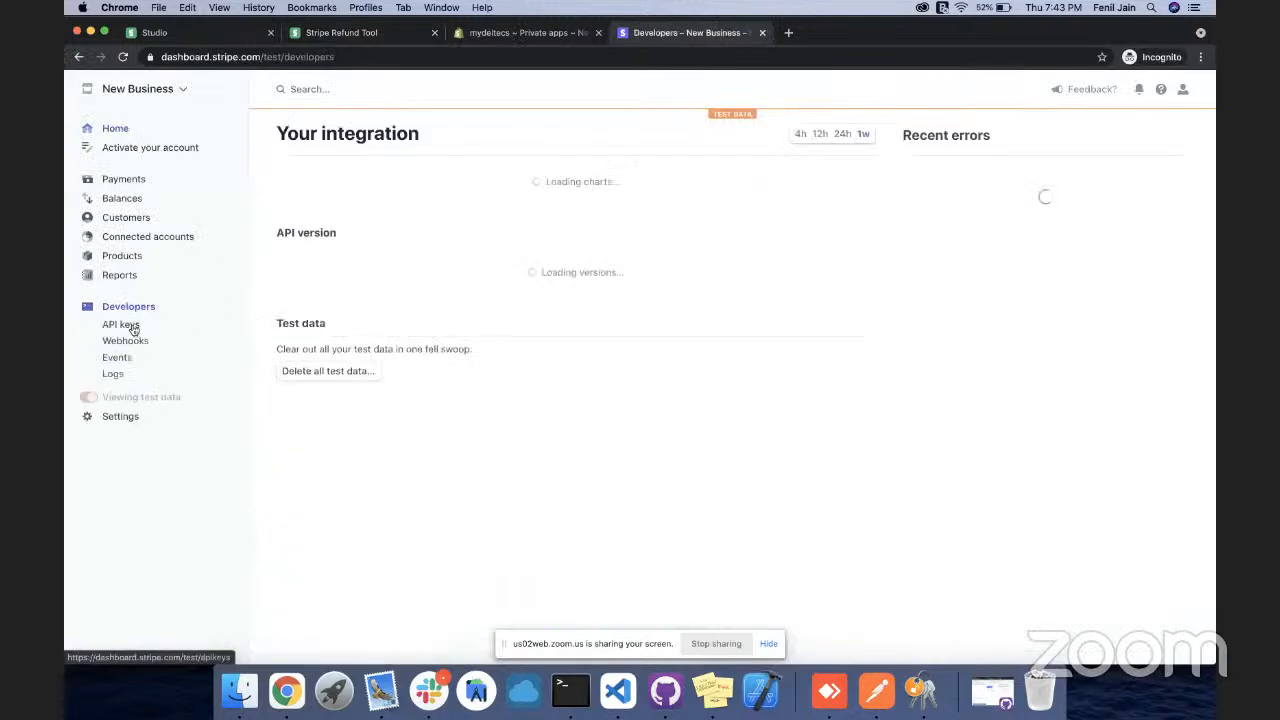
On Stripe's API keys page, reveal the test secret key after password confirmation and copy it
{"action": "left_click", "coordinate": [128, 325]}
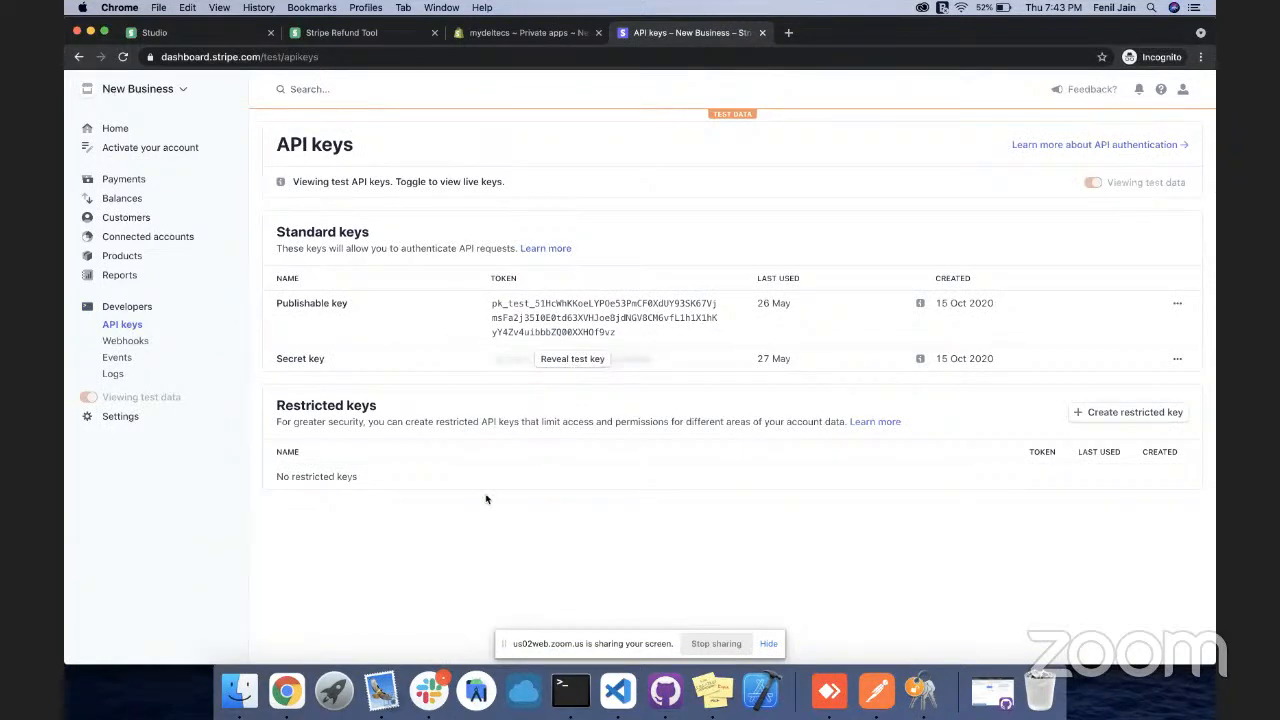
{"action": "left_click", "coordinate": [563, 359]}
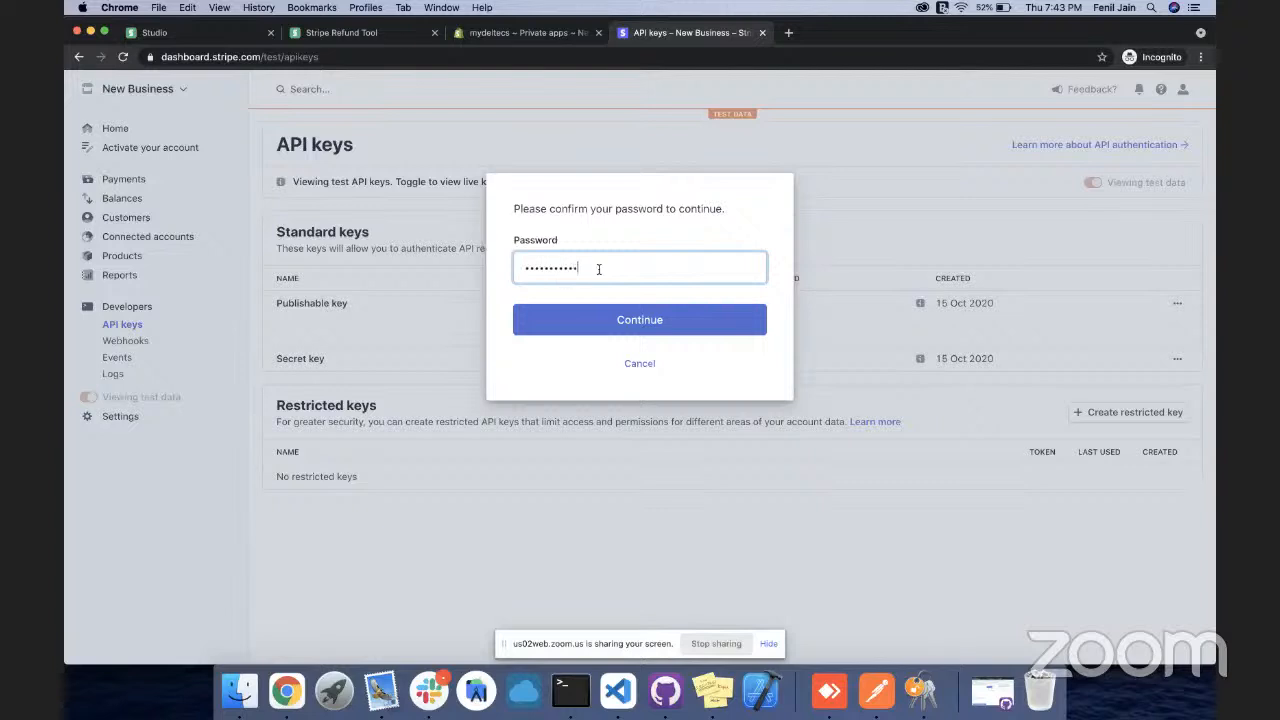
{"action": "left_click", "coordinate": [623, 319]}
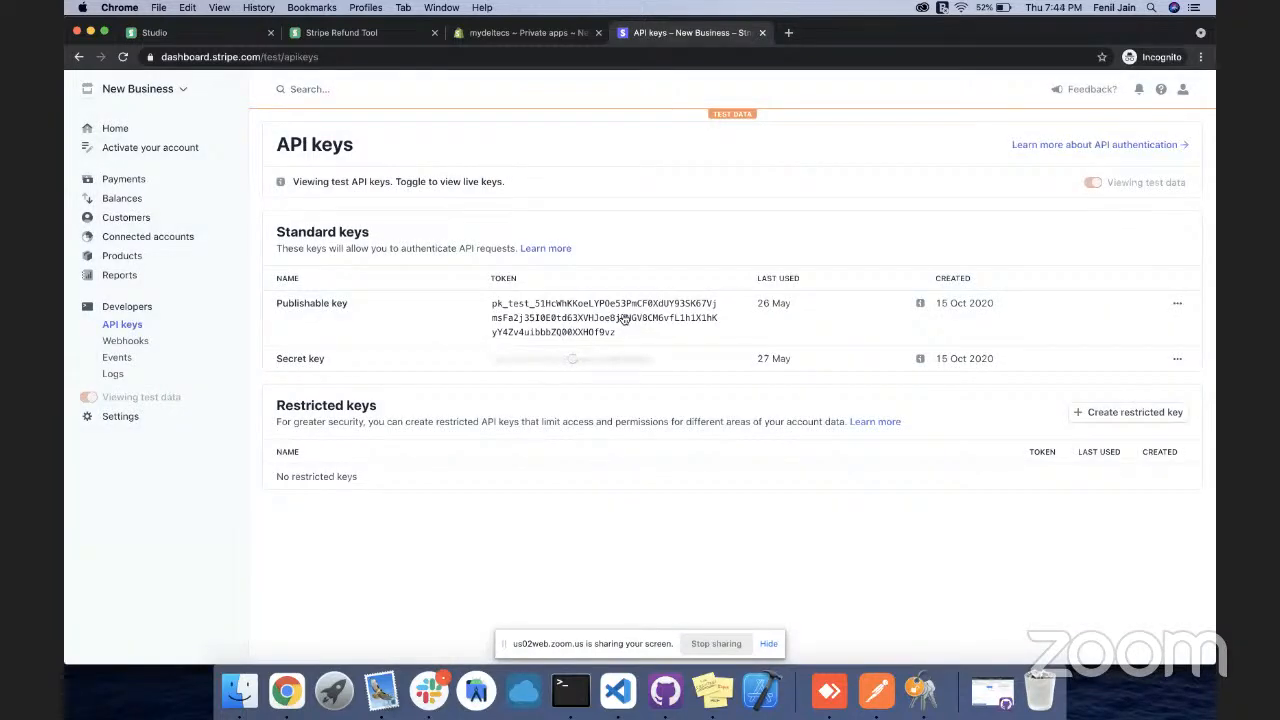
{"action": "left_click", "coordinate": [555, 380]}
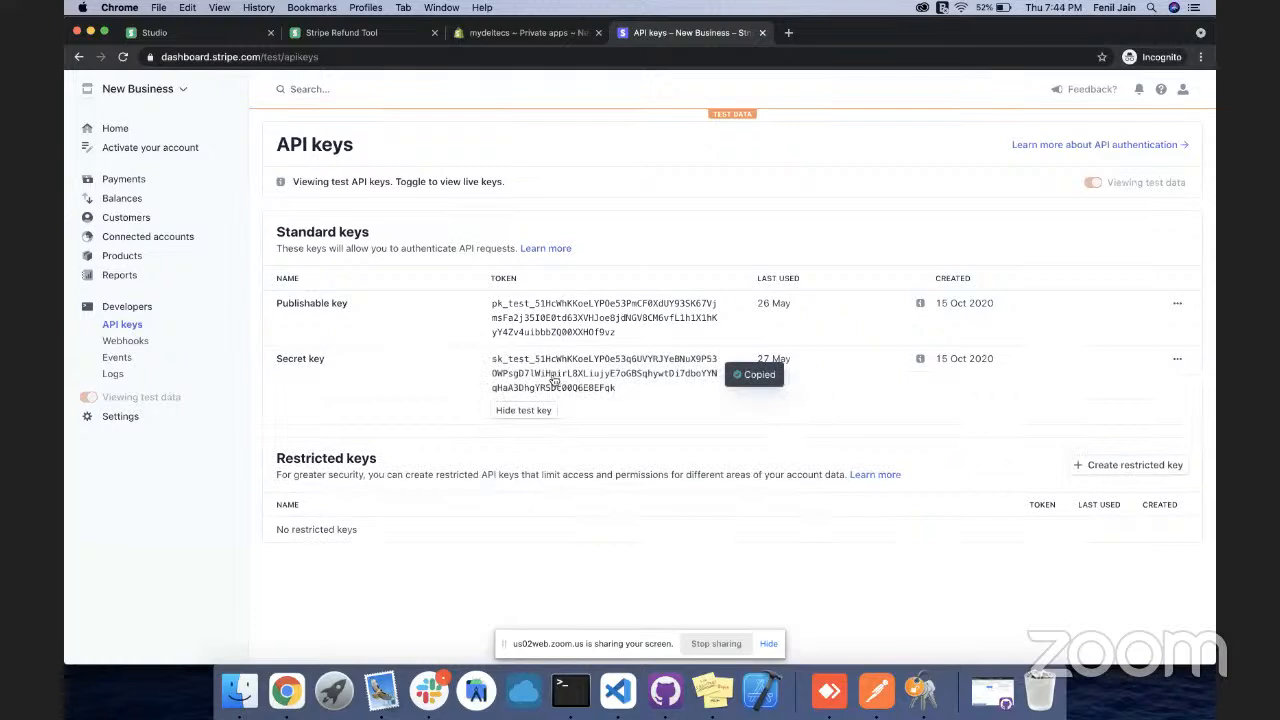
{"action": "left_click", "coordinate": [527, 414]}
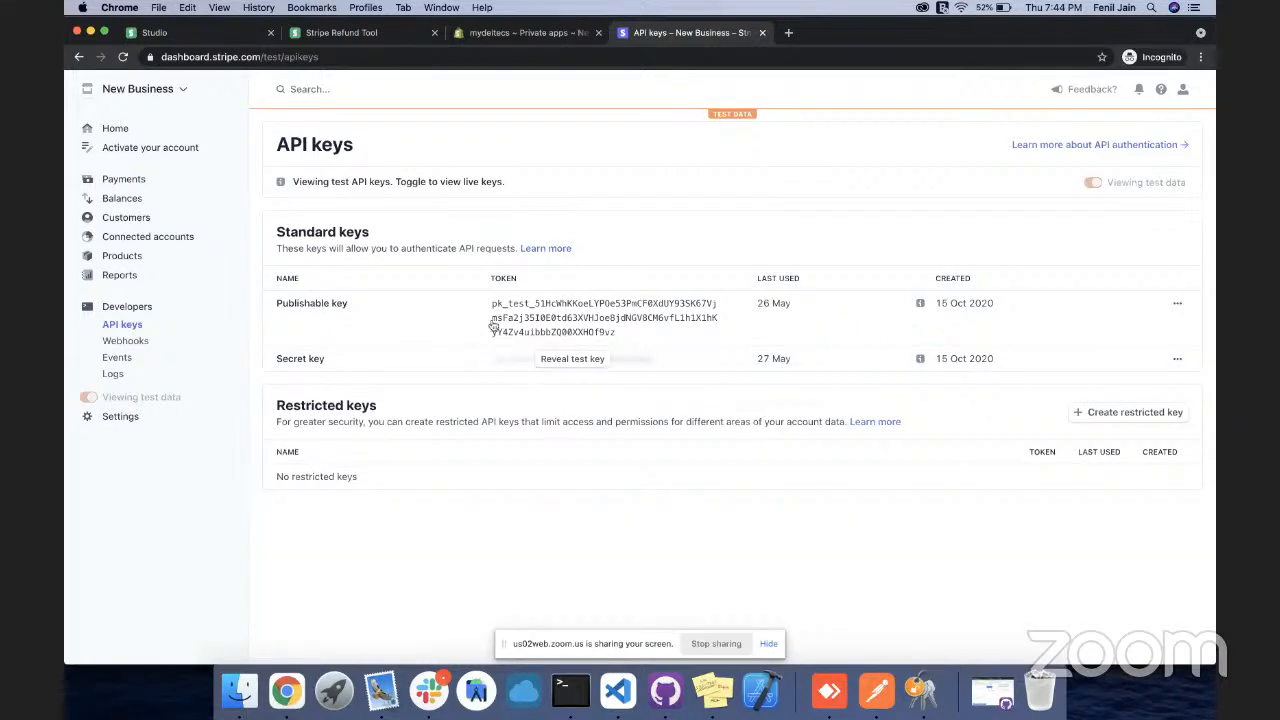
Save the Deltecs account with the pasted secret key, then select it to reach connector settings
{"action": "left_click", "coordinate": [362, 32]}
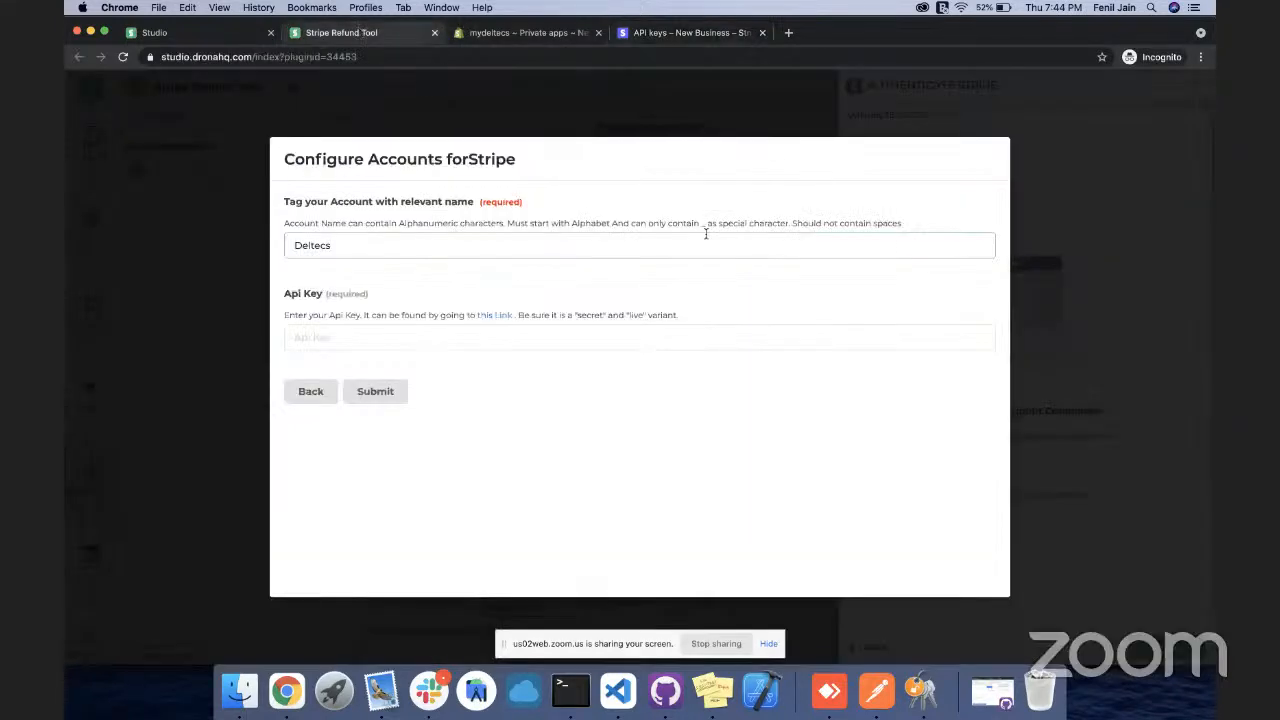
{"action": "left_click", "coordinate": [509, 340]}
{"action": "key", "text": "super+v"}
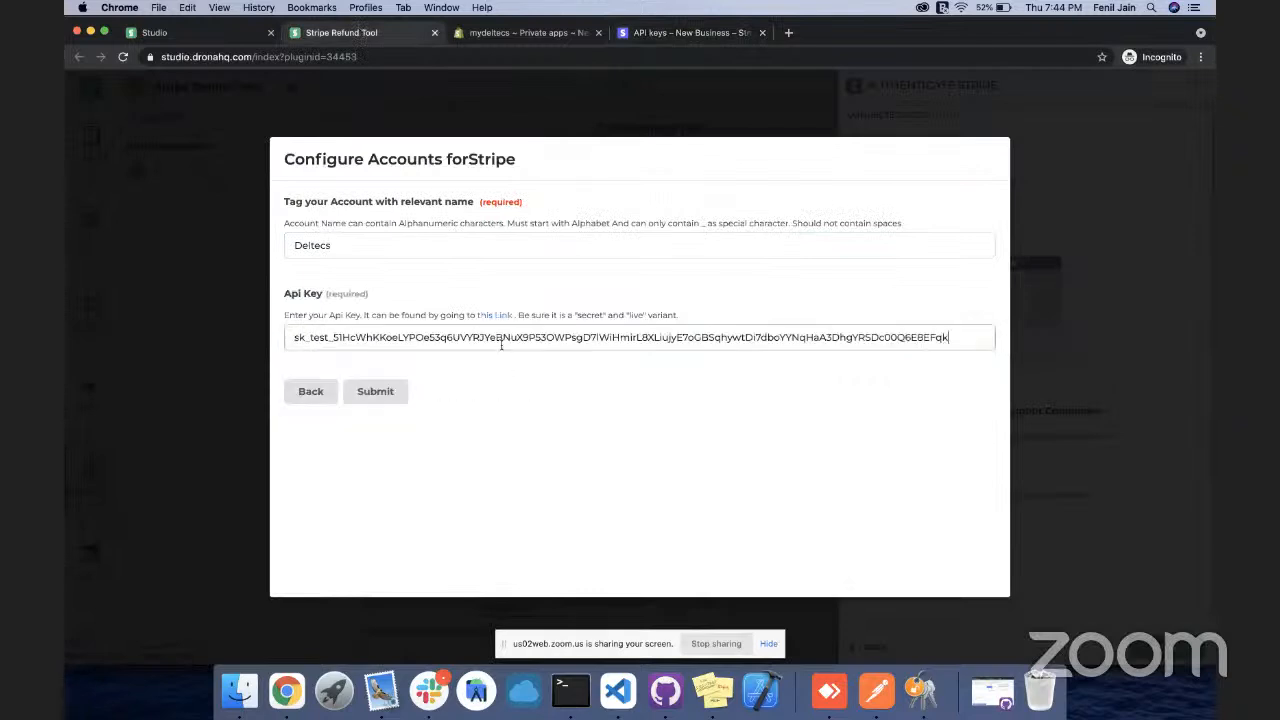
{"action": "left_click", "coordinate": [386, 391]}
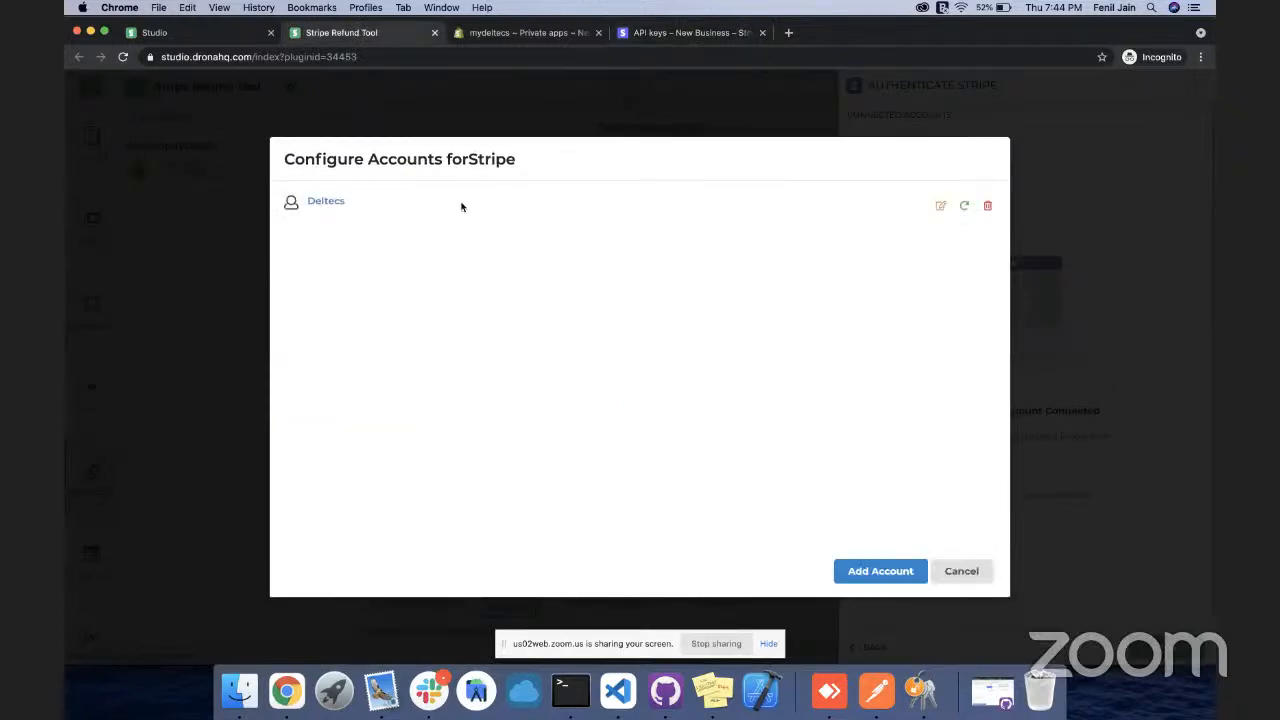
{"action": "left_click", "coordinate": [955, 569]}
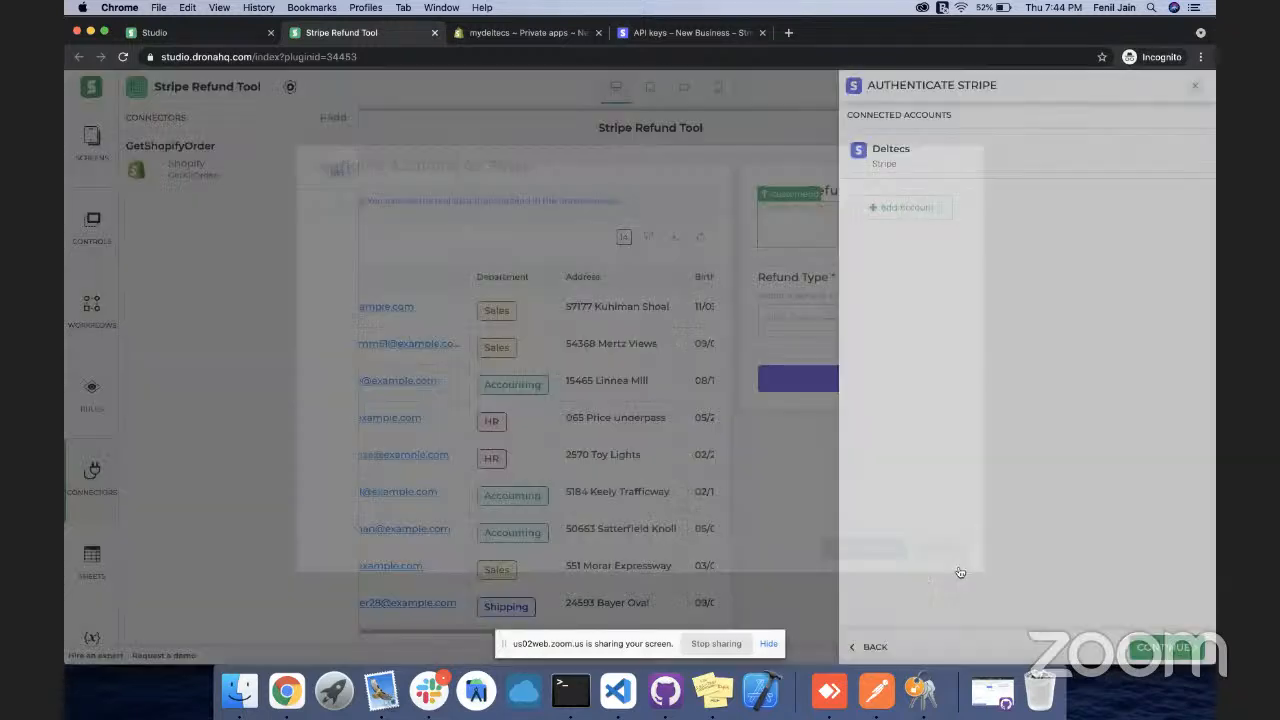
{"action": "left_click", "coordinate": [931, 155]}
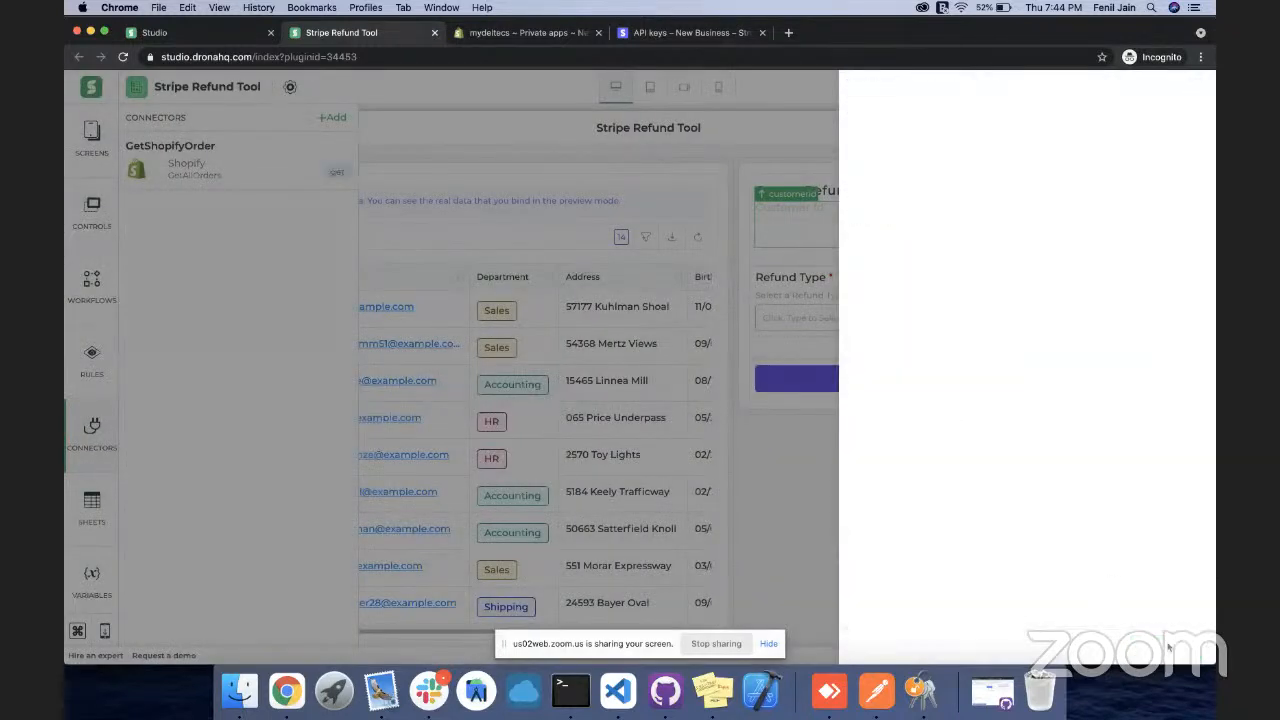
{"action": "left_click", "coordinate": [1165, 647]}
{"action": "scroll", "coordinate": [1027, 252], "scroll_direction": "up", "scroll_amount": 10}
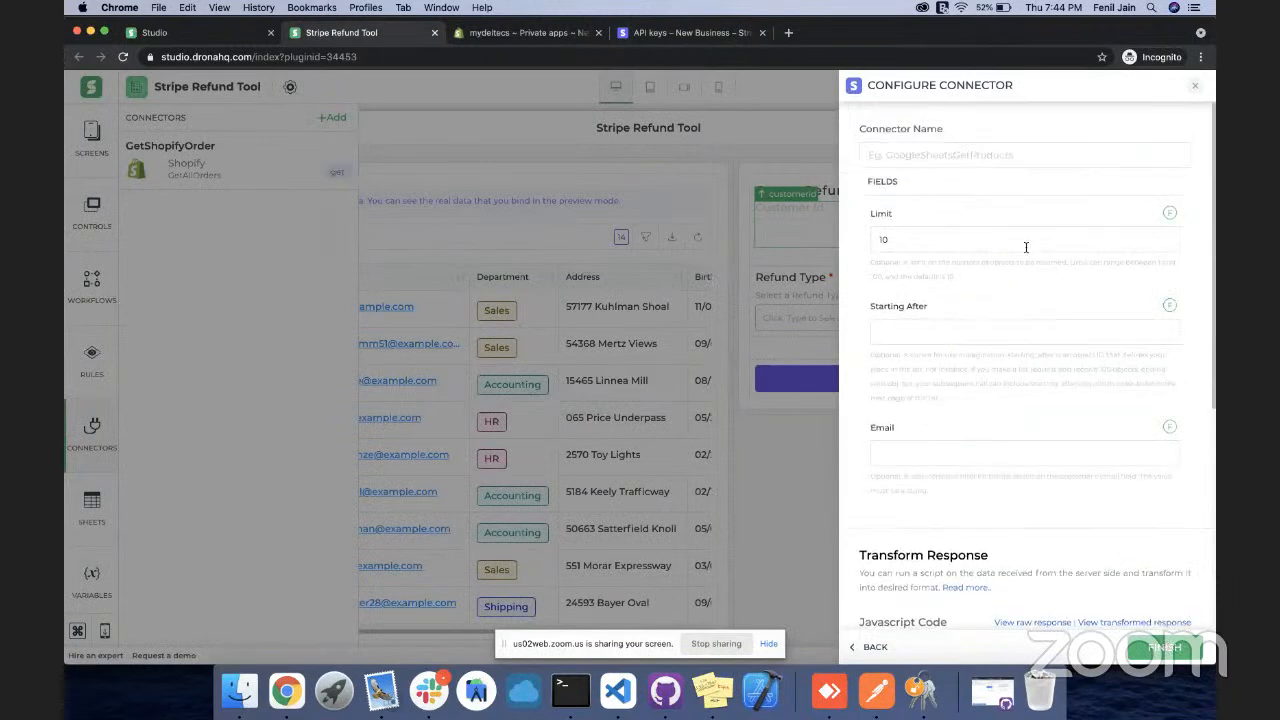
Name the connector GetStripeCustomerId, bind Email to tablegrid.orders.contact_email, and finish
{"action": "left_click", "coordinate": [957, 157]}
{"action": "type", "text": "GetStripe"}
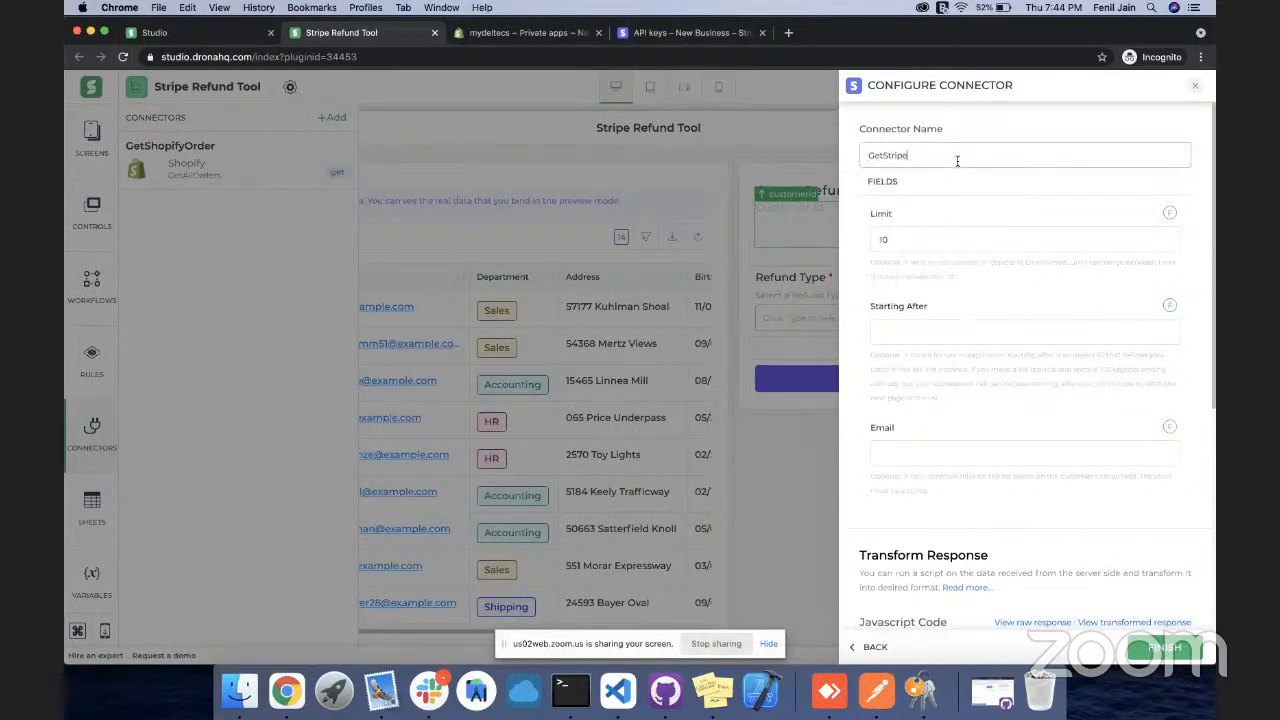
{"action": "type", "text": "Custom"}
{"action": "scroll", "coordinate": [1029, 292], "scroll_direction": "down", "scroll_amount": 1}
{"action": "scroll", "coordinate": [1029, 290], "scroll_direction": "down", "scroll_amount": 4}
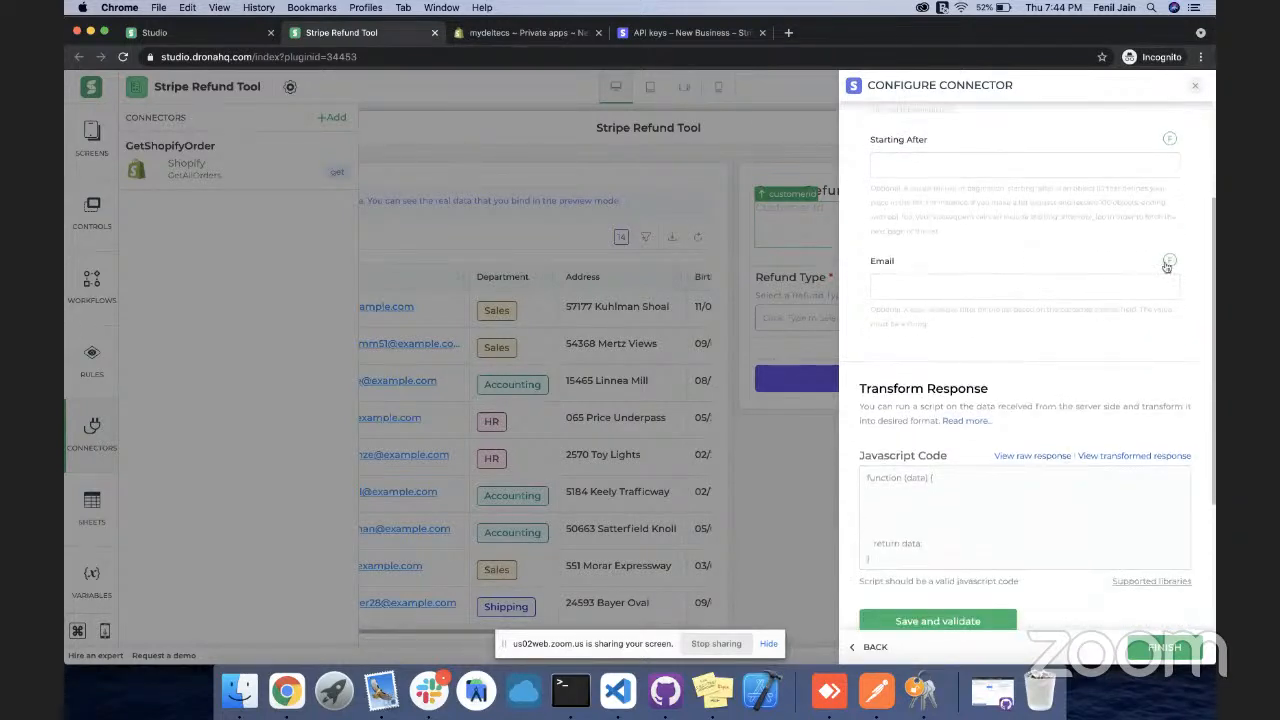
{"action": "left_click", "coordinate": [1168, 262]}
{"action": "type", "text": "tablegrid"}
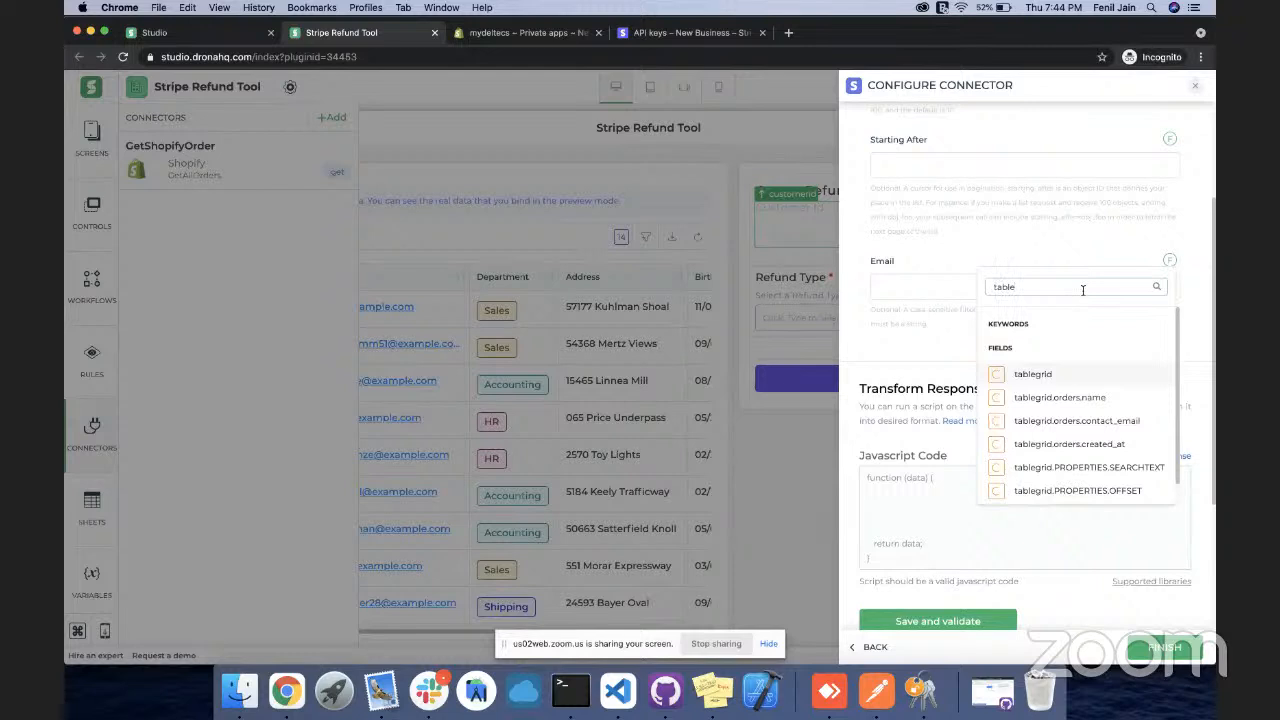
{"action": "left_click", "coordinate": [1113, 421]}
{"action": "scroll", "coordinate": [1082, 362], "scroll_direction": "down", "scroll_amount": 5}
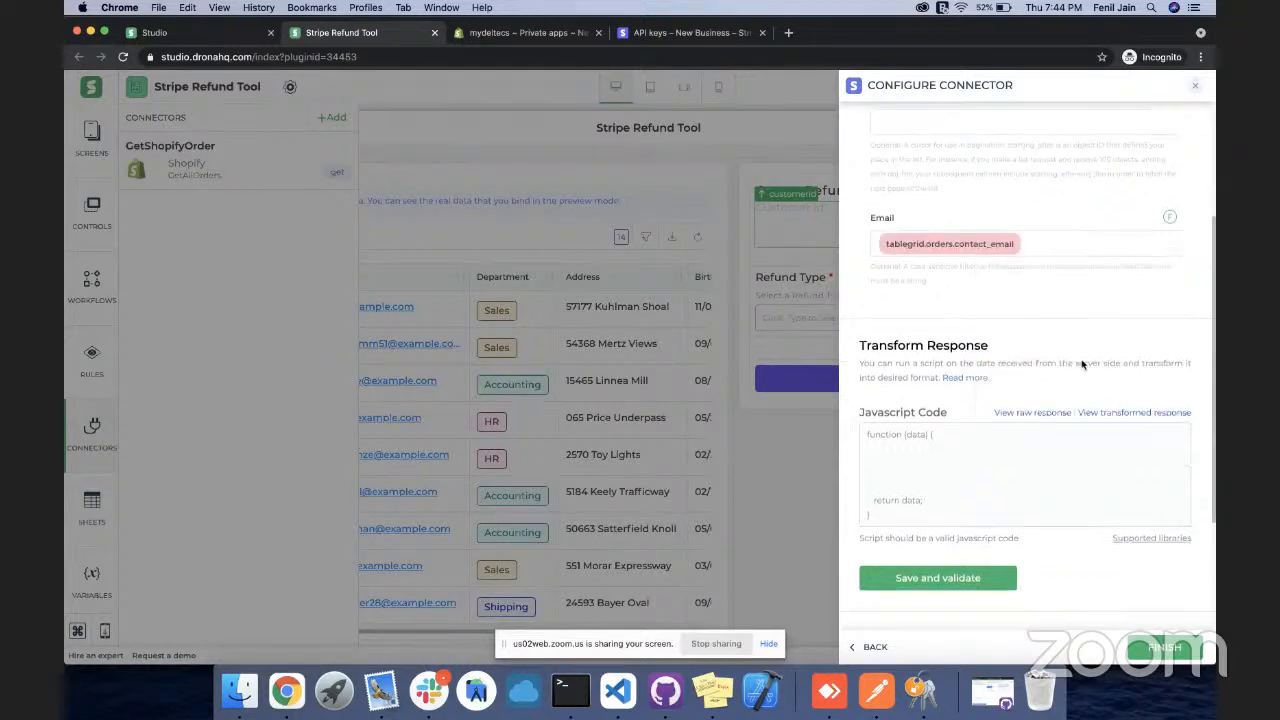
{"action": "left_click", "coordinate": [1150, 650]}
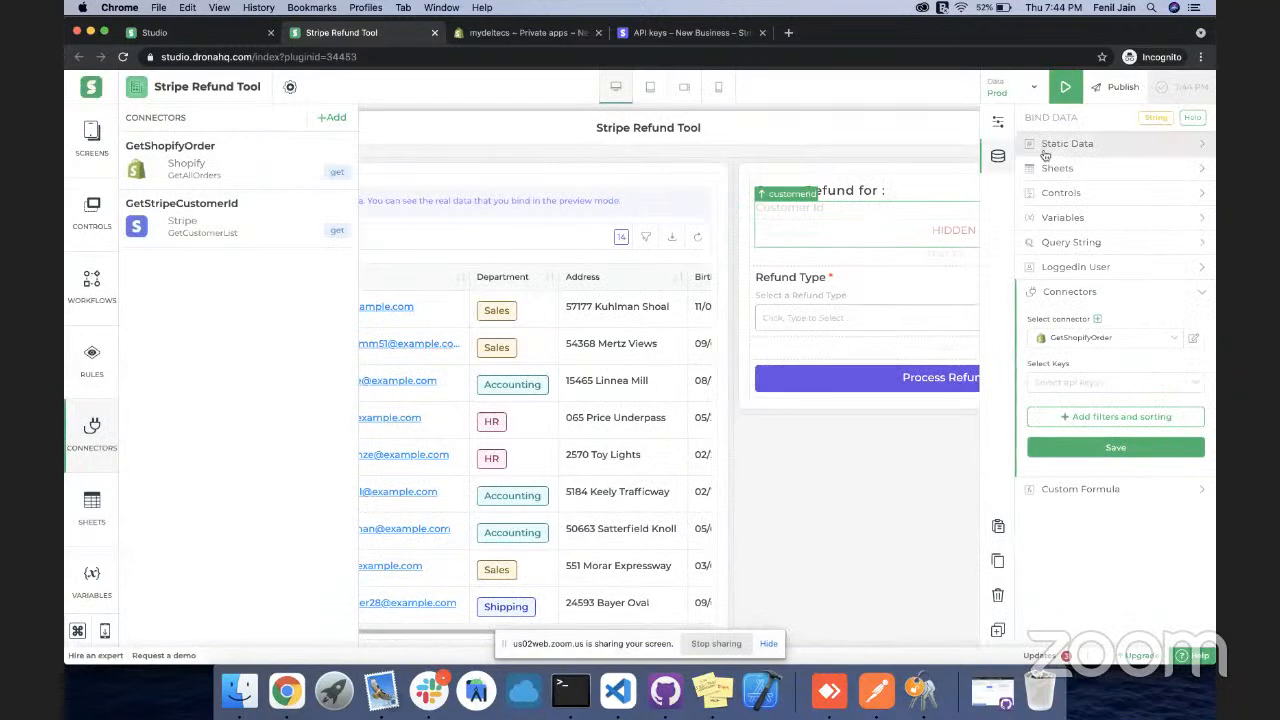
Make the Customer Id field visible and read-only
{"action": "left_click", "coordinate": [1063, 95]}
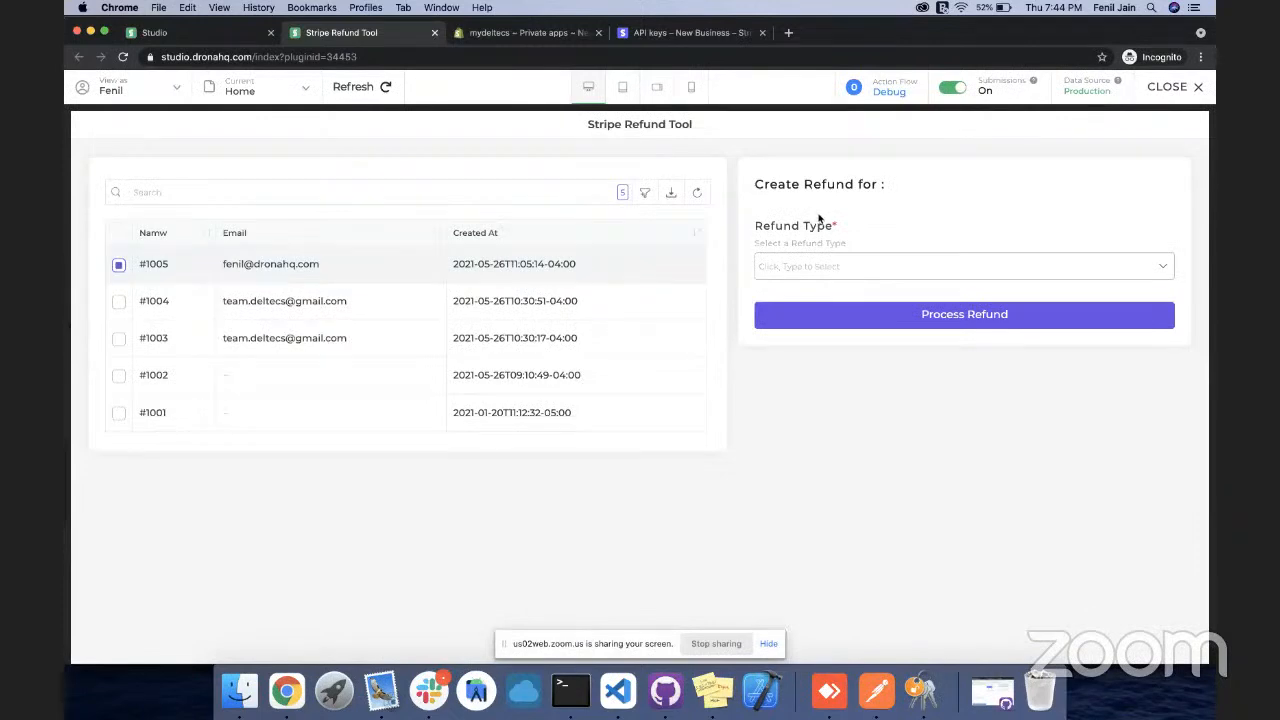
{"action": "left_click", "coordinate": [1187, 92]}
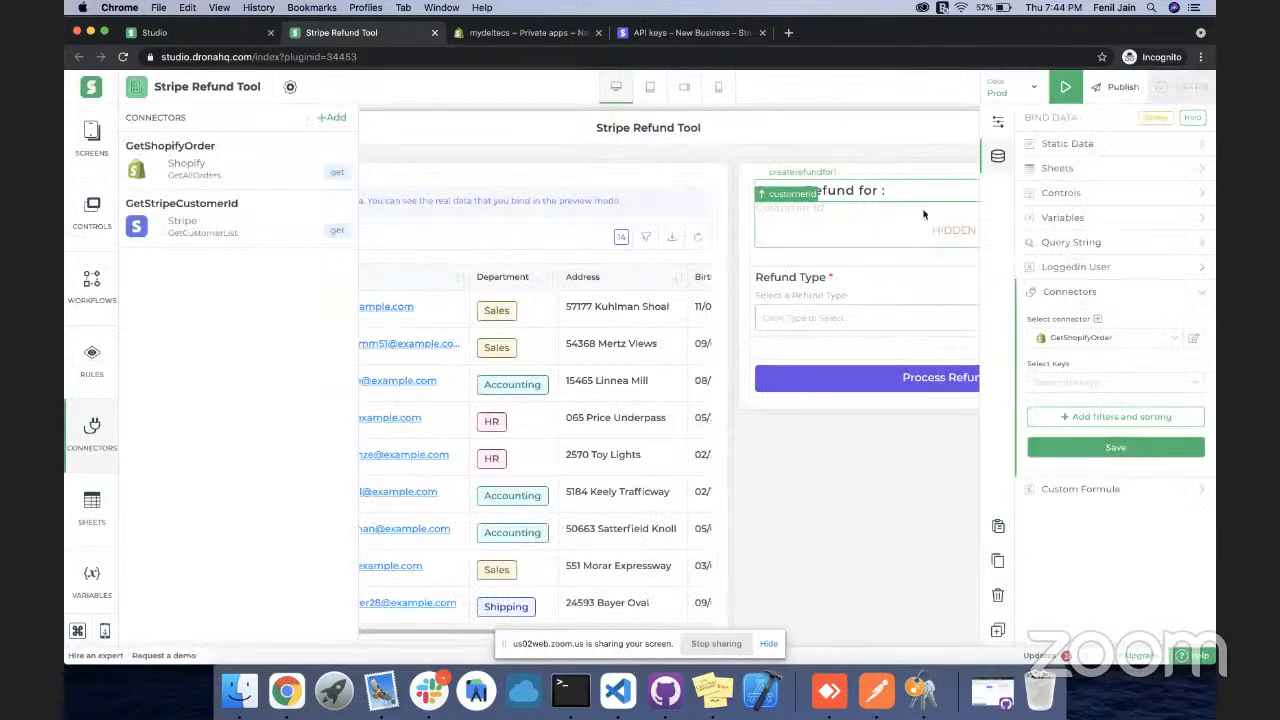
{"action": "left_click", "coordinate": [997, 124]}
{"action": "scroll", "coordinate": [1103, 300], "scroll_direction": "down", "scroll_amount": 1}
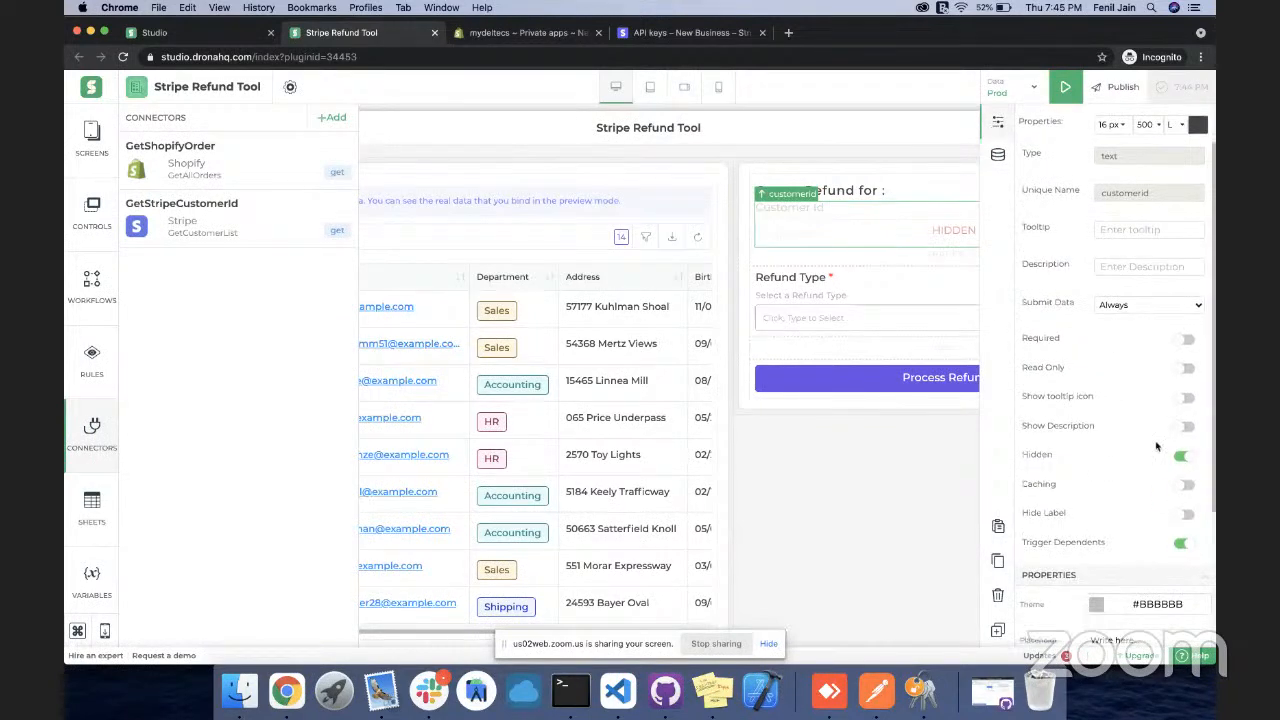
{"action": "left_click", "coordinate": [1184, 455]}
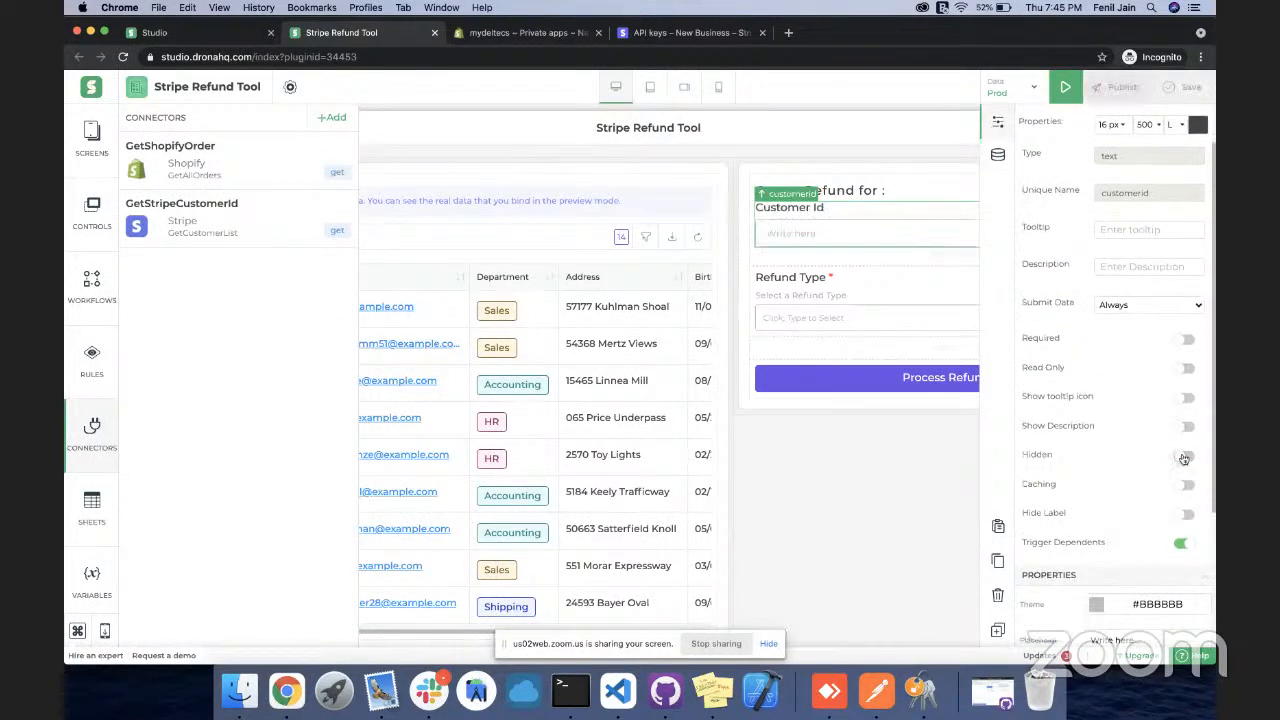
{"action": "left_click", "coordinate": [1183, 368]}
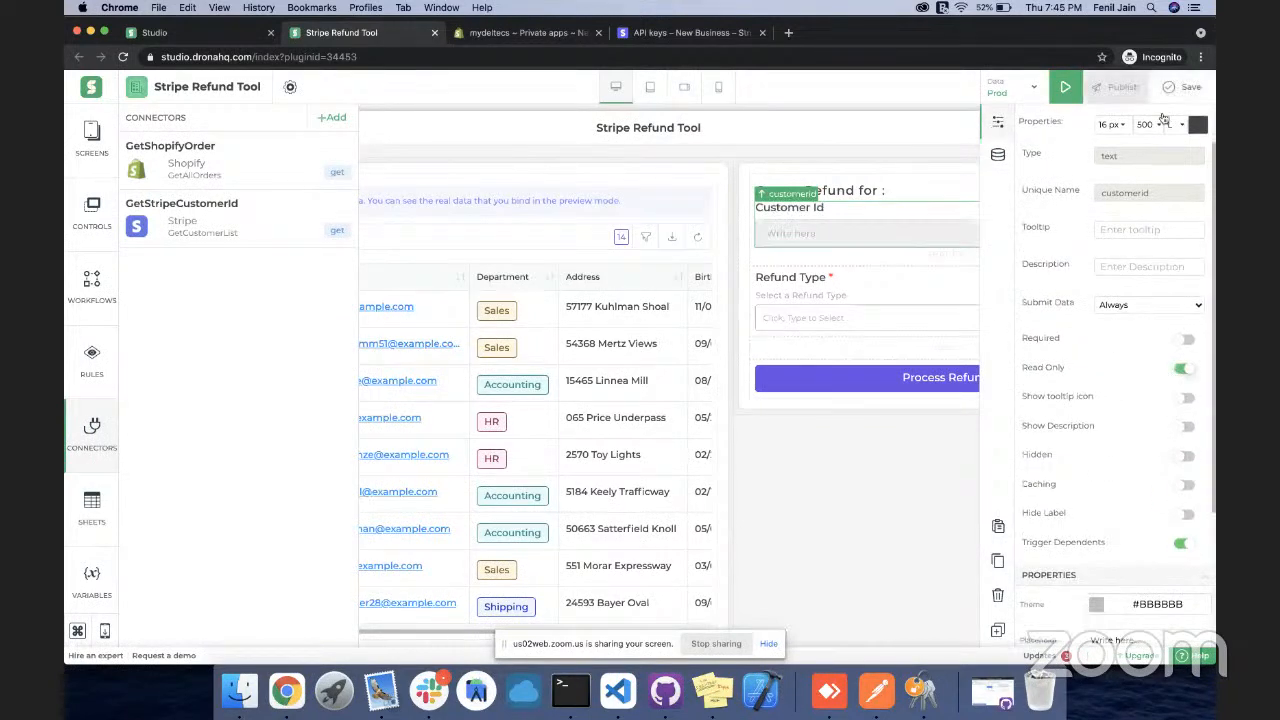
Preview the app, selecting orders #1005 and #1004 to check Customer Id
{"action": "left_click", "coordinate": [1062, 94]}
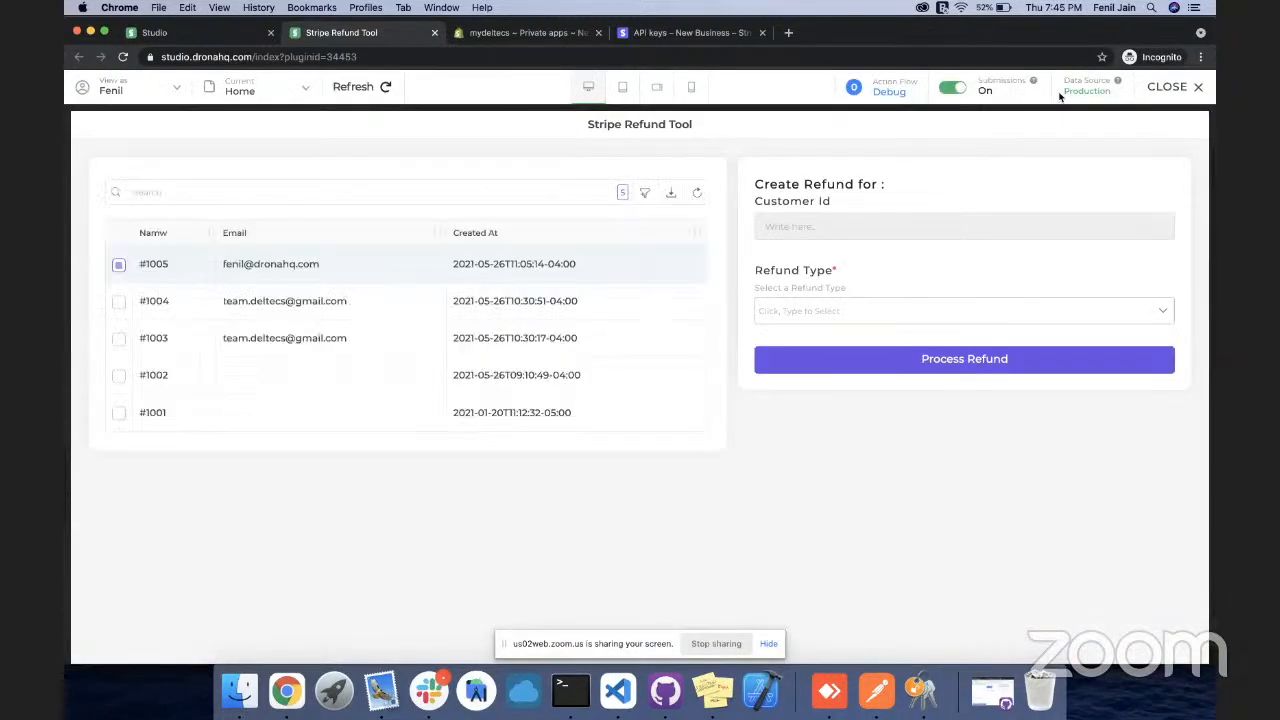
{"action": "left_click", "coordinate": [274, 277]}
{"action": "left_click", "coordinate": [244, 273]}
{"action": "left_click", "coordinate": [241, 305]}
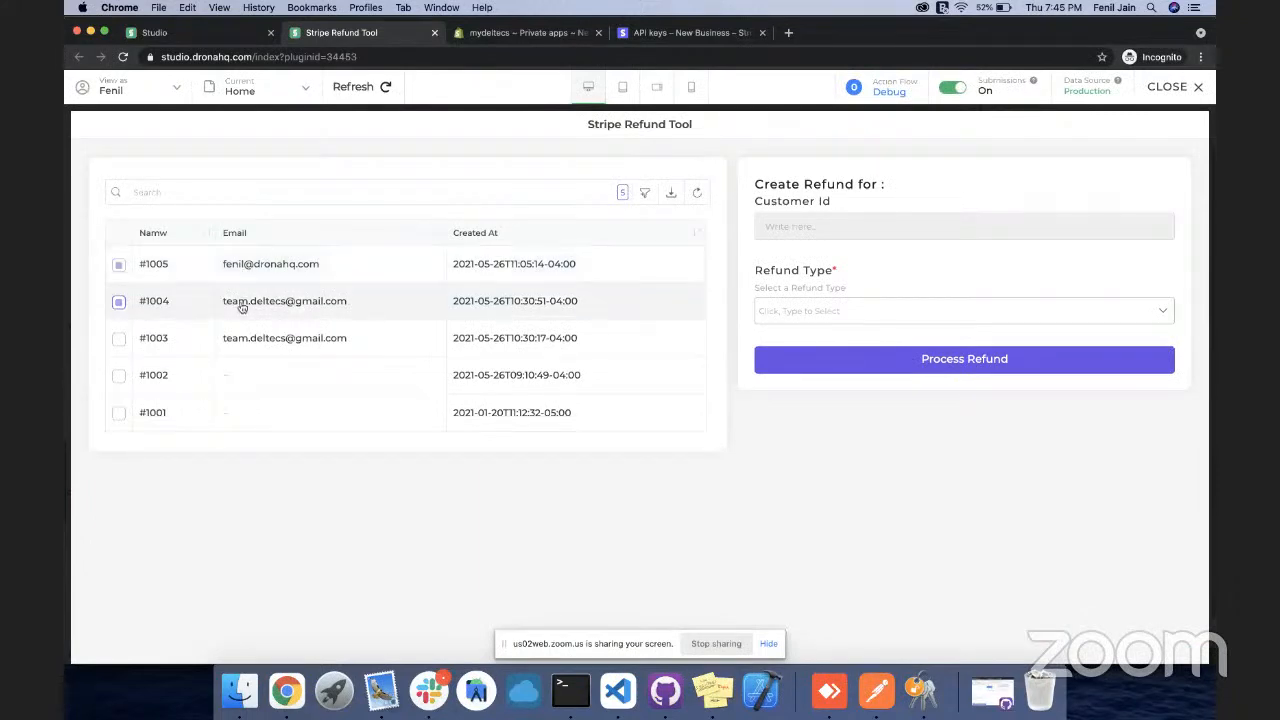
{"action": "left_click", "coordinate": [1181, 88]}
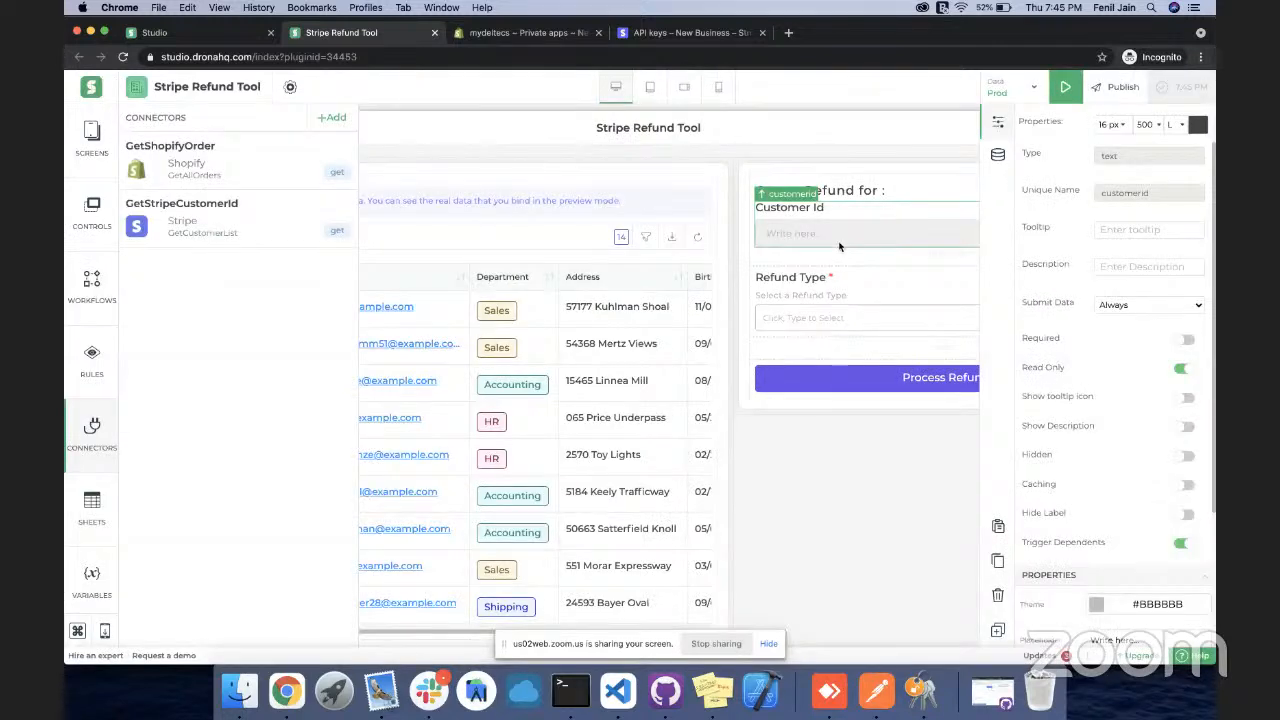
Bind Customer Id to the GetStripeCustomerId connector's data.id key and save
{"action": "left_click", "coordinate": [997, 154]}
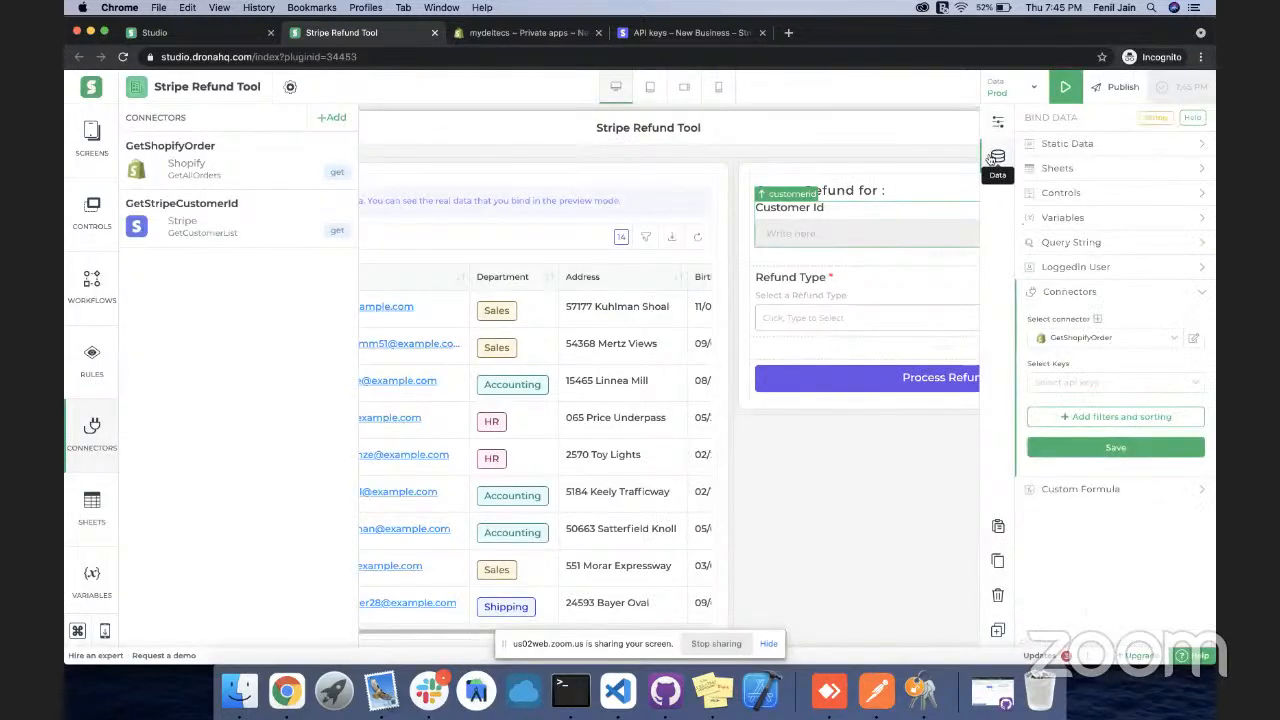
{"action": "left_click", "coordinate": [1090, 337]}
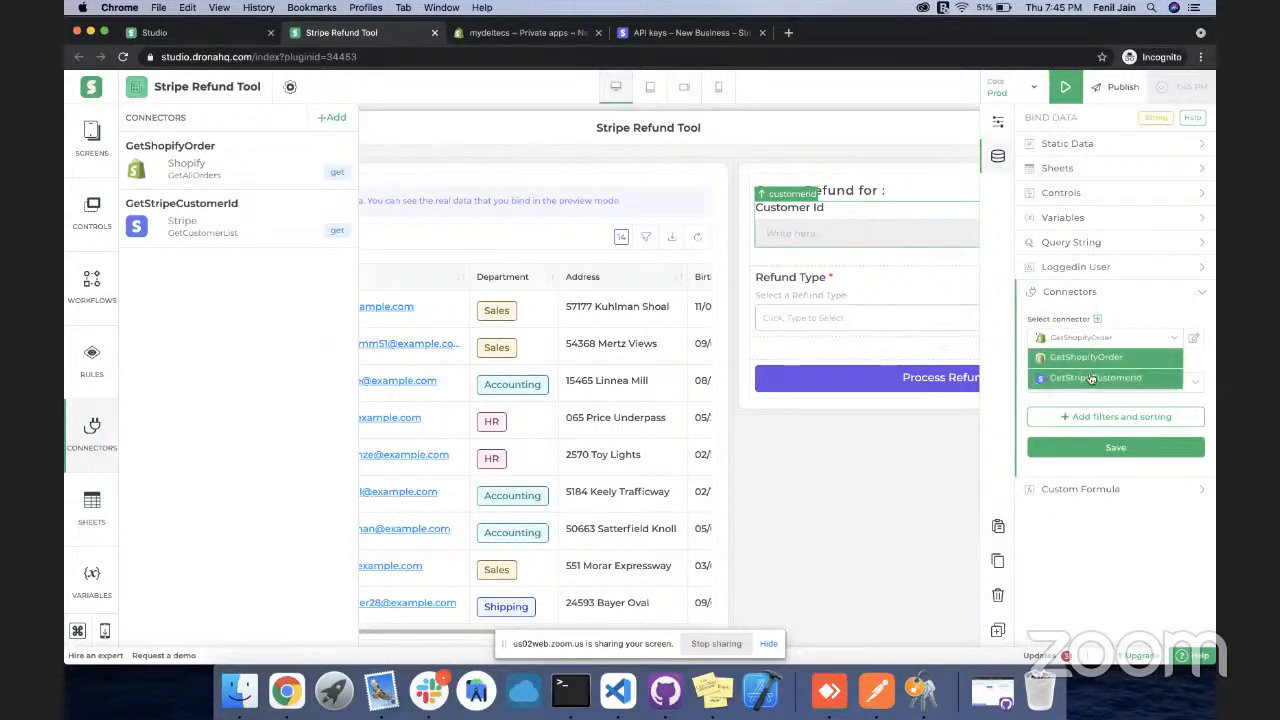
{"action": "left_click", "coordinate": [1092, 378]}
{"action": "left_click", "coordinate": [1092, 382]}
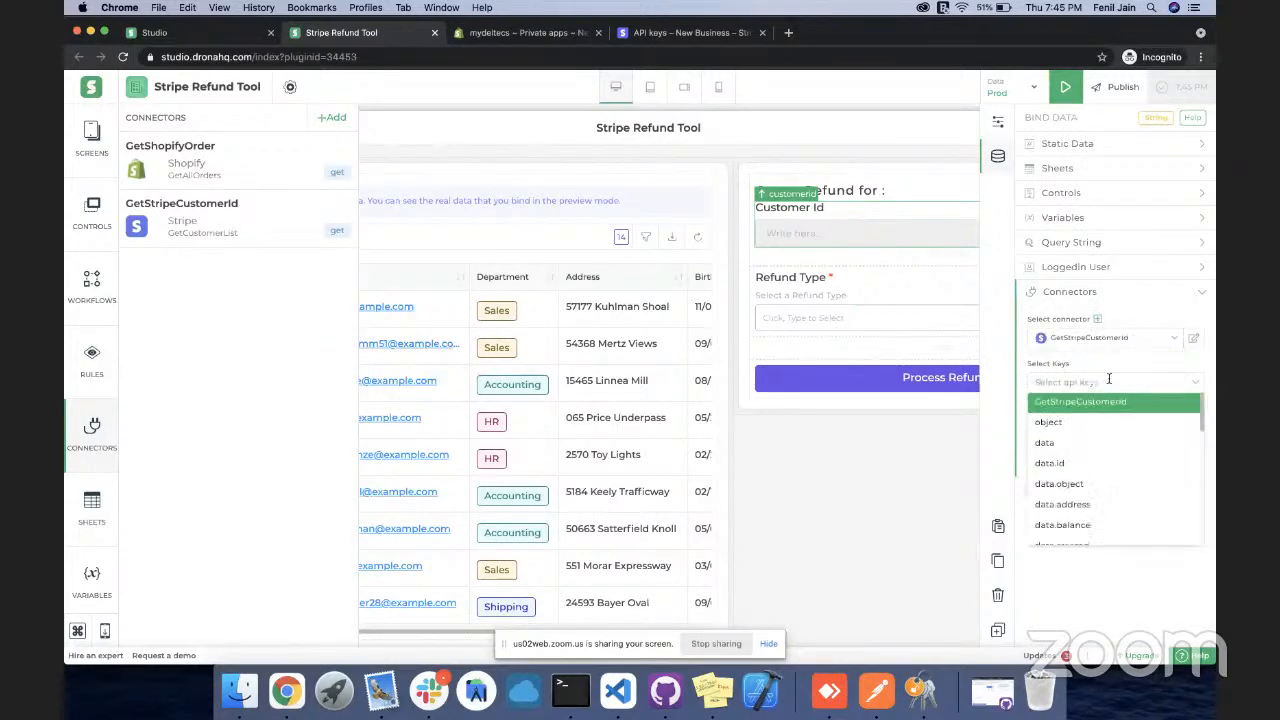
{"action": "left_click", "coordinate": [1090, 462]}
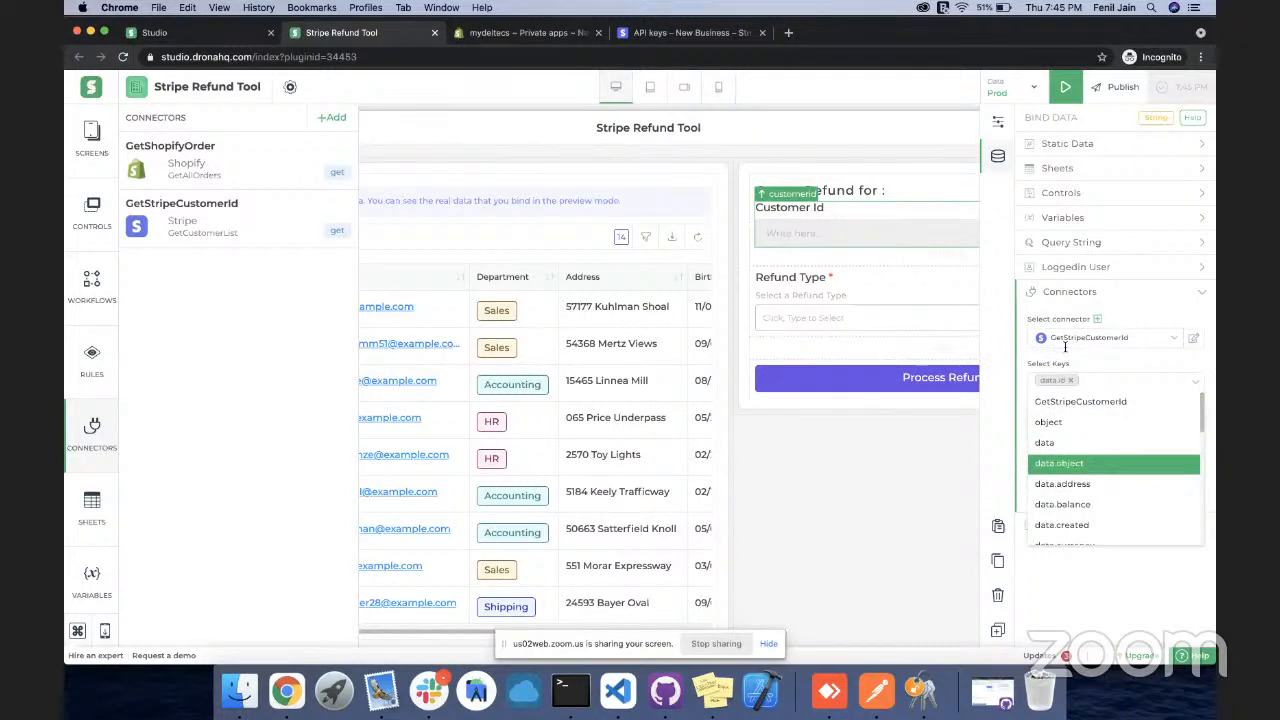
{"action": "left_click", "coordinate": [1082, 363]}
{"action": "left_click", "coordinate": [1100, 482]}
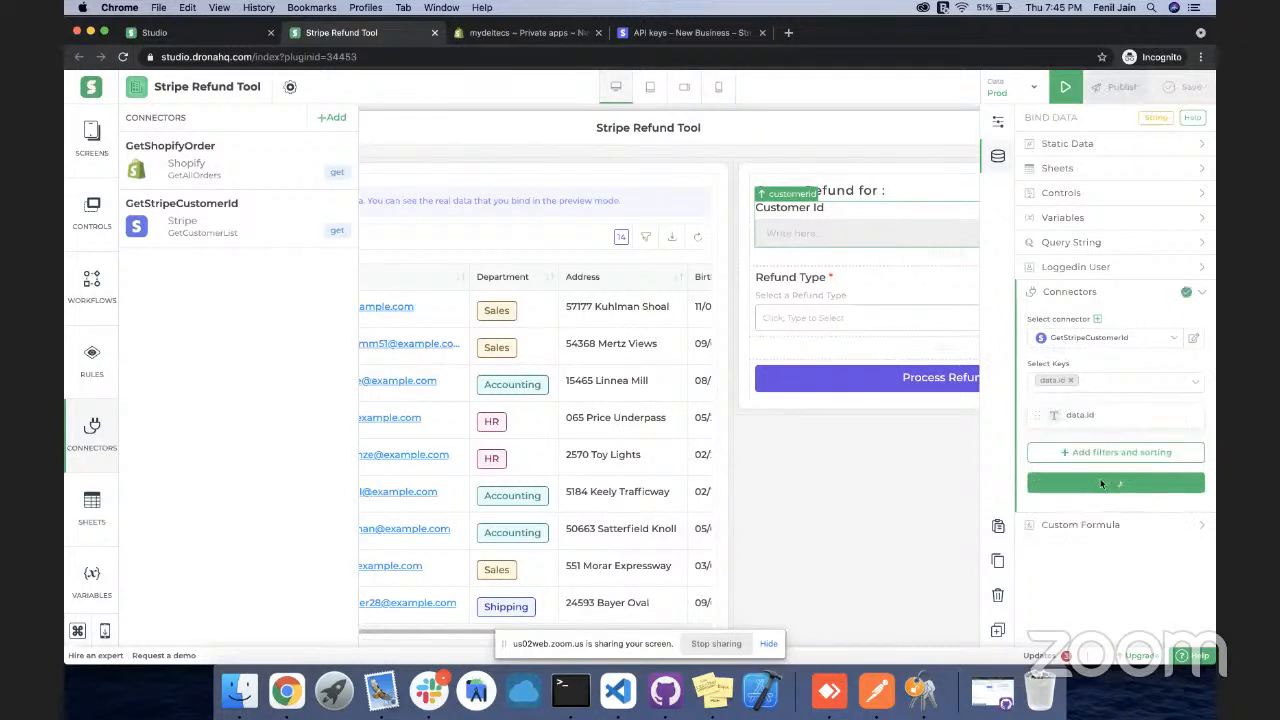
{"action": "left_click", "coordinate": [1127, 290]}
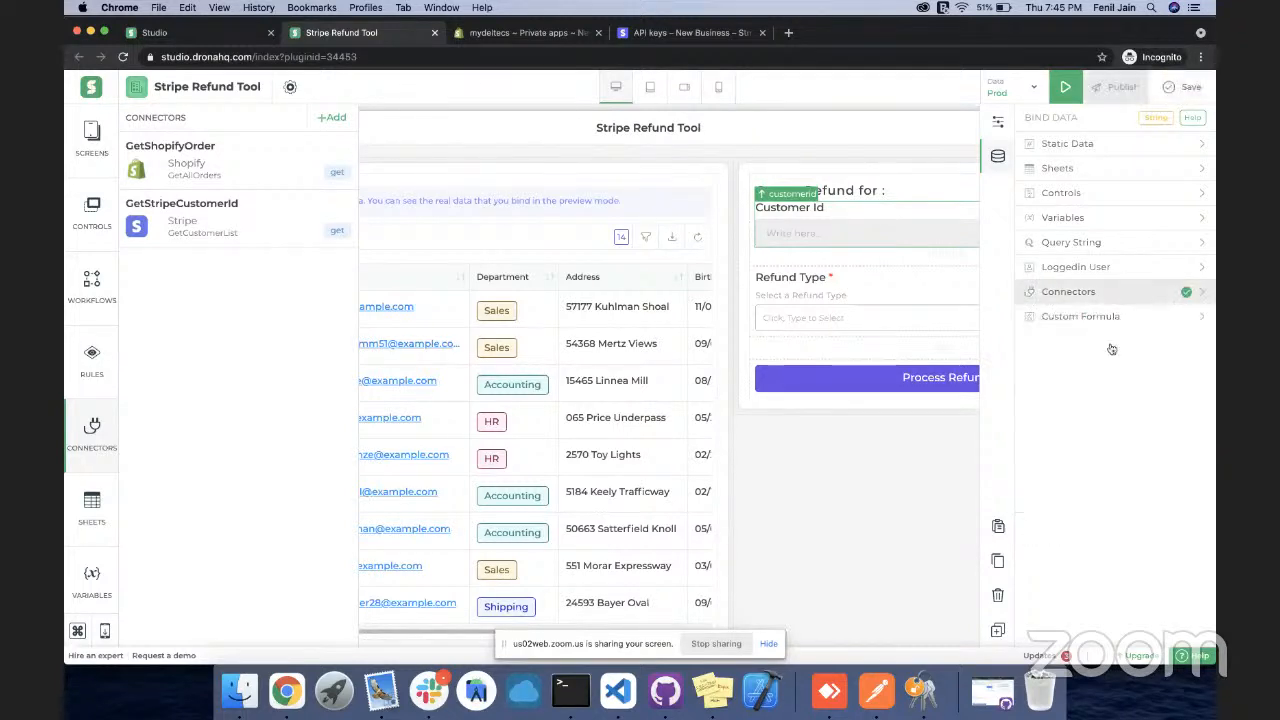
Validate and save the field's BINDAPI custom formula, then preview the binding
{"action": "left_click", "coordinate": [1111, 322]}
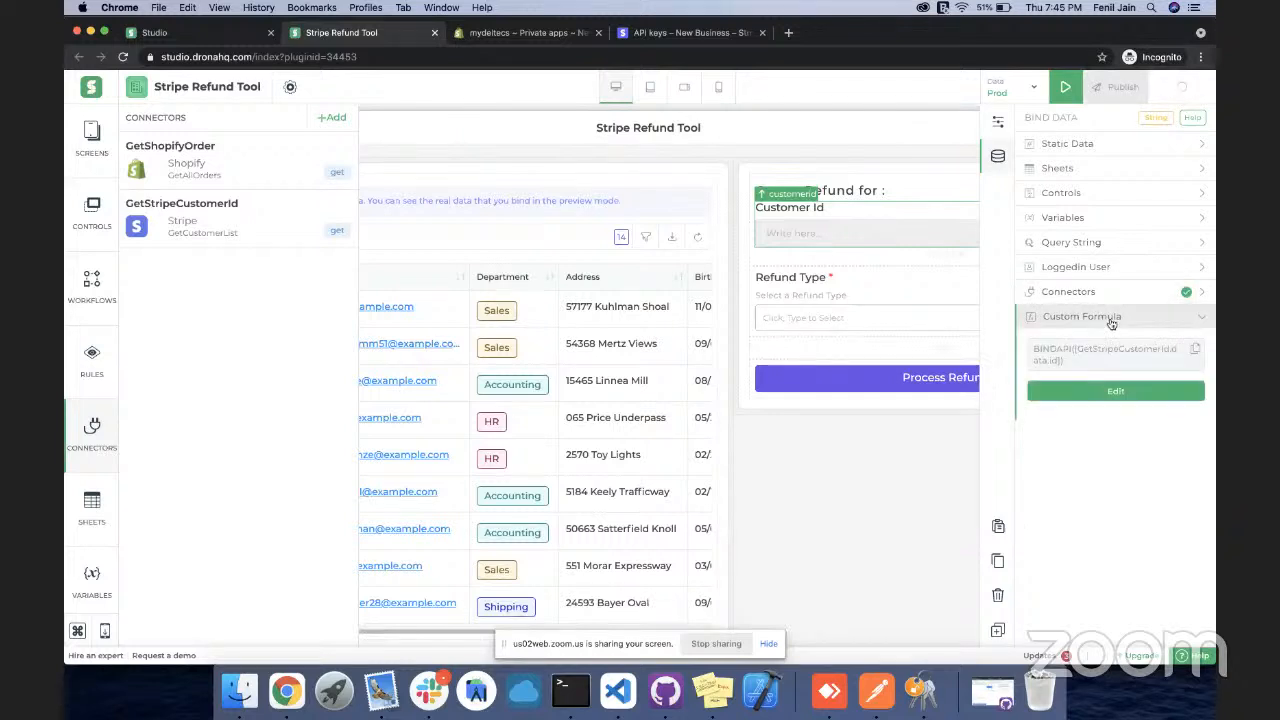
{"action": "left_click", "coordinate": [1140, 391]}
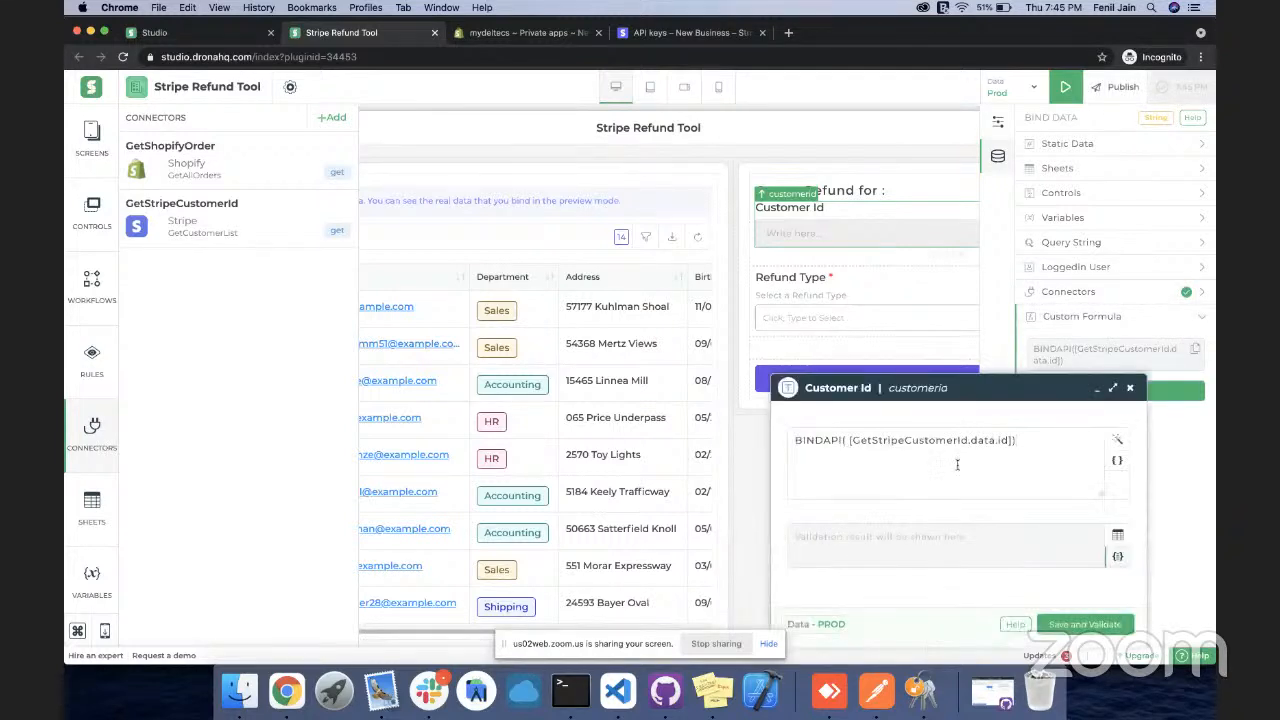
{"action": "left_click", "coordinate": [1082, 624]}
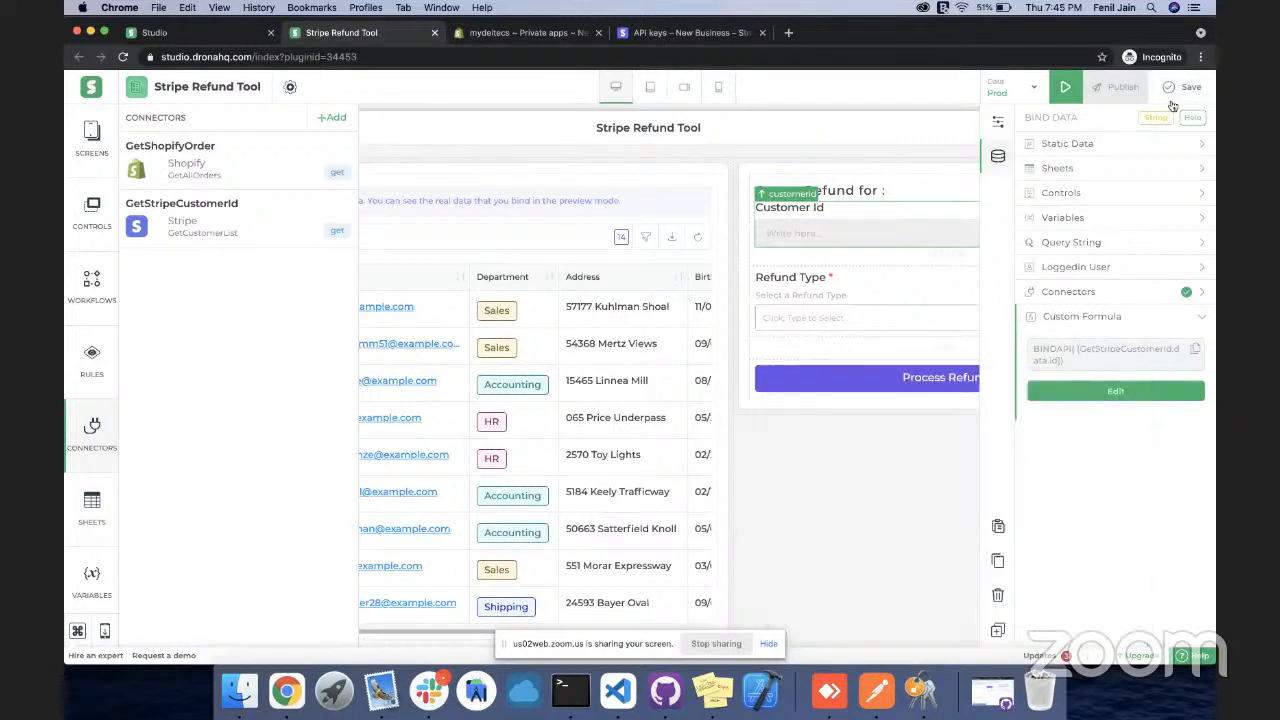
{"action": "left_click", "coordinate": [1066, 88]}
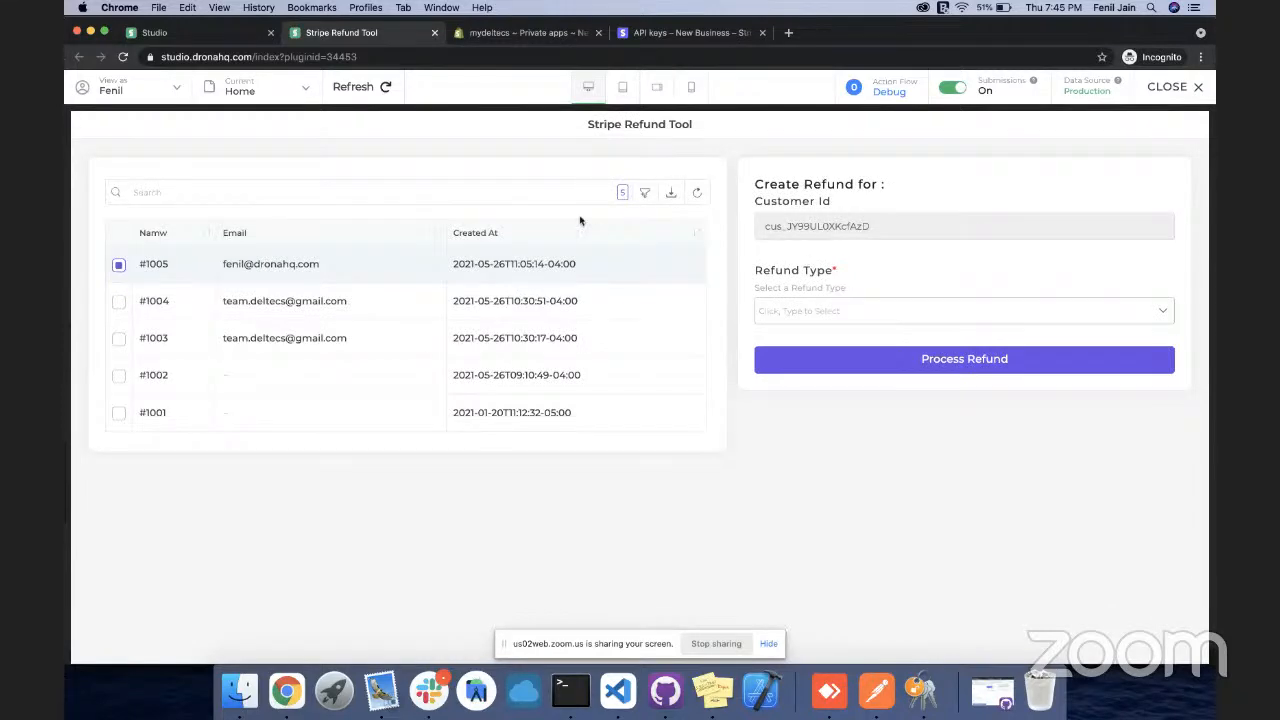
{"action": "left_click", "coordinate": [300, 303]}
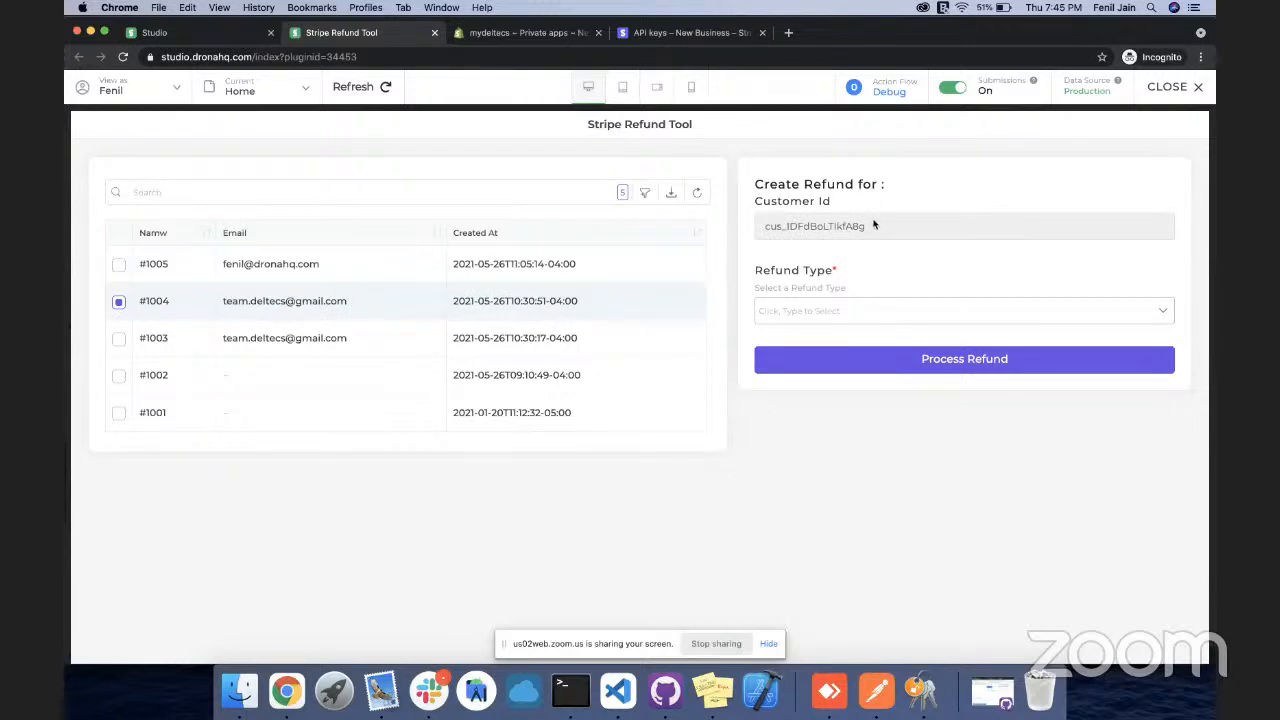
{"action": "left_click", "coordinate": [1160, 88]}
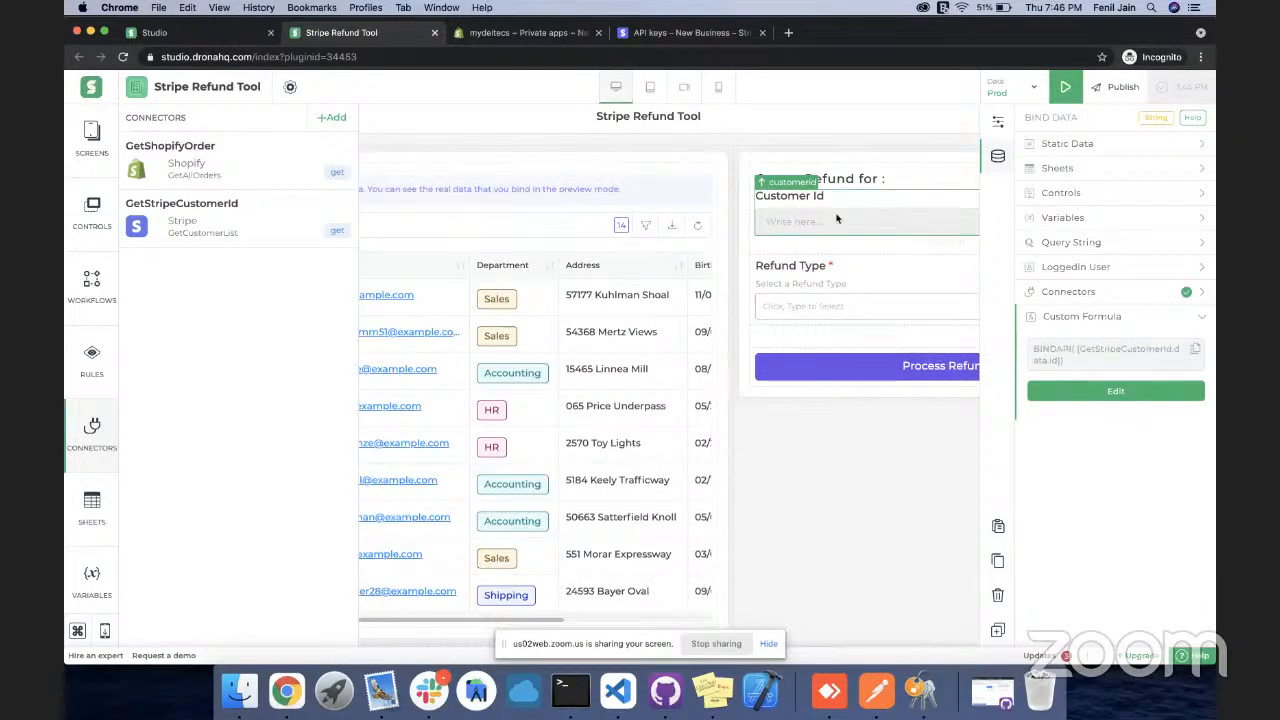
Place a Table Grid control, found by searching 'tabl', beneath the Customer Id field
{"action": "scroll", "coordinate": [837, 218], "scroll_direction": "down", "scroll_amount": 1}
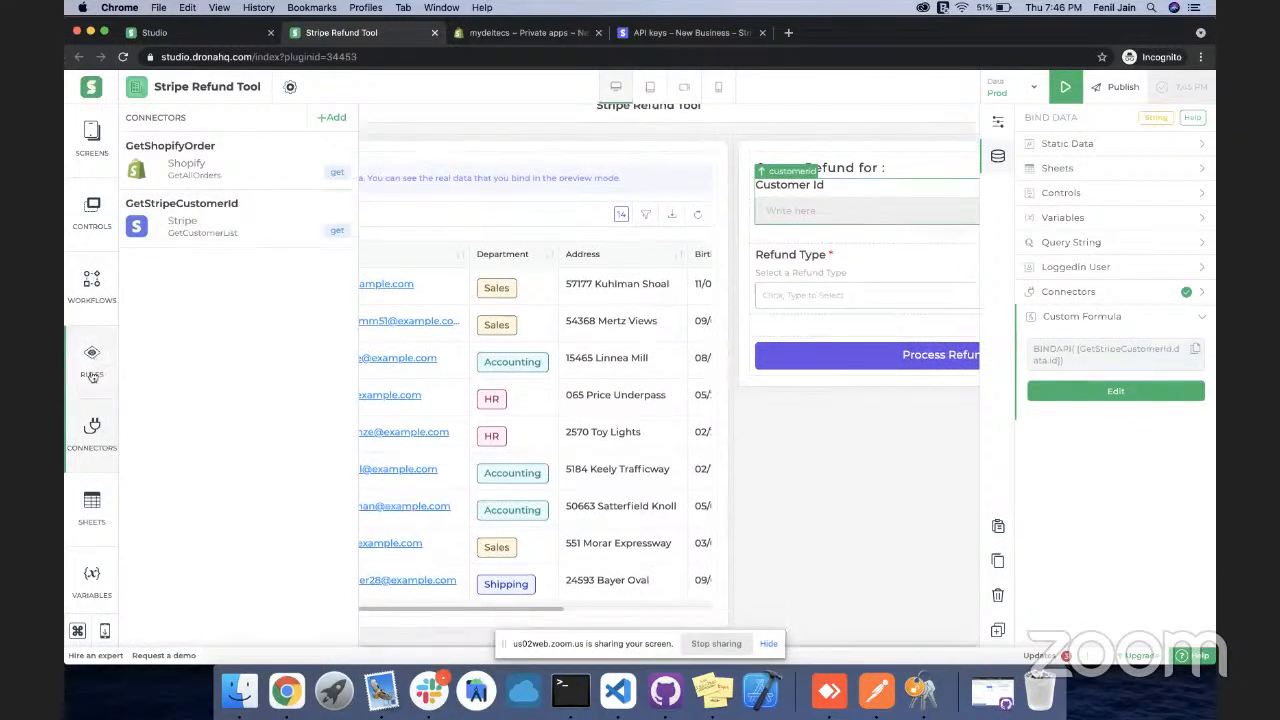
{"action": "left_click", "coordinate": [92, 208]}
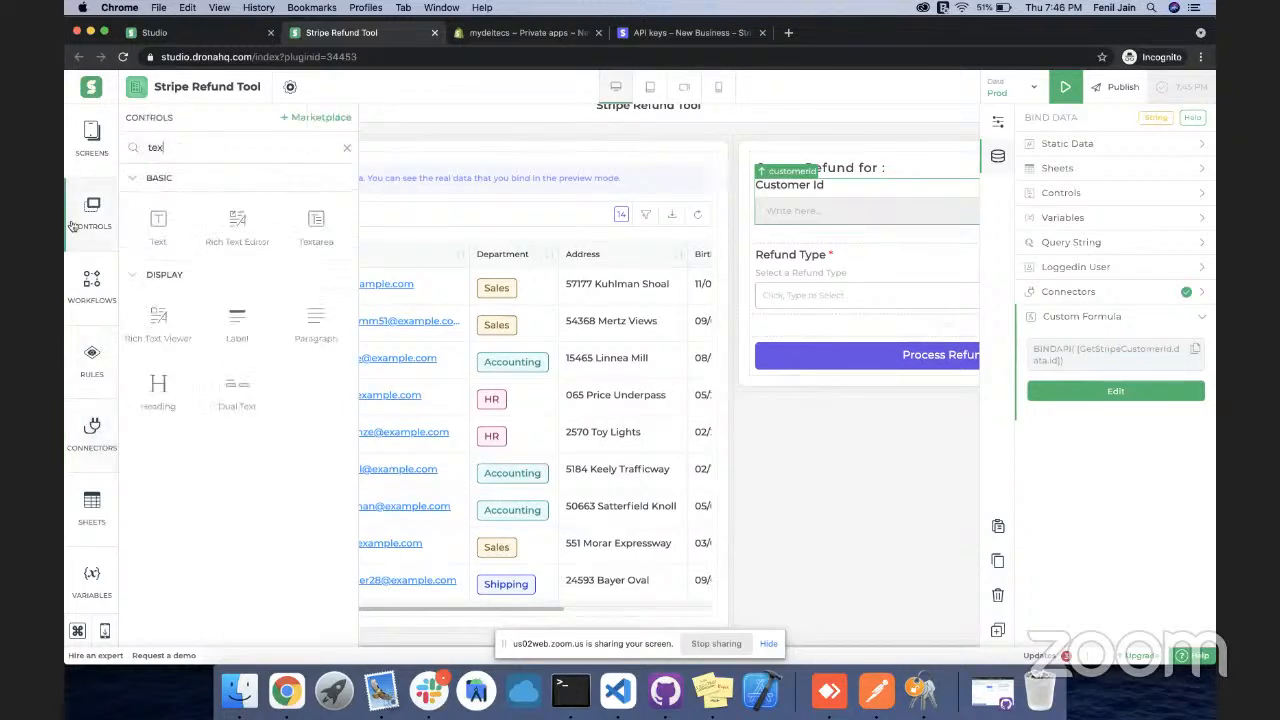
{"action": "double_click", "coordinate": [164, 146]}
{"action": "type", "text": "ta"}
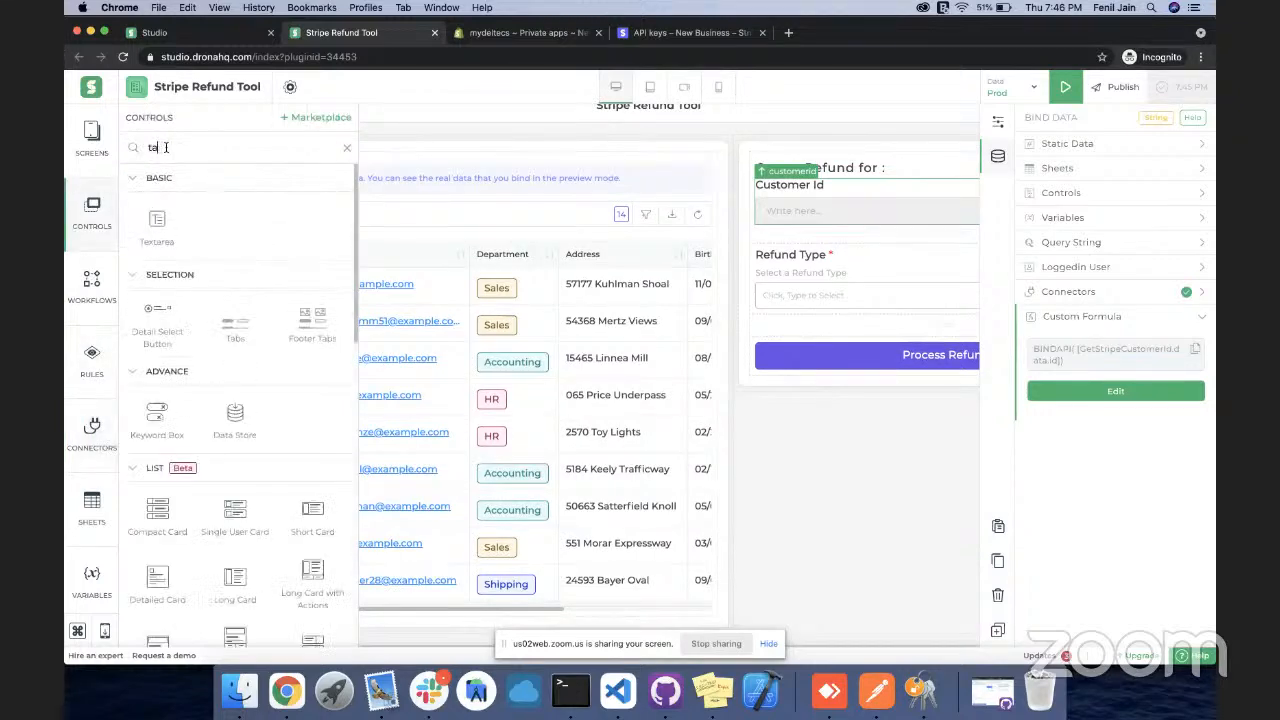
{"action": "type", "text": "bl"}
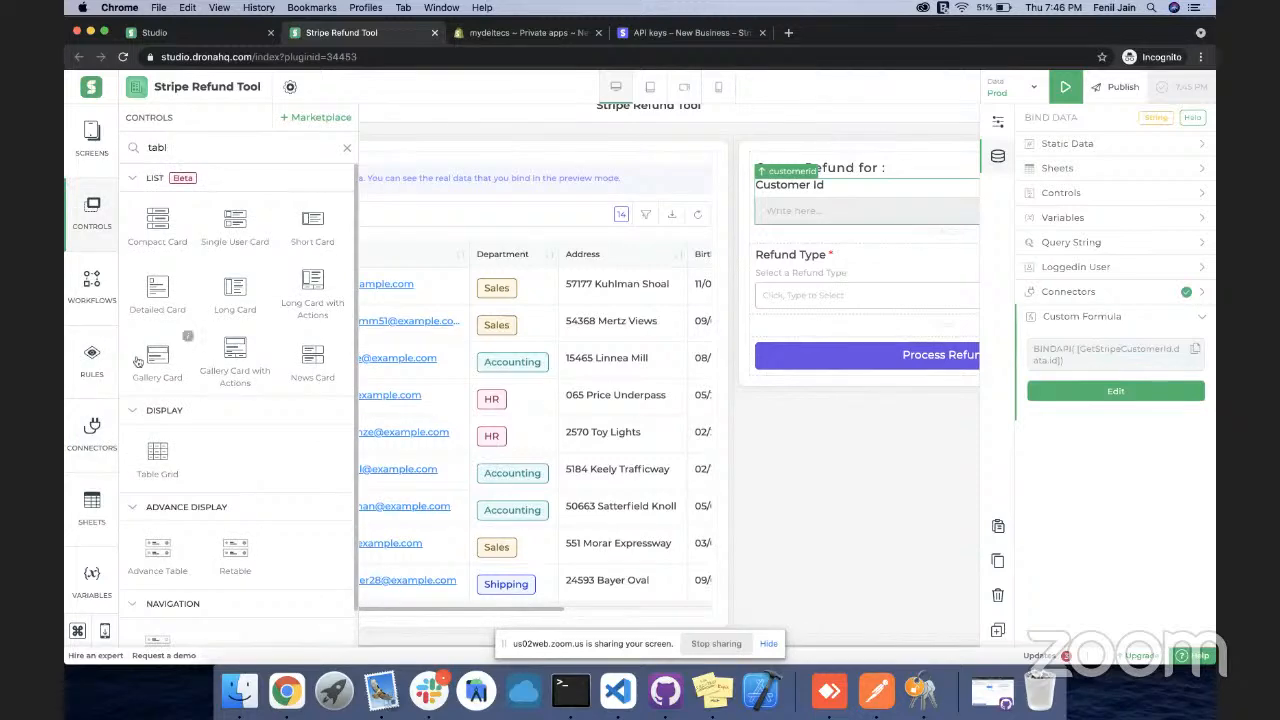
{"action": "left_click", "coordinate": [632, 321]}
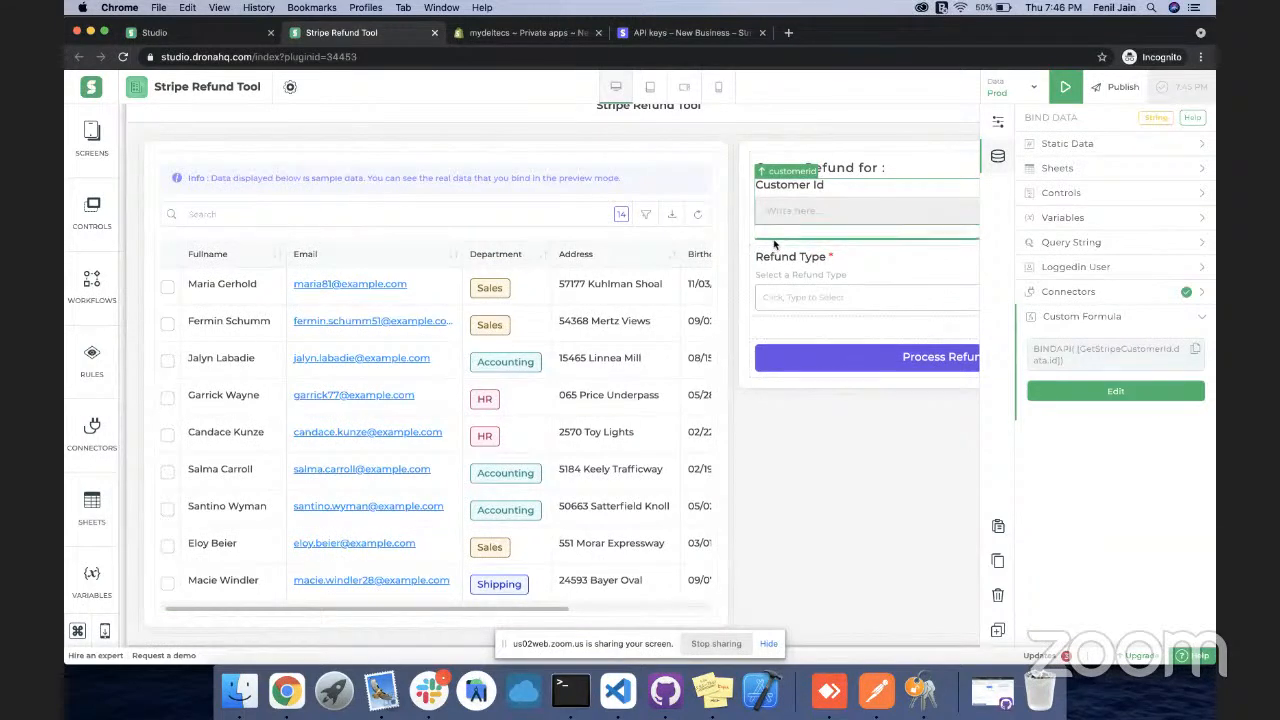
{"action": "left_click_drag", "start_coordinate": [774, 243], "coordinate": [776, 243]}
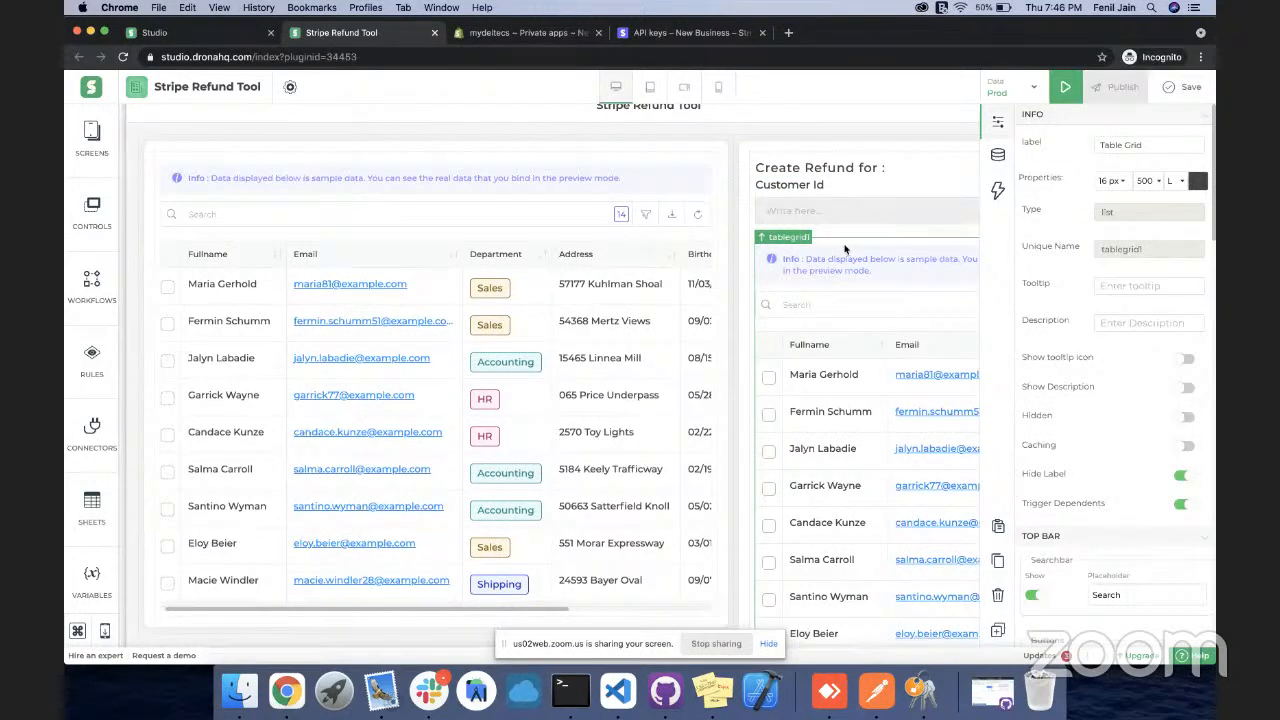
{"action": "scroll", "coordinate": [845, 250], "scroll_direction": "down", "scroll_amount": 1}
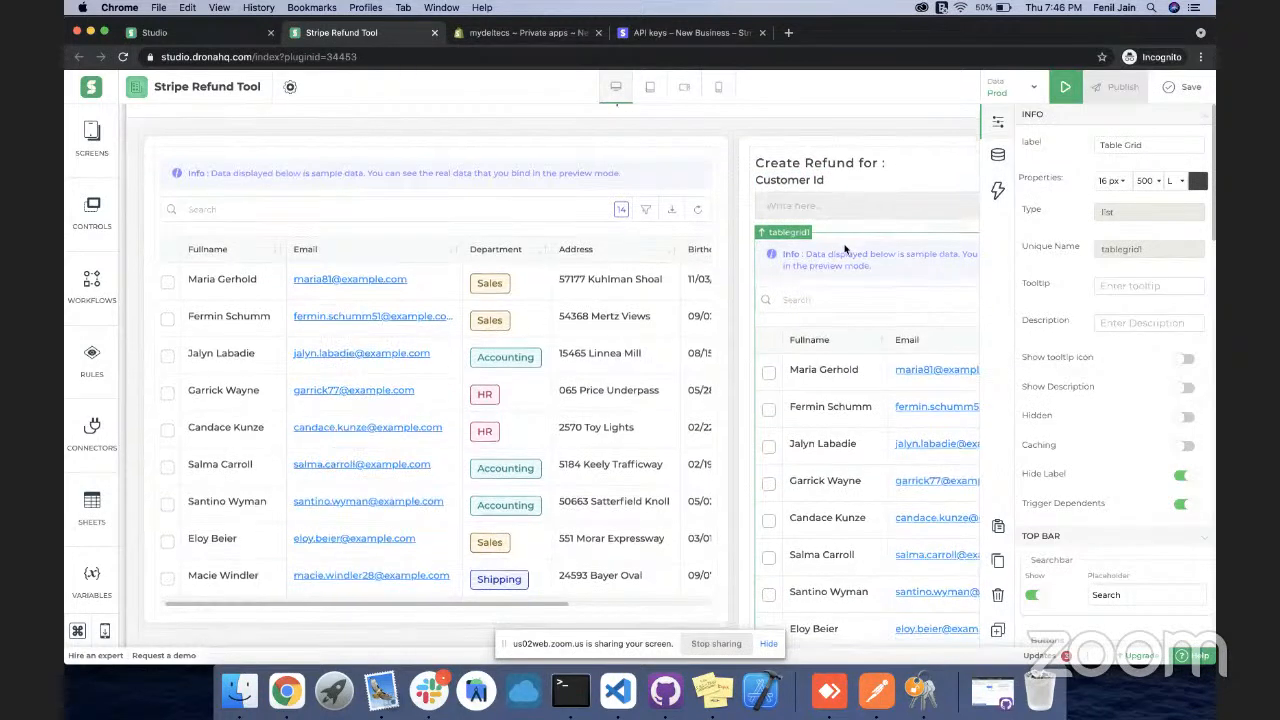
{"action": "scroll", "coordinate": [845, 250], "scroll_direction": "up", "scroll_amount": 1}
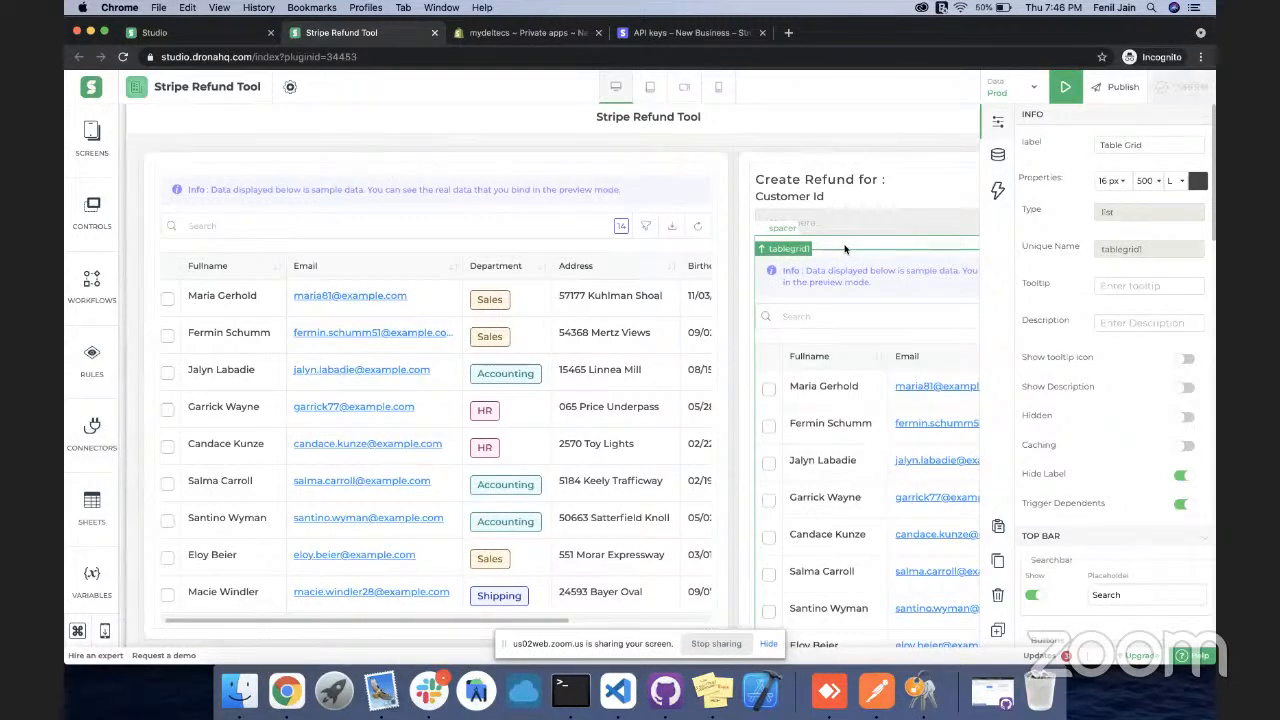
Start a new Stripe connector for the GetAllCharges query on the connected account
{"action": "left_click", "coordinate": [997, 156]}
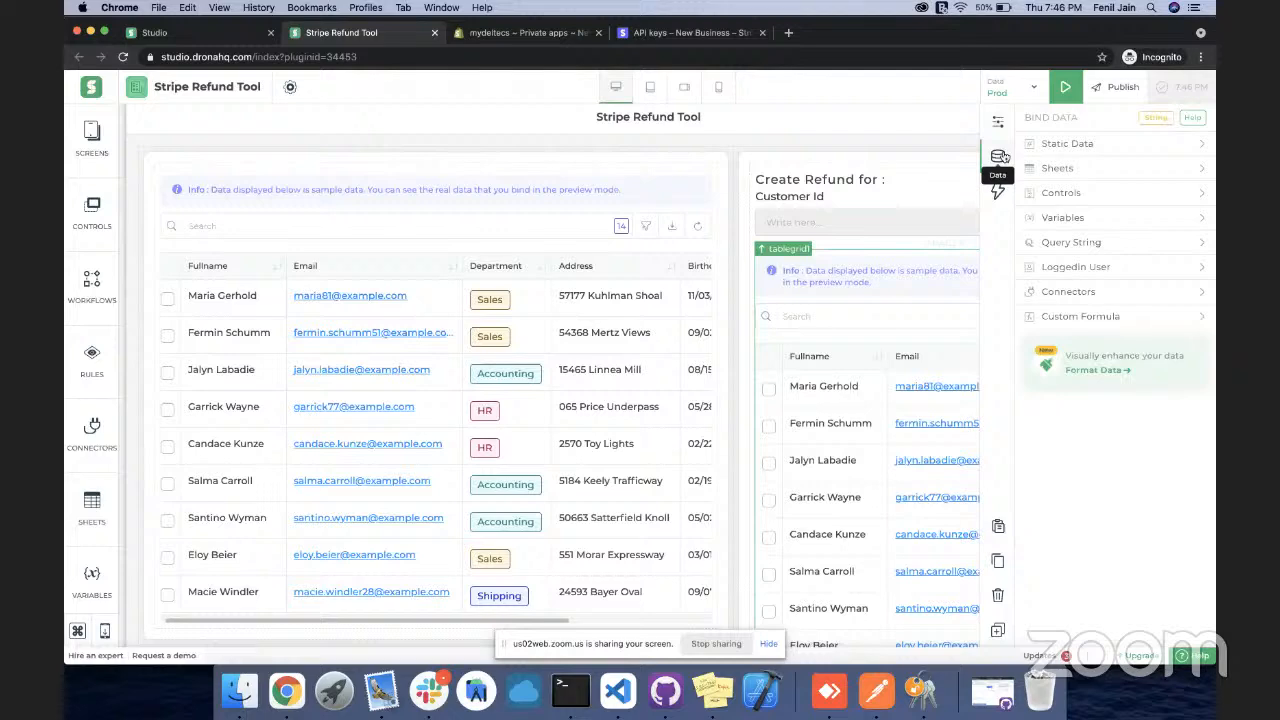
{"action": "left_click", "coordinate": [1069, 291]}
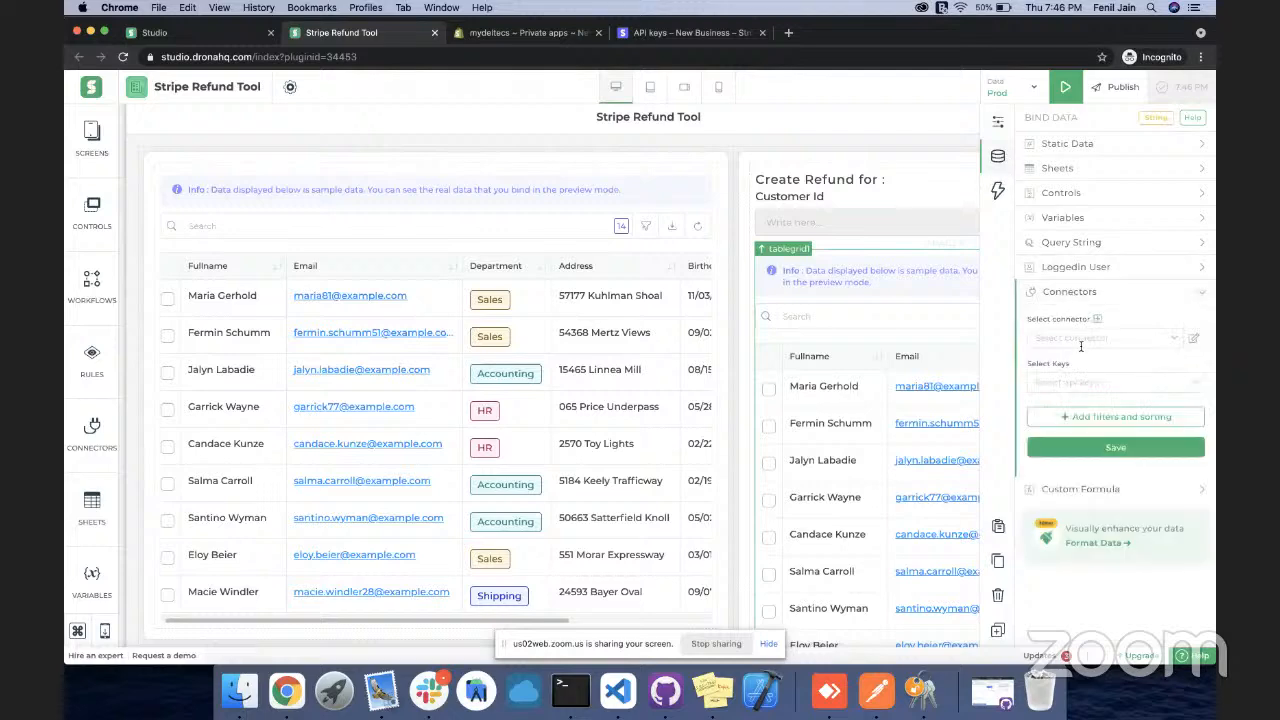
{"action": "left_click", "coordinate": [1102, 320]}
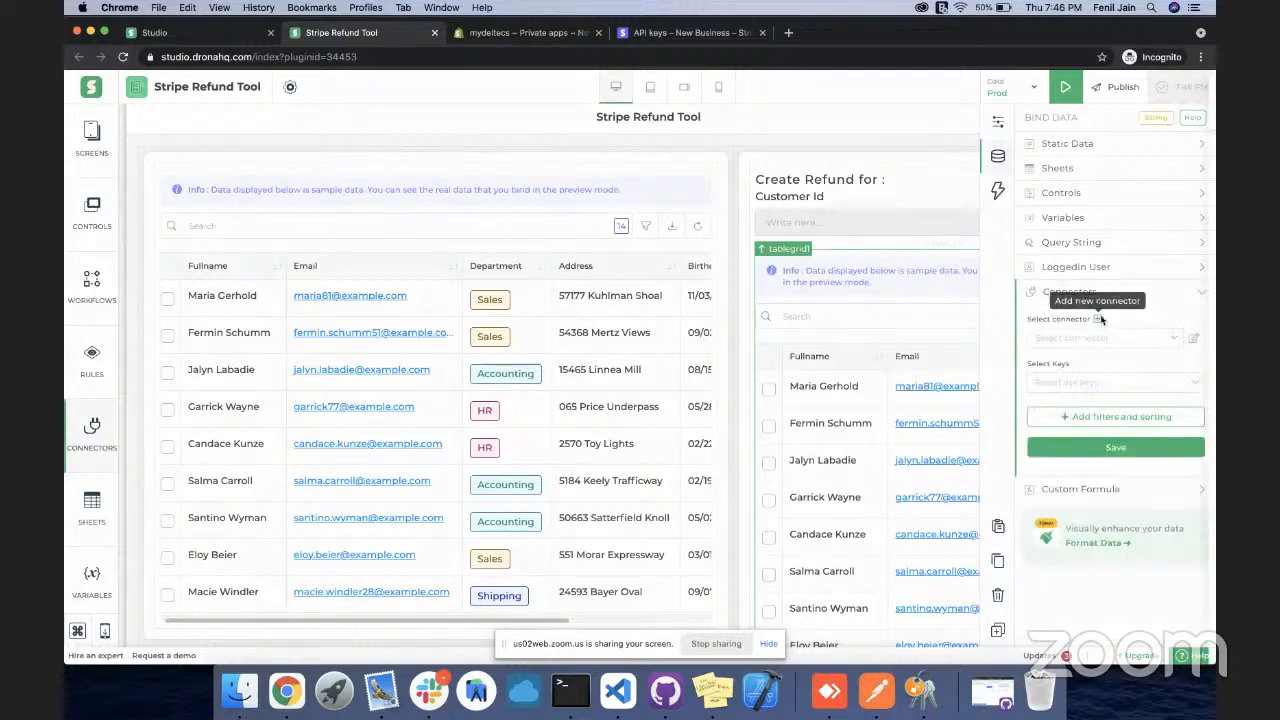
{"action": "left_click", "coordinate": [931, 116]}
{"action": "type", "text": "stri"}
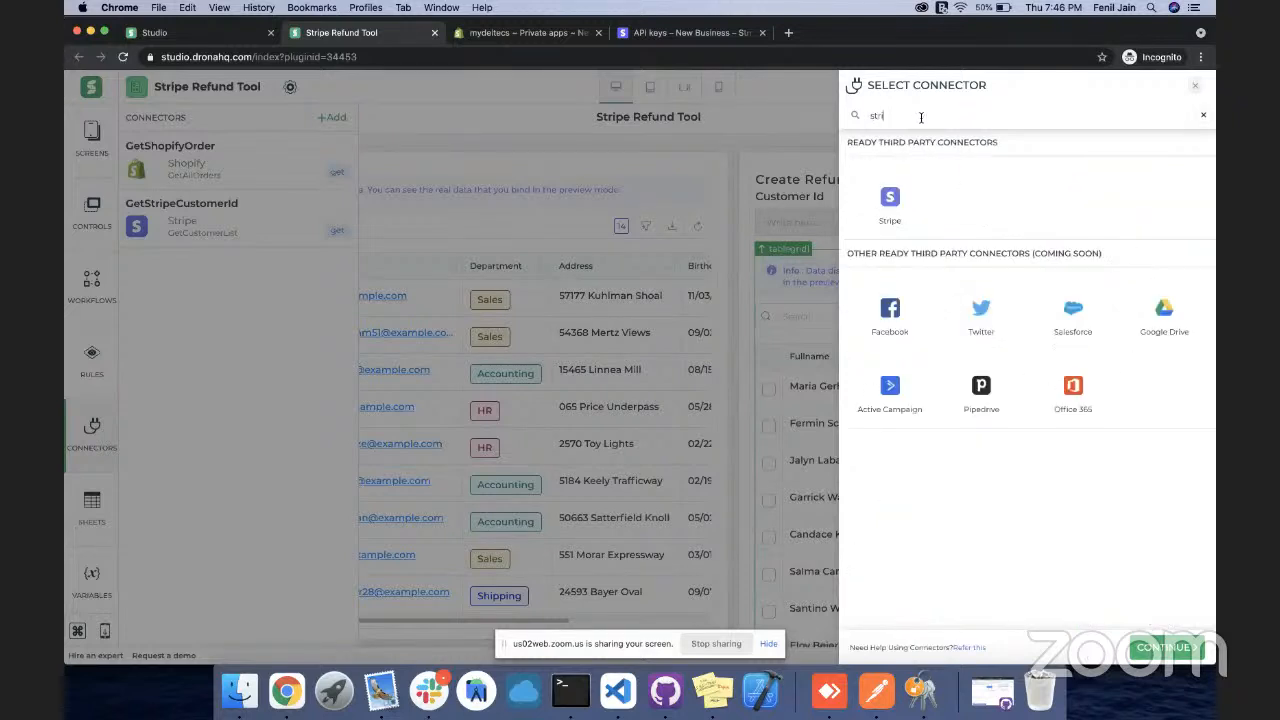
{"action": "left_click", "coordinate": [890, 197]}
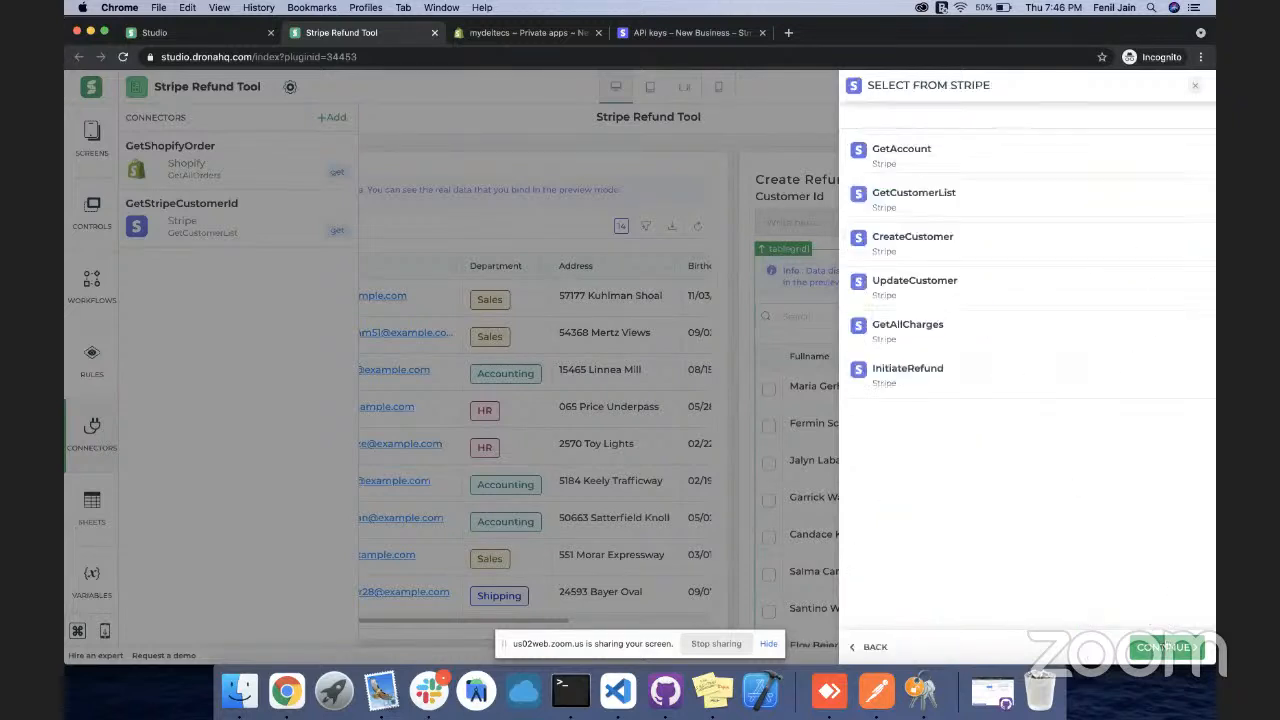
{"action": "left_click", "coordinate": [904, 330]}
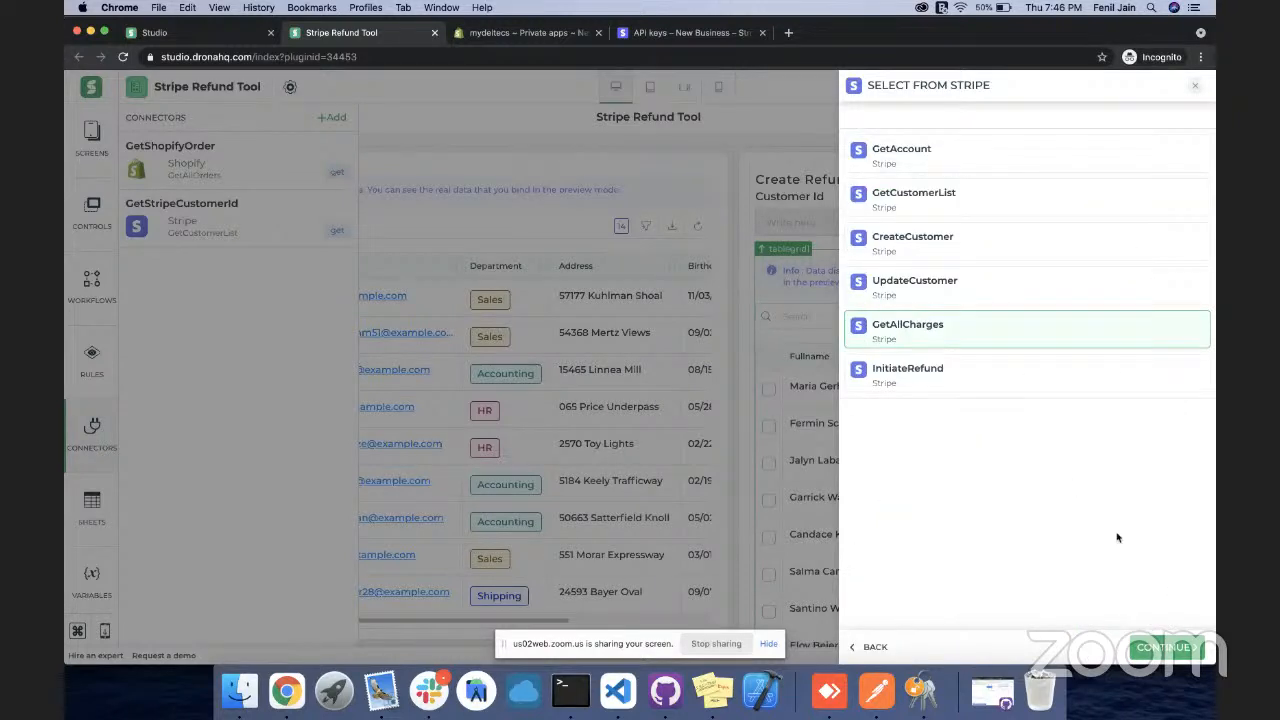
{"action": "left_click", "coordinate": [1164, 645]}
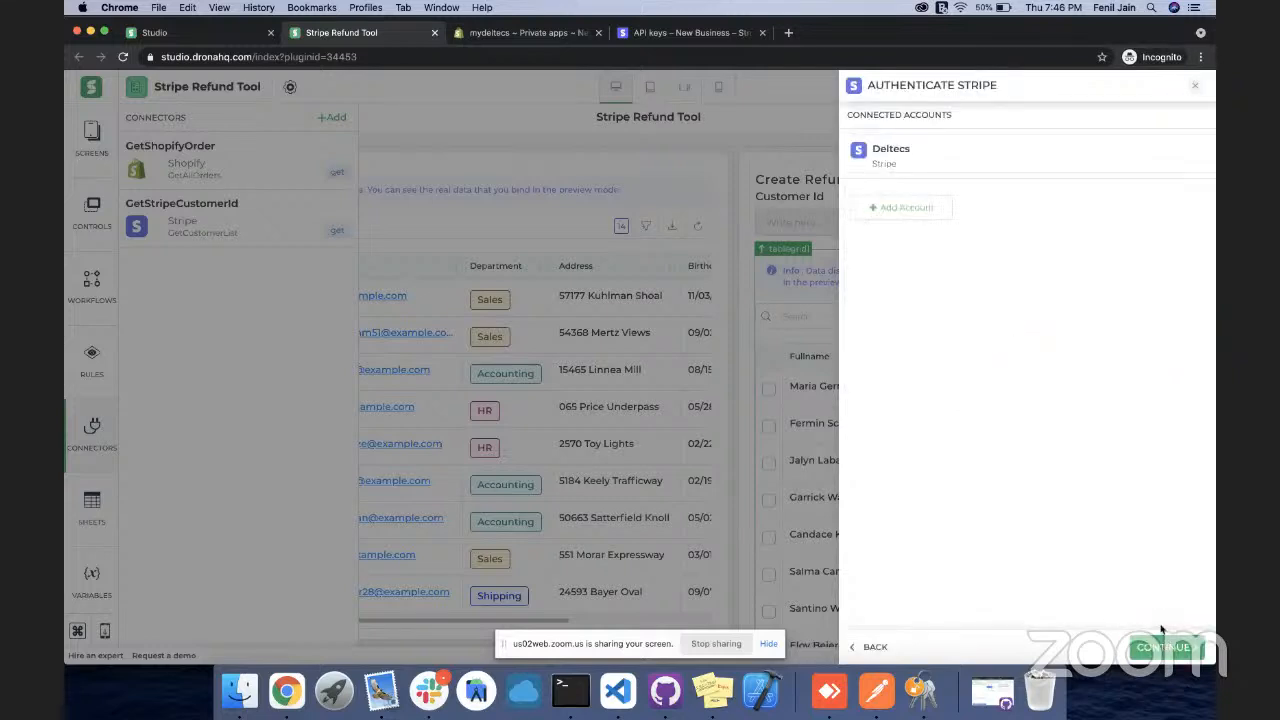
{"action": "left_click", "coordinate": [998, 168]}
{"action": "left_click", "coordinate": [1157, 647]}
Name the connector GetAllCharges
{"action": "scroll", "coordinate": [1057, 223], "scroll_direction": "up", "scroll_amount": 5}
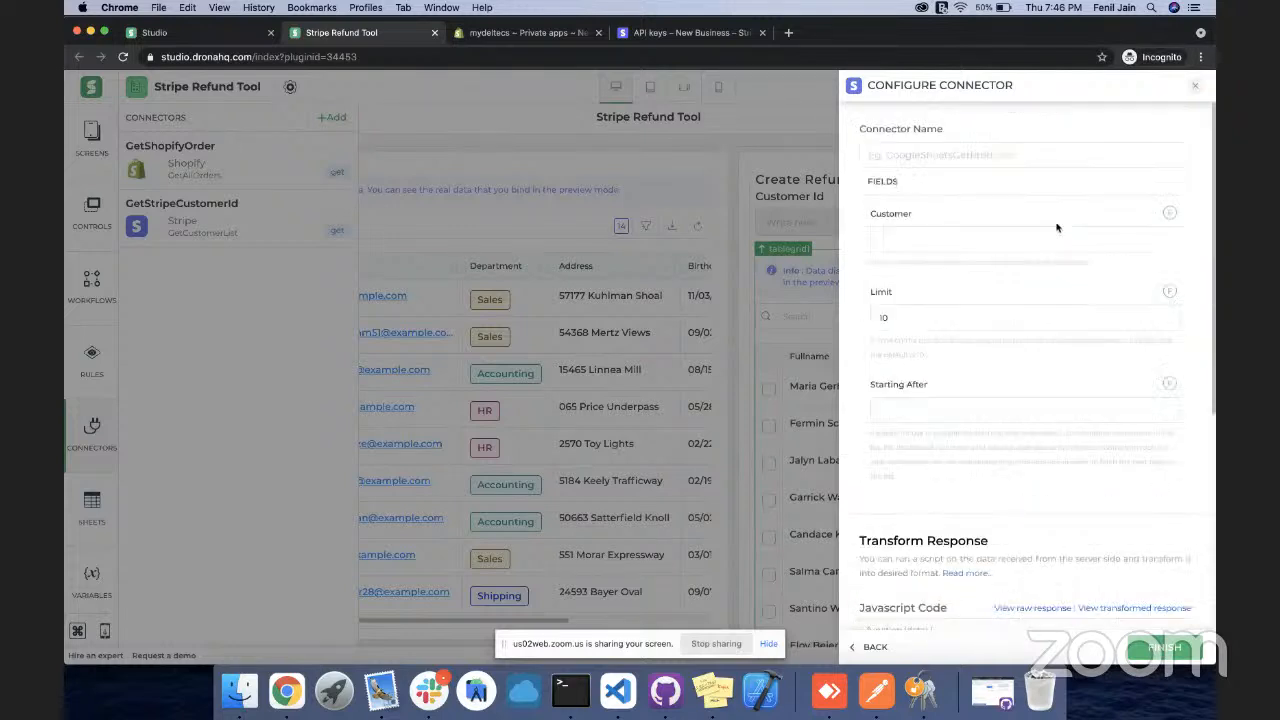
{"action": "left_click", "coordinate": [969, 151]}
{"action": "type", "text": "Get"}
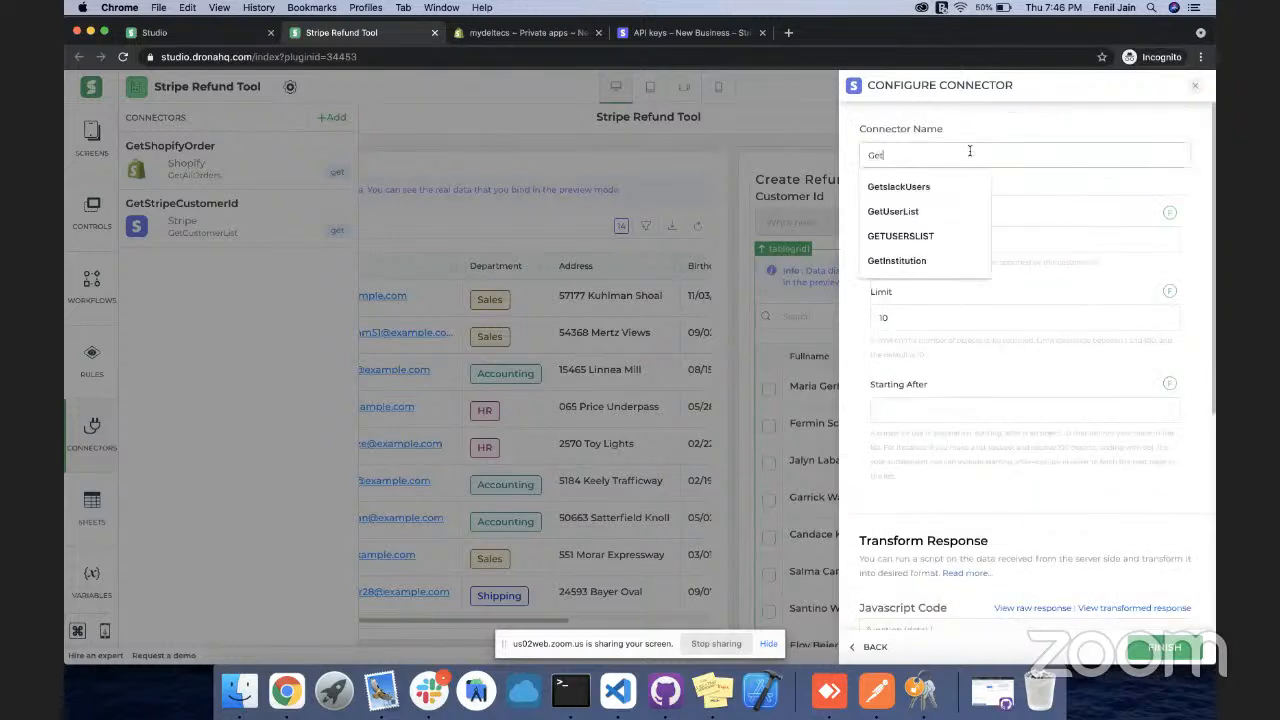
{"action": "type", "text": "AllChar"}
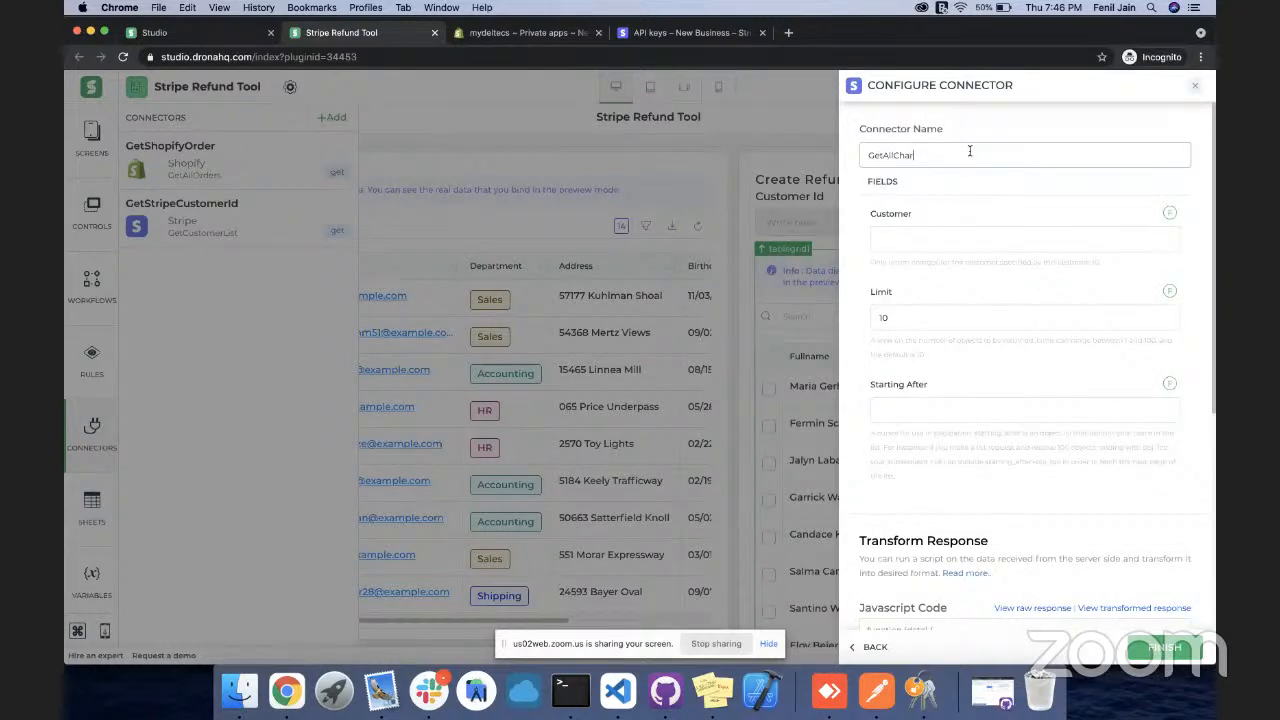
{"action": "type", "text": "ges"}
{"action": "scroll", "coordinate": [994, 237], "scroll_direction": "down", "scroll_amount": 1}
{"action": "scroll", "coordinate": [1023, 213], "scroll_direction": "up", "scroll_amount": 1}
{"action": "scroll", "coordinate": [1144, 266], "scroll_direction": "down", "scroll_amount": 3}
{"action": "scroll", "coordinate": [1144, 266], "scroll_direction": "down", "scroll_amount": 5}
Inspect the raw Stripe charges response and the connector's transform script
{"action": "left_click", "coordinate": [980, 416]}
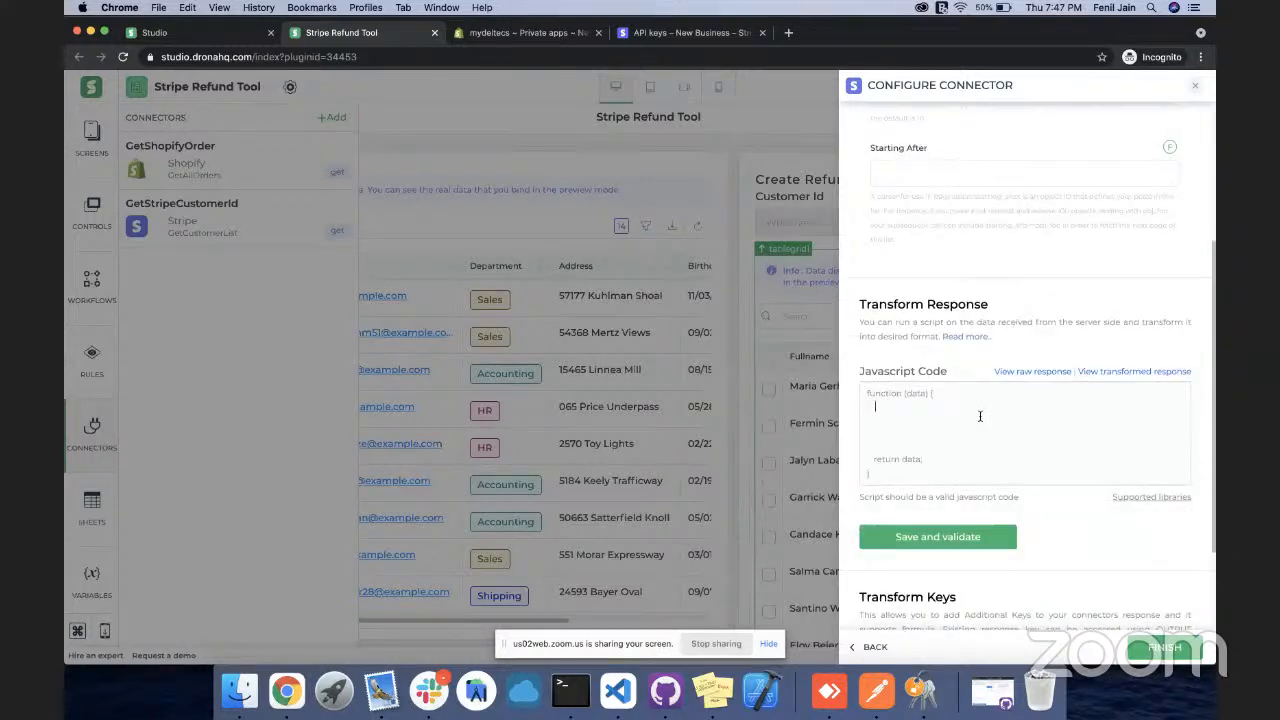
{"action": "left_click", "coordinate": [1022, 376]}
{"action": "scroll", "coordinate": [1024, 317], "scroll_direction": "down", "scroll_amount": 3}
{"action": "scroll", "coordinate": [1024, 317], "scroll_direction": "up", "scroll_amount": 3}
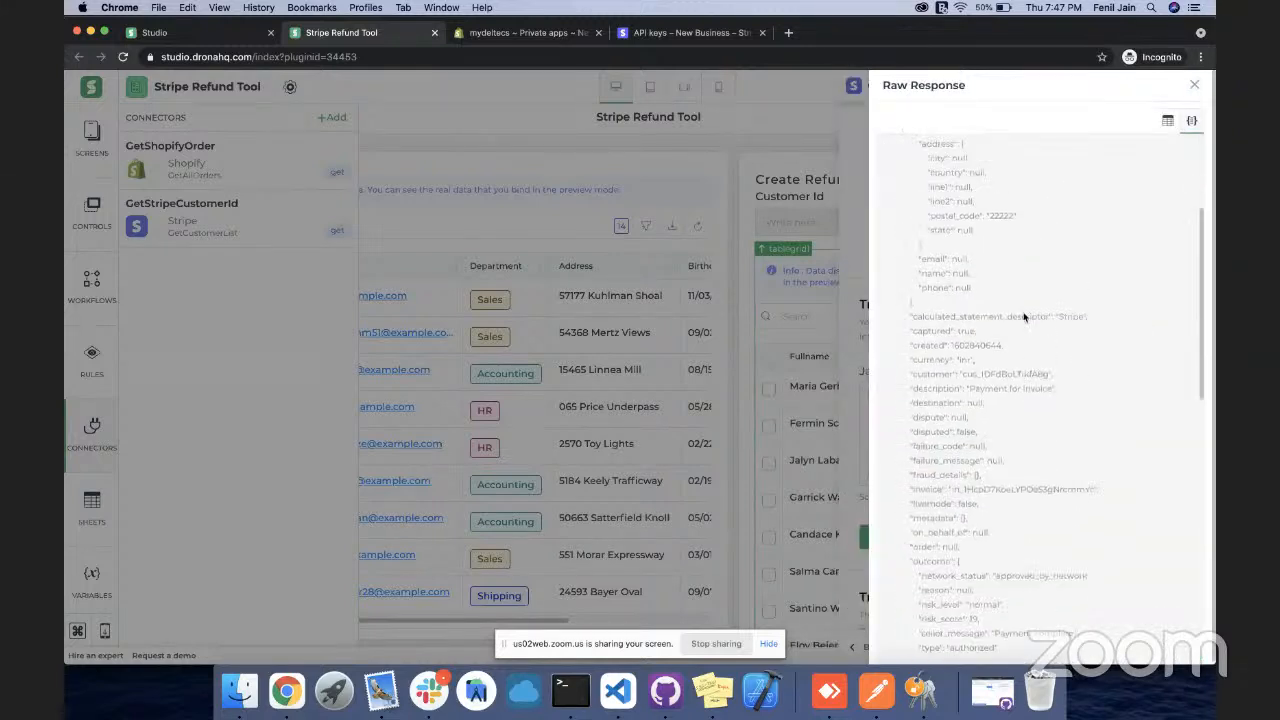
{"action": "left_click", "coordinate": [1198, 87]}
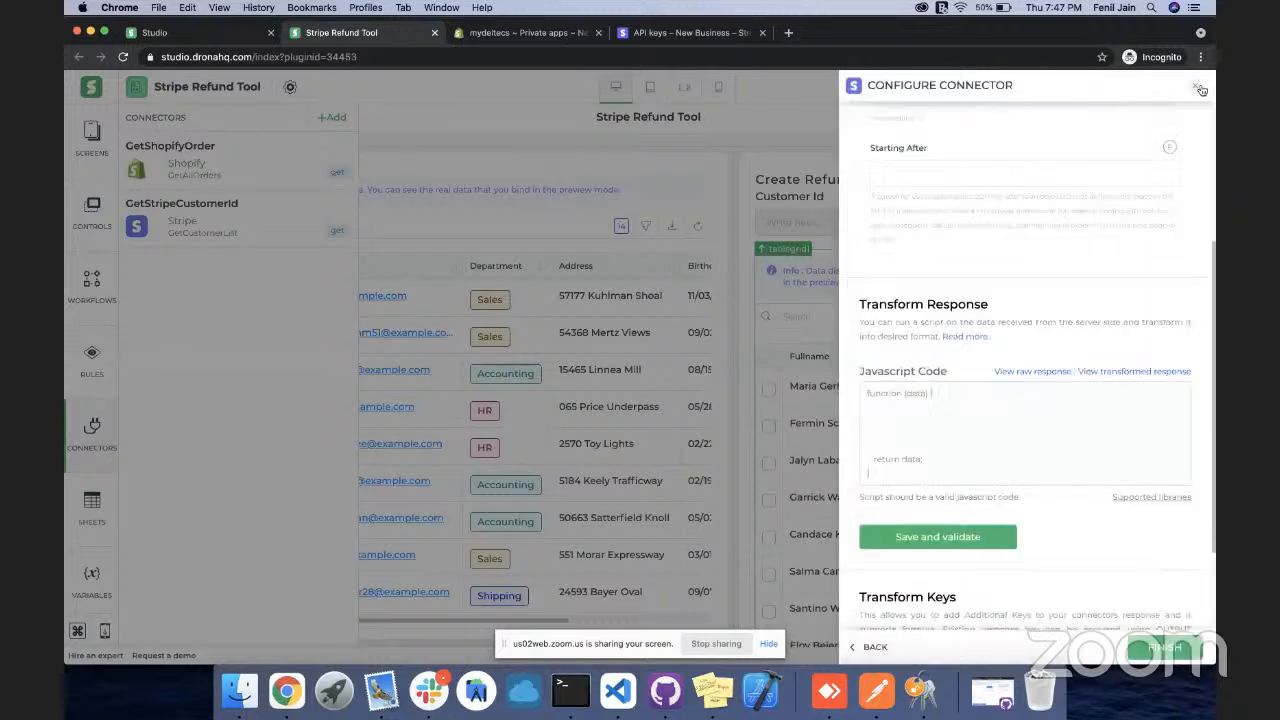
{"action": "left_click", "coordinate": [929, 421]}
{"action": "left_click", "coordinate": [929, 421]}
{"action": "scroll", "coordinate": [929, 421], "scroll_direction": "up", "scroll_amount": 1}
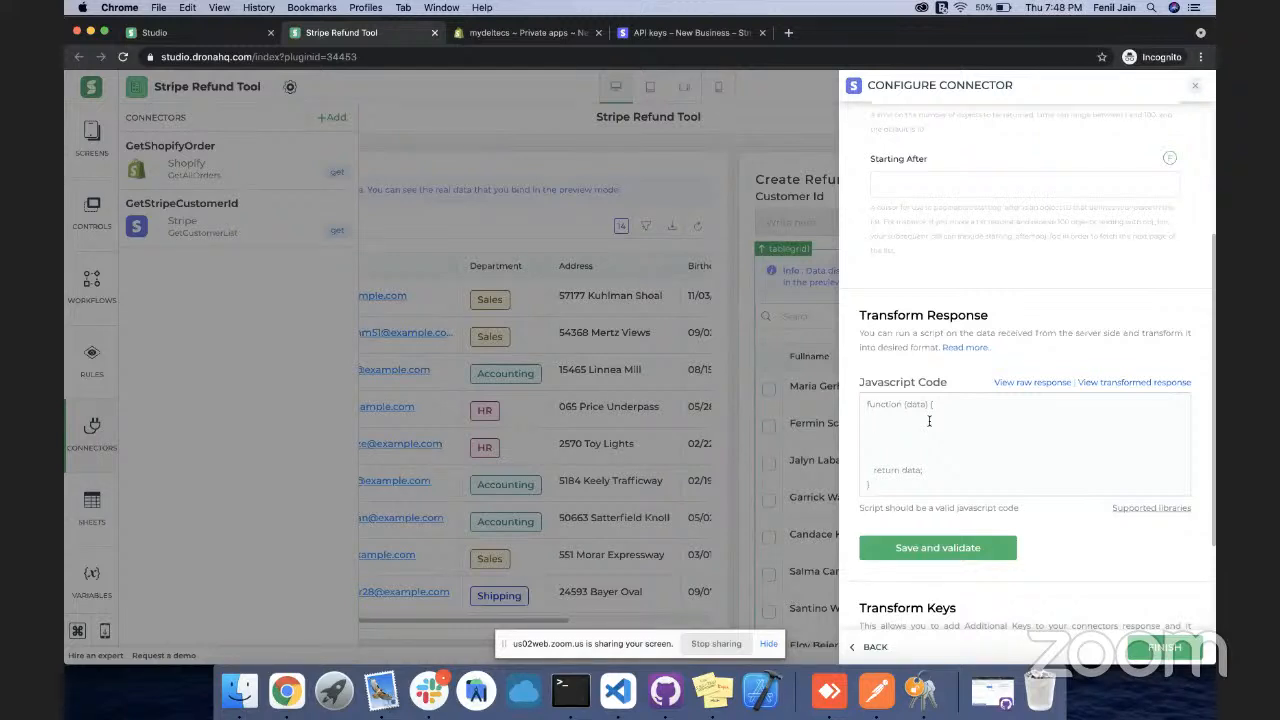
{"action": "scroll", "coordinate": [929, 421], "scroll_direction": "up", "scroll_amount": 1}
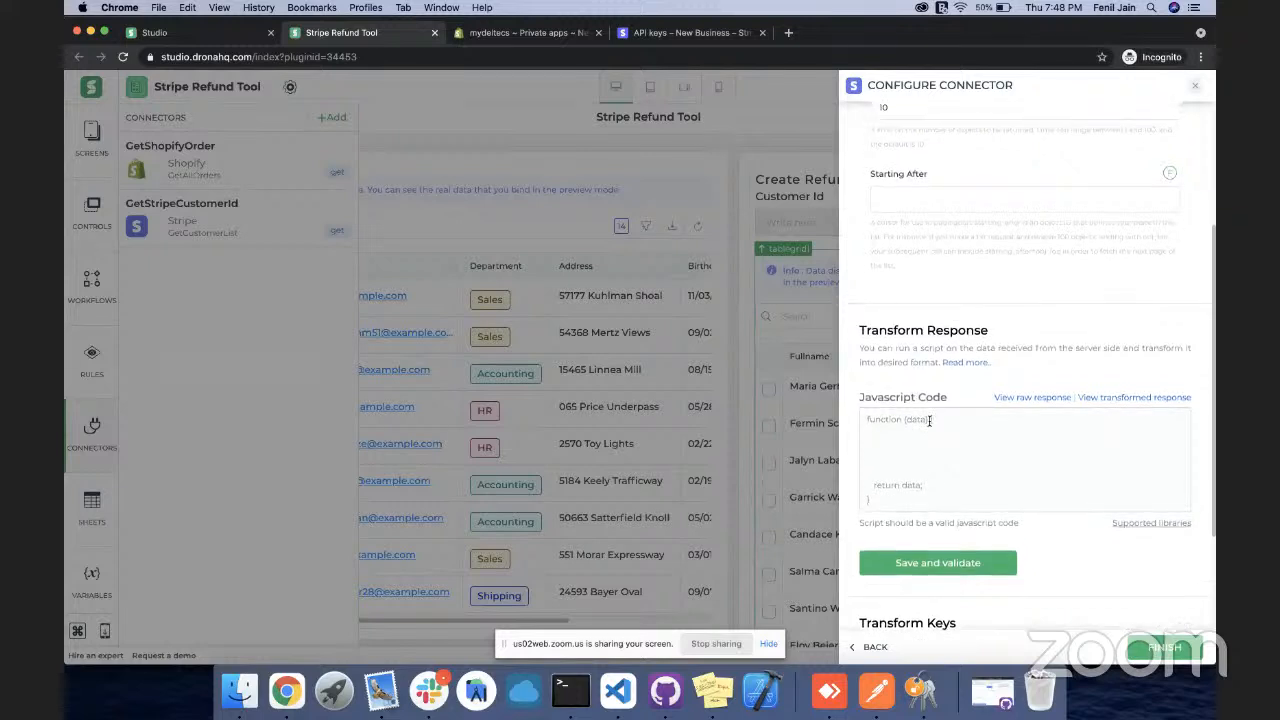
{"action": "scroll", "coordinate": [929, 421], "scroll_direction": "up", "scroll_amount": 3}
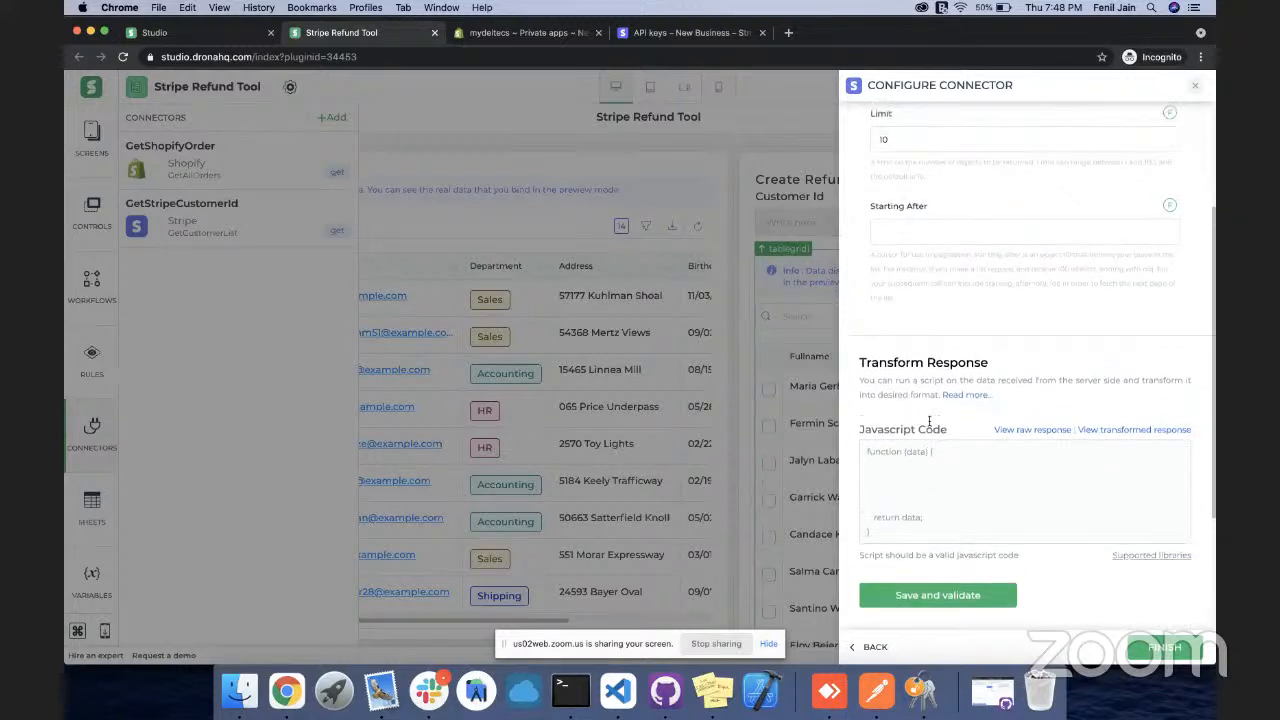
{"action": "scroll", "coordinate": [929, 421], "scroll_direction": "down", "scroll_amount": 1}
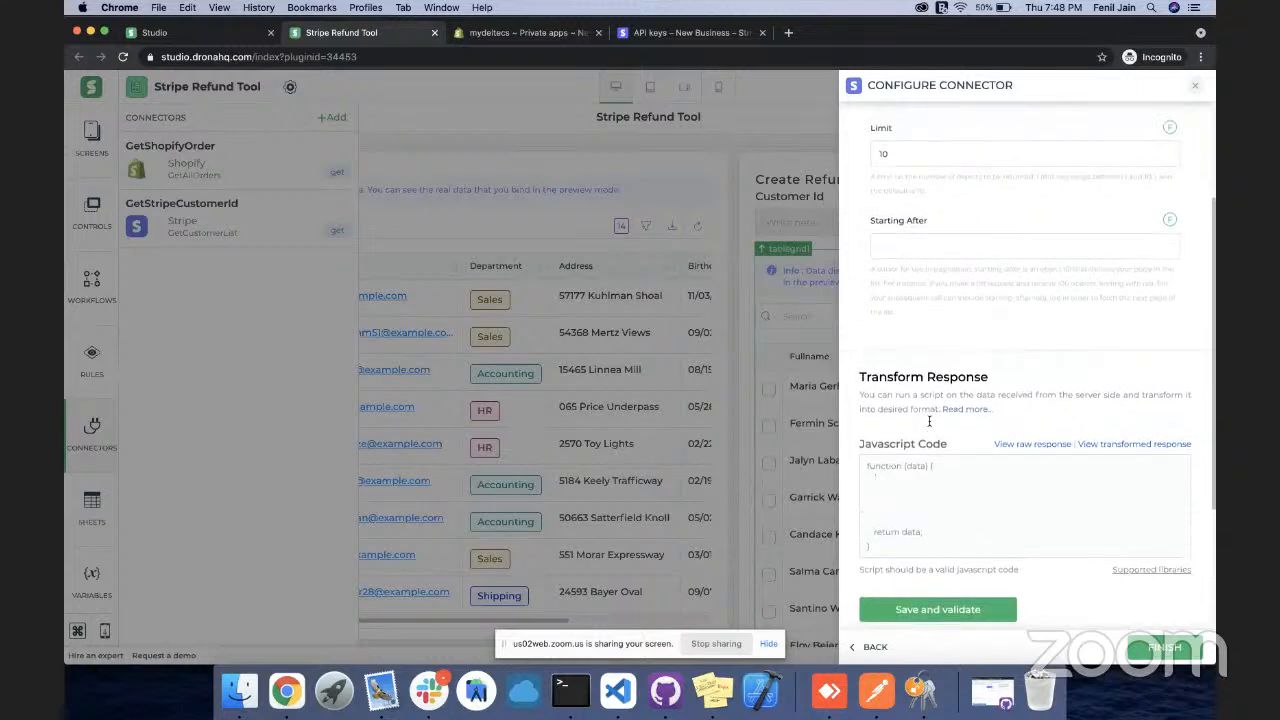
{"action": "scroll", "coordinate": [929, 421], "scroll_direction": "up", "scroll_amount": 5}
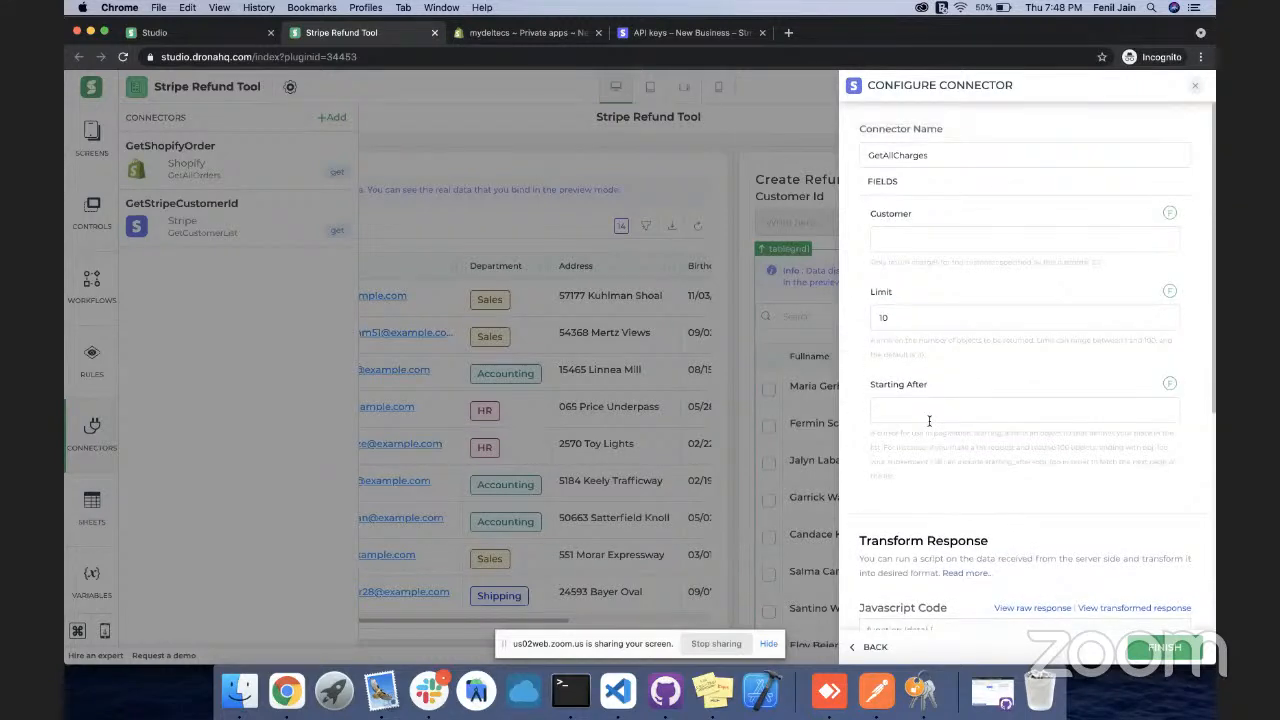
{"action": "scroll", "coordinate": [929, 421], "scroll_direction": "down", "scroll_amount": 8}
{"action": "scroll", "coordinate": [929, 421], "scroll_direction": "up", "scroll_amount": 5}
{"action": "scroll", "coordinate": [929, 421], "scroll_direction": "up", "scroll_amount": 3}
Bind Customer to customerid and raise Limit from 10 to 100, then finish the connector
{"action": "left_click", "coordinate": [1169, 215]}
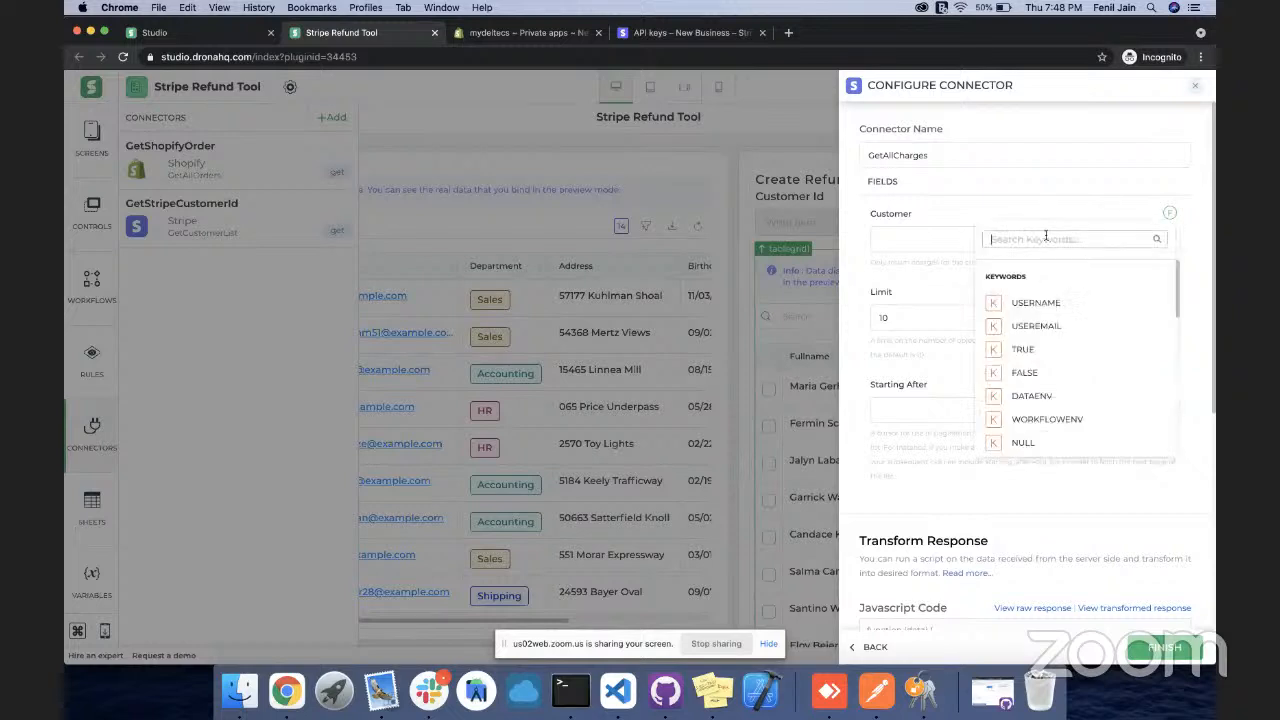
{"action": "type", "text": "cu"}
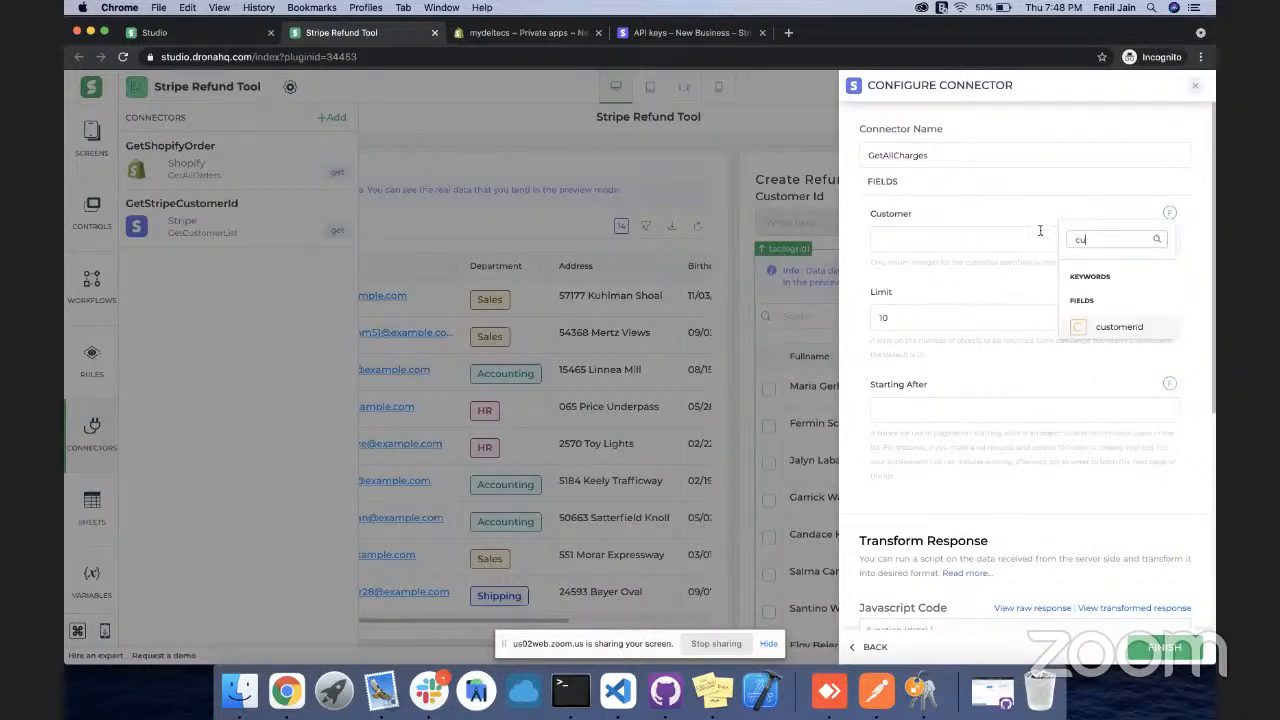
{"action": "left_click", "coordinate": [1088, 330]}
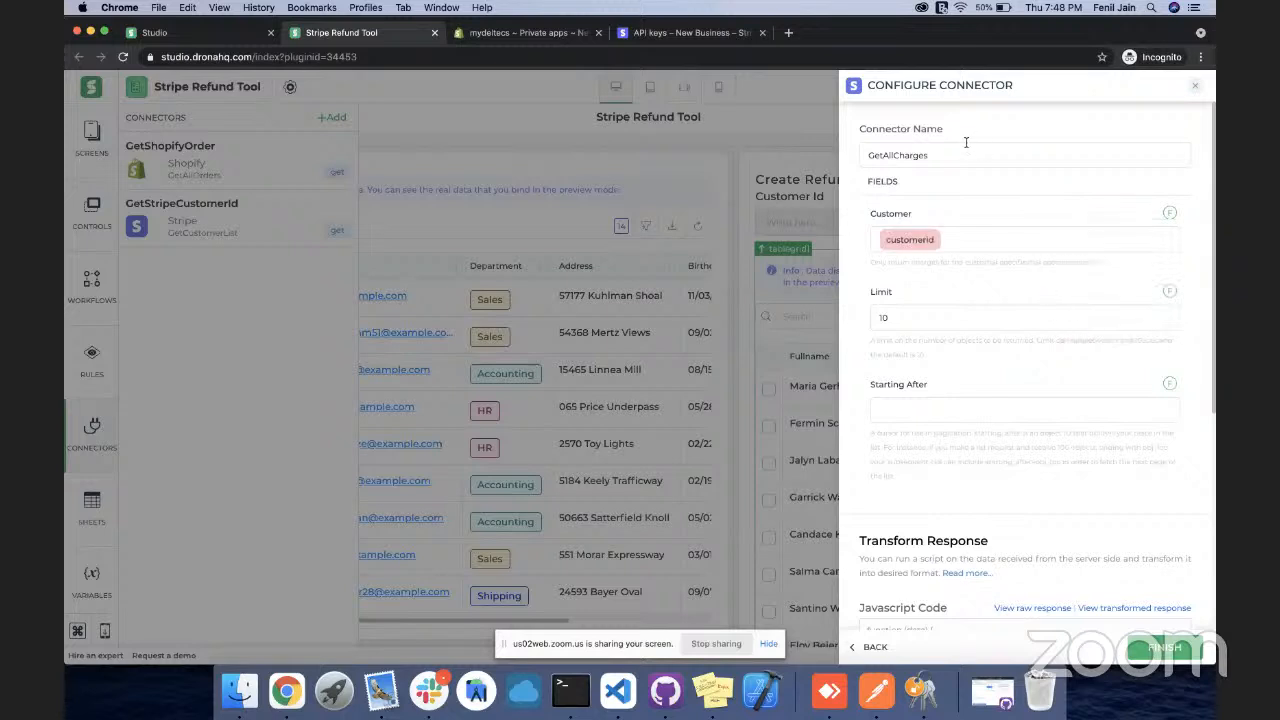
{"action": "scroll", "coordinate": [945, 290], "scroll_direction": "down", "scroll_amount": 5}
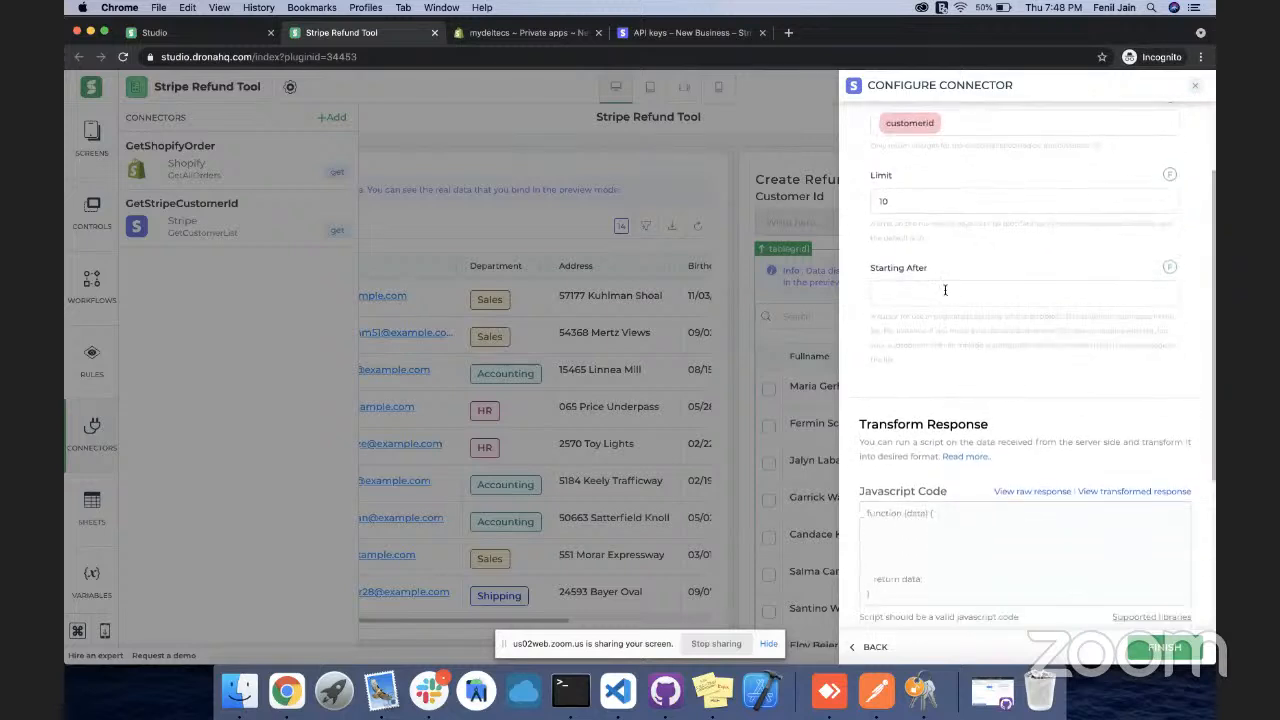
{"action": "scroll", "coordinate": [945, 290], "scroll_direction": "up", "scroll_amount": 4}
{"action": "left_click", "coordinate": [930, 289]}
{"action": "double_click", "coordinate": [930, 289]}
{"action": "type", "text": "100"}
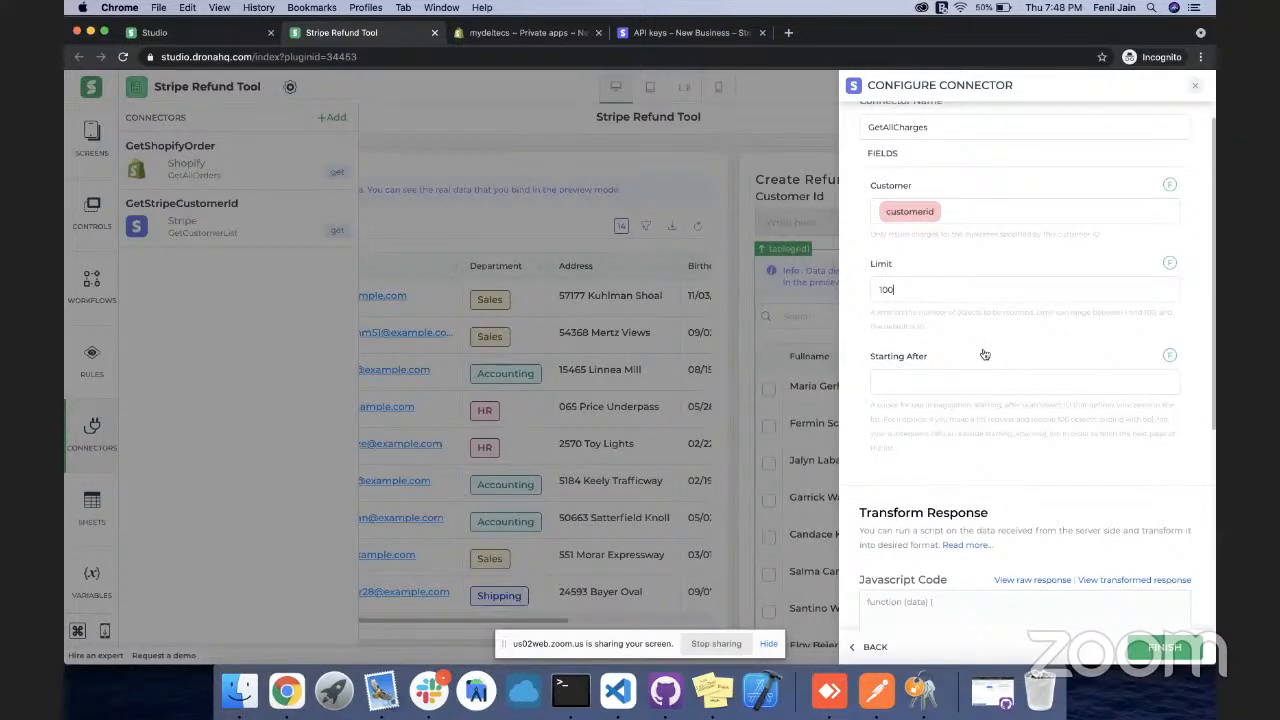
{"action": "scroll", "coordinate": [984, 355], "scroll_direction": "down", "scroll_amount": 5}
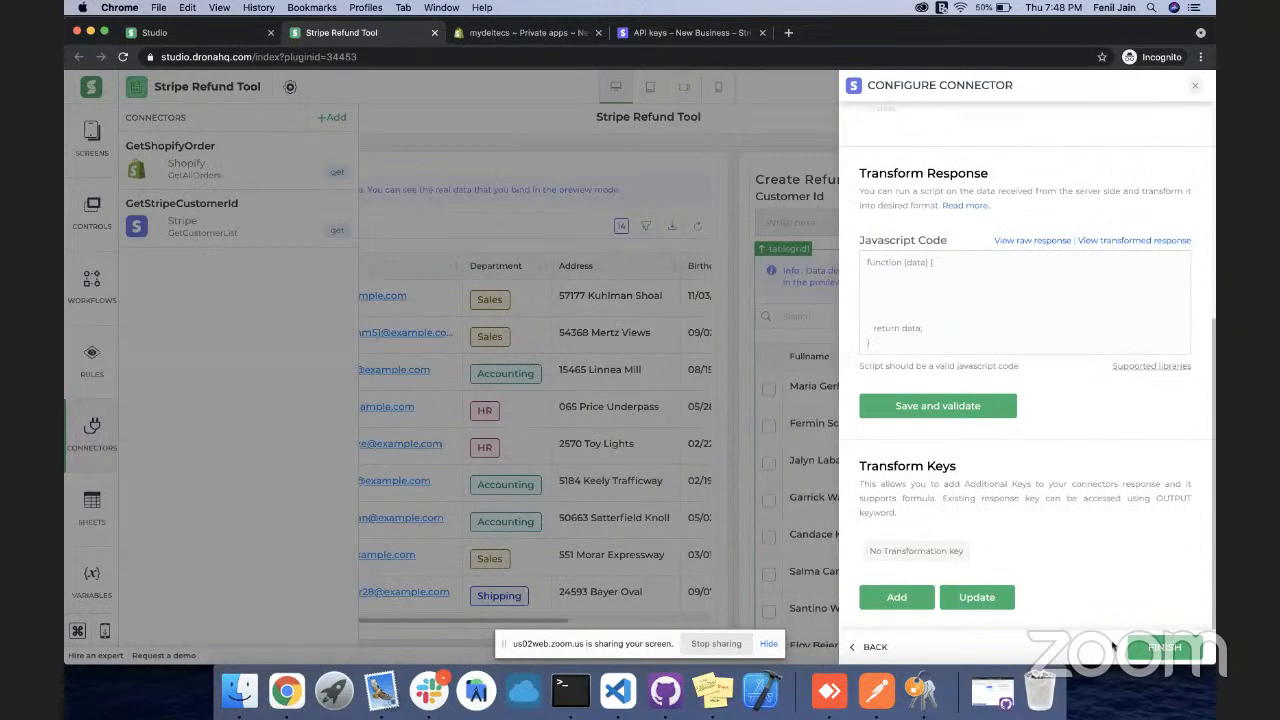
{"action": "left_click", "coordinate": [1142, 650]}
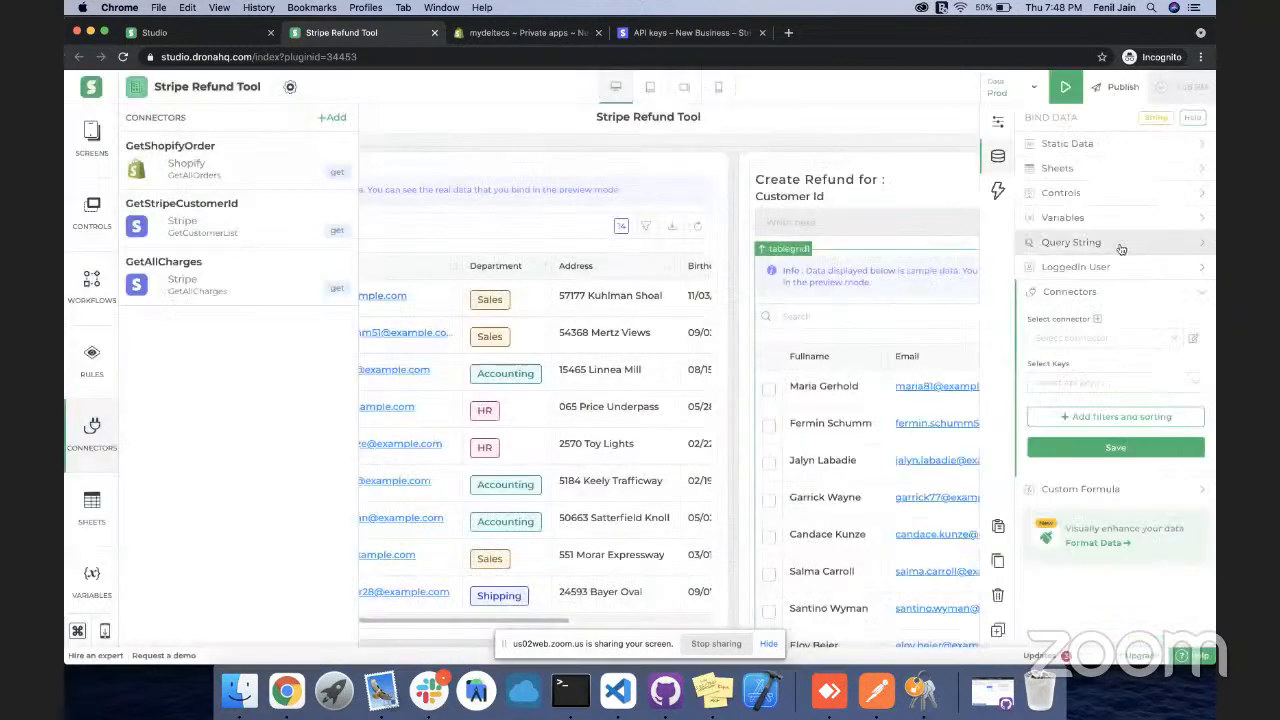
Bind the charges table to GetAllCharges with keys data.id, data.amount and data.status
{"action": "left_click", "coordinate": [1090, 339]}
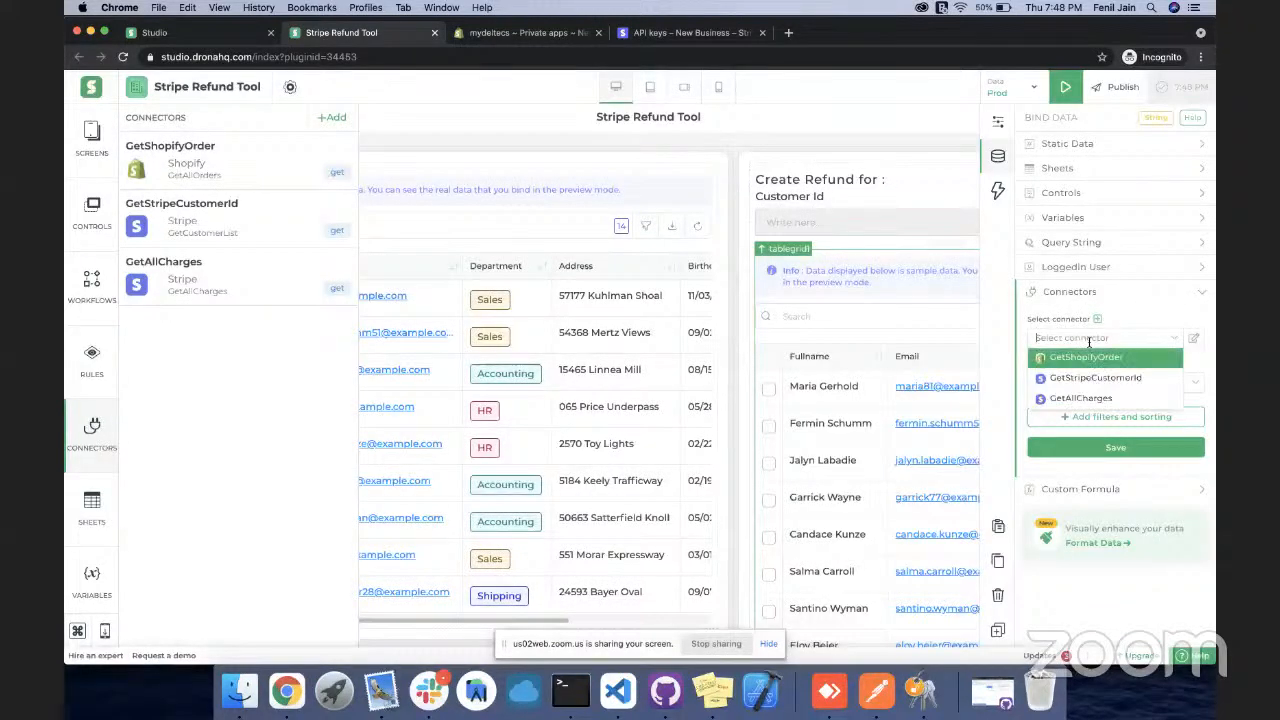
{"action": "left_click", "coordinate": [1090, 400]}
{"action": "left_click", "coordinate": [1074, 383]}
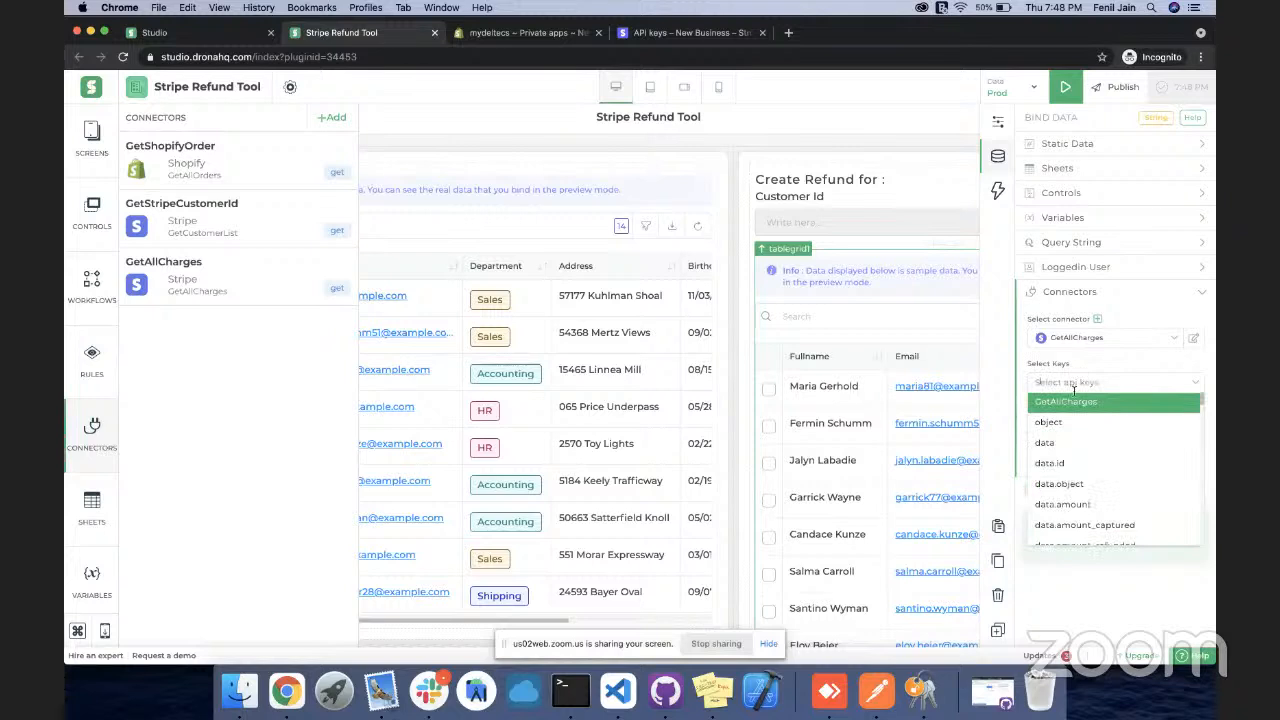
{"action": "left_click", "coordinate": [1064, 465]}
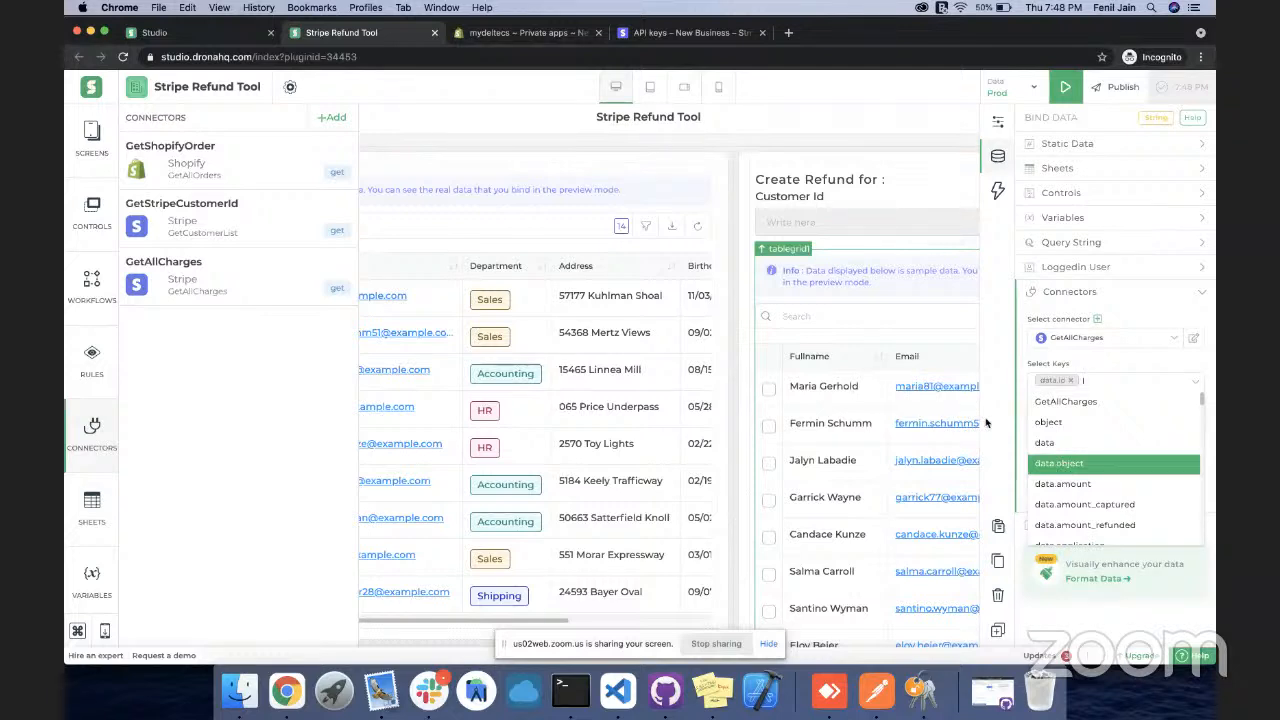
{"action": "left_click", "coordinate": [1067, 485]}
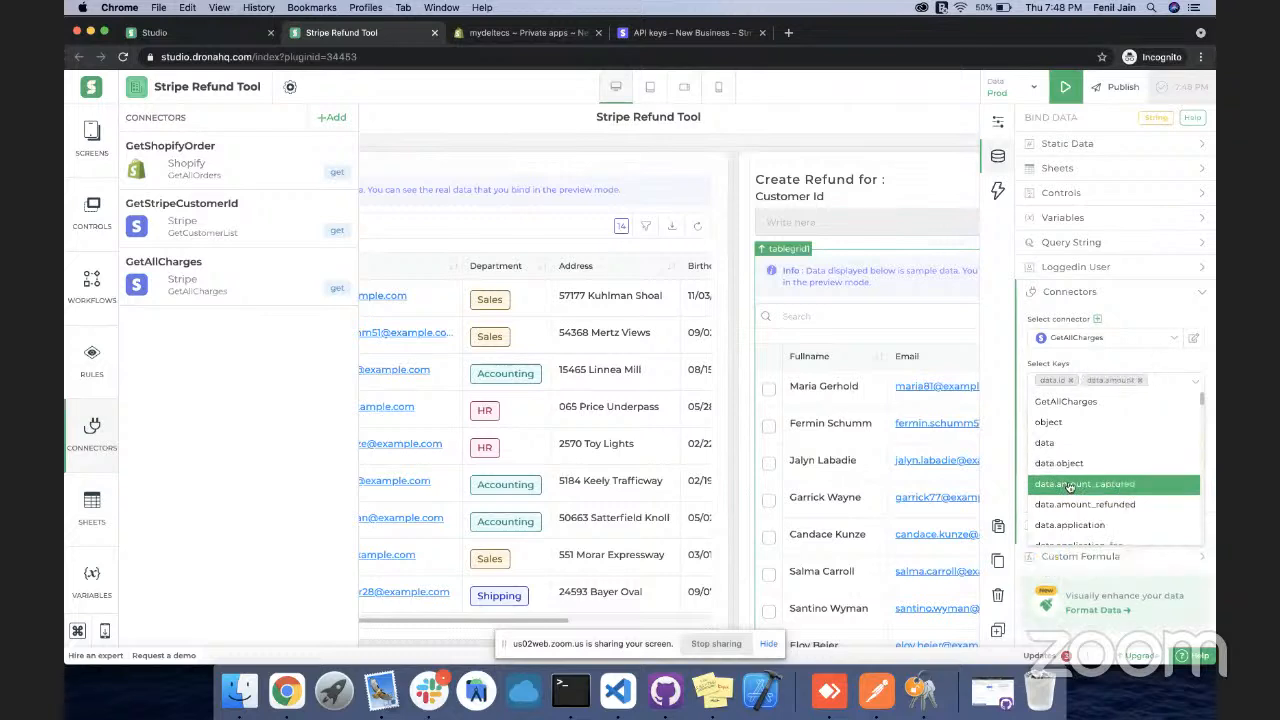
{"action": "scroll", "coordinate": [1069, 486], "scroll_direction": "down", "scroll_amount": 3}
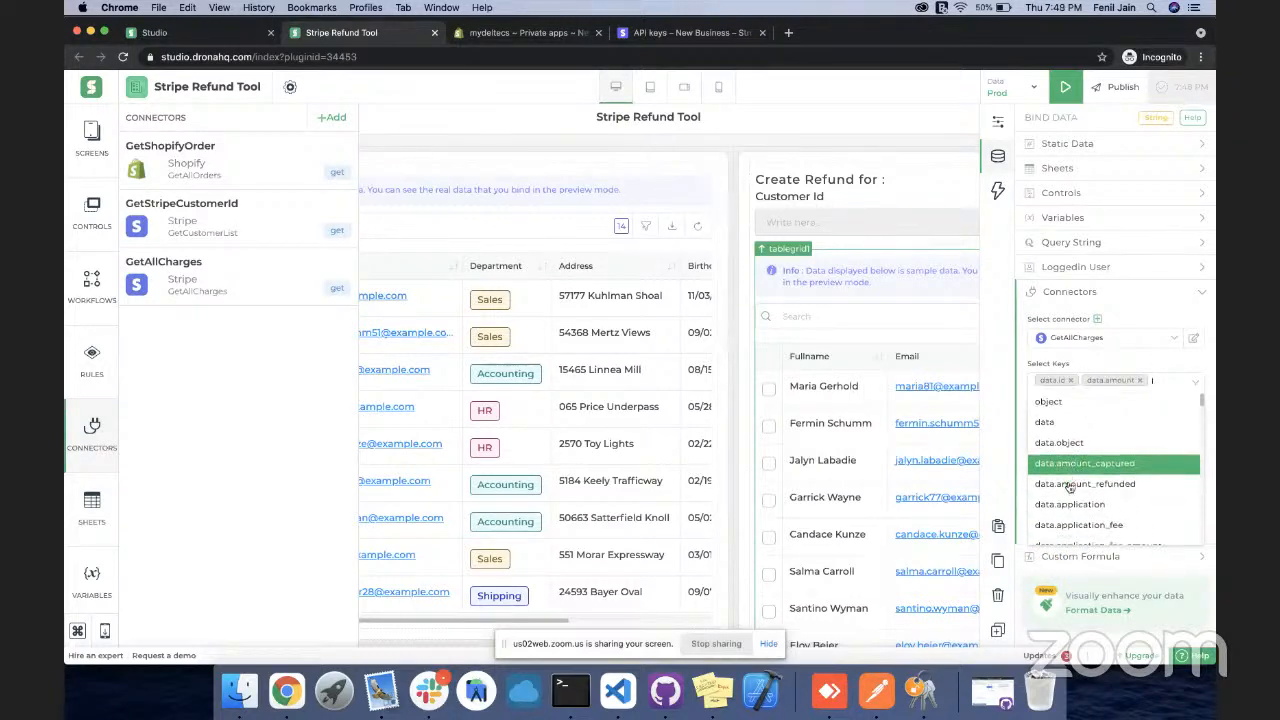
{"action": "scroll", "coordinate": [1069, 486], "scroll_direction": "down", "scroll_amount": 2}
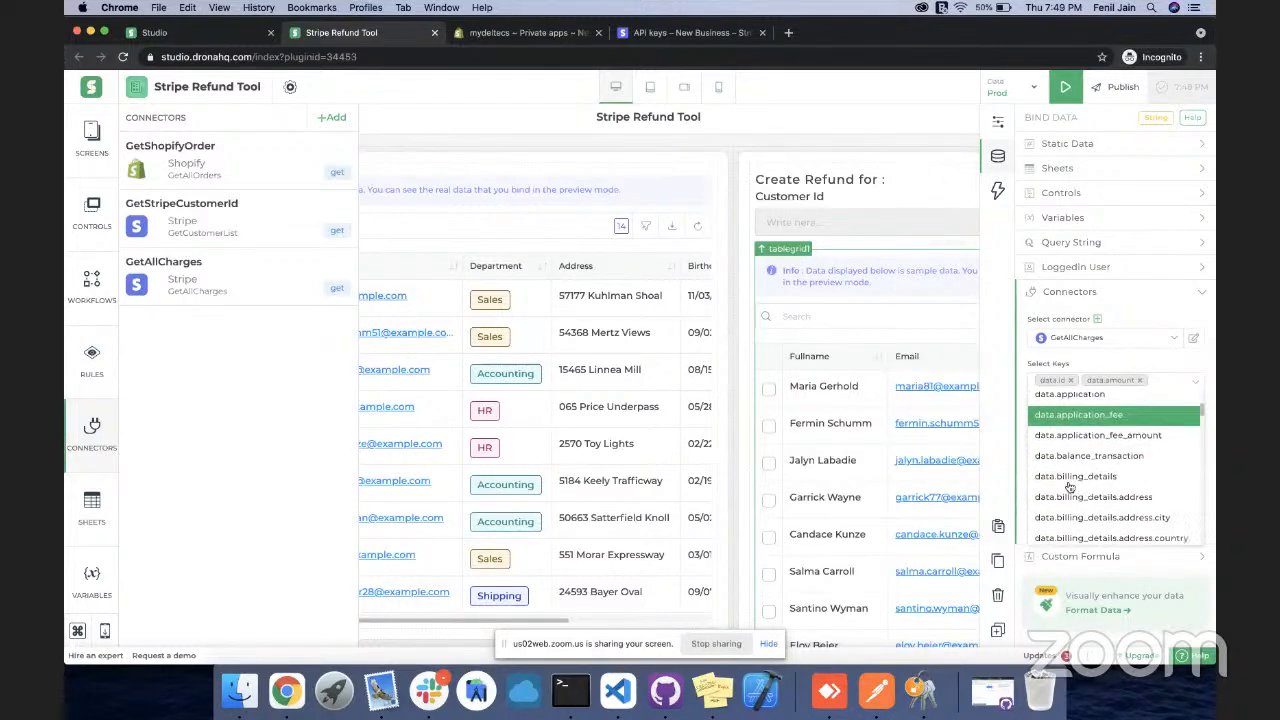
{"action": "type", "text": "data.s"}
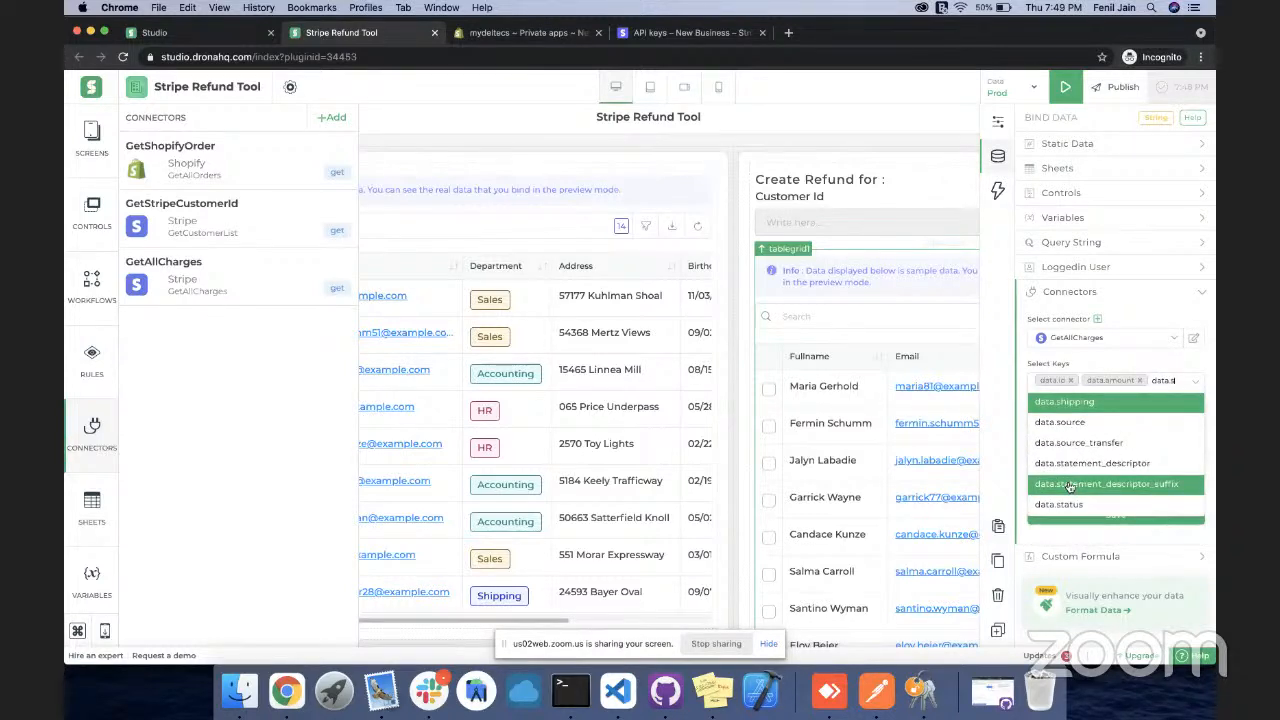
{"action": "left_click", "coordinate": [1062, 504]}
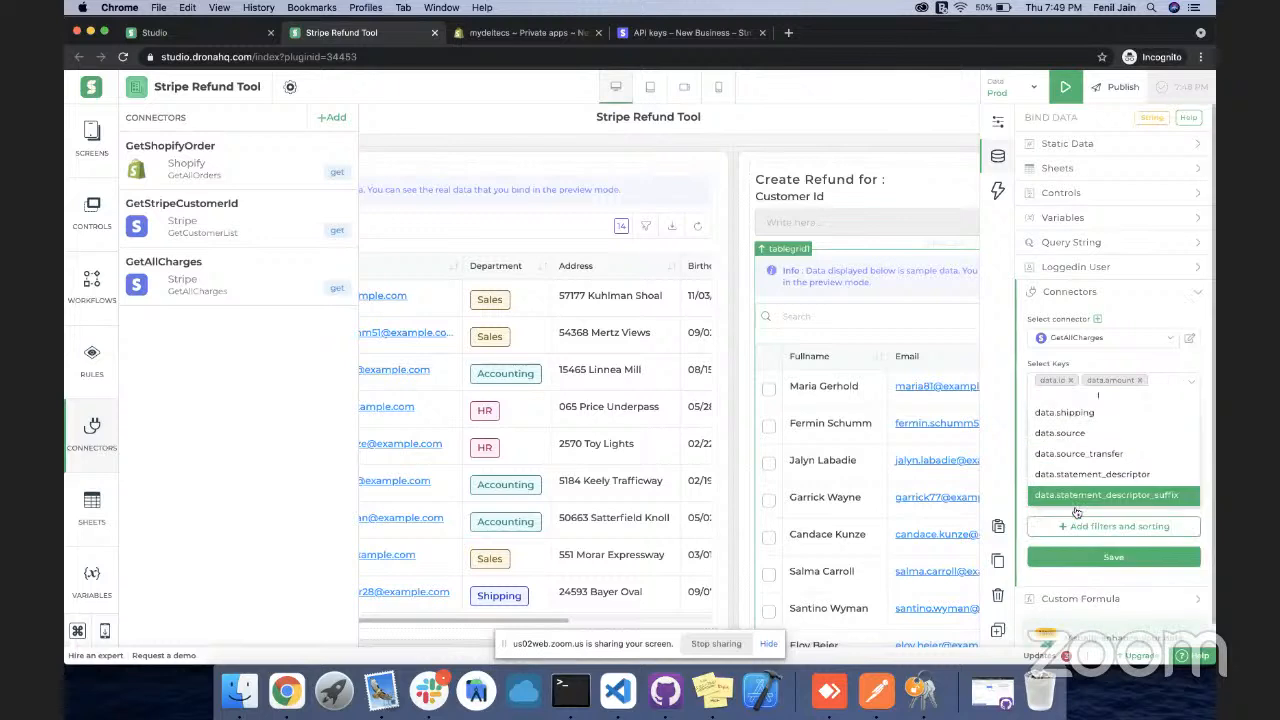
{"action": "left_click", "coordinate": [1122, 368]}
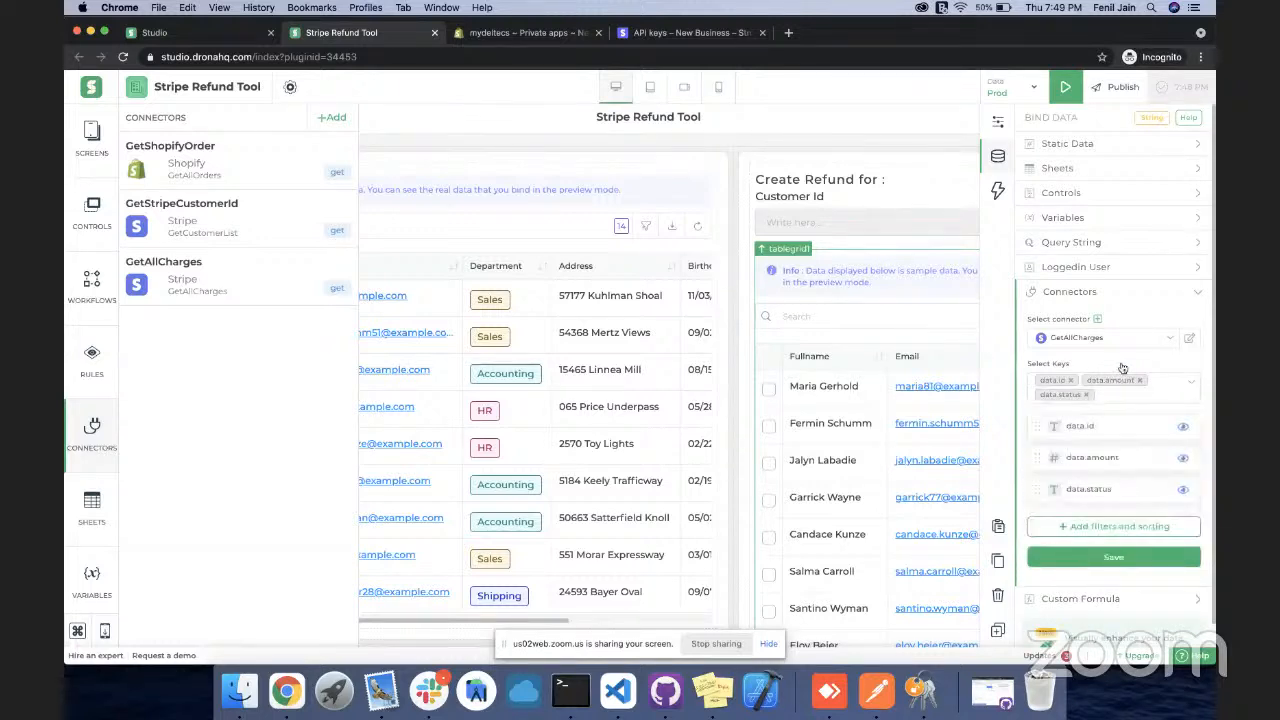
Label the columns ID, Amount and Status and save the table's binding
{"action": "double_click", "coordinate": [1082, 426]}
{"action": "type", "text": "ID"}
{"action": "double_click", "coordinate": [1088, 457]}
{"action": "triple_click", "coordinate": [1088, 457]}
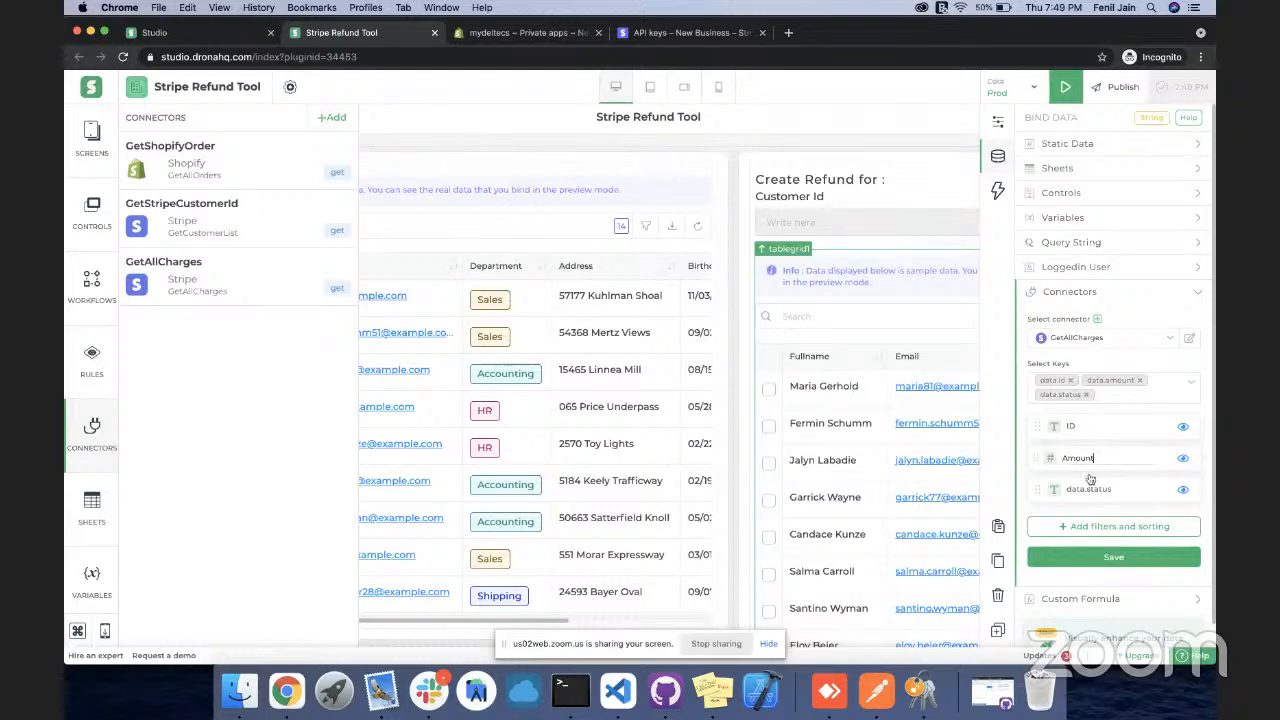
{"action": "double_click", "coordinate": [1093, 488]}
{"action": "type", "text": "Statut"}
{"action": "left_click", "coordinate": [1108, 558]}
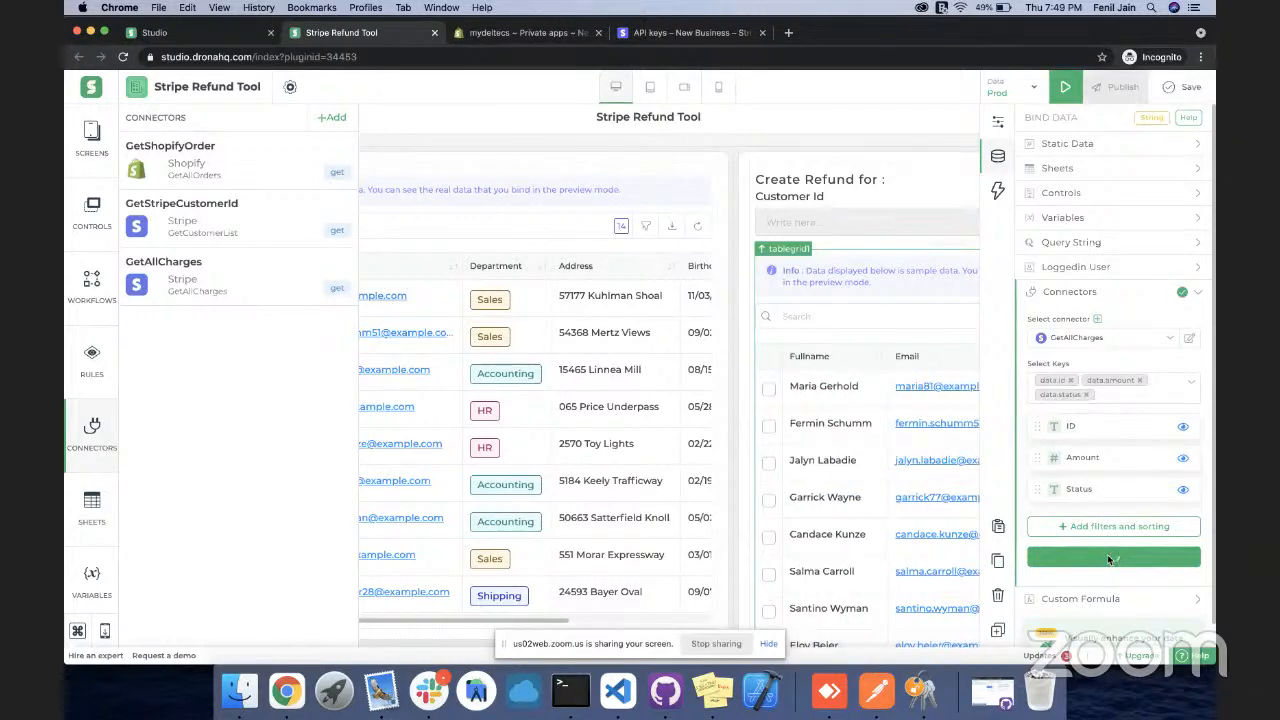
Save the field selection and review the resulting BINDAPI formula over GetAllCharges id, amount and status
{"action": "left_click", "coordinate": [1105, 575]}
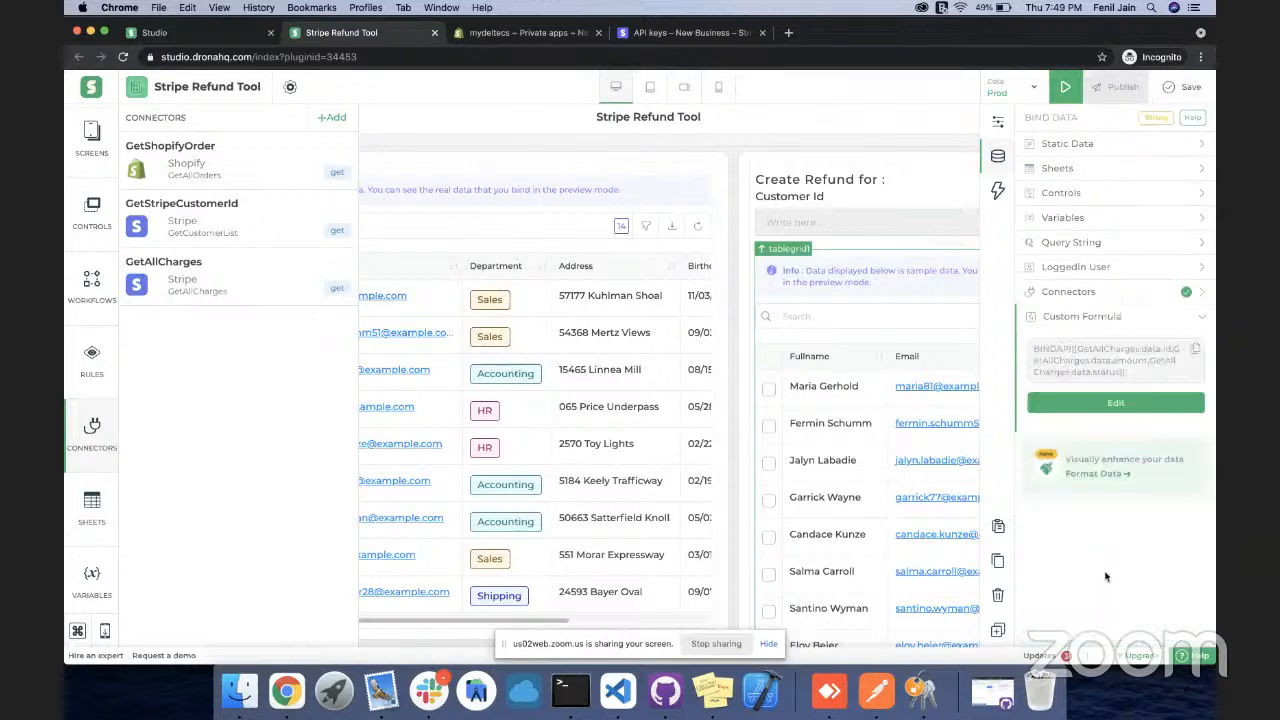
{"action": "left_click", "coordinate": [1105, 405]}
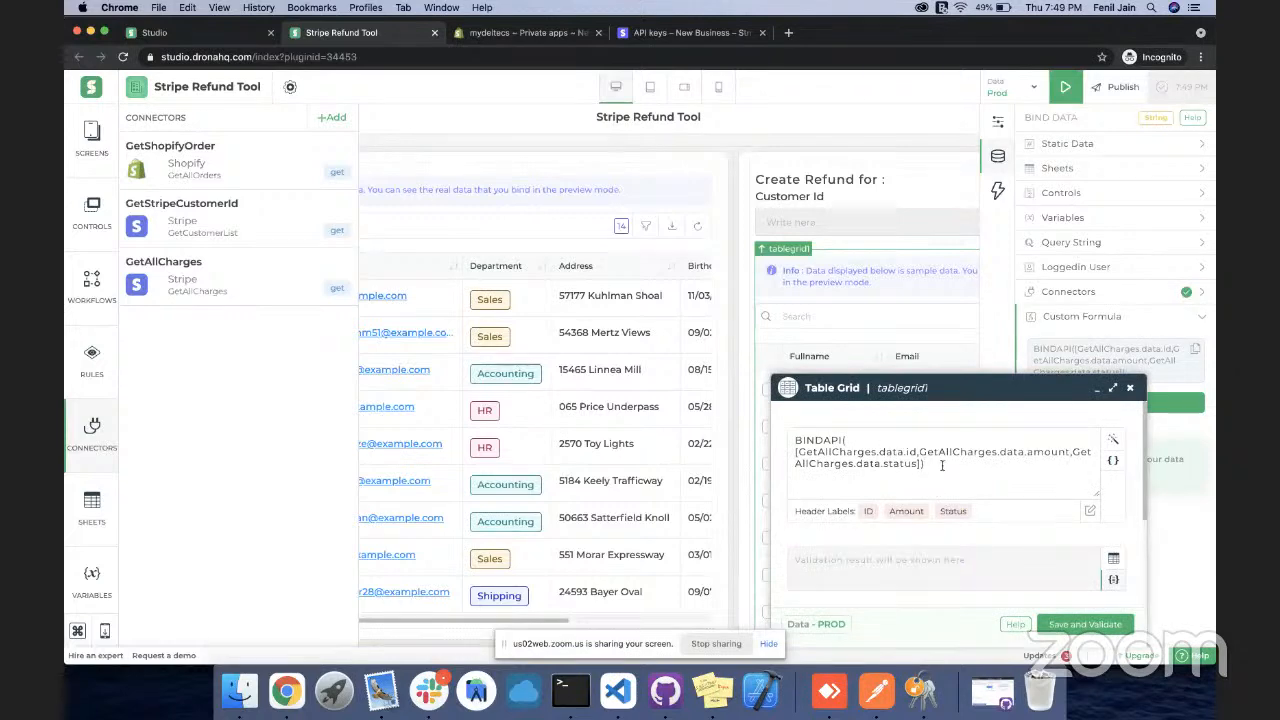
{"action": "left_click", "coordinate": [1132, 389]}
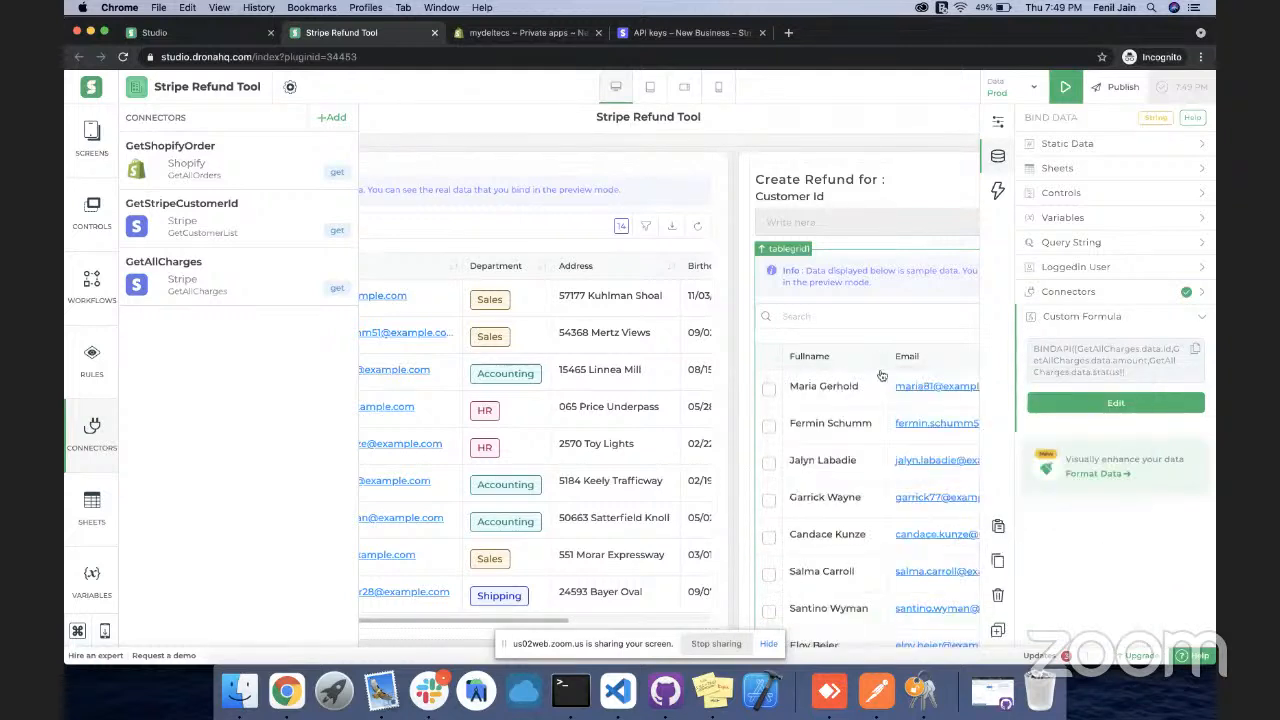
Enter 1 as the charges table's Default Selected Row in its Display properties
{"action": "left_click", "coordinate": [997, 124]}
{"action": "scroll", "coordinate": [1044, 387], "scroll_direction": "down", "scroll_amount": 5}
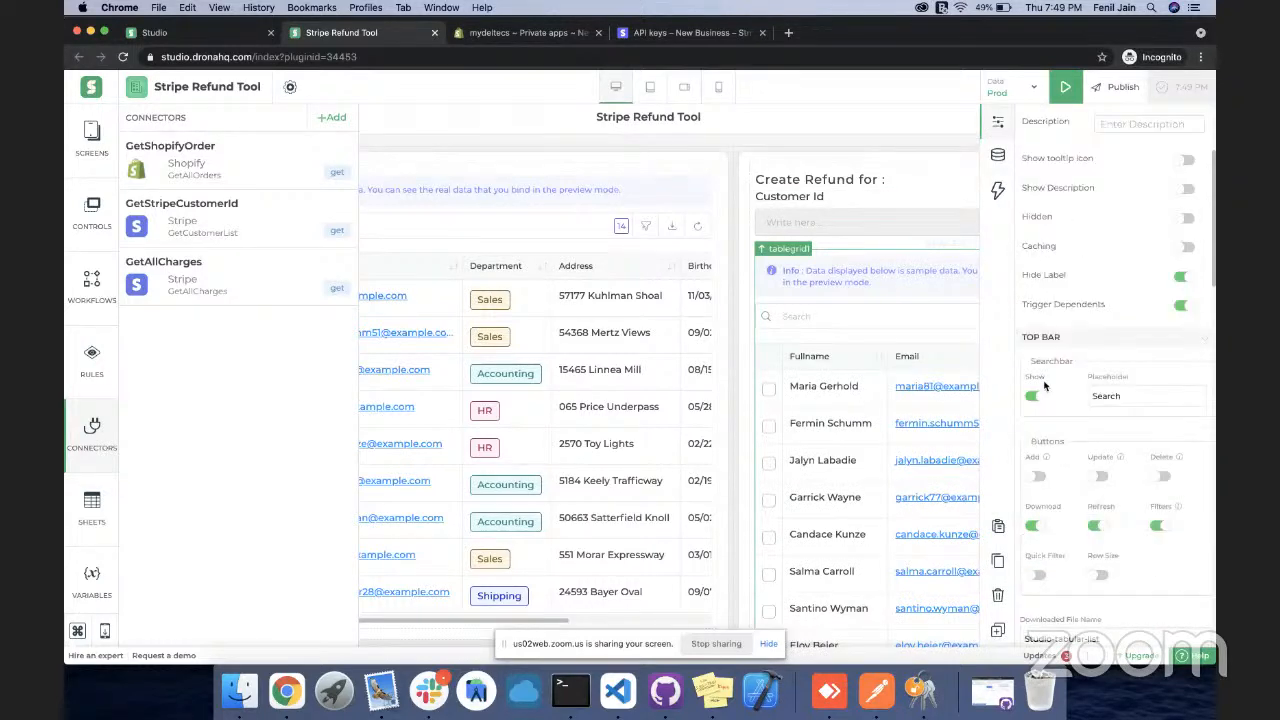
{"action": "scroll", "coordinate": [1044, 387], "scroll_direction": "down", "scroll_amount": 10}
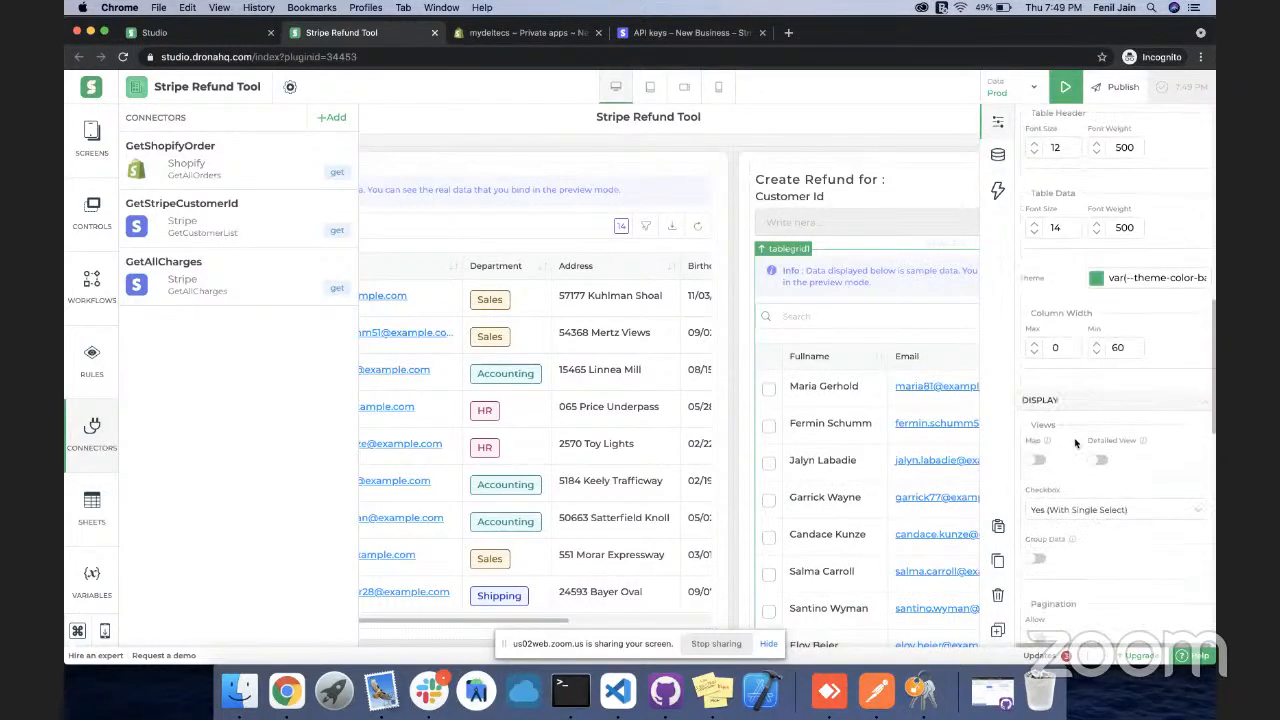
{"action": "scroll", "coordinate": [1075, 443], "scroll_direction": "down", "scroll_amount": 3}
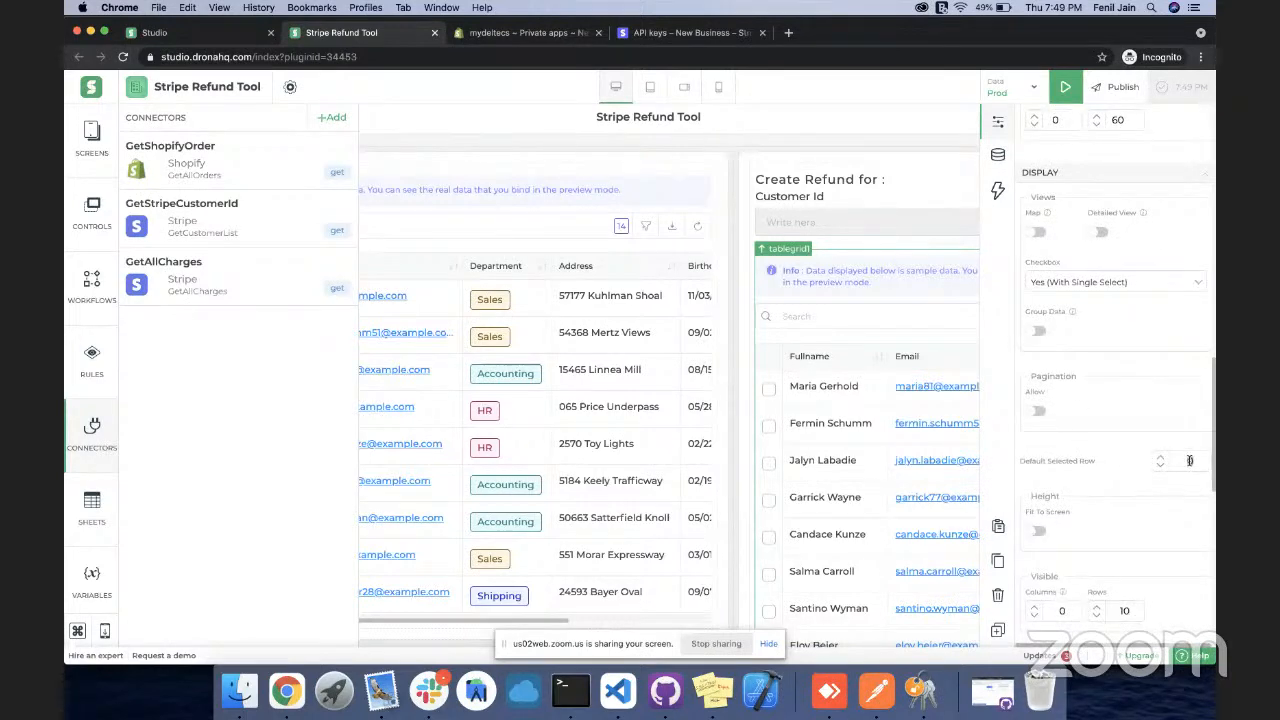
{"action": "type", "text": "1"}
{"action": "left_click", "coordinate": [1163, 486]}
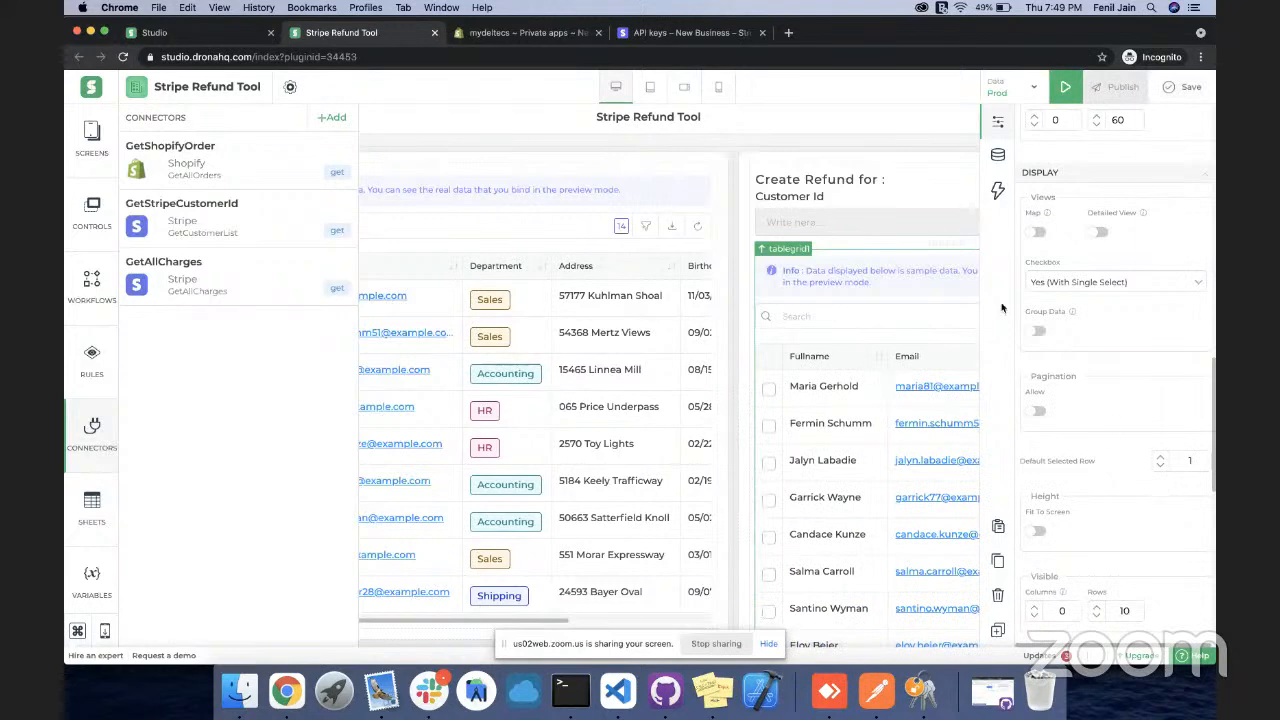
Look through the orders table's properties for comparison
{"action": "left_click", "coordinate": [572, 207]}
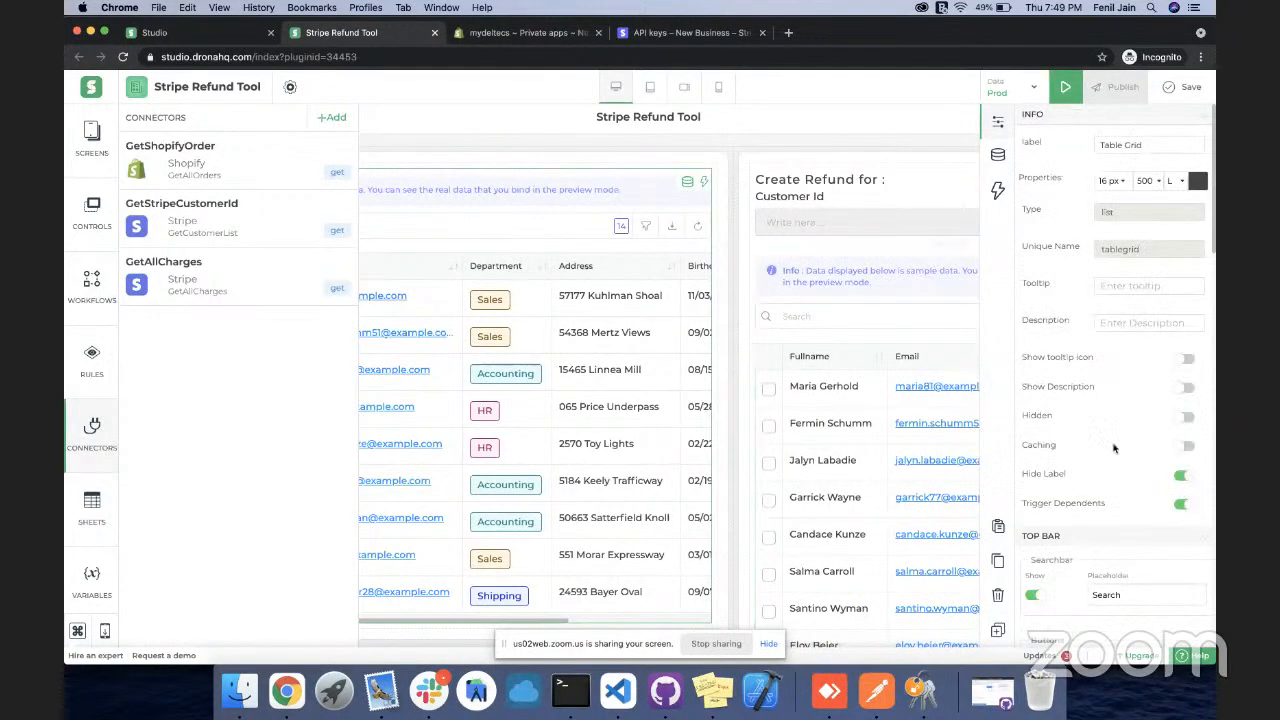
{"action": "scroll", "coordinate": [1114, 449], "scroll_direction": "down", "scroll_amount": 5}
{"action": "scroll", "coordinate": [1114, 449], "scroll_direction": "down", "scroll_amount": 10}
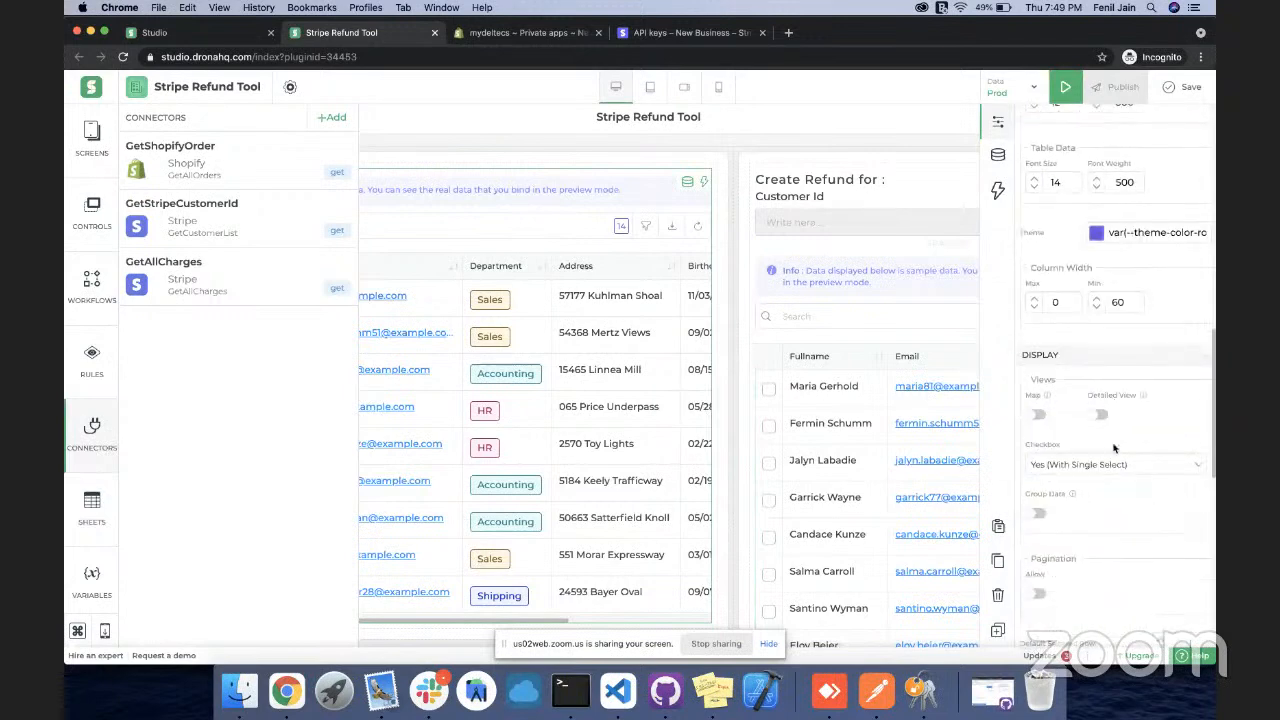
{"action": "scroll", "coordinate": [1114, 449], "scroll_direction": "down", "scroll_amount": 1}
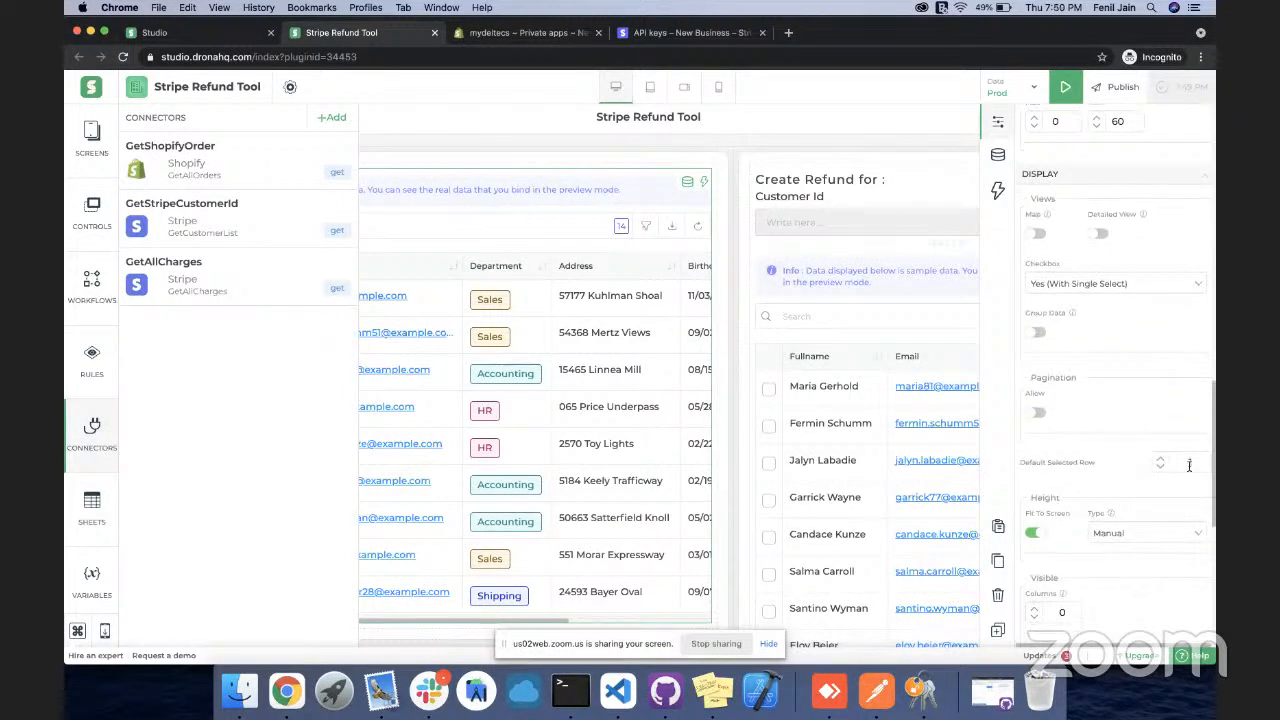
{"action": "scroll", "coordinate": [1138, 351], "scroll_direction": "up", "scroll_amount": 15}
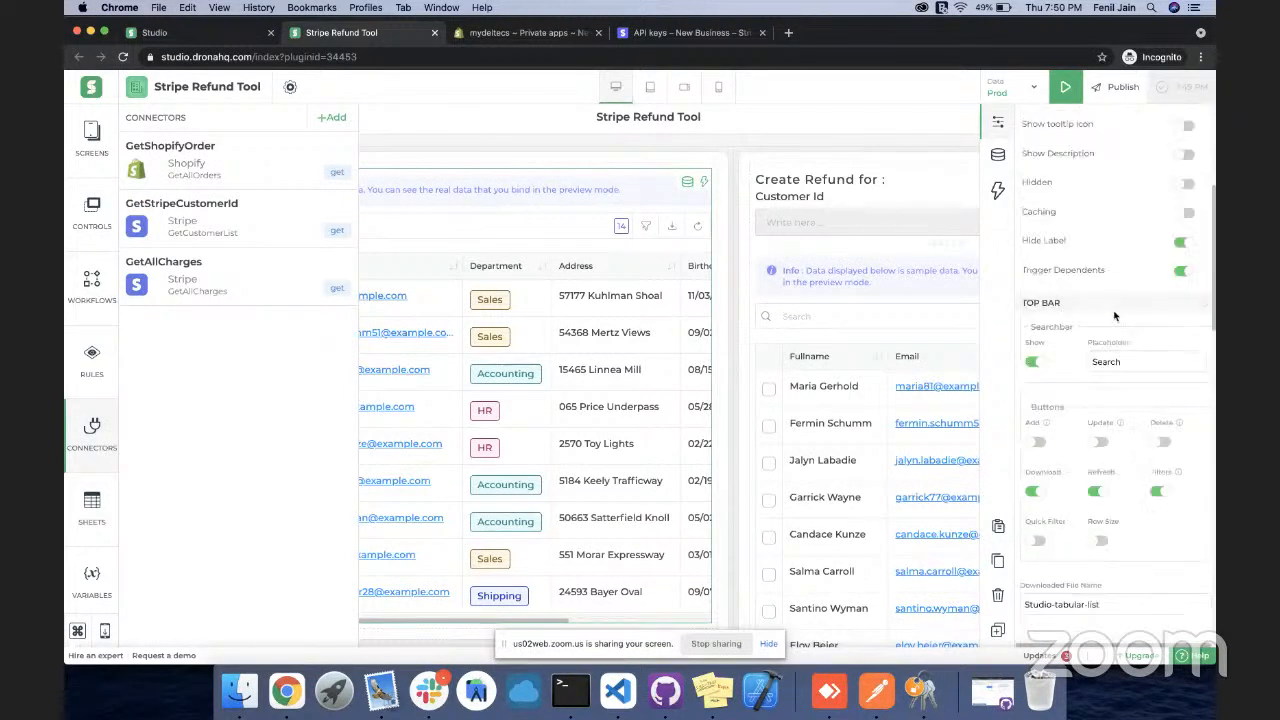
Preview the app and select orders #1004 and #1003 to see their customers' charges
{"action": "left_click", "coordinate": [1066, 100]}
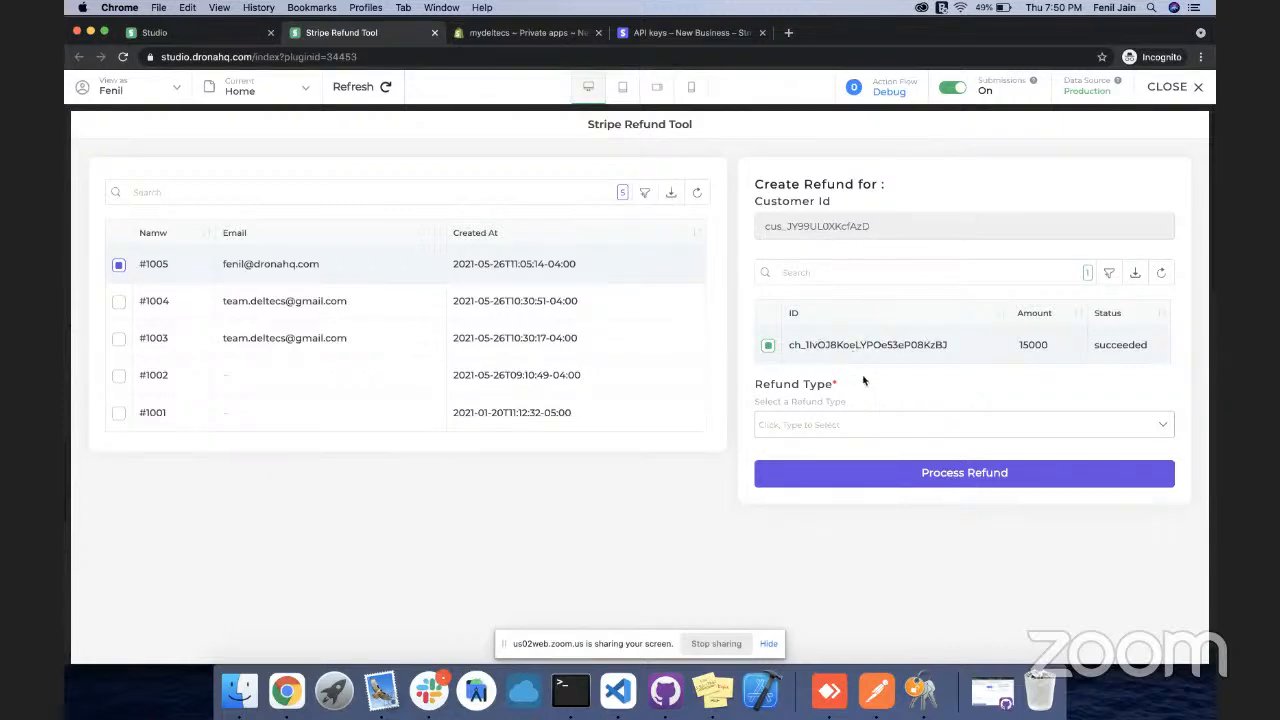
{"action": "left_click", "coordinate": [265, 303]}
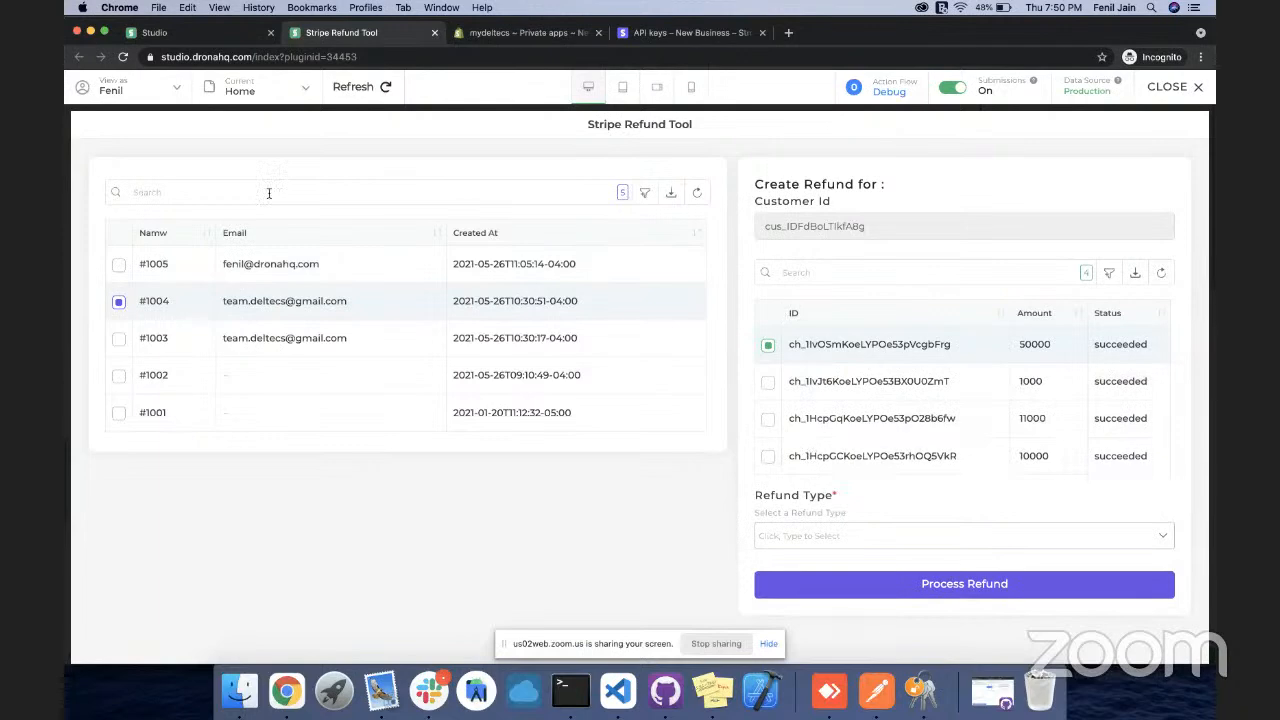
{"action": "left_click", "coordinate": [265, 338]}
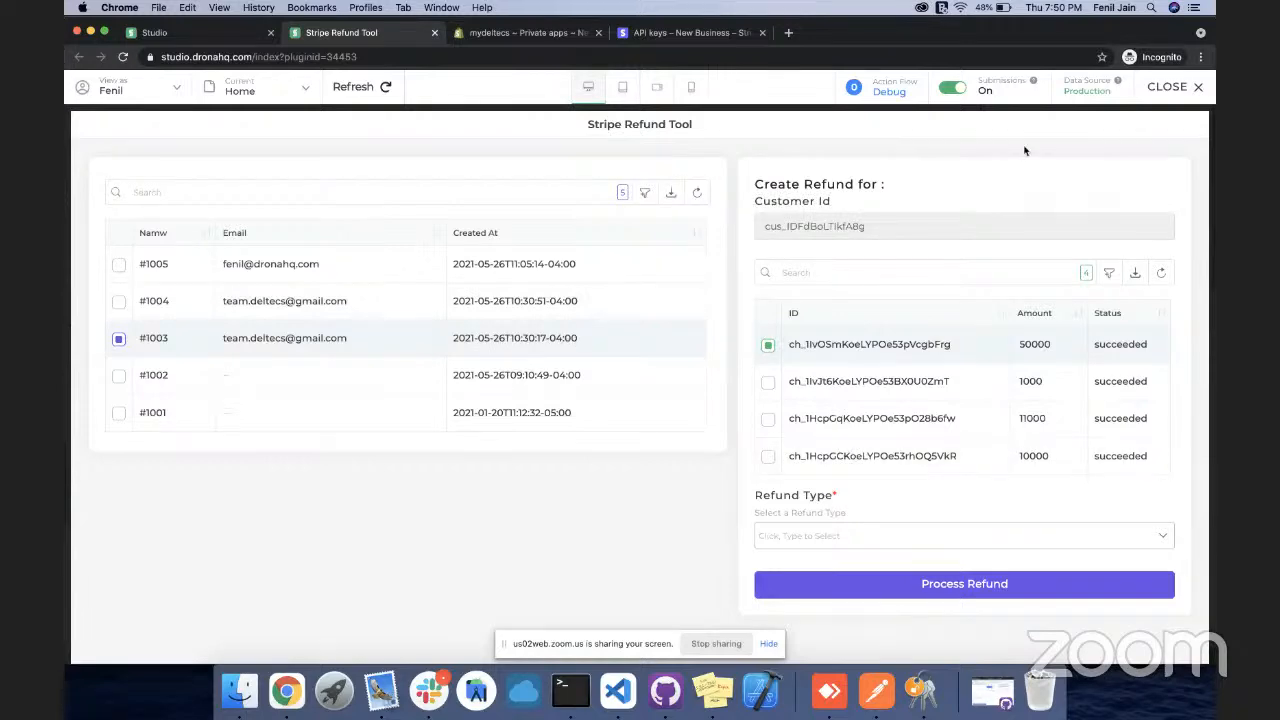
Exit the preview and open tablegrid1's Connectors binding in the Data tab
{"action": "left_click", "coordinate": [1157, 90]}
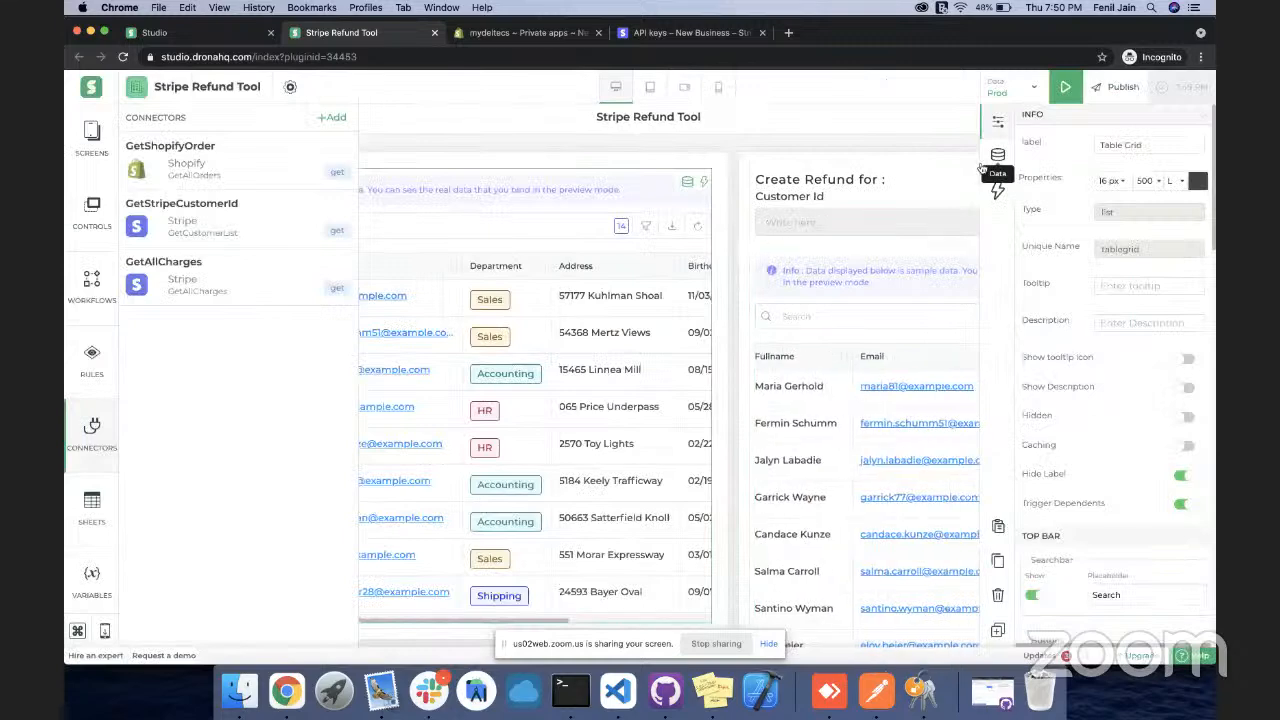
{"action": "left_click", "coordinate": [875, 257]}
{"action": "left_click", "coordinate": [873, 271]}
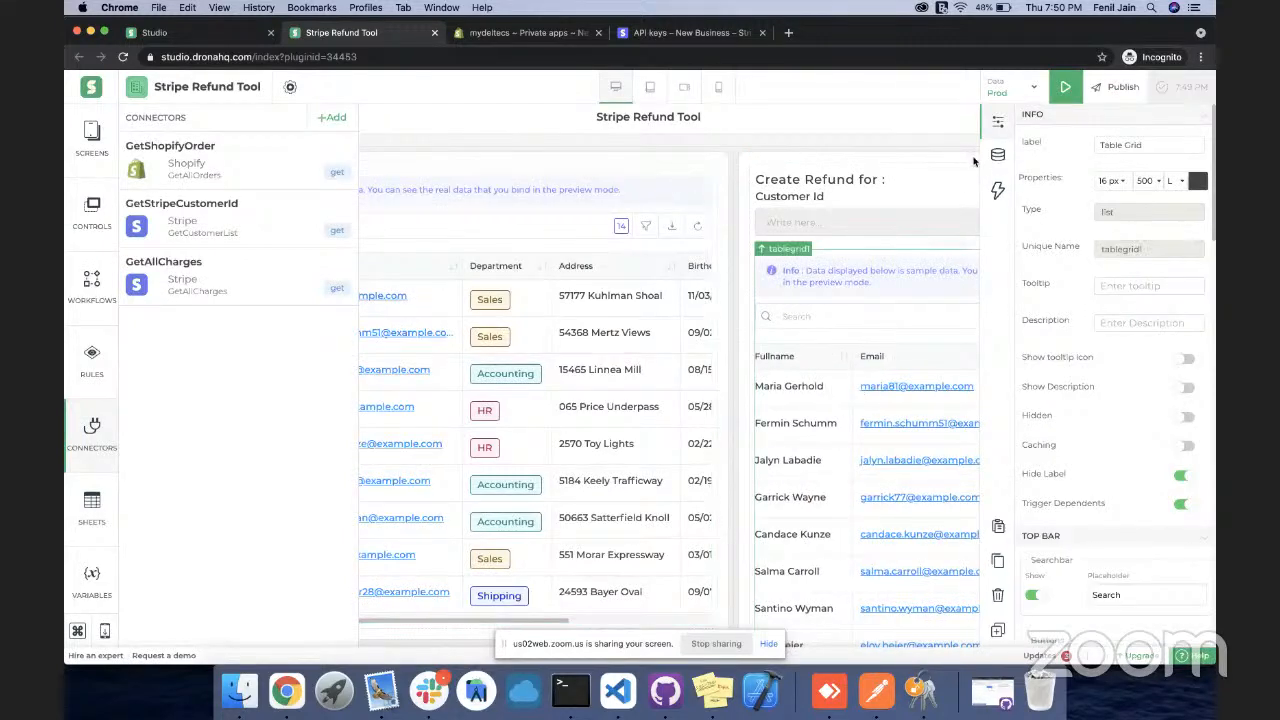
{"action": "left_click", "coordinate": [998, 158]}
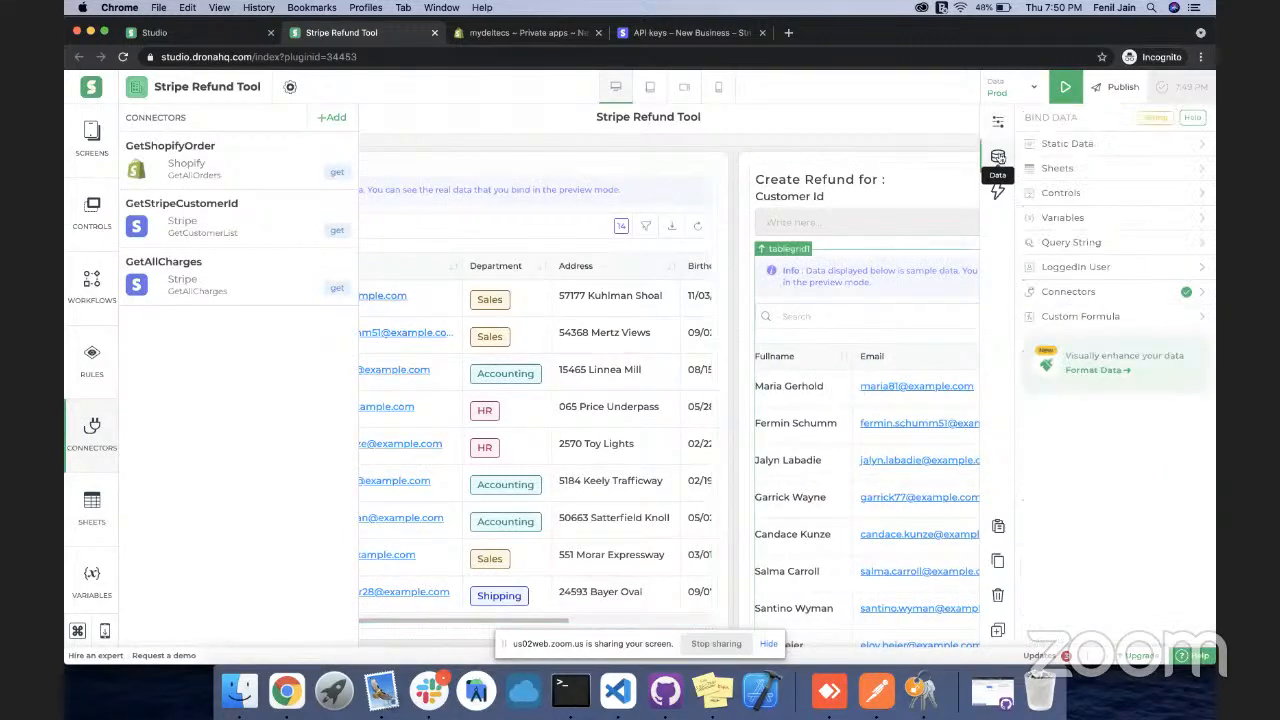
{"action": "left_click", "coordinate": [1061, 293]}
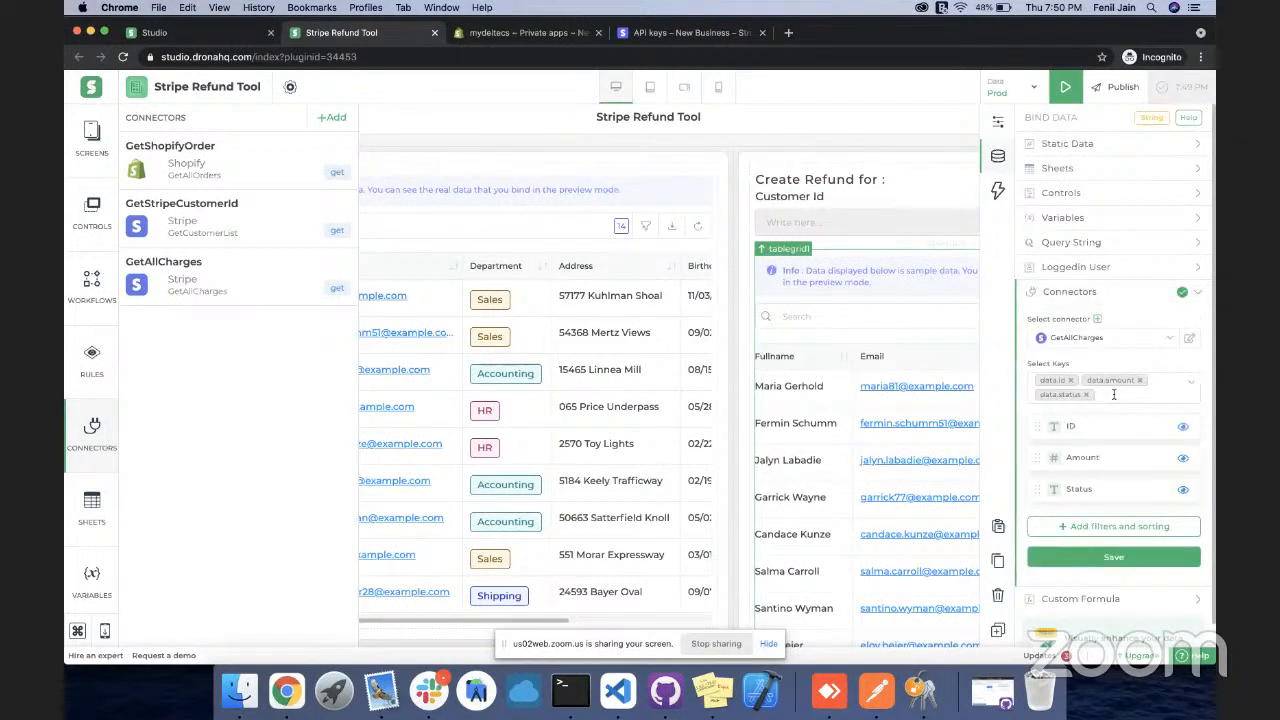
{"action": "scroll", "coordinate": [1112, 566], "scroll_direction": "down", "scroll_amount": 1}
Insert GetAllCharges.data.description right after the amount field in the custom formula
{"action": "left_click", "coordinate": [1112, 572]}
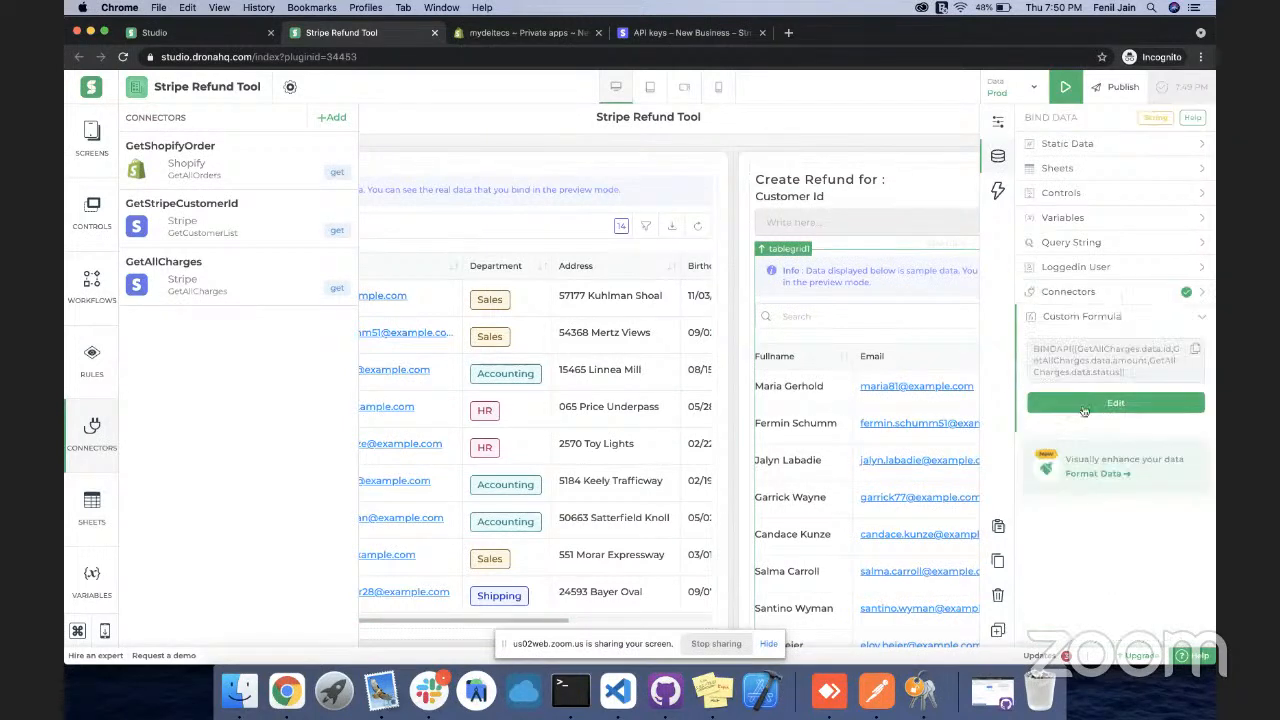
{"action": "left_click", "coordinate": [1088, 401]}
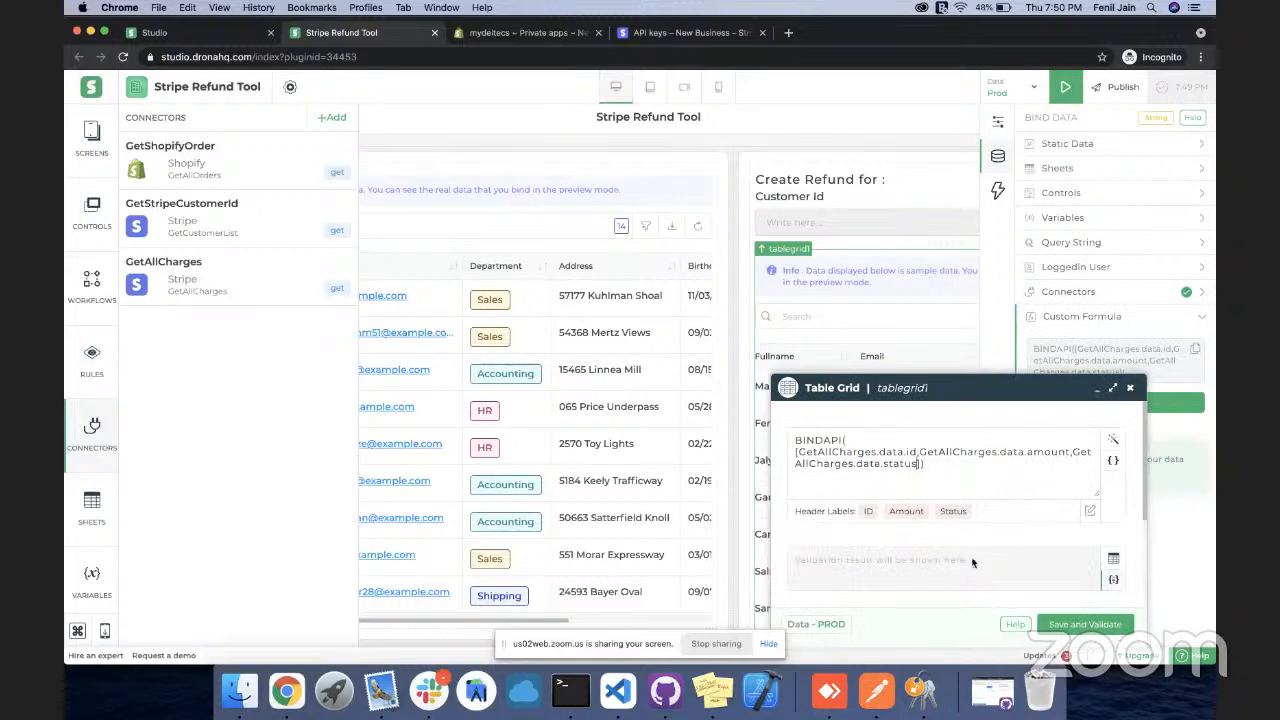
{"action": "type", "text": ",GetA"}
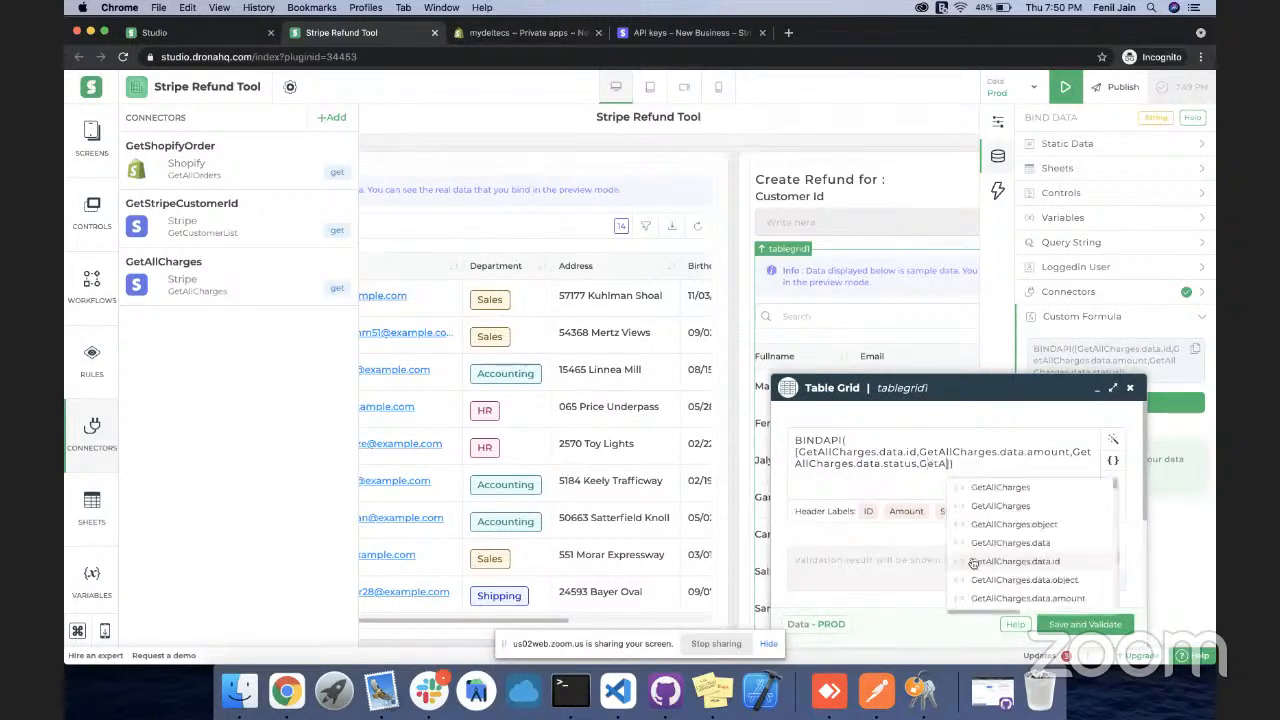
{"action": "left_click", "coordinate": [973, 561]}
{"action": "type", "text": ".des"}
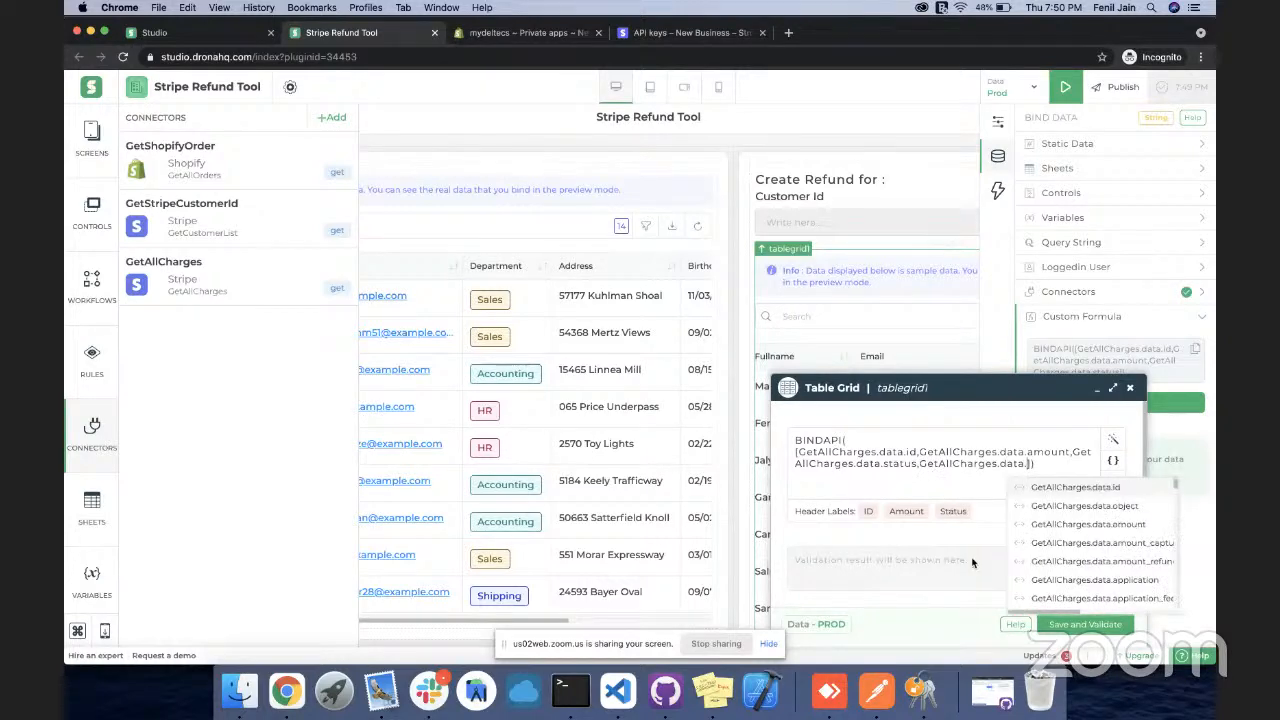
{"action": "key", "text": "Return"}
{"action": "key", "text": "alt+shift+Left"}
{"action": "key", "text": "alt+shift+Left"}
{"action": "key", "text": "alt+shift+Left"}
{"action": "key", "text": "super+c"}
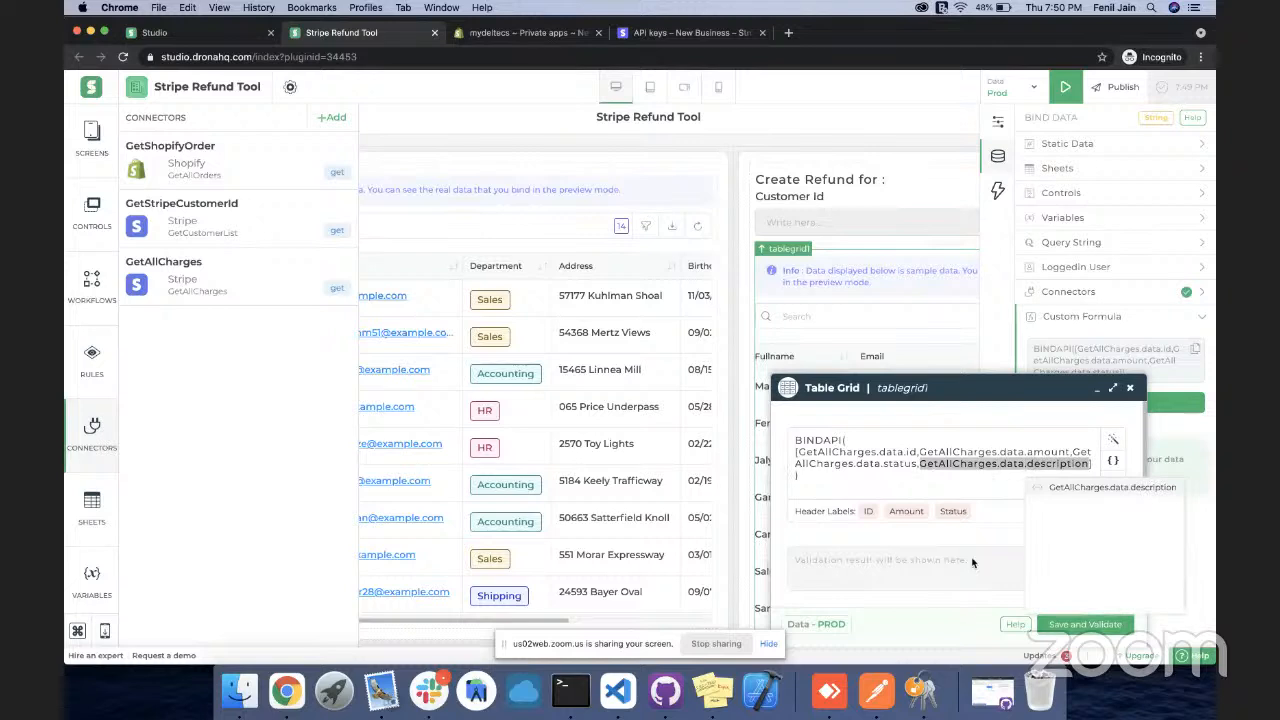
{"action": "key", "text": "BackSpace"}
{"action": "key", "text": "BackSpace"}
{"action": "key", "text": "super+Left"}
{"action": "key", "text": "alt+Left"}
{"action": "key", "text": "Left"}
{"action": "type", "text": ","}
{"action": "key", "text": "super+v"}
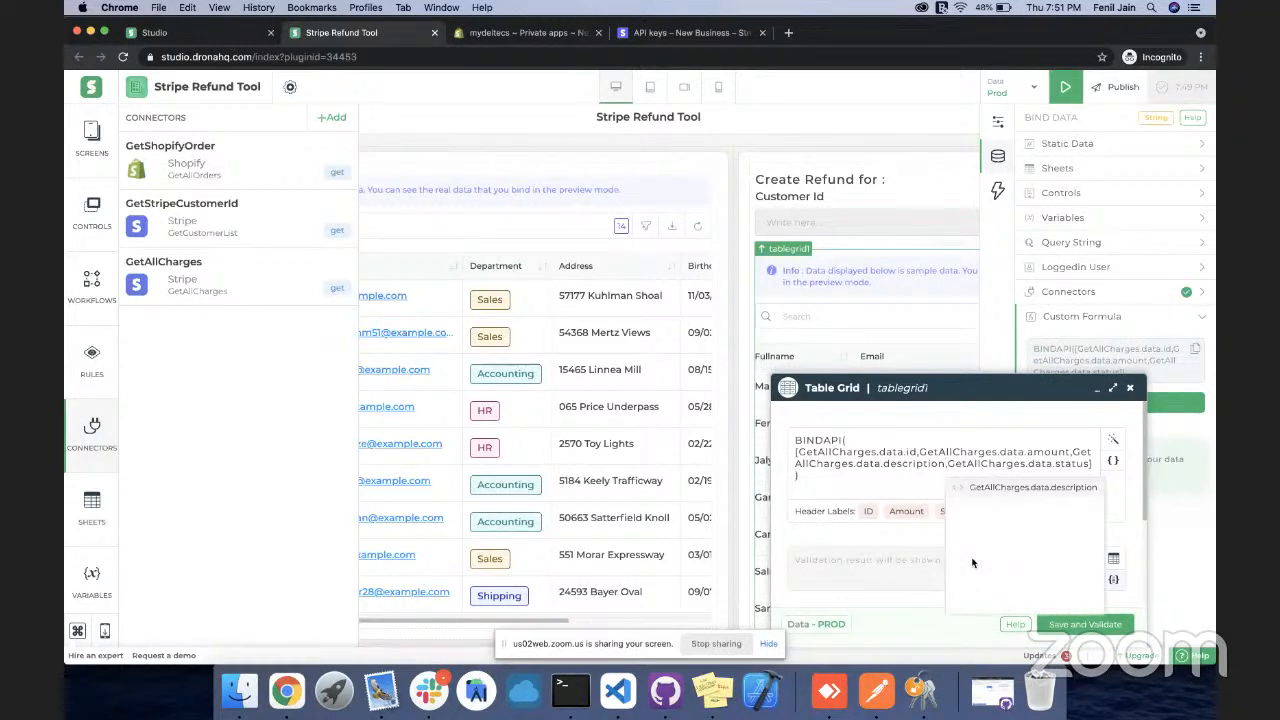
{"action": "left_click", "coordinate": [972, 563]}
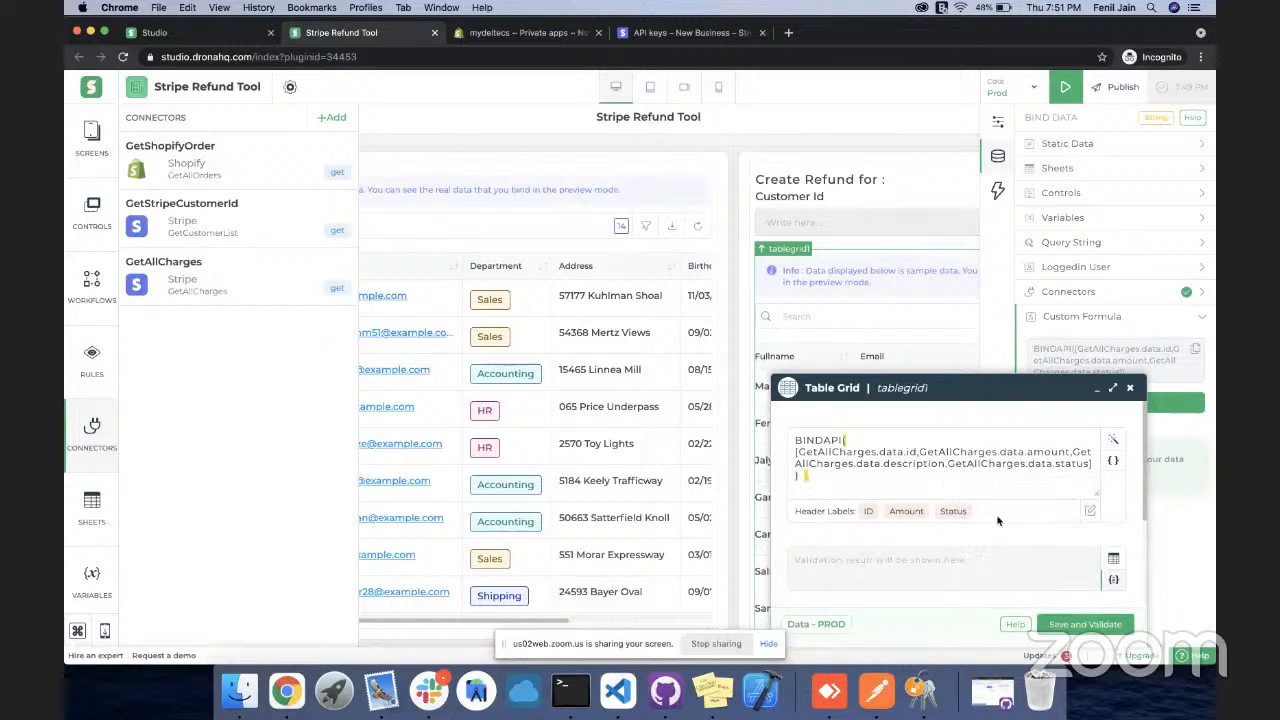
Set the header labels to ID, Amount, Description, Status and save and validate the formula
{"action": "left_click", "coordinate": [936, 511]}
{"action": "type", "text": "DEscription,"}
{"action": "left_click", "coordinate": [897, 536]}
{"action": "left_click", "coordinate": [947, 515]}
{"action": "left_click", "coordinate": [860, 508]}
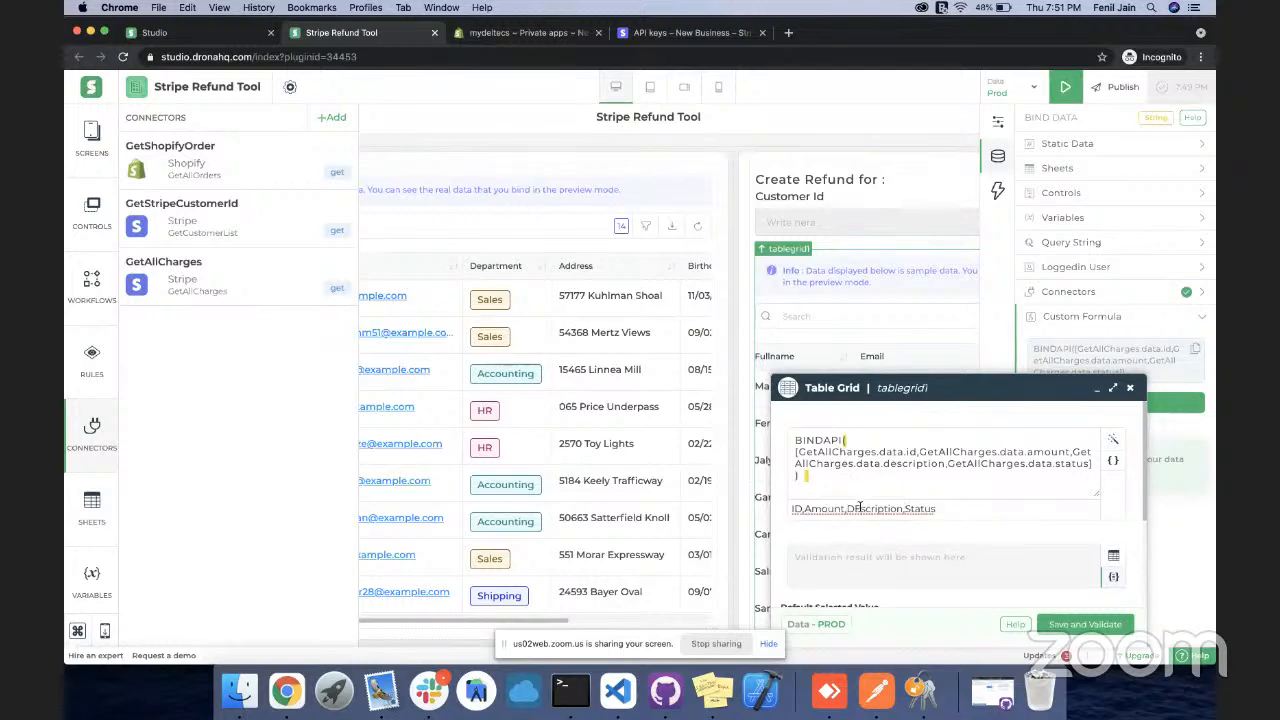
{"action": "left_click", "coordinate": [876, 530]}
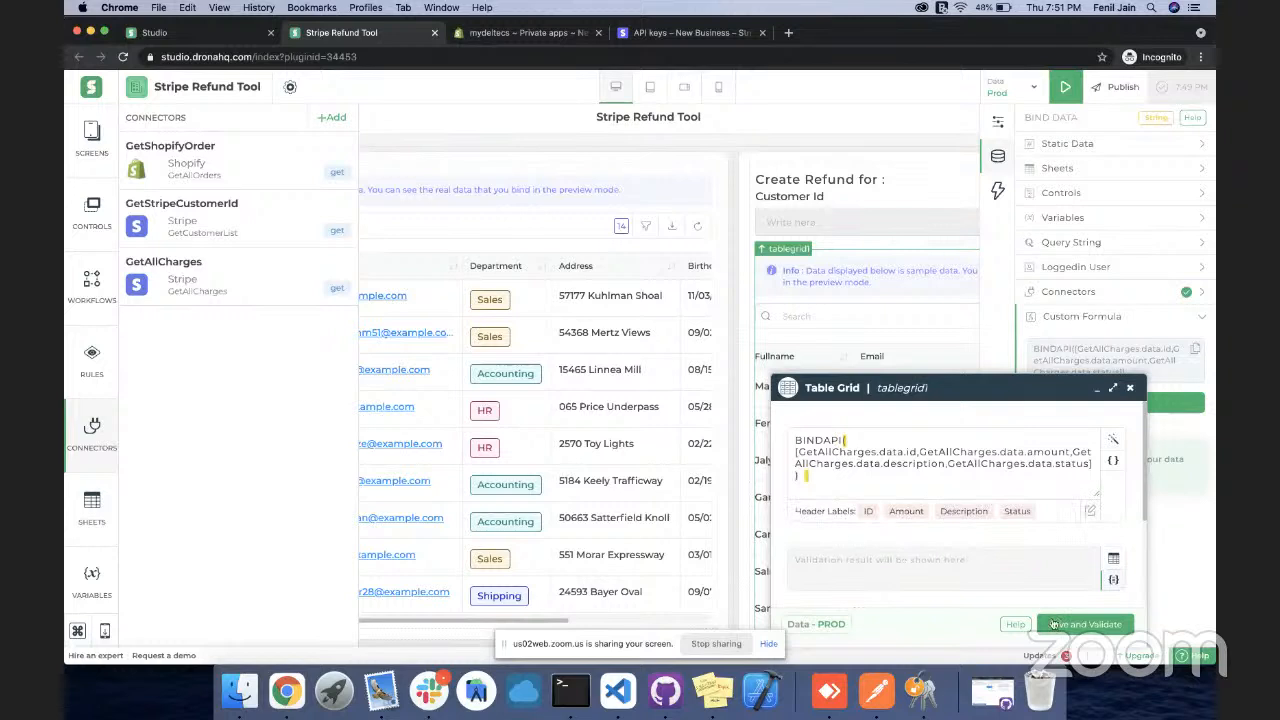
{"action": "scroll", "coordinate": [1016, 532], "scroll_direction": "down", "scroll_amount": 2}
{"action": "scroll", "coordinate": [1016, 532], "scroll_direction": "up", "scroll_amount": 2}
{"action": "scroll", "coordinate": [1017, 532], "scroll_direction": "down", "scroll_amount": 1}
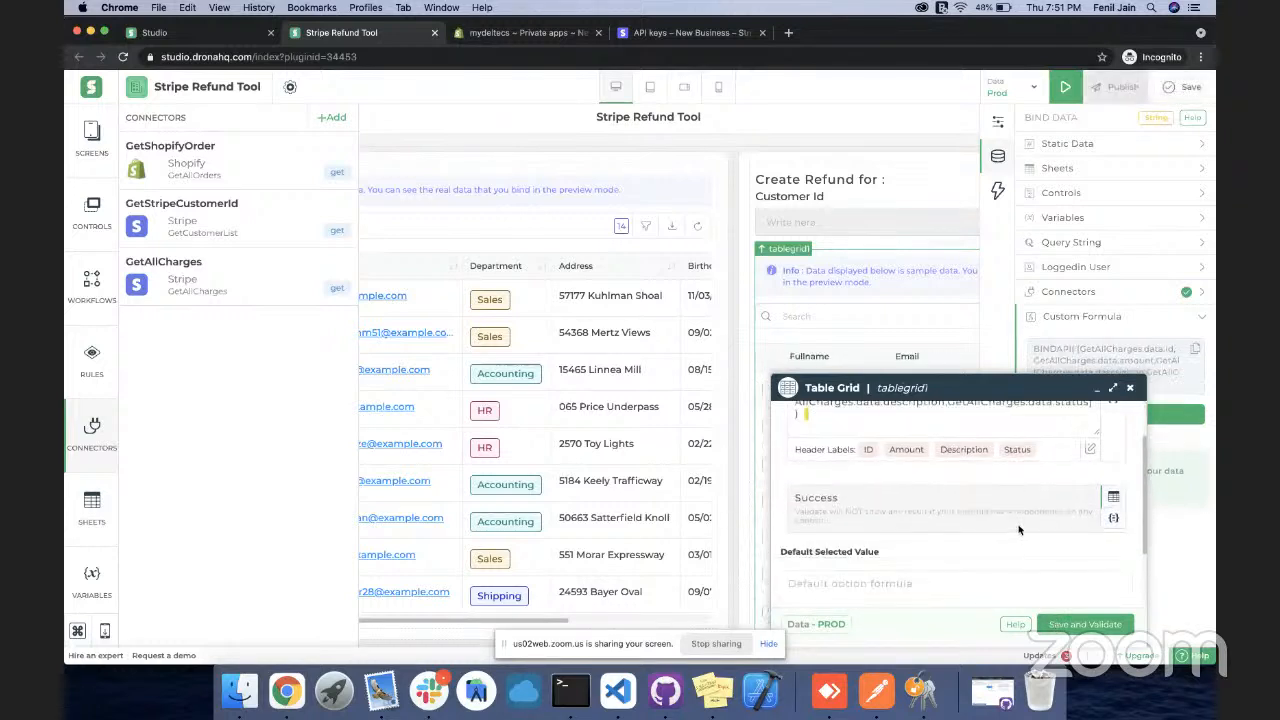
{"action": "left_click", "coordinate": [1130, 388]}
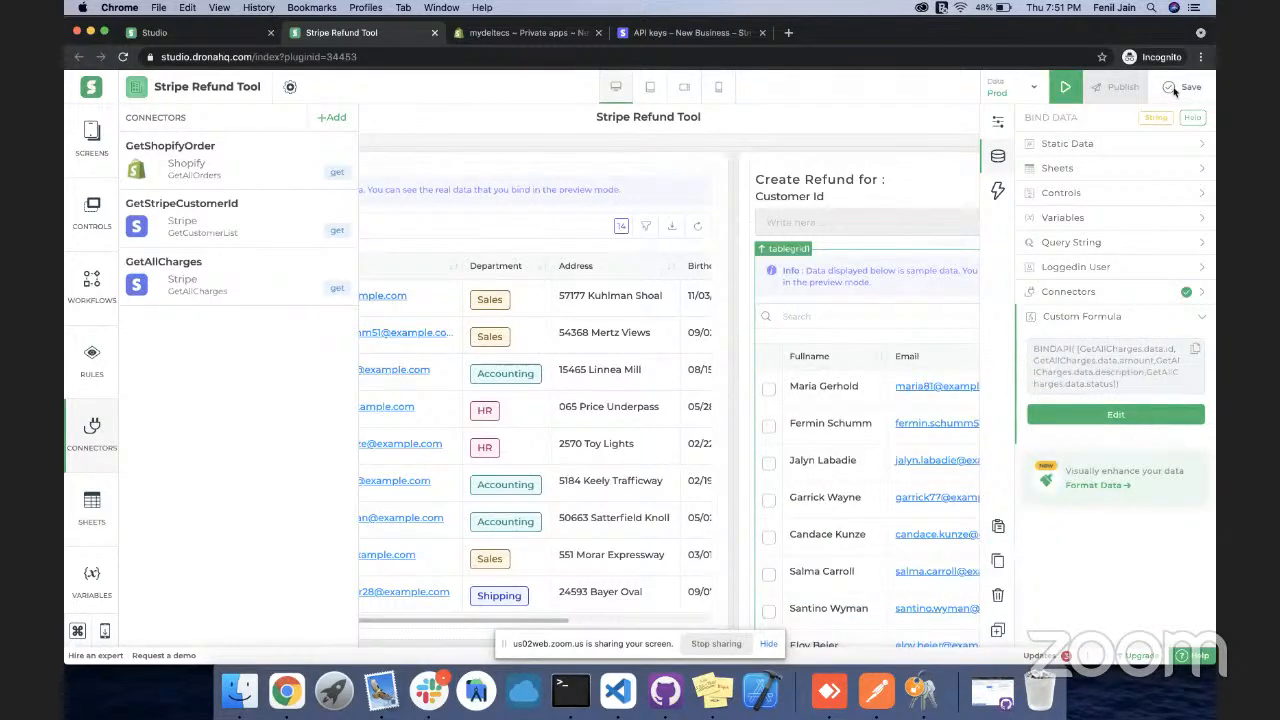
Preview again, pick order #1004 and the Payment from Portal charge, then return to the editor
{"action": "left_click", "coordinate": [1064, 88]}
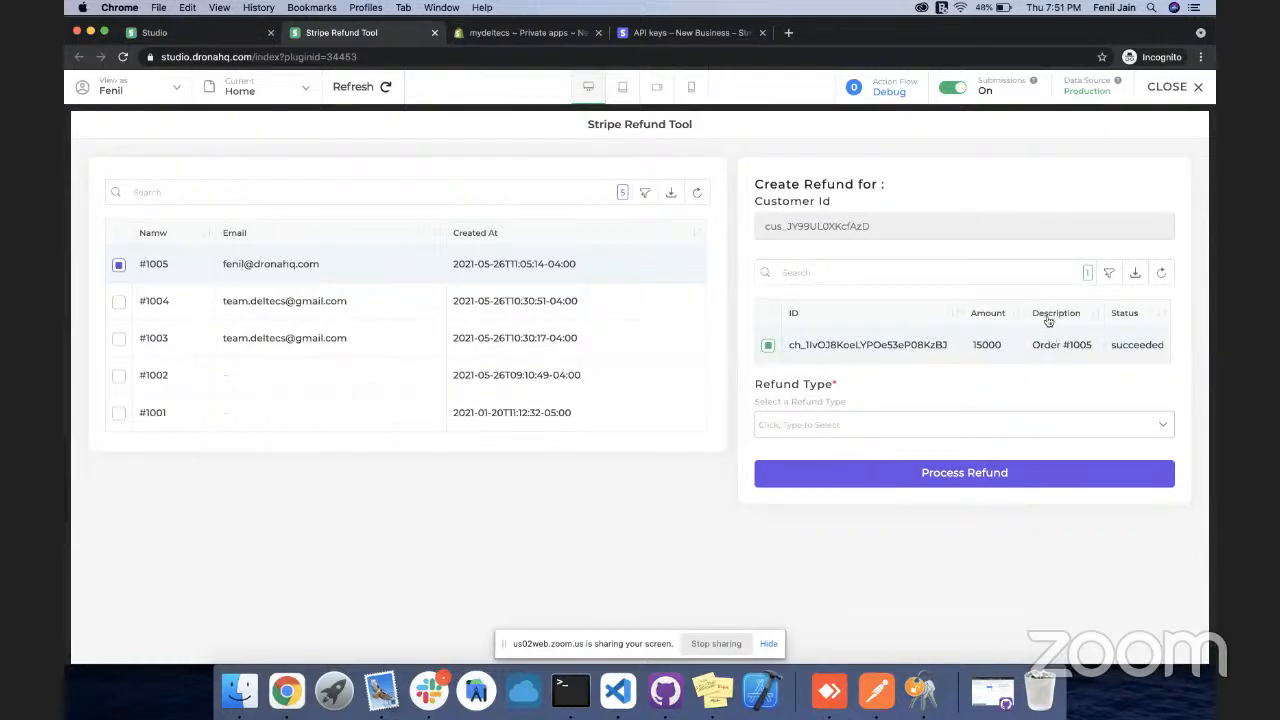
{"action": "left_click", "coordinate": [232, 302]}
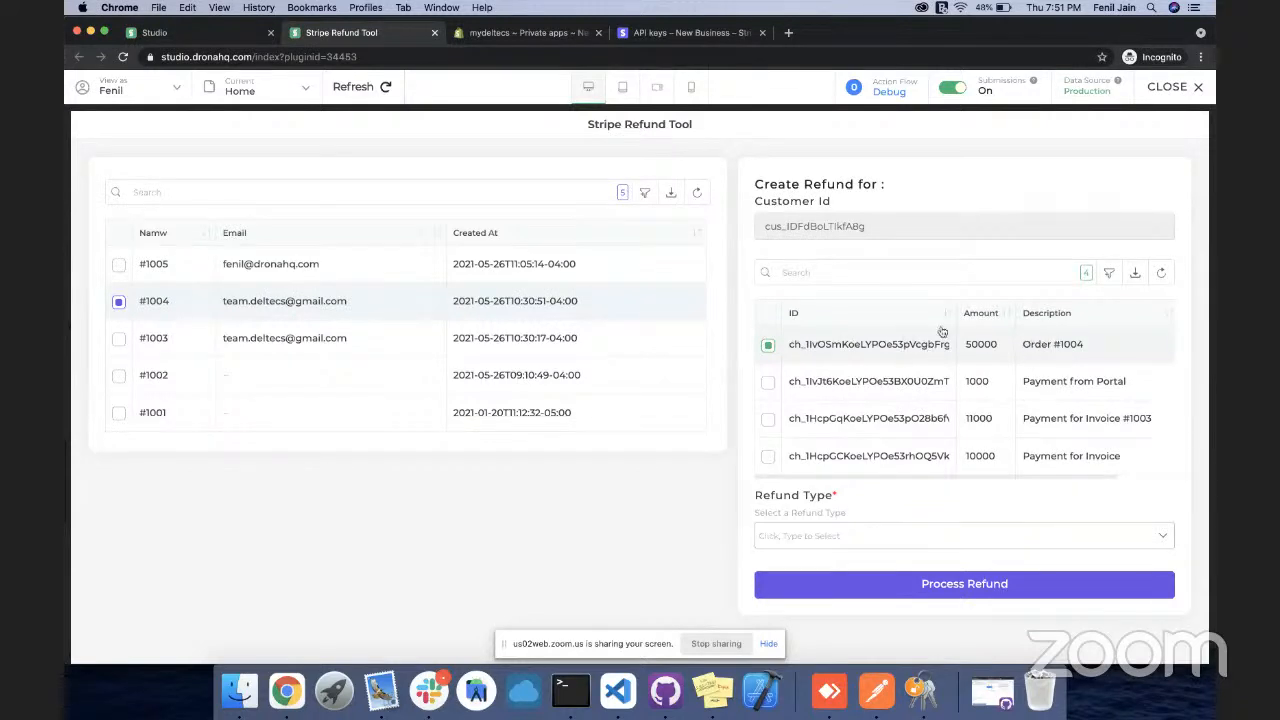
{"action": "left_click", "coordinate": [875, 376]}
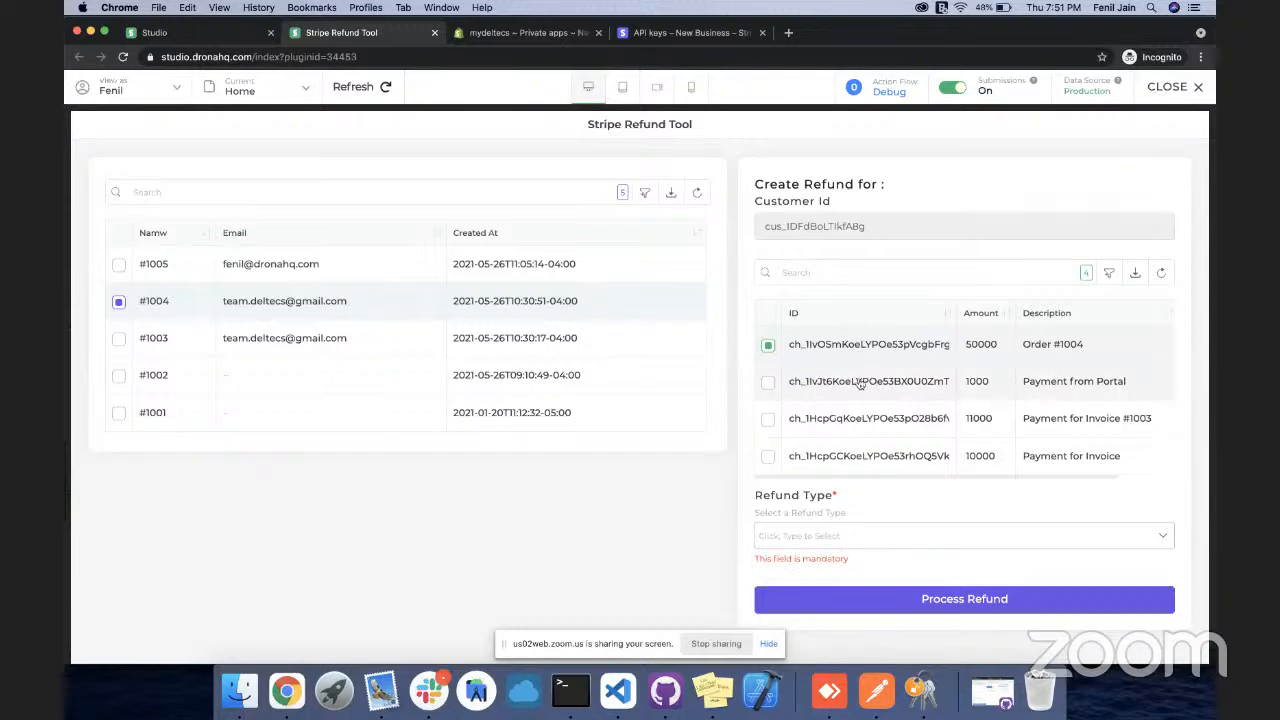
{"action": "left_click", "coordinate": [1170, 88]}
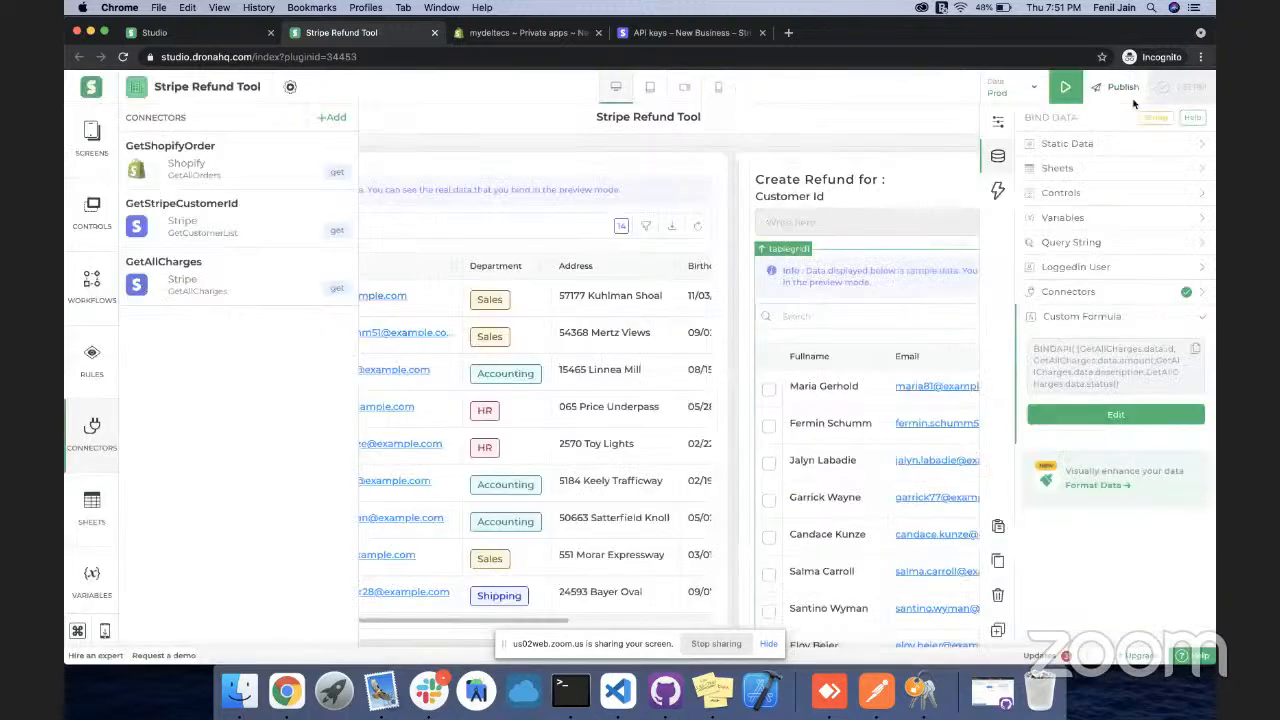
Drag a Numeric control, found by searching 'nume', above Refund Type
{"action": "left_click", "coordinate": [103, 205]}
{"action": "left_click", "coordinate": [103, 205]}
{"action": "left_click", "coordinate": [103, 205]}
{"action": "type", "text": "nume"}
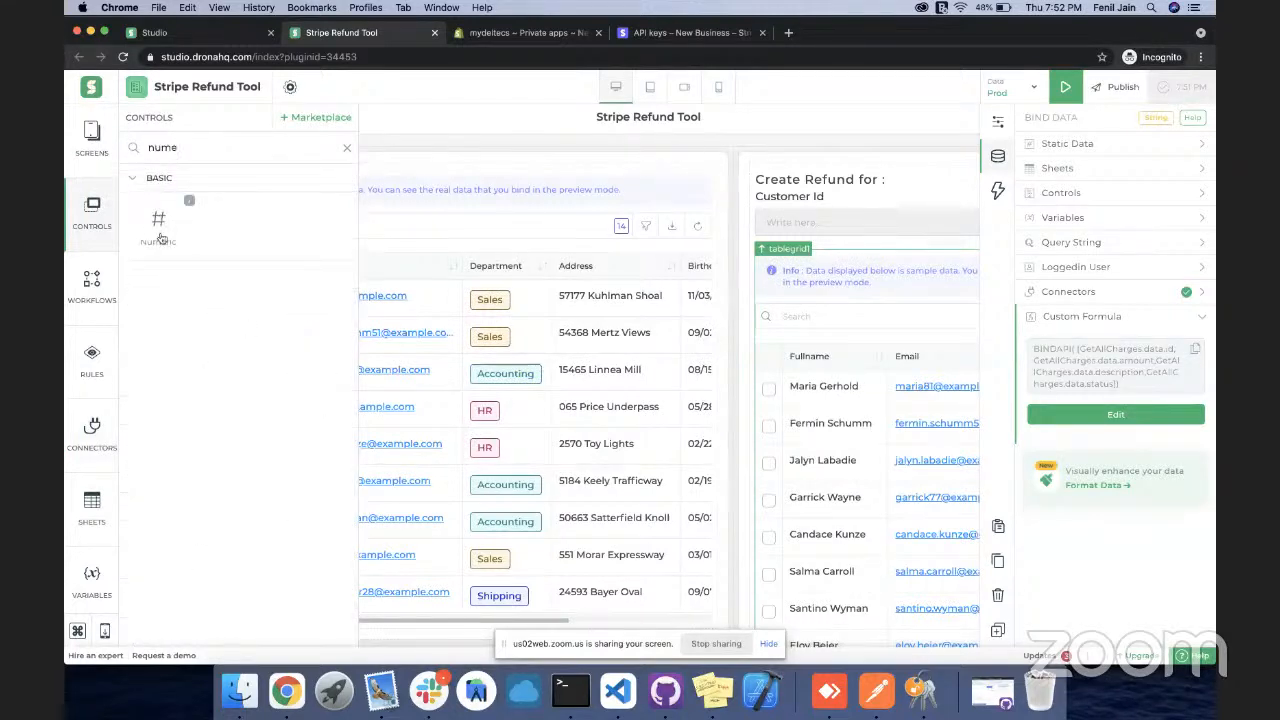
{"action": "scroll", "coordinate": [886, 425], "scroll_direction": "down", "scroll_amount": 10}
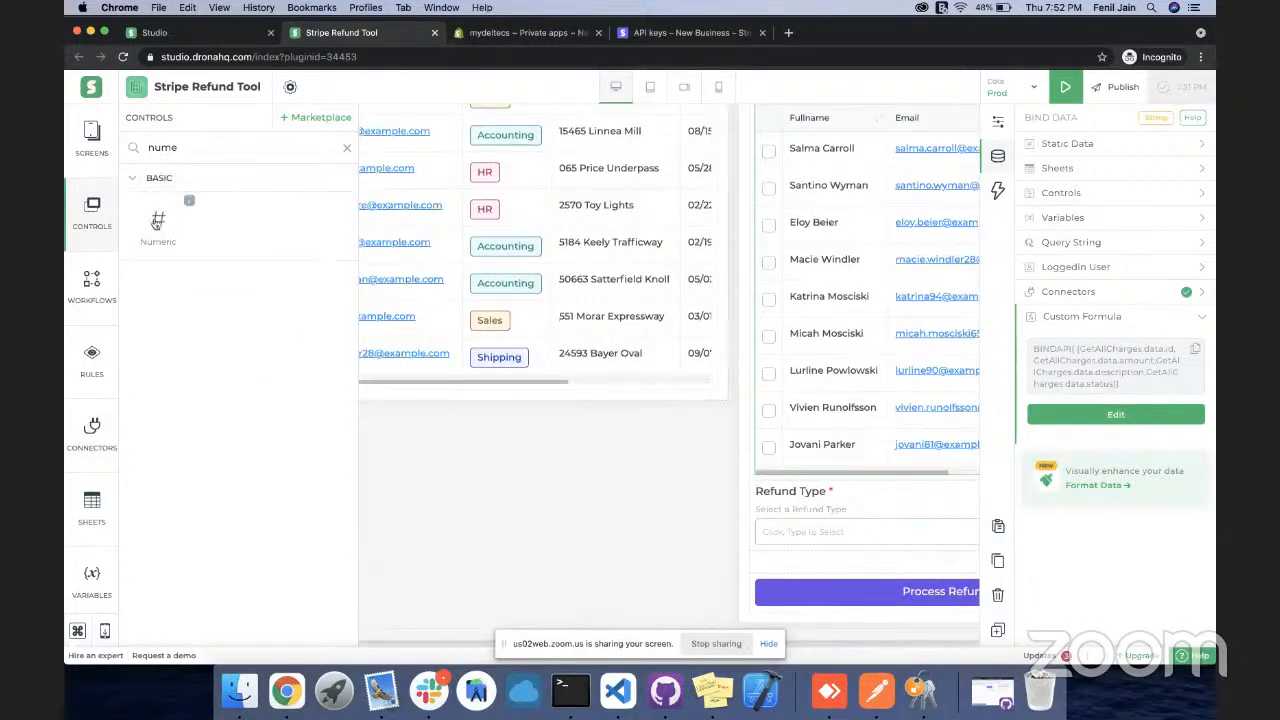
{"action": "left_click_drag", "start_coordinate": [157, 220], "coordinate": [794, 490]}
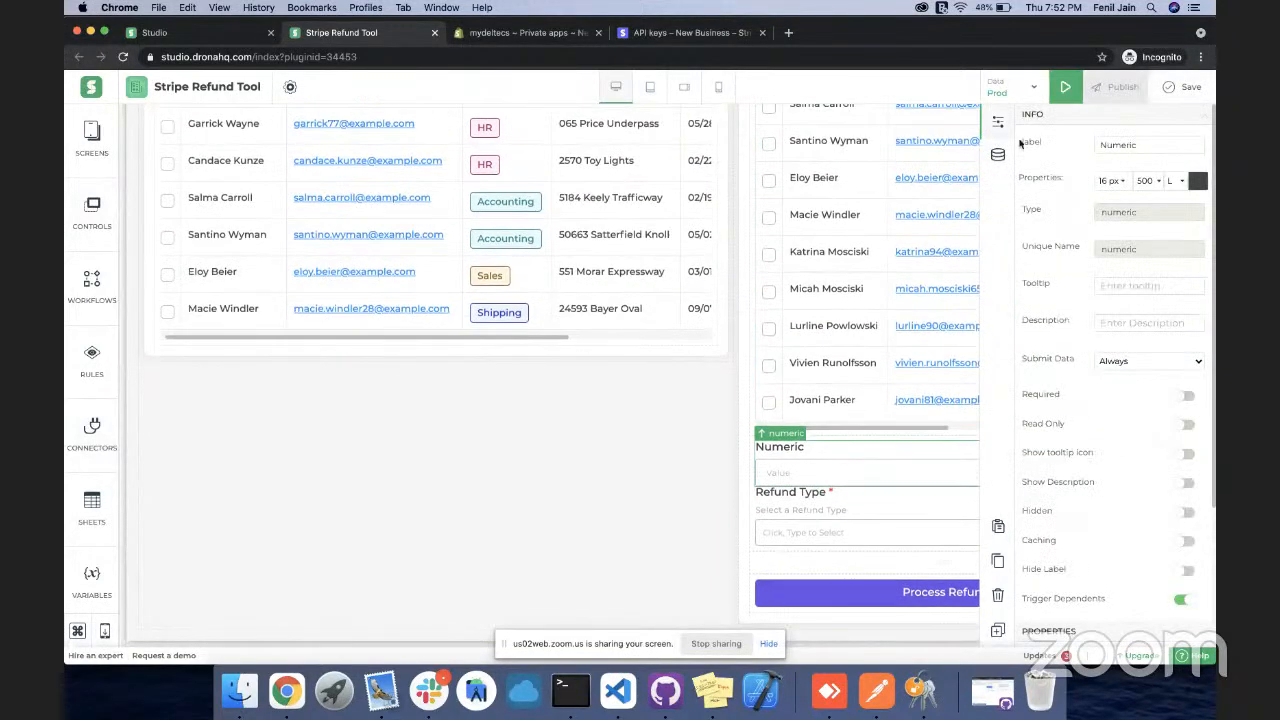
Label the new numeric field Refund Amount
{"action": "double_click", "coordinate": [1110, 143]}
{"action": "type", "text": "R"}
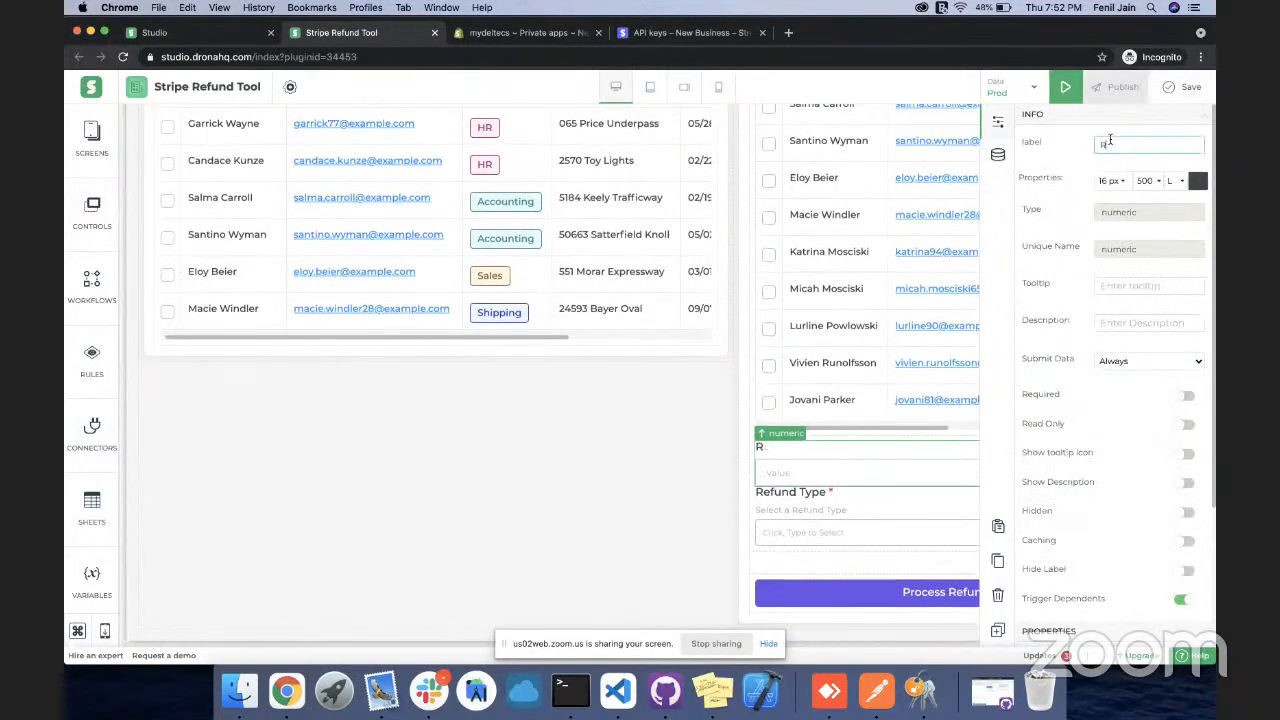
{"action": "type", "text": "efund Amount"}
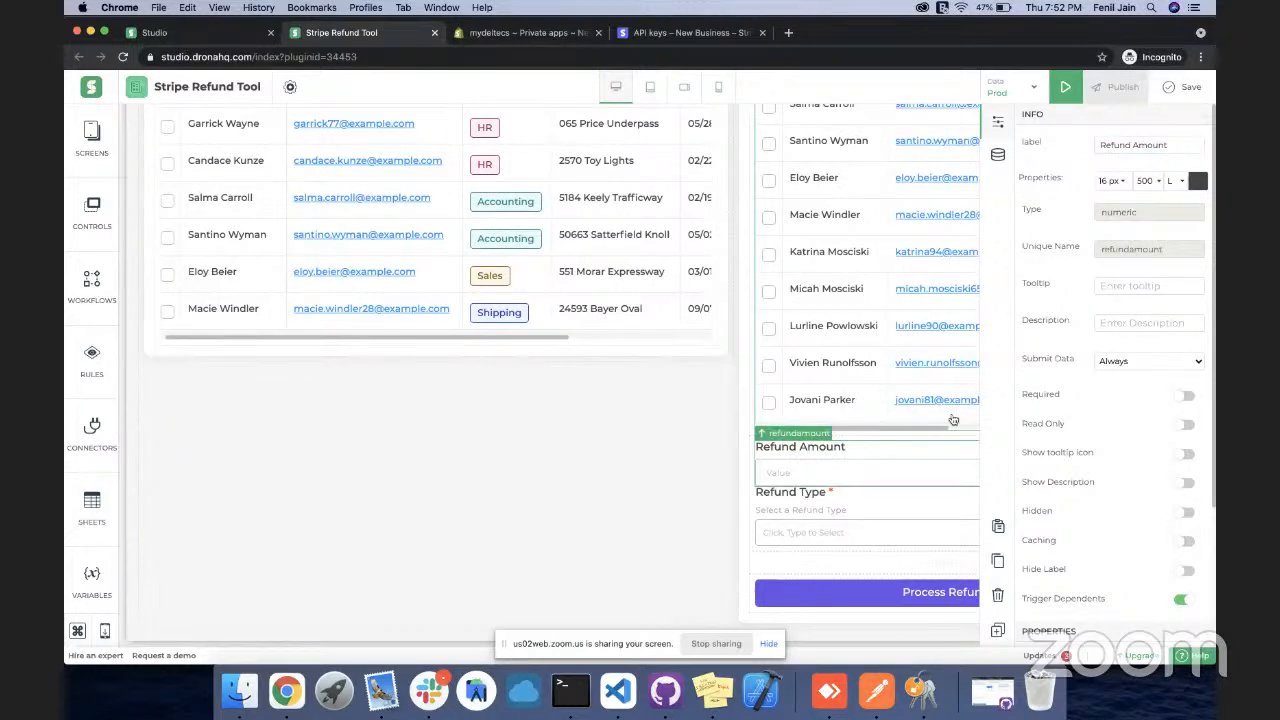
{"action": "scroll", "coordinate": [875, 301], "scroll_direction": "up", "scroll_amount": 5}
{"action": "scroll", "coordinate": [875, 301], "scroll_direction": "up", "scroll_amount": 3}
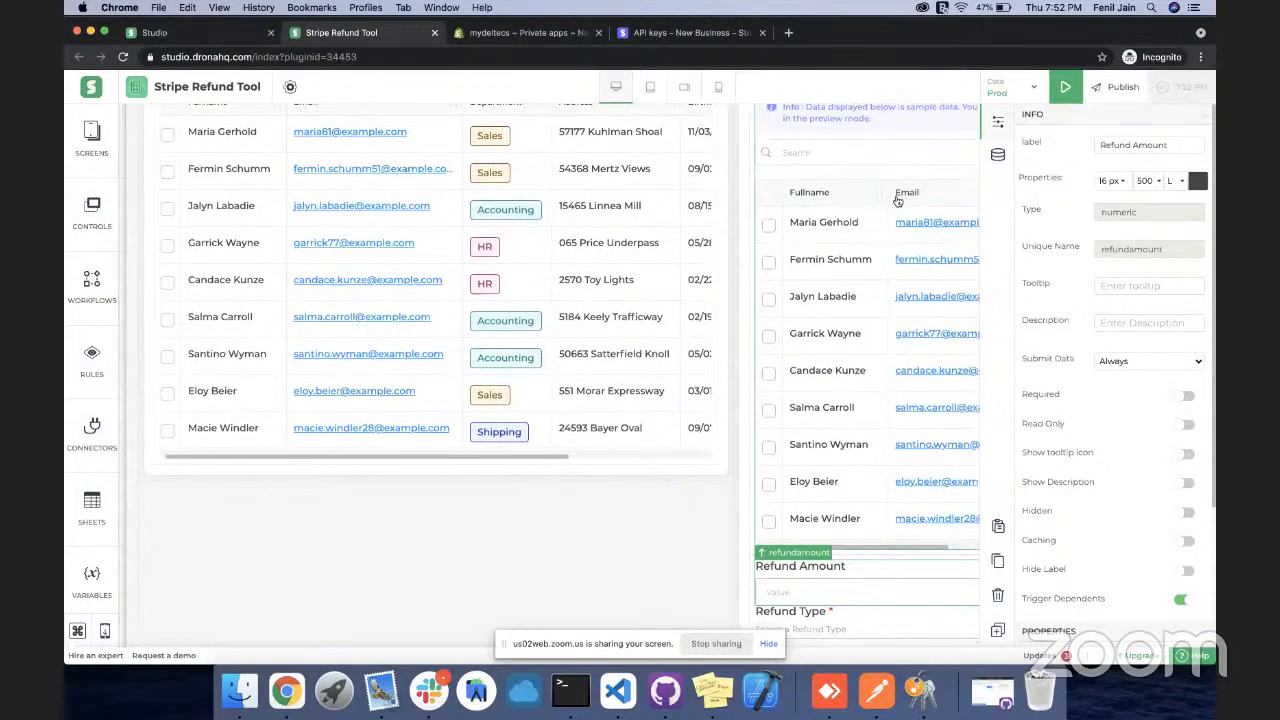
{"action": "scroll", "coordinate": [870, 420], "scroll_direction": "down", "scroll_amount": 3}
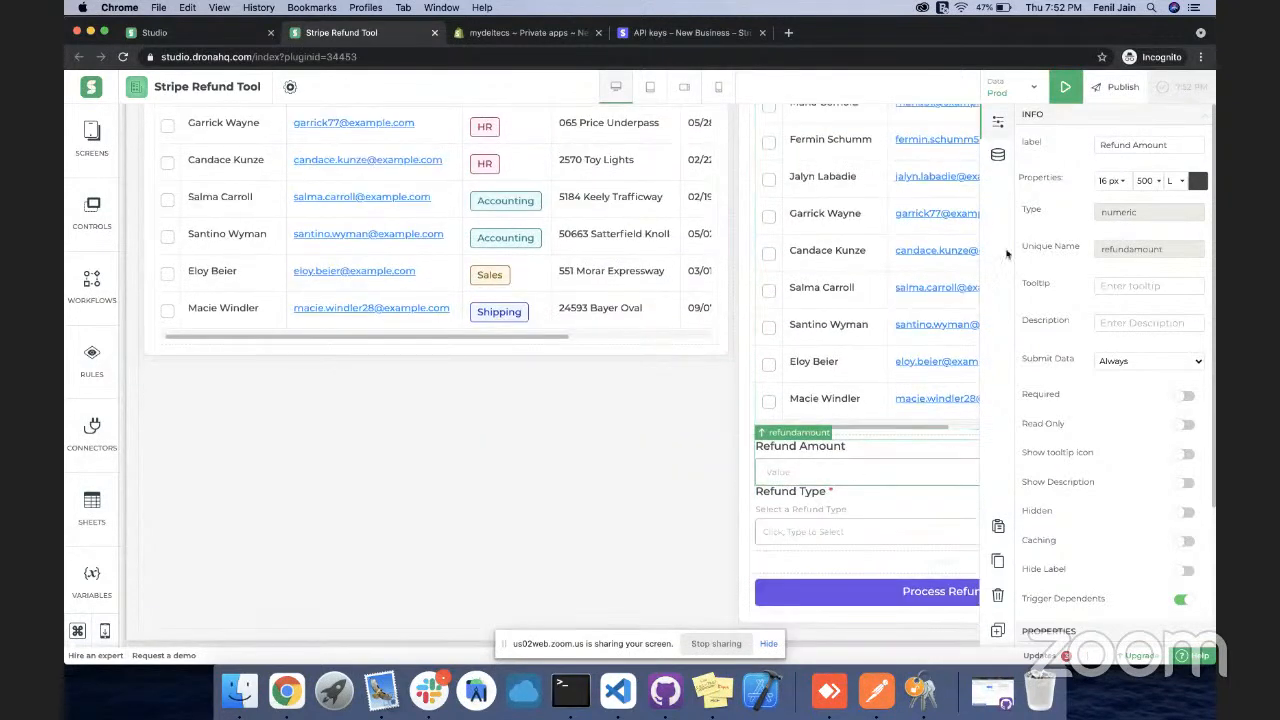
Bind Refund Amount's value to tablegrid1.data.amount, validate the formula, and save the app
{"action": "double_click", "coordinate": [900, 440]}
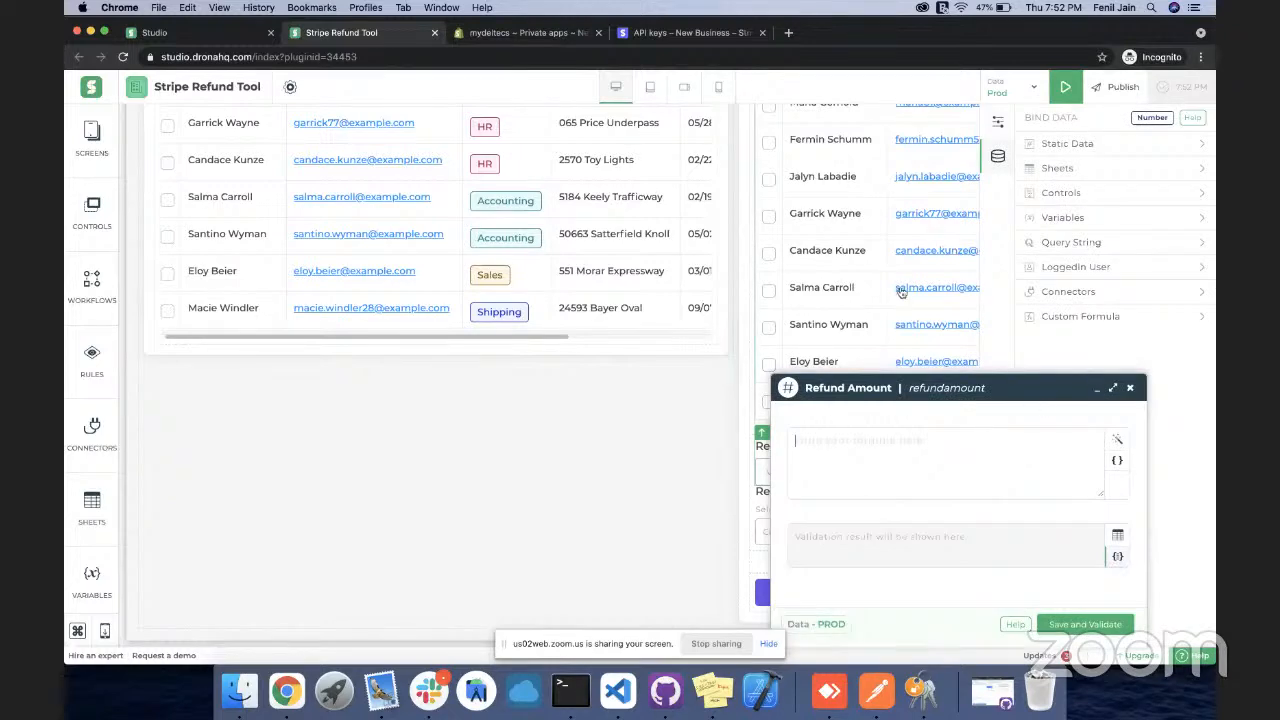
{"action": "scroll", "coordinate": [901, 291], "scroll_direction": "up", "scroll_amount": 3}
{"action": "scroll", "coordinate": [901, 291], "scroll_direction": "up", "scroll_amount": 5}
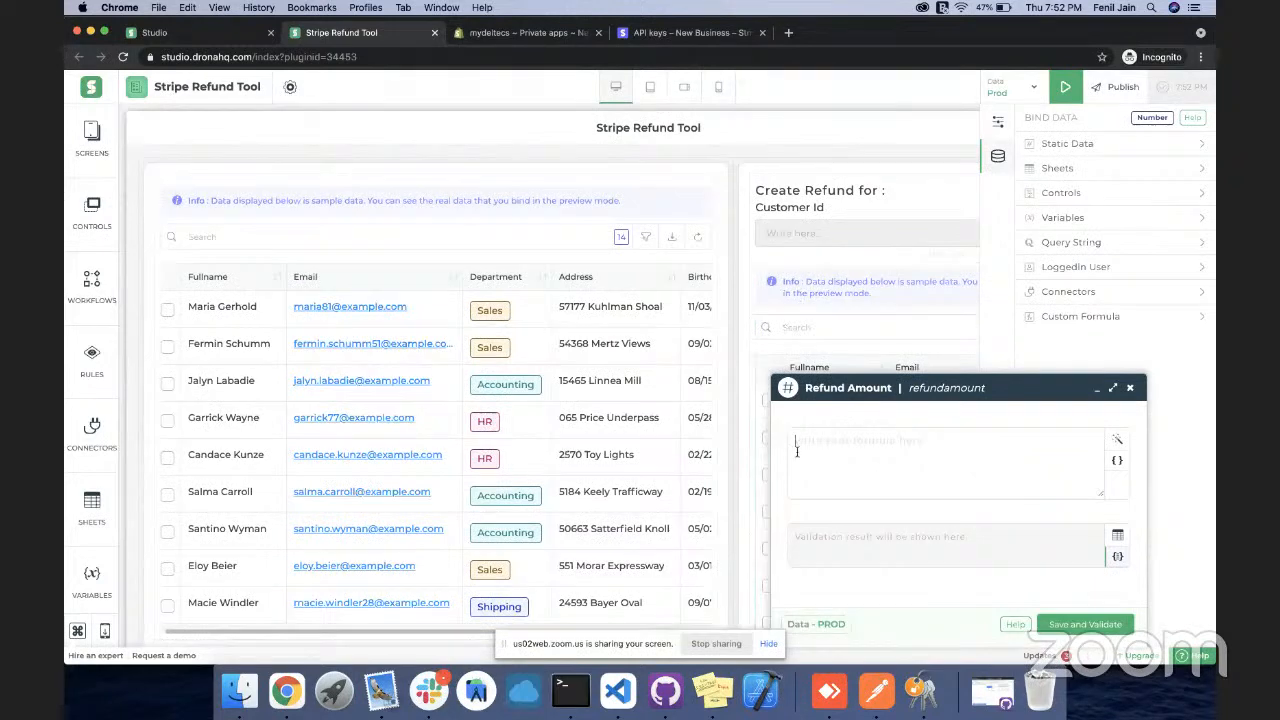
{"action": "type", "text": "table"}
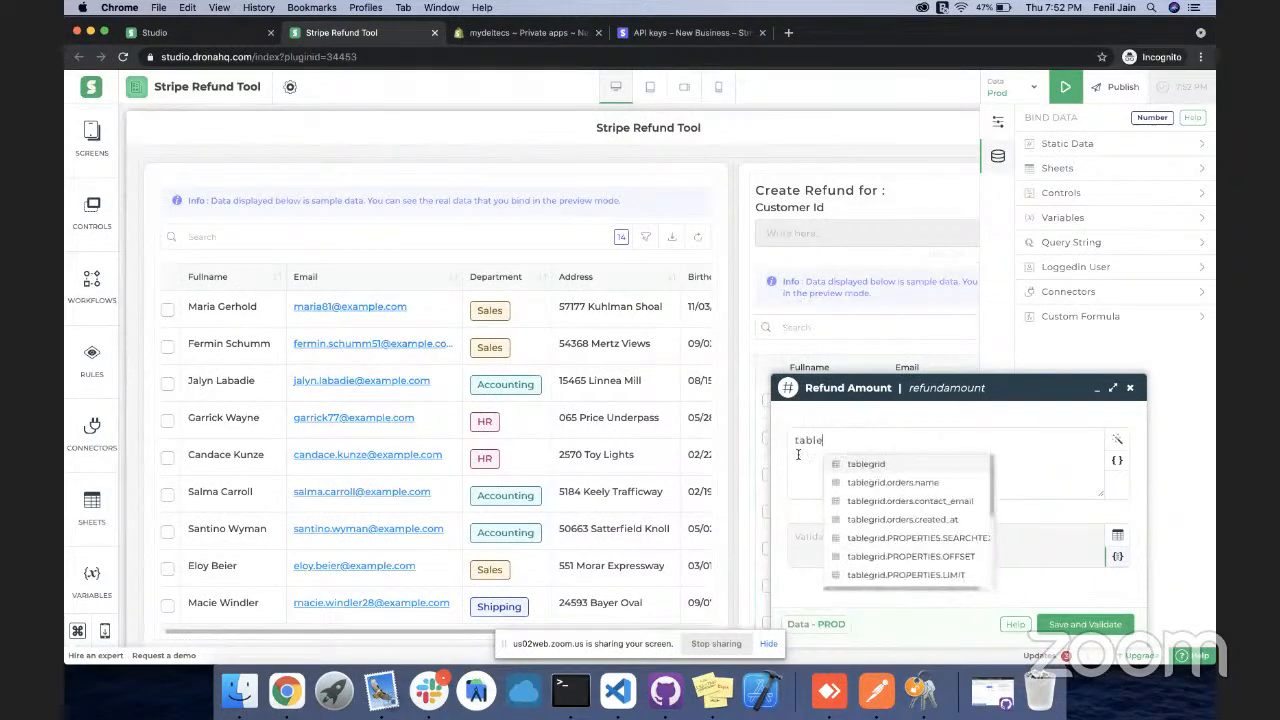
{"action": "type", "text": "grid1."}
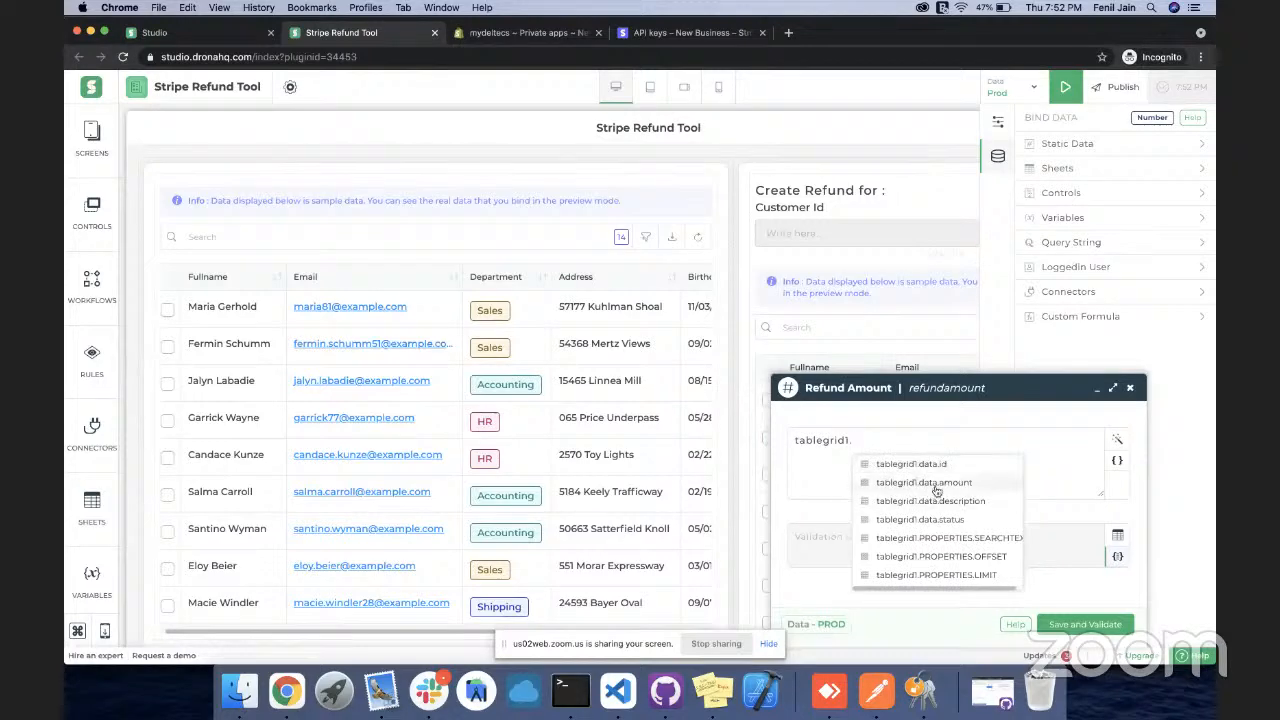
{"action": "left_click", "coordinate": [930, 483]}
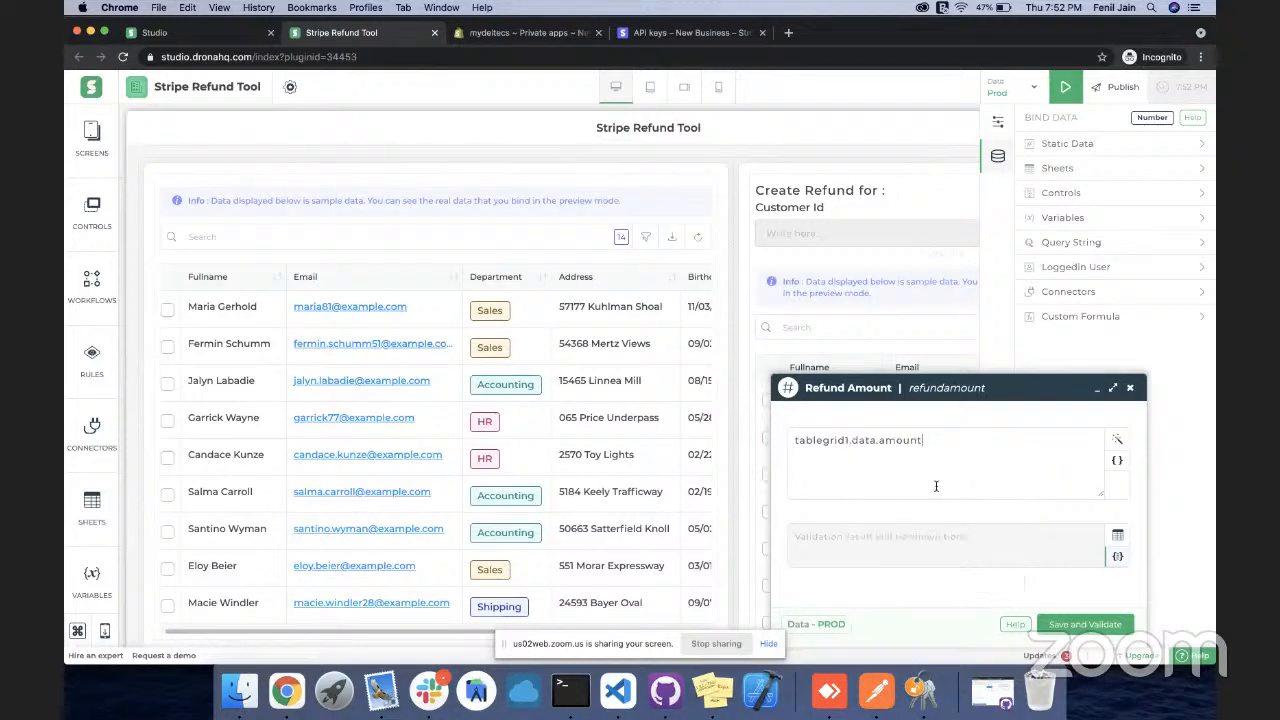
{"action": "left_click", "coordinate": [1060, 626]}
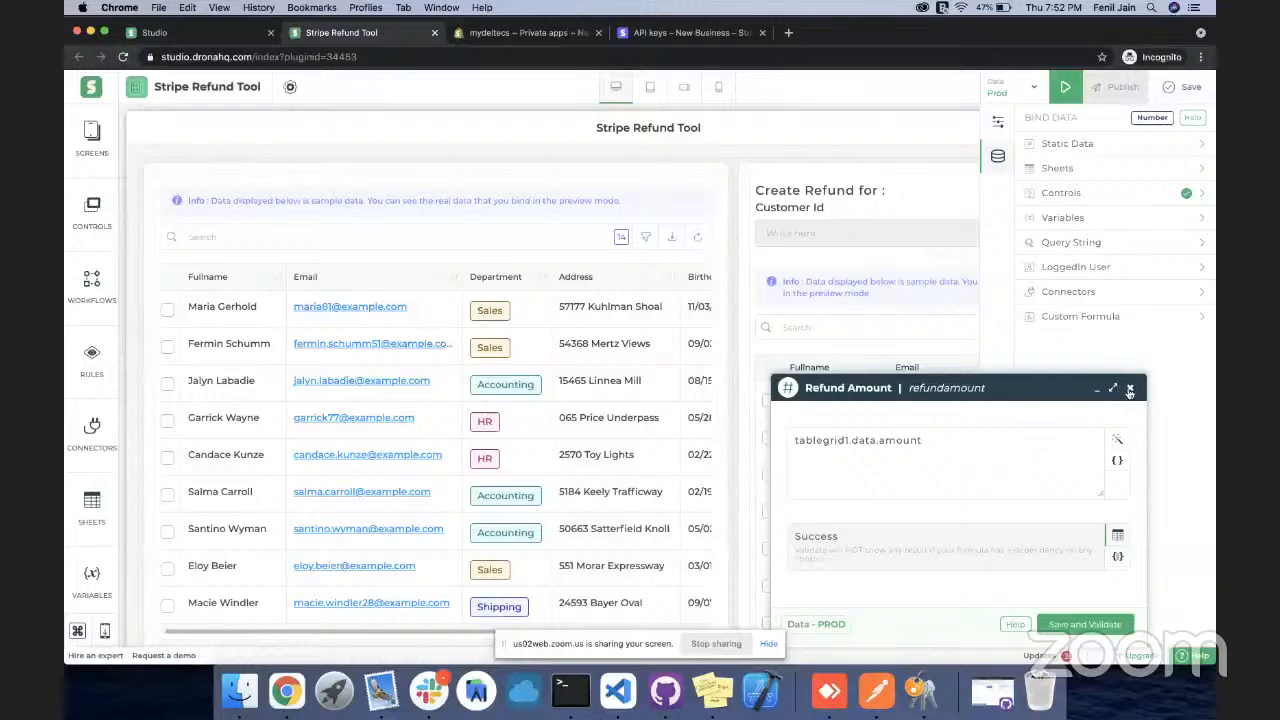
{"action": "left_click", "coordinate": [1129, 389]}
{"action": "left_click", "coordinate": [1182, 87]}
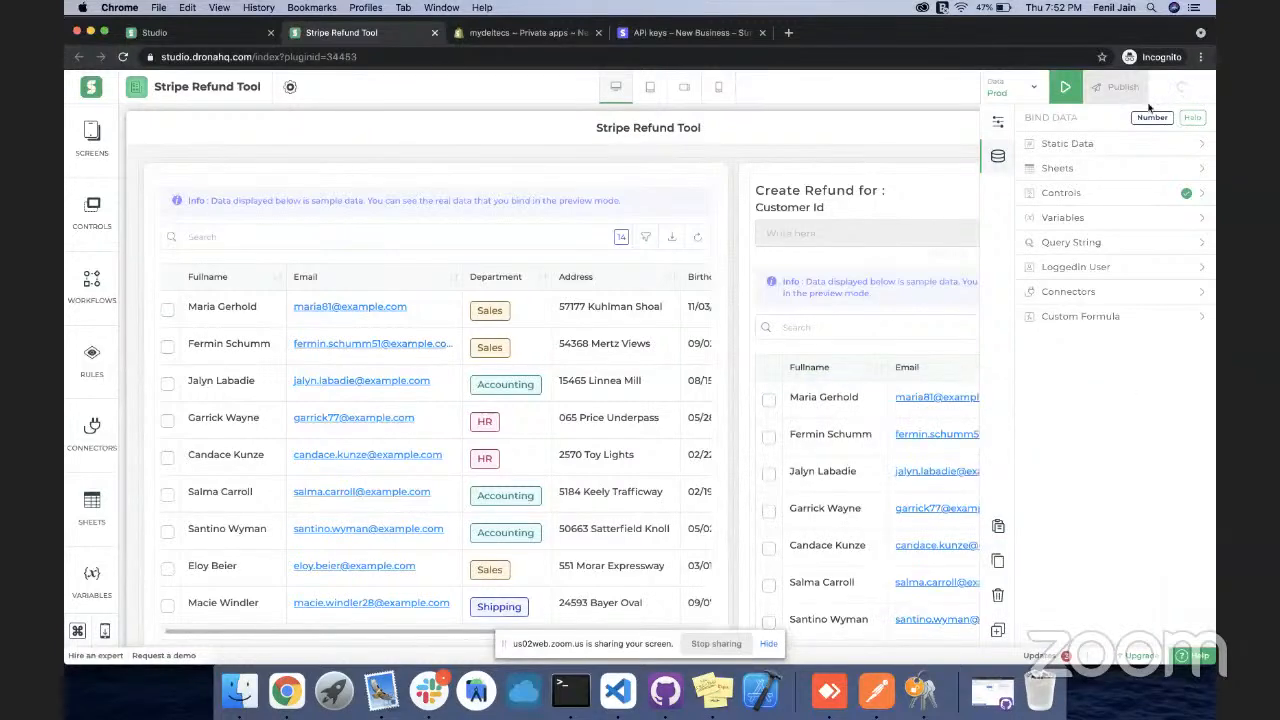
{"action": "scroll", "coordinate": [872, 347], "scroll_direction": "down", "scroll_amount": 5}
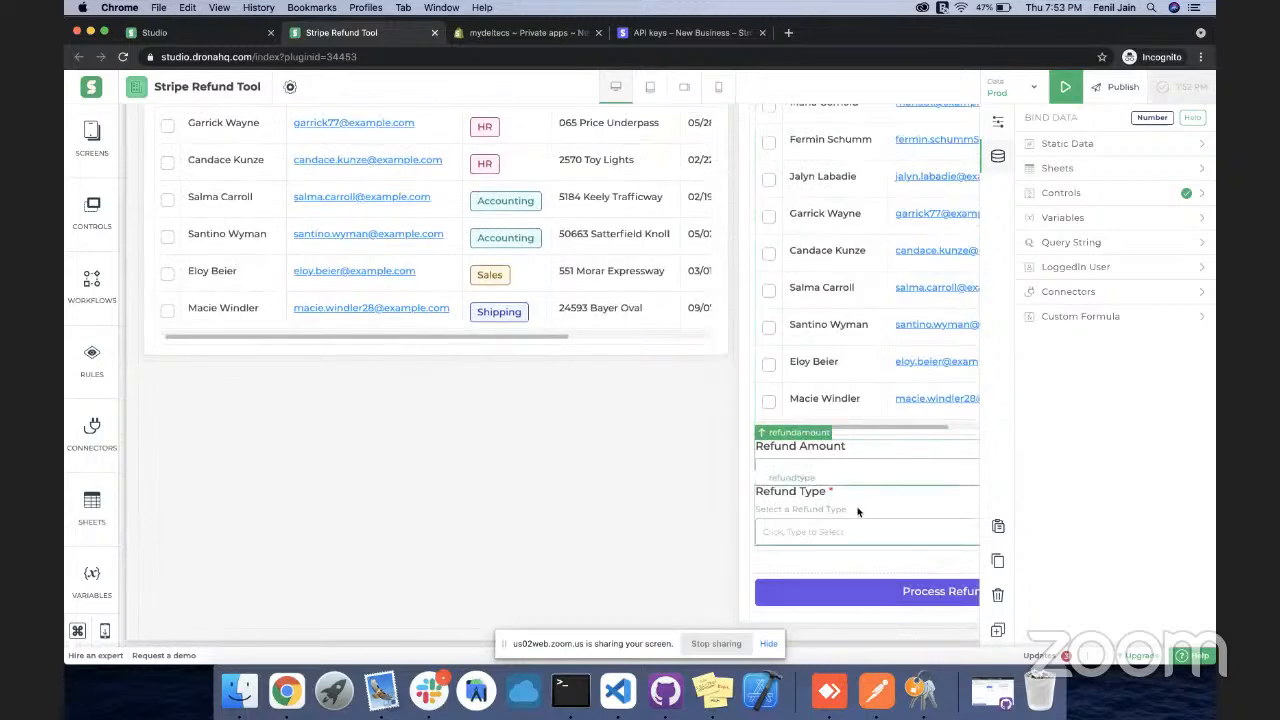
Move the spacer from under Customer Id to below Refund Amount, then preview the app
{"action": "left_click", "coordinate": [857, 561]}
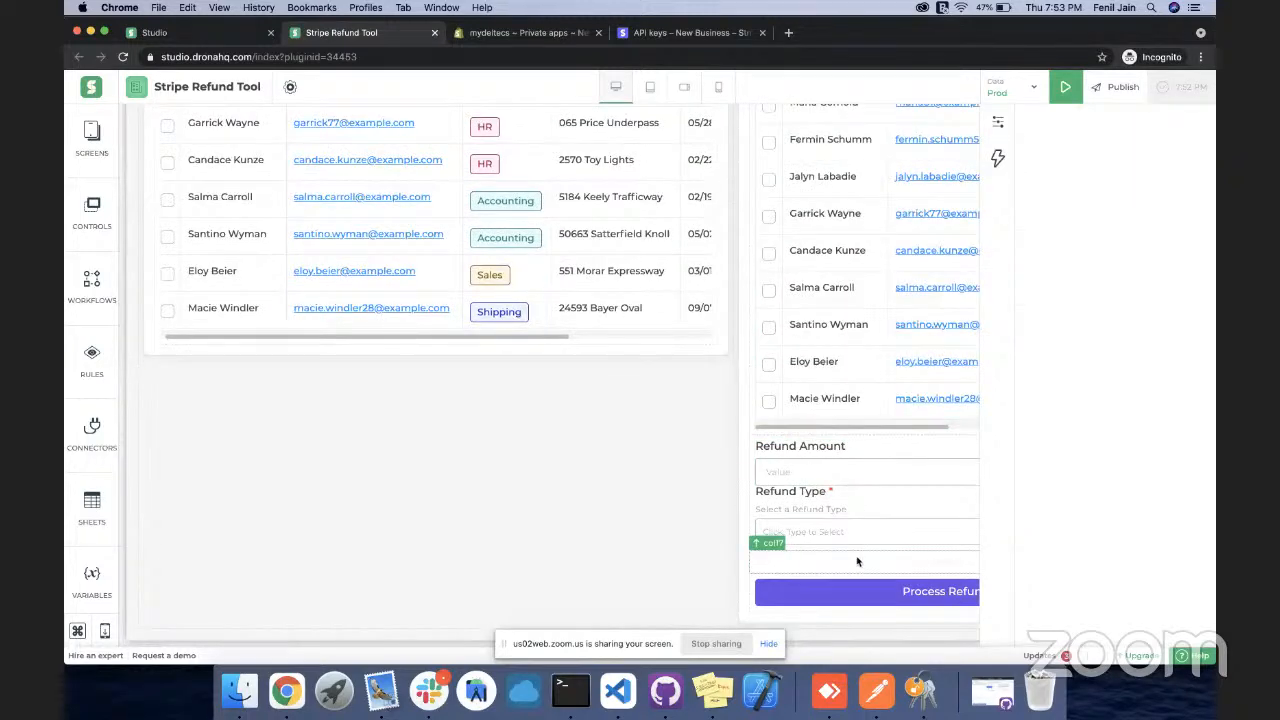
{"action": "scroll", "coordinate": [857, 561], "scroll_direction": "up", "scroll_amount": 5}
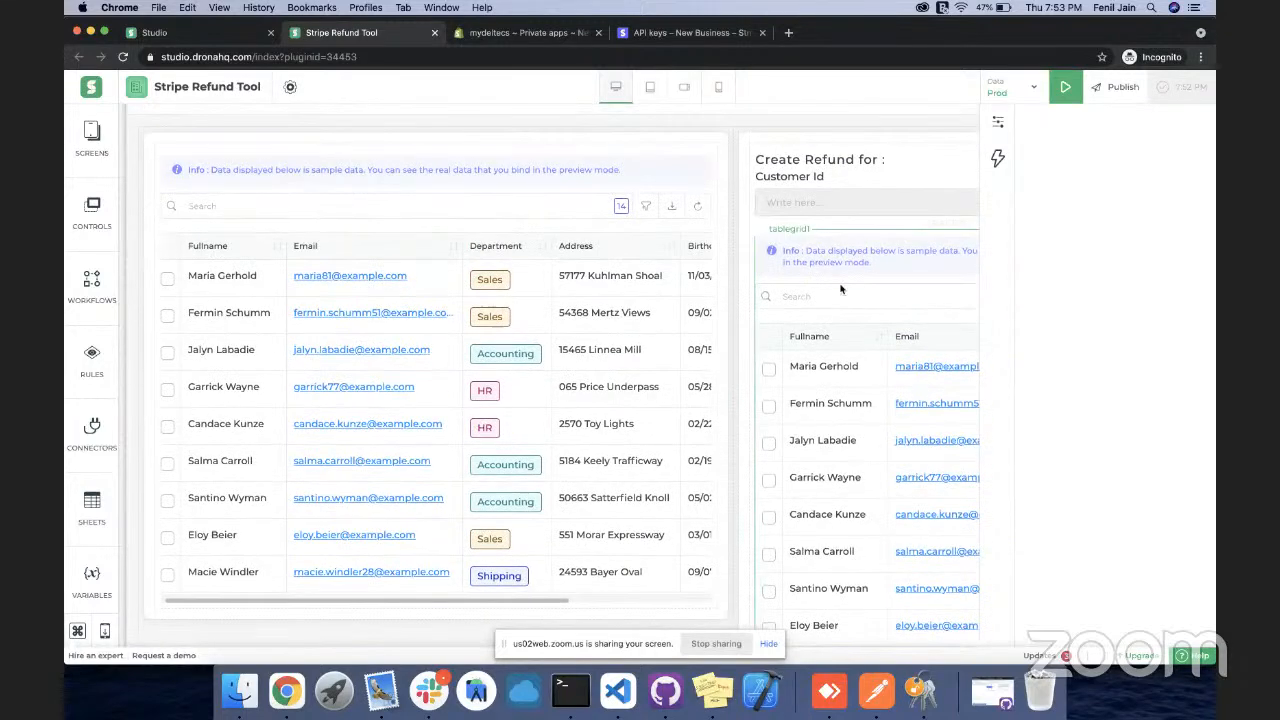
{"action": "left_click", "coordinate": [859, 229]}
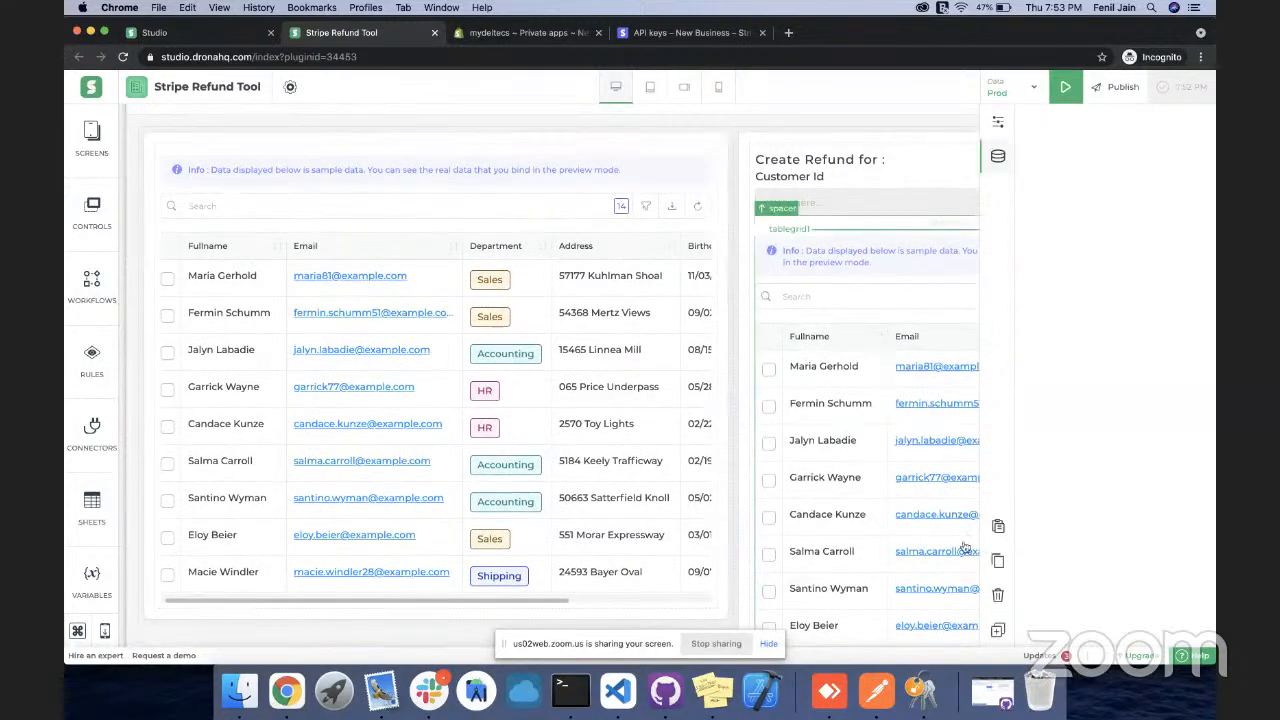
{"action": "scroll", "coordinate": [875, 525], "scroll_direction": "down", "scroll_amount": 3}
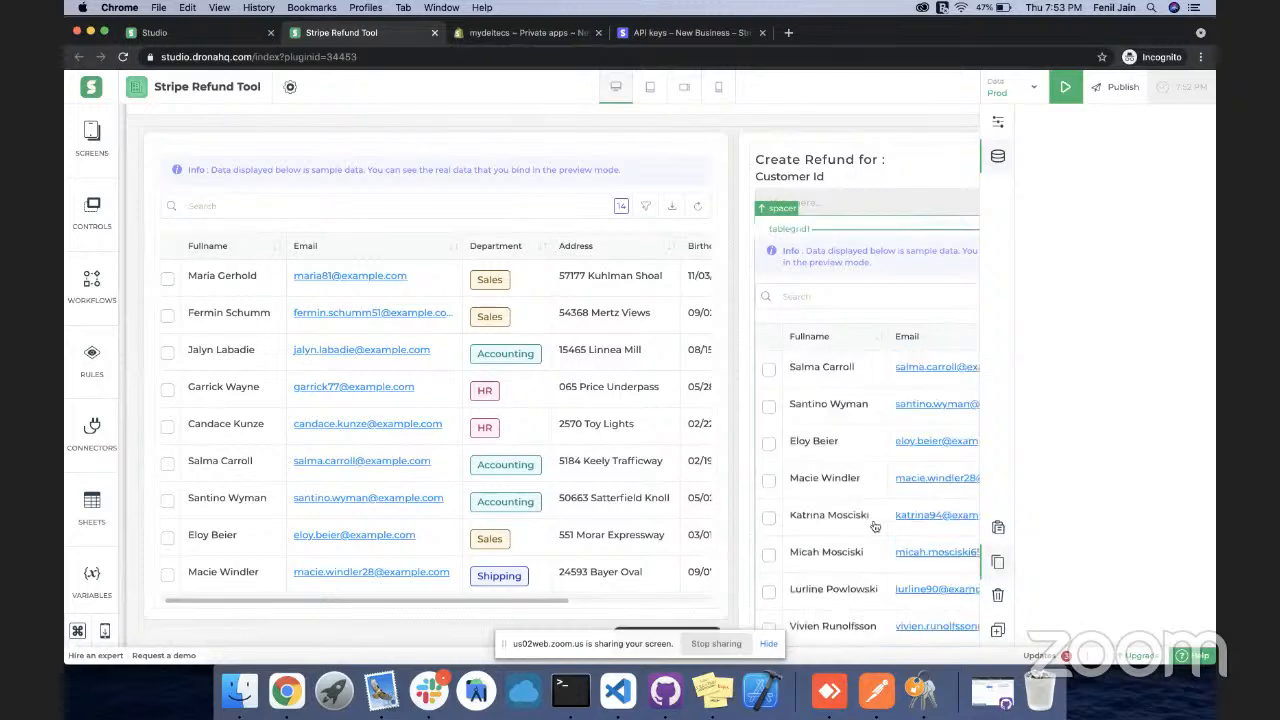
{"action": "scroll", "coordinate": [875, 525], "scroll_direction": "down", "scroll_amount": 1}
{"action": "scroll", "coordinate": [875, 525], "scroll_direction": "down", "scroll_amount": 2}
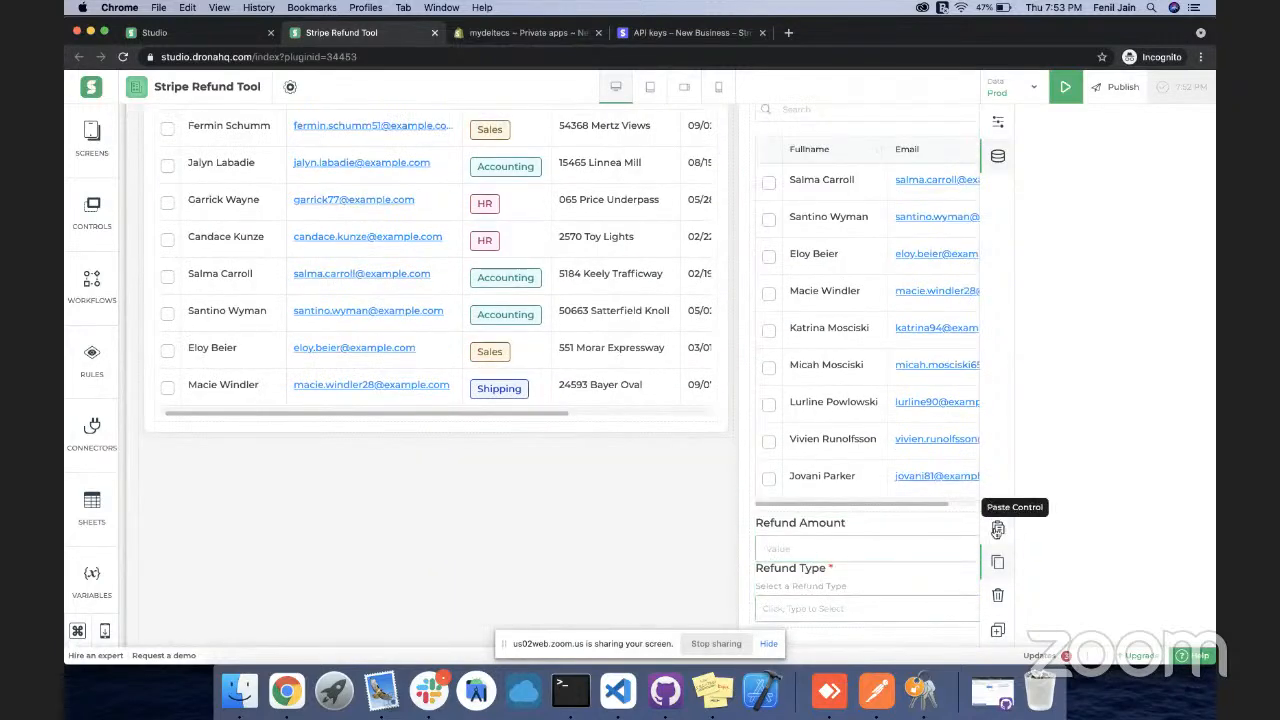
{"action": "scroll", "coordinate": [820, 300], "scroll_direction": "up", "scroll_amount": 5}
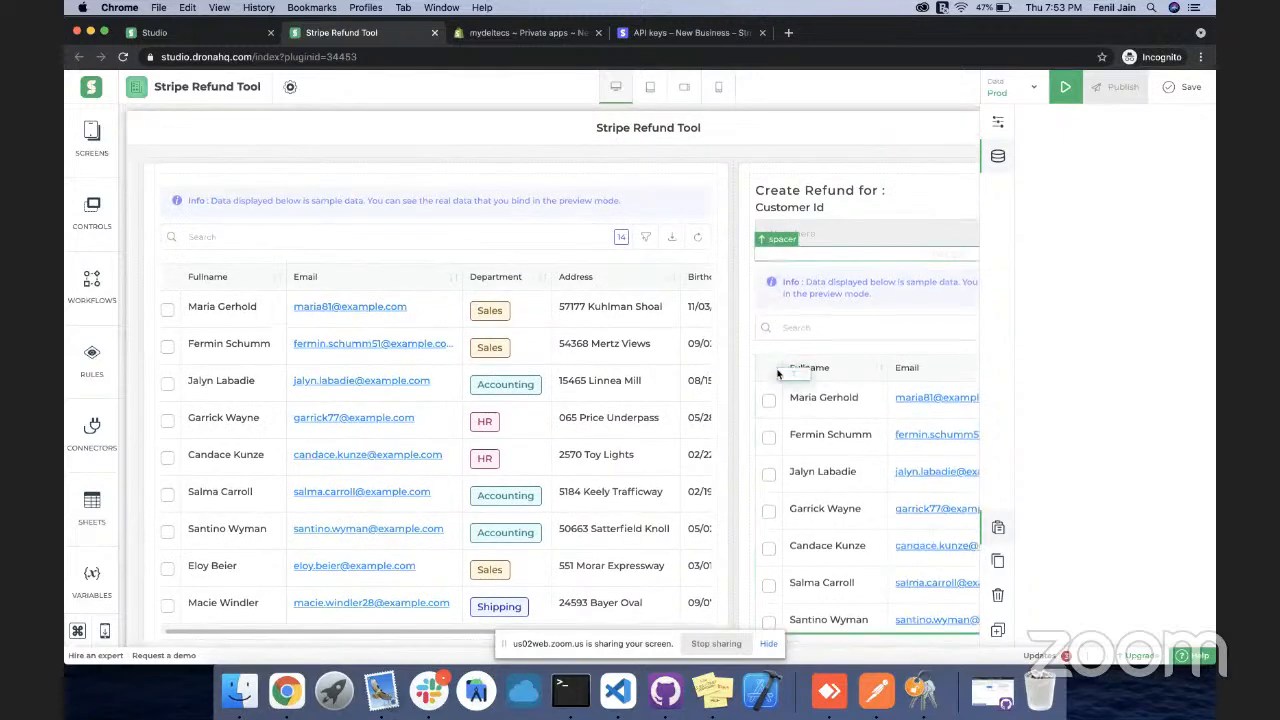
{"action": "left_click_drag", "start_coordinate": [798, 654], "coordinate": [800, 545]}
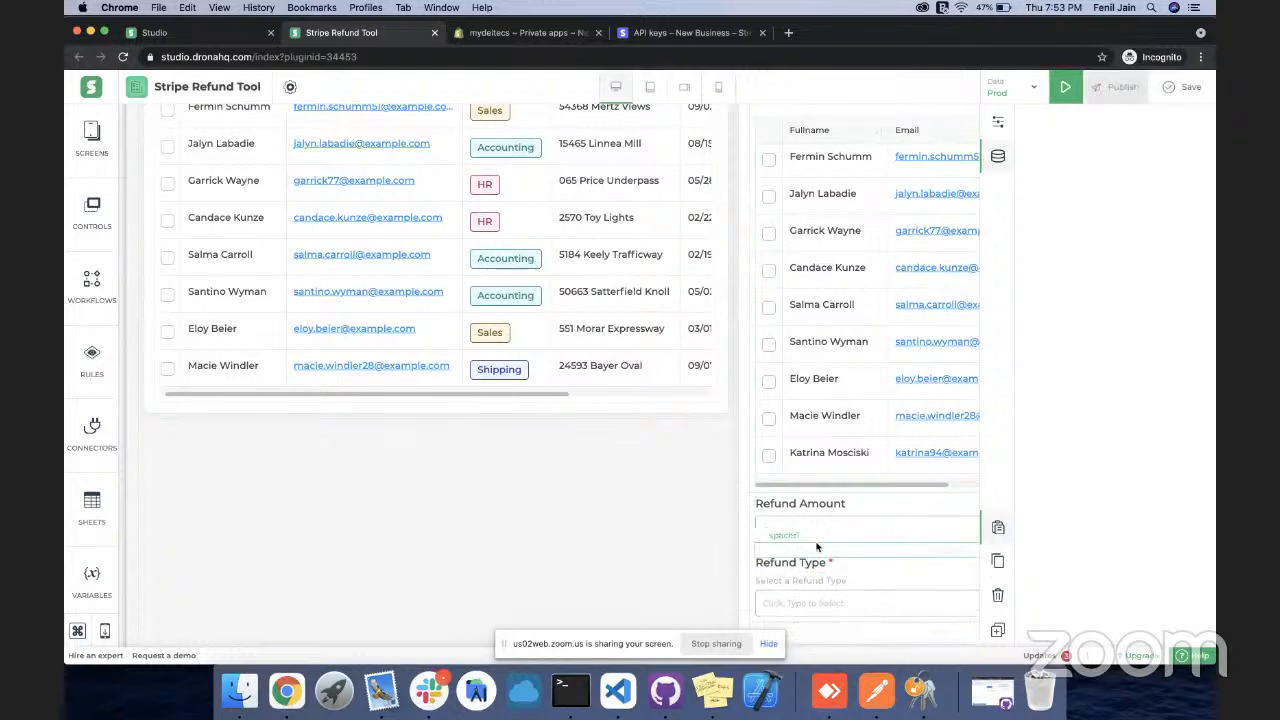
{"action": "scroll", "coordinate": [817, 546], "scroll_direction": "down", "scroll_amount": 1}
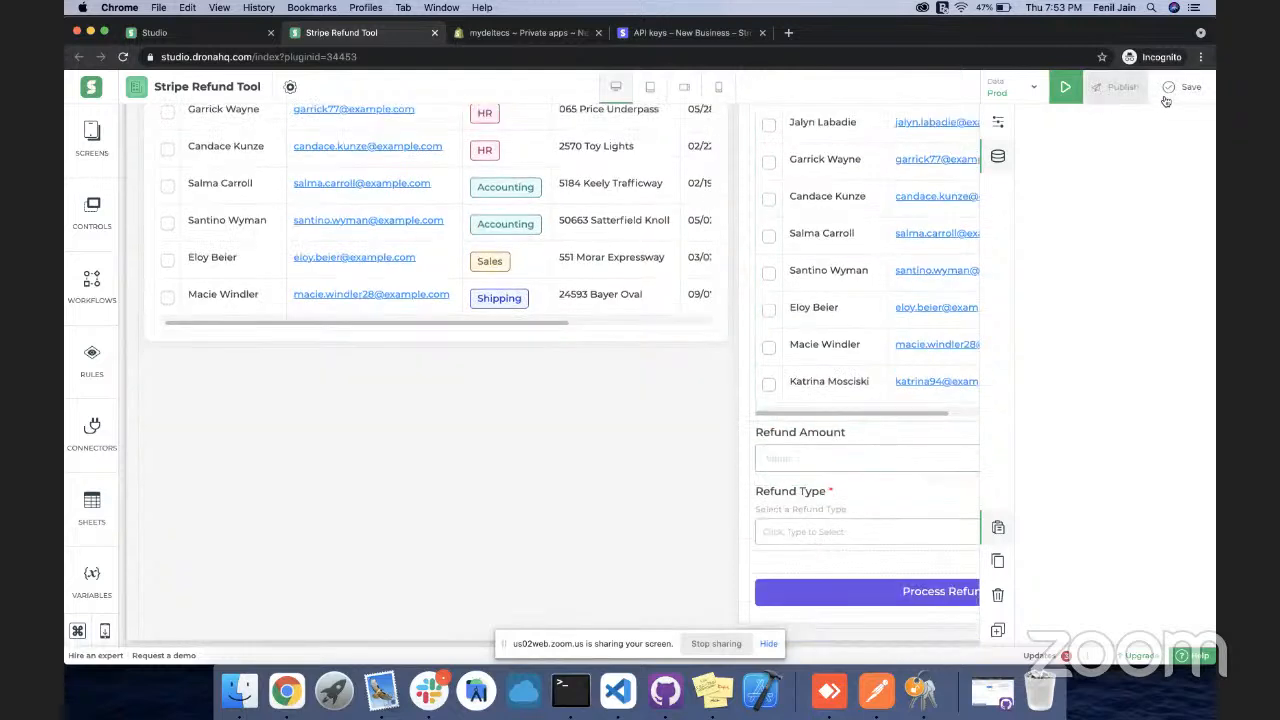
{"action": "left_click", "coordinate": [1066, 88]}
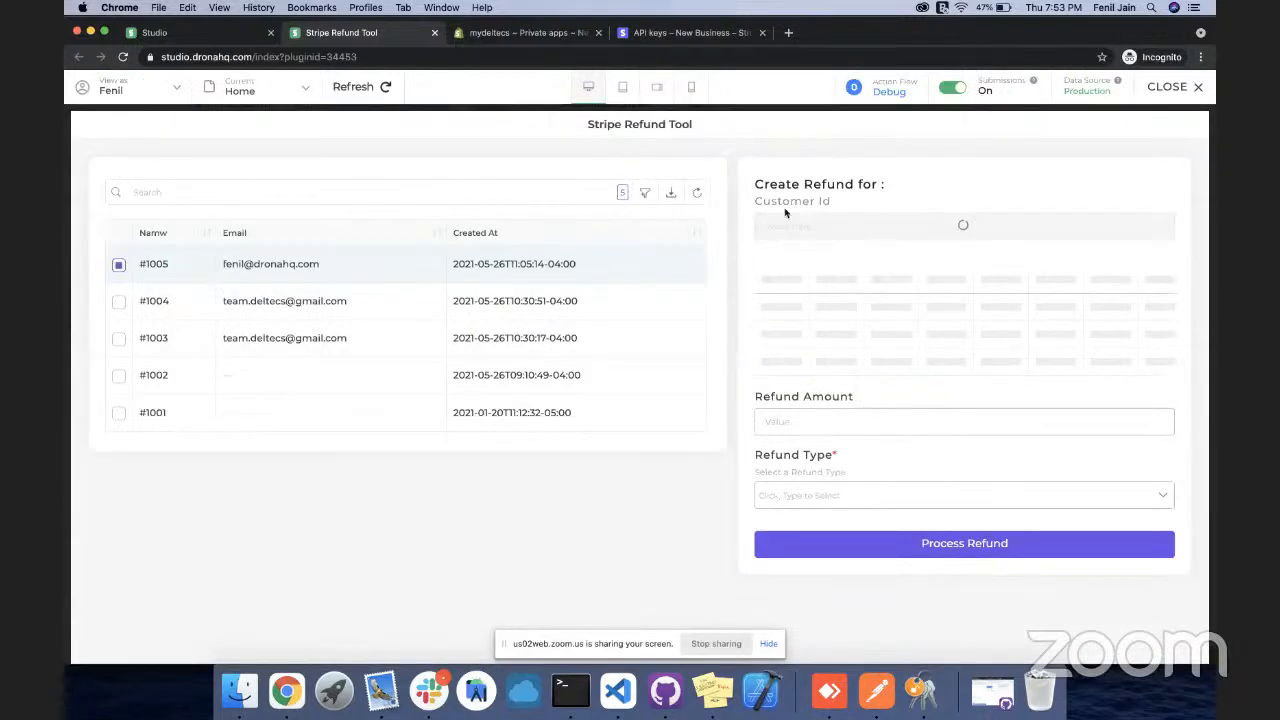
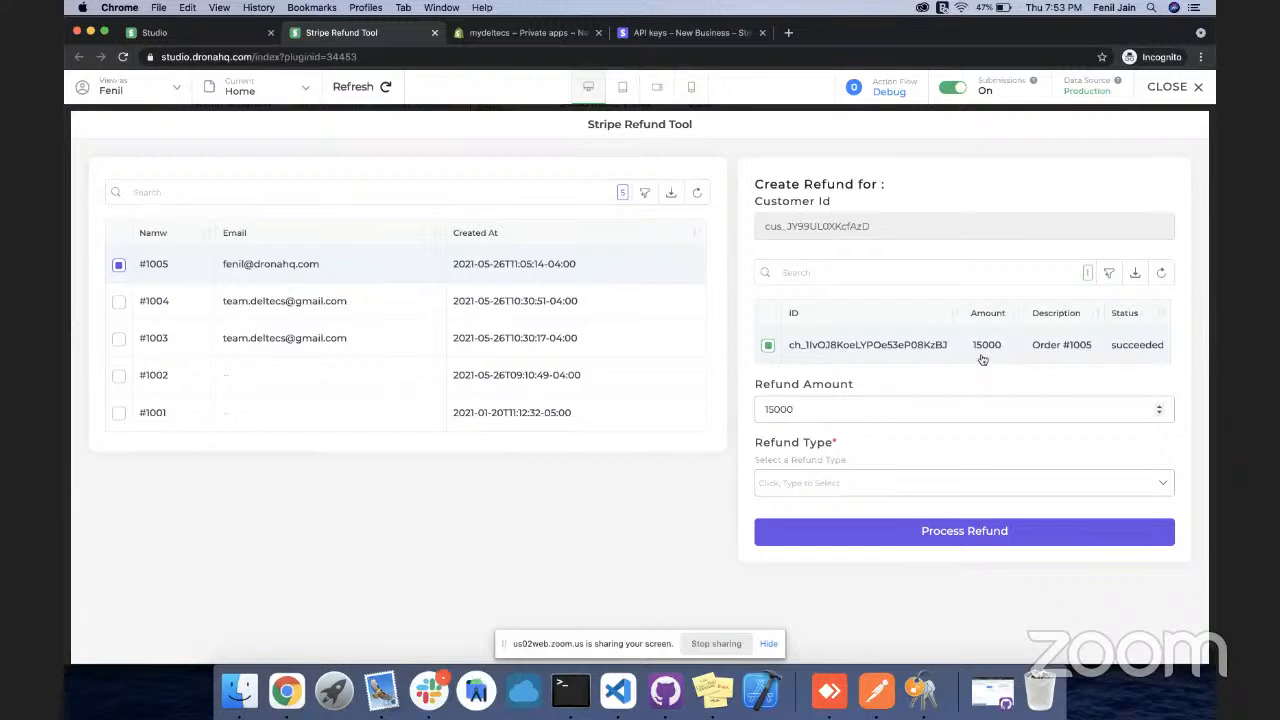
Close the preview, open and close the app's Rules, and select the Process Refund button
{"action": "left_click", "coordinate": [1168, 88]}
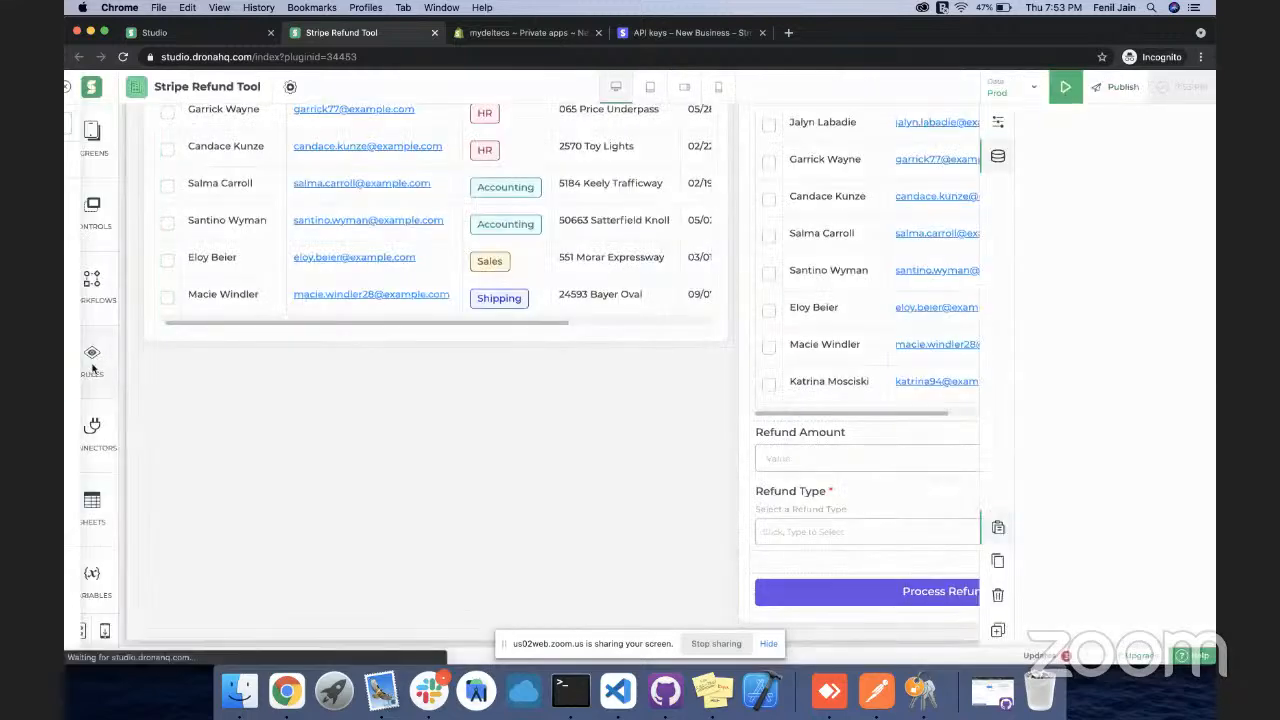
{"action": "left_click", "coordinate": [92, 366]}
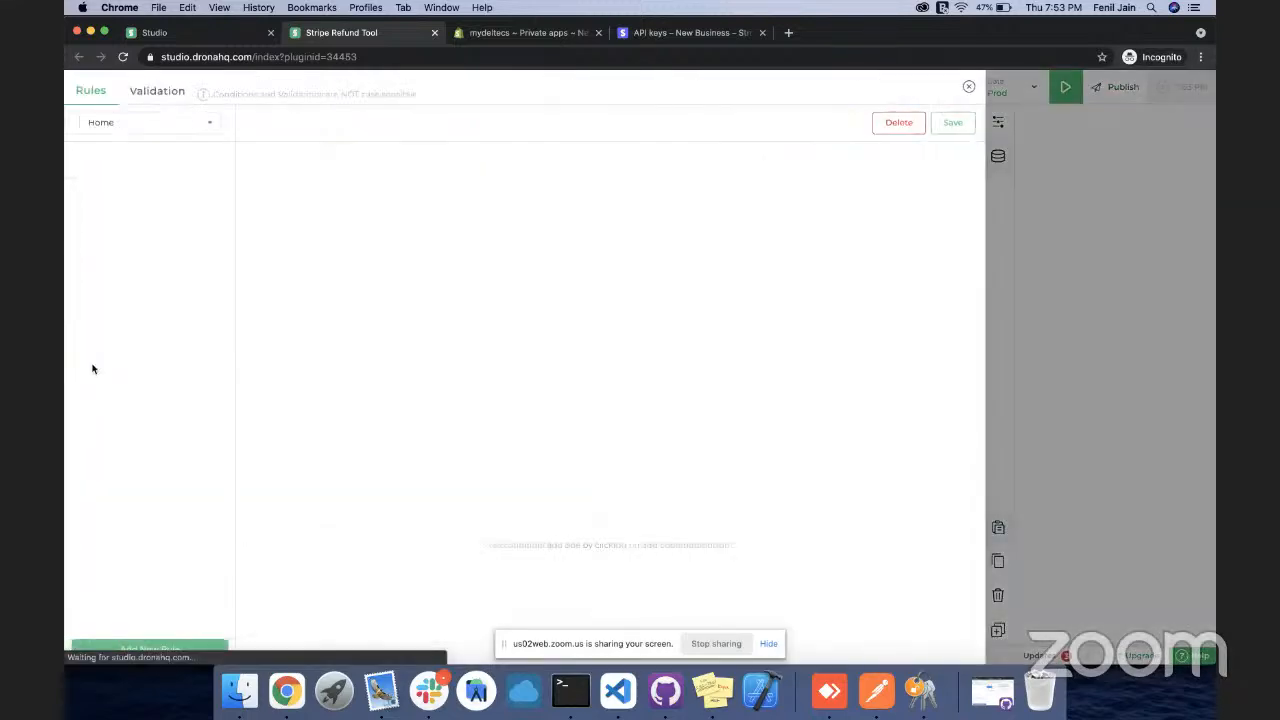
{"action": "left_click", "coordinate": [968, 86]}
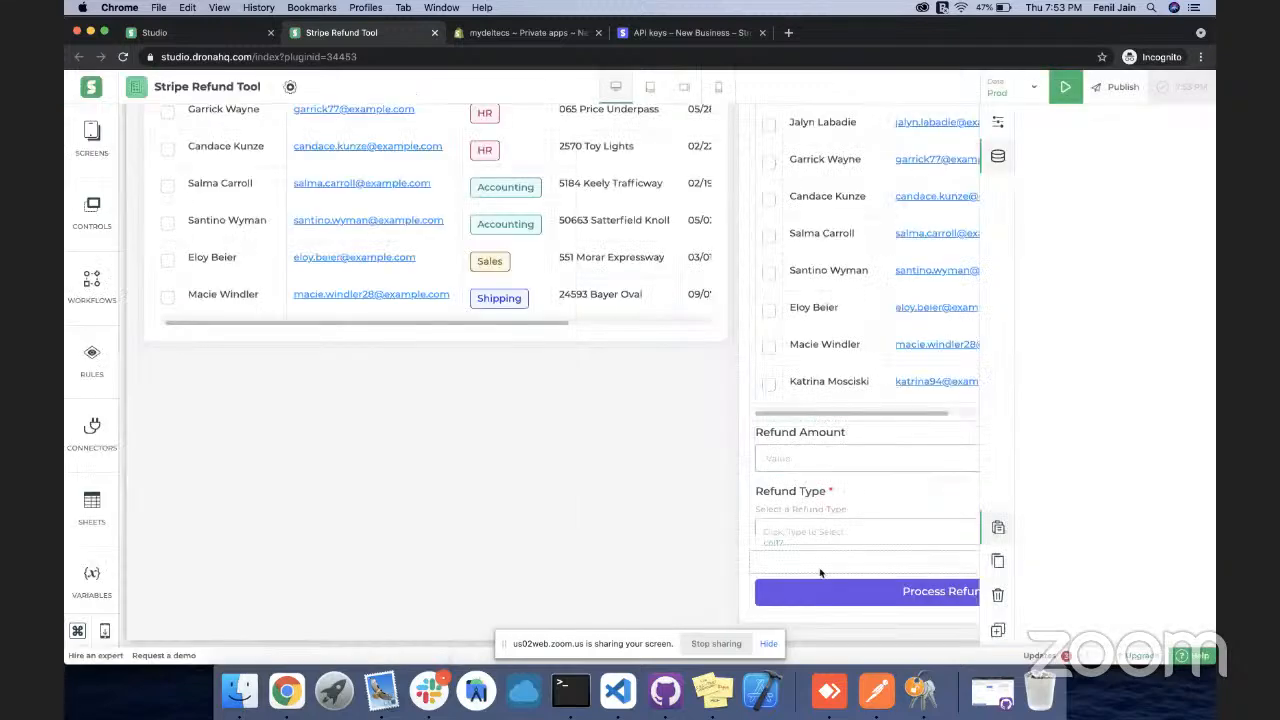
{"action": "left_click", "coordinate": [841, 598]}
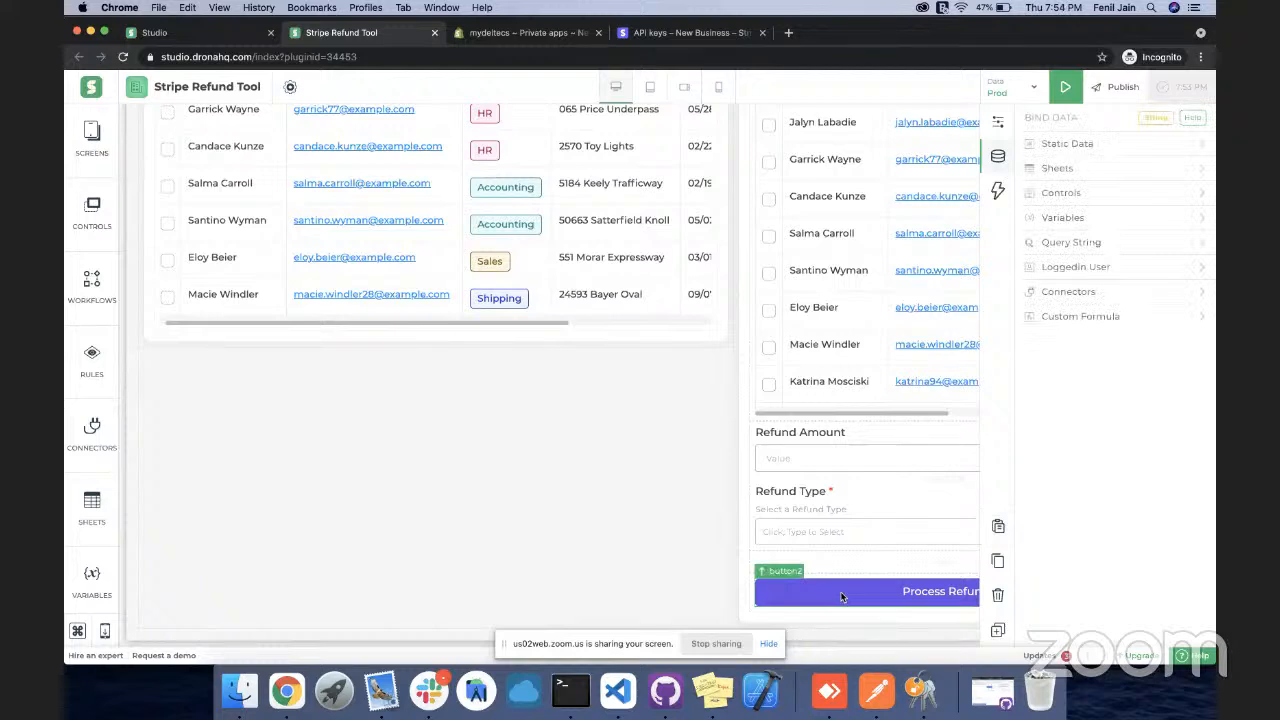
Open the button's button_click workflow and inspect the REFUND toast step's settings
{"action": "left_click", "coordinate": [998, 190]}
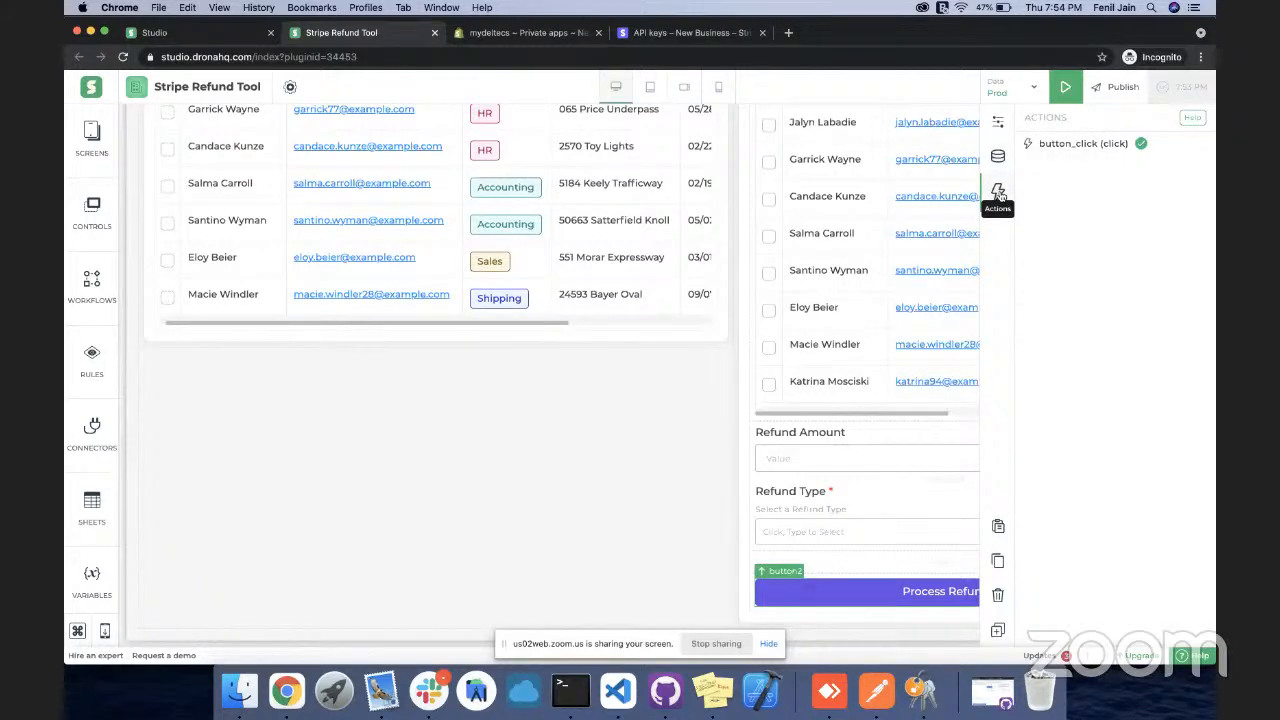
{"action": "left_click", "coordinate": [1058, 146]}
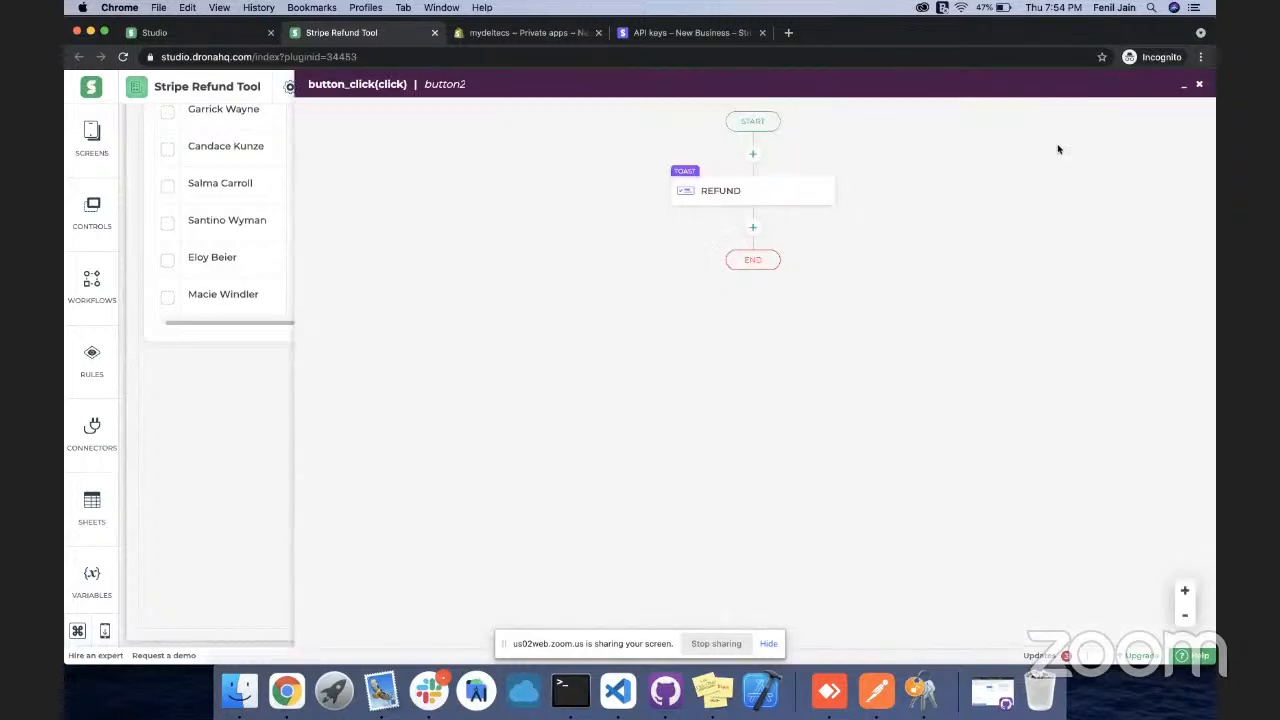
{"action": "left_click", "coordinate": [746, 206]}
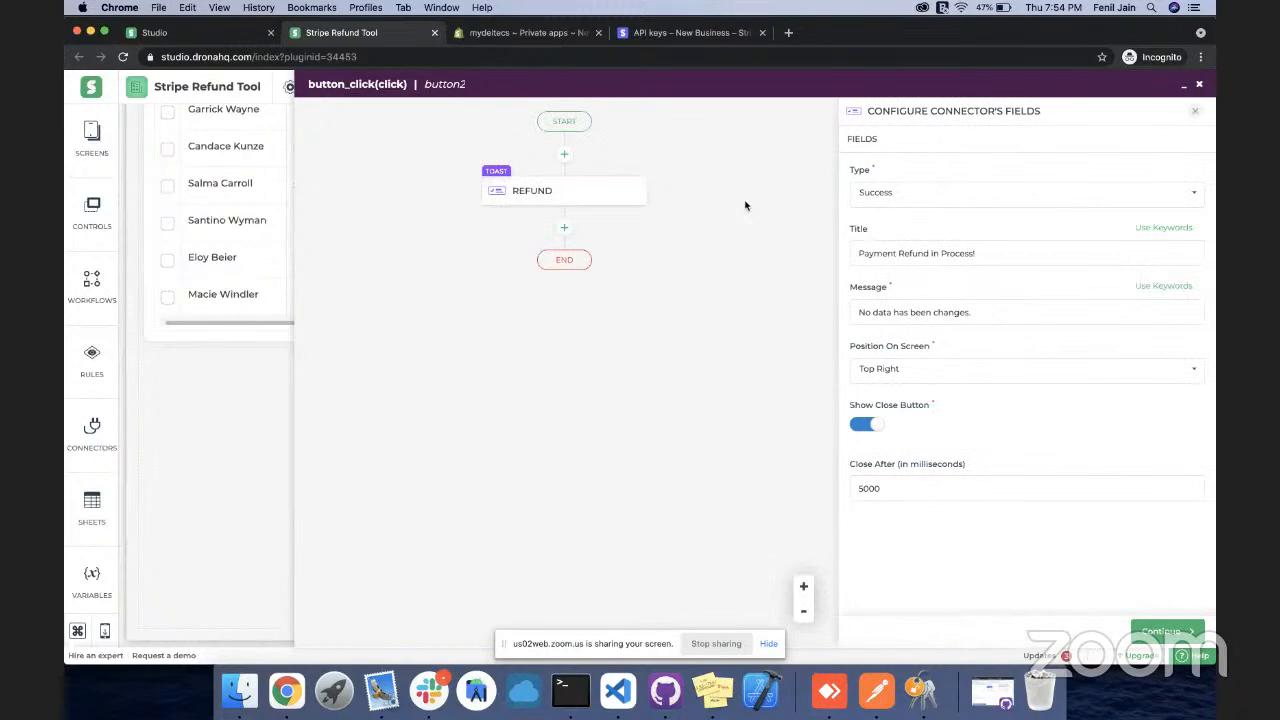
{"action": "left_click", "coordinate": [1196, 112]}
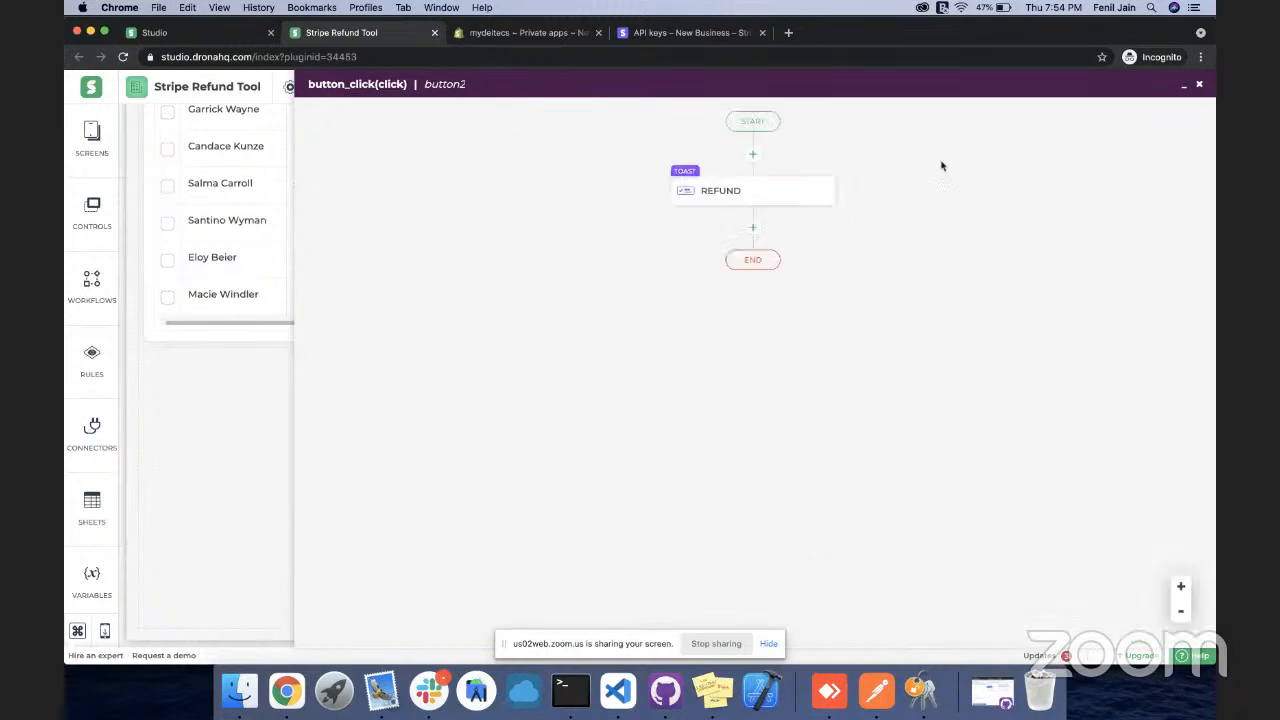
Insert a Stripe InitiateRefund action before the REFUND toast using the connected Stripe account
{"action": "left_click", "coordinate": [756, 155]}
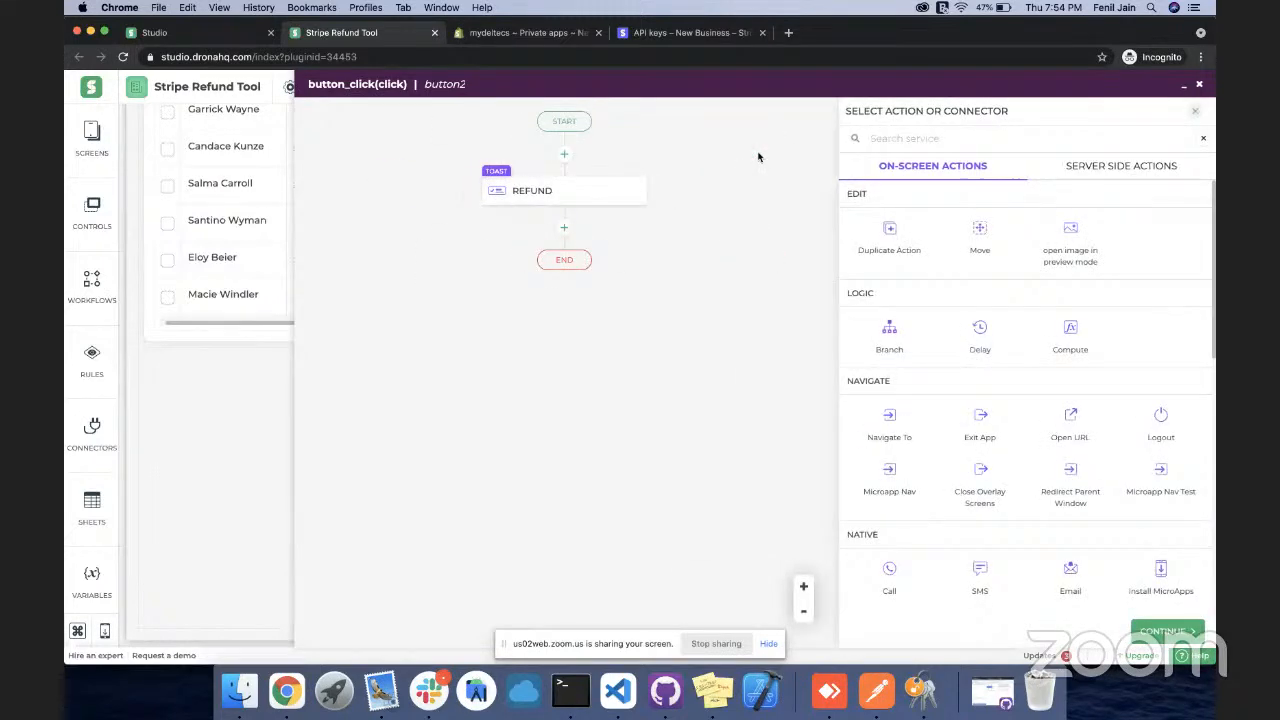
{"action": "left_click", "coordinate": [1061, 168]}
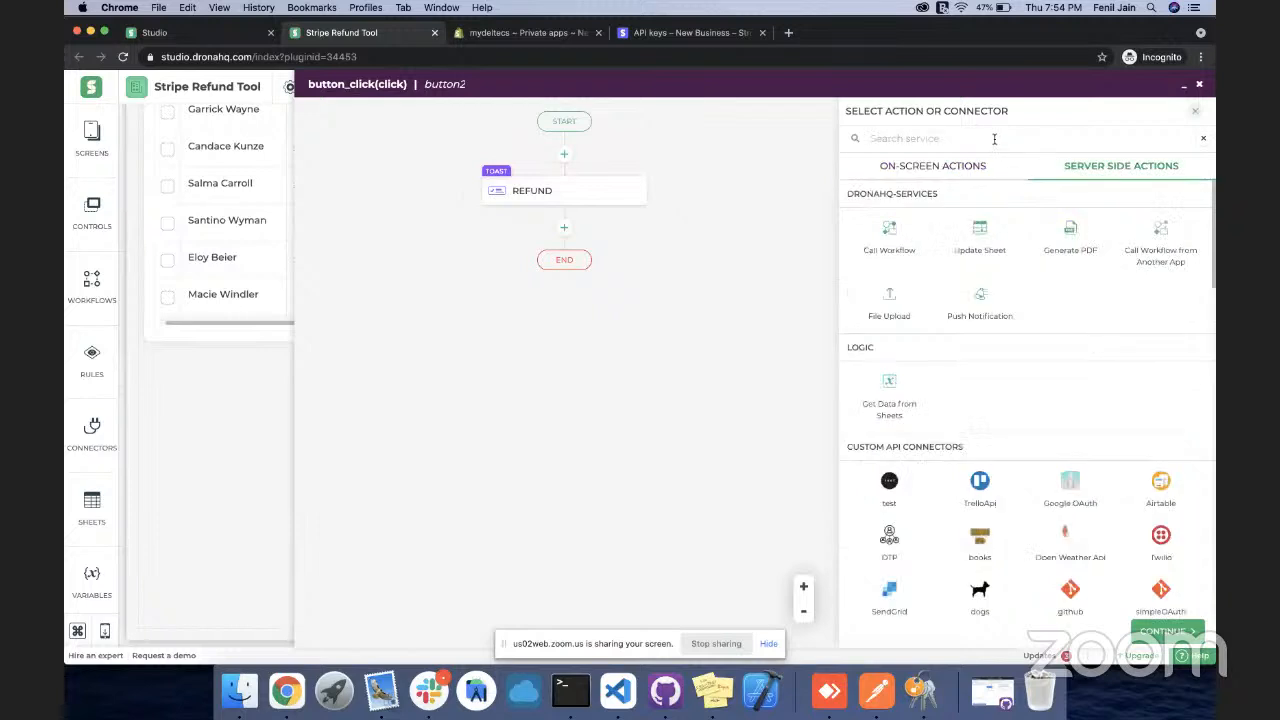
{"action": "type", "text": "stri"}
{"action": "left_click", "coordinate": [890, 232]}
{"action": "left_click", "coordinate": [949, 396]}
{"action": "left_click", "coordinate": [1160, 632]}
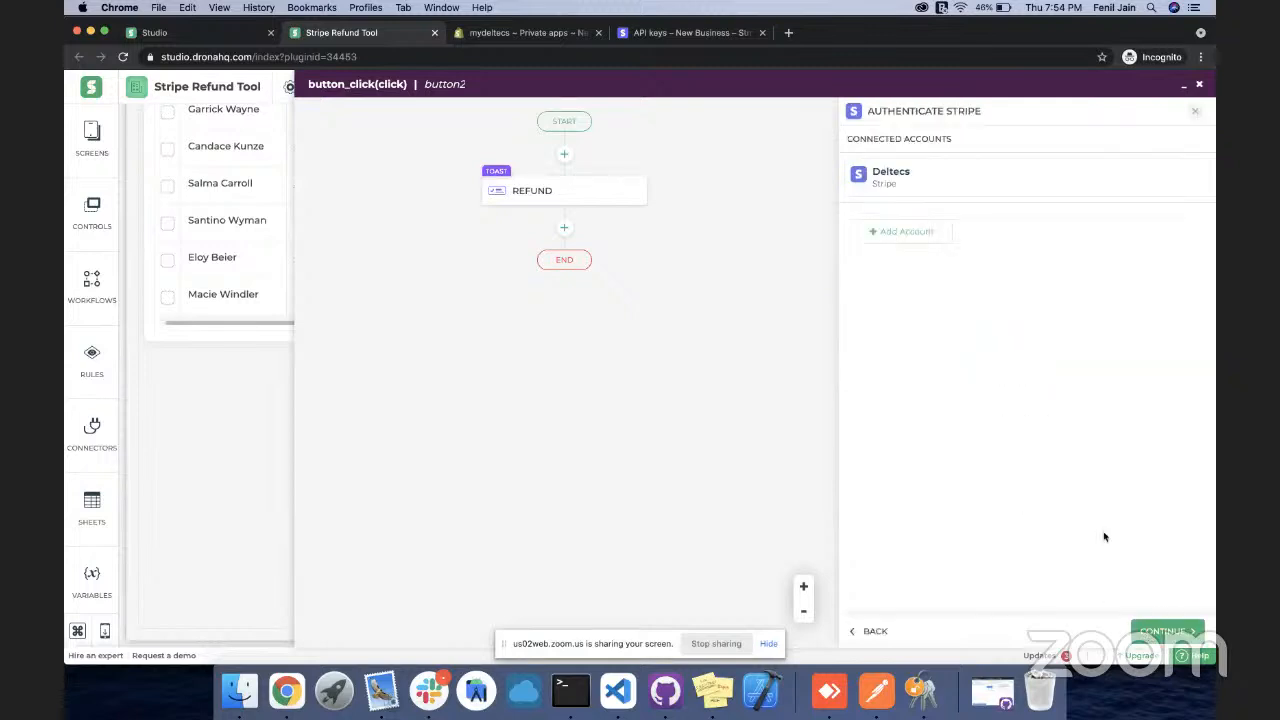
{"action": "left_click", "coordinate": [998, 195]}
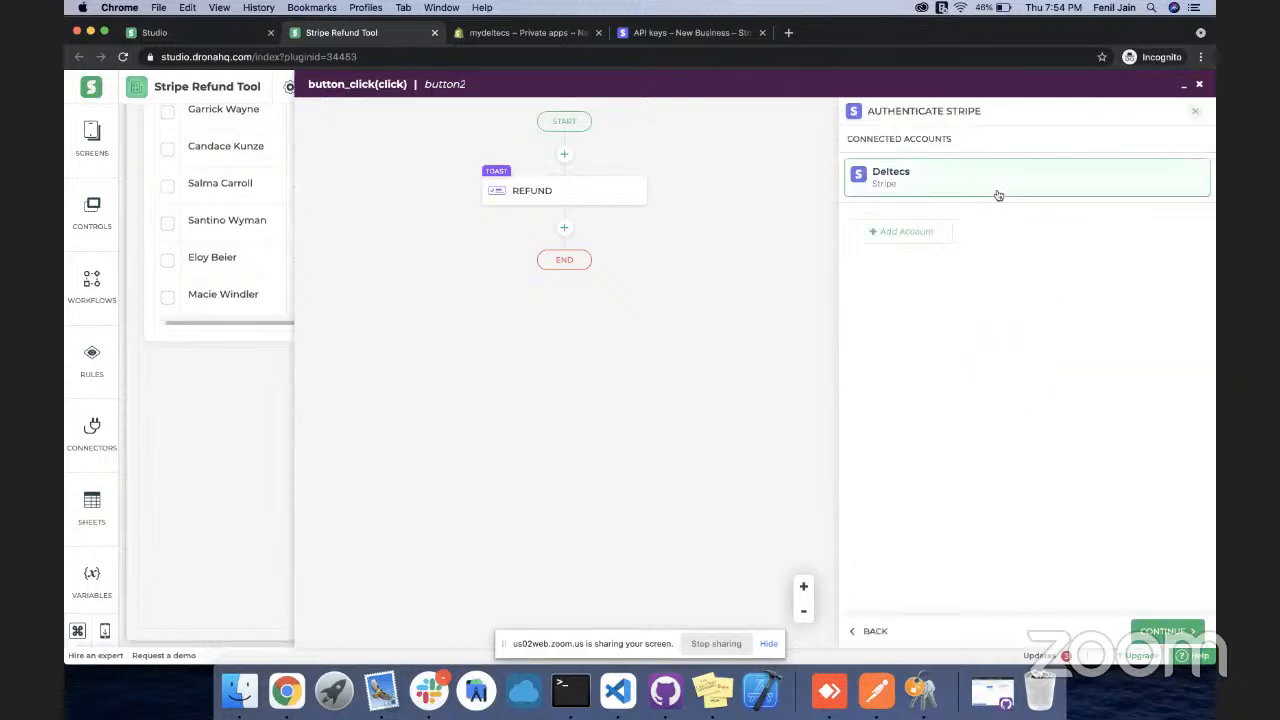
{"action": "left_click", "coordinate": [1155, 630]}
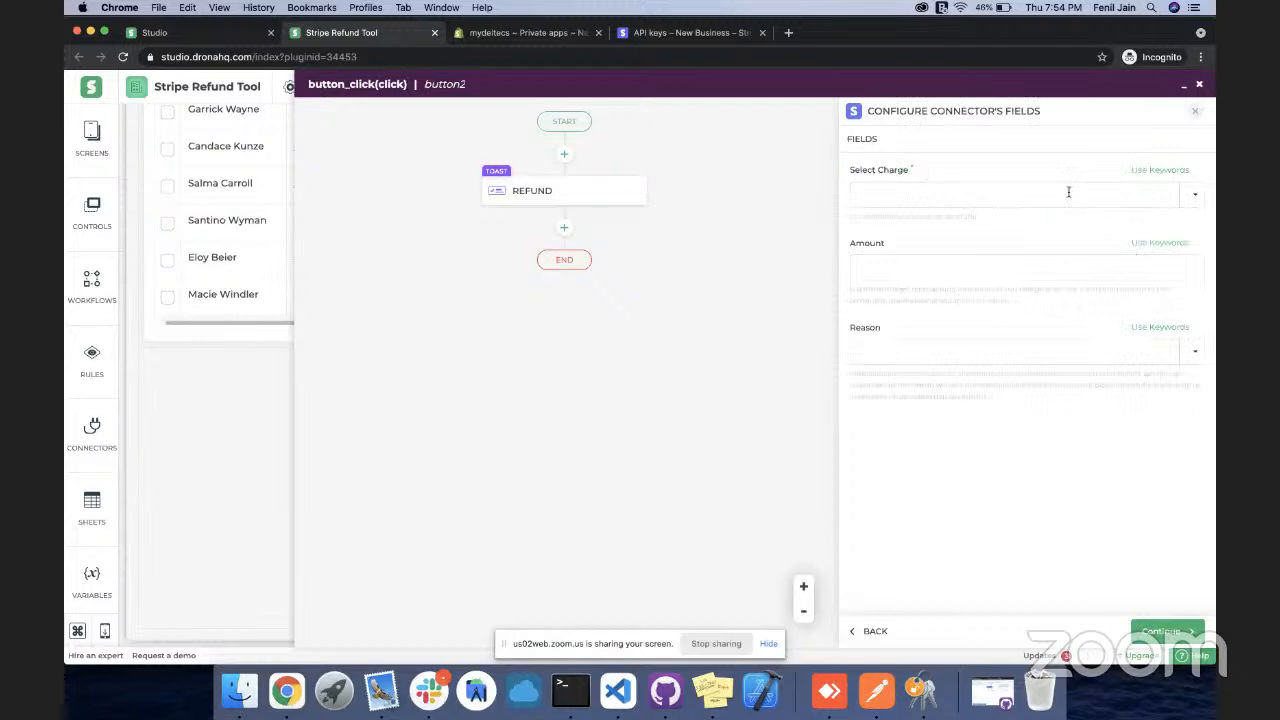
Set Select Charge to tablegrid1.data.id and Amount to refundamount via keywords
{"action": "left_click", "coordinate": [1142, 172]}
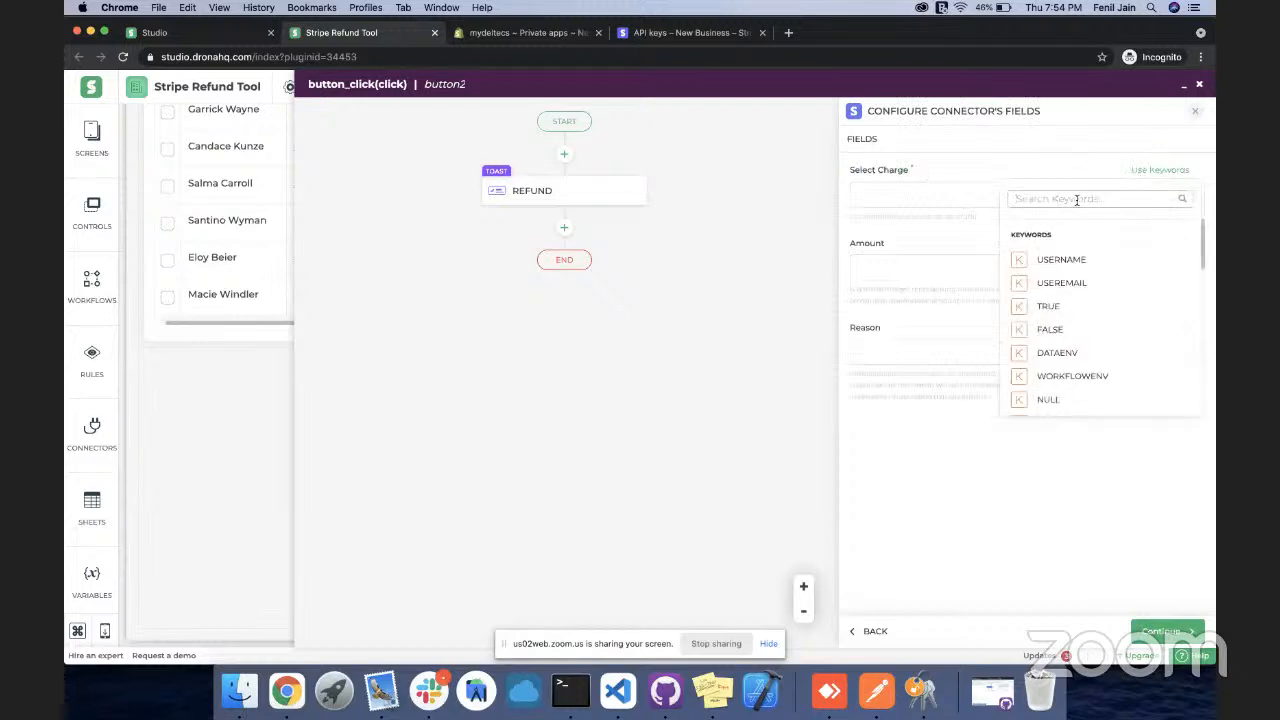
{"action": "type", "text": "tablegrid1"}
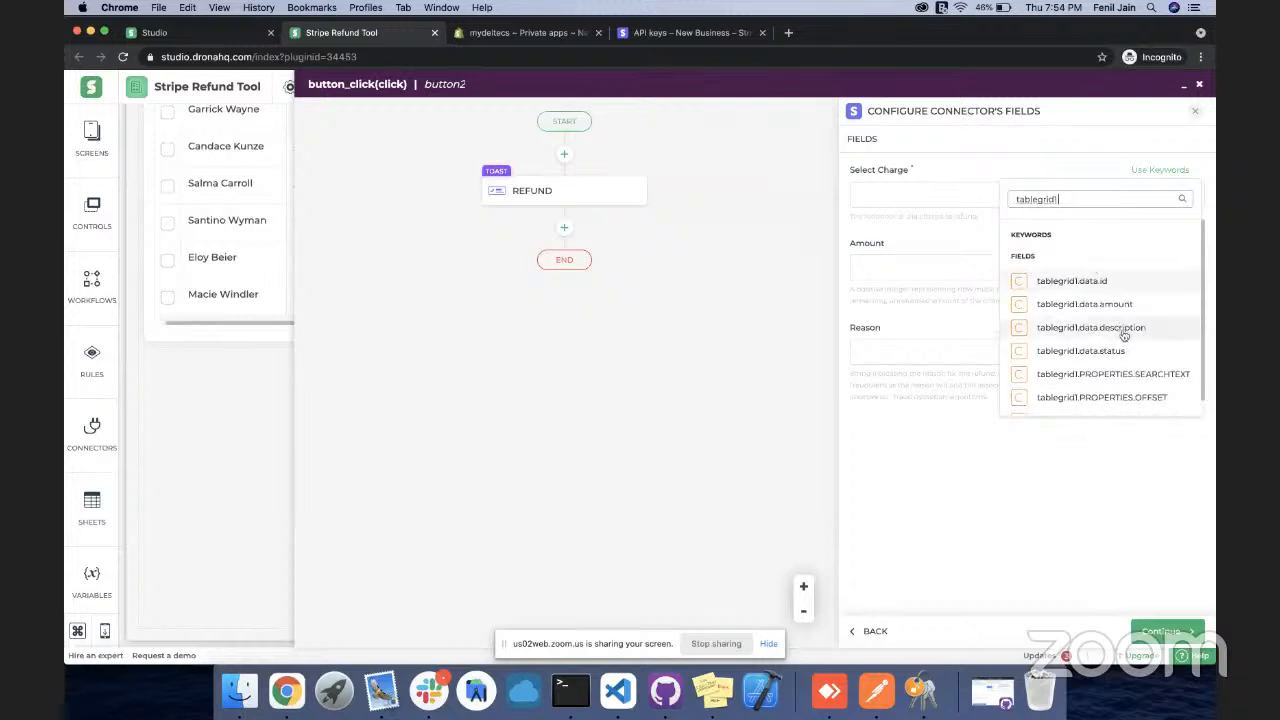
{"action": "left_click", "coordinate": [1112, 284]}
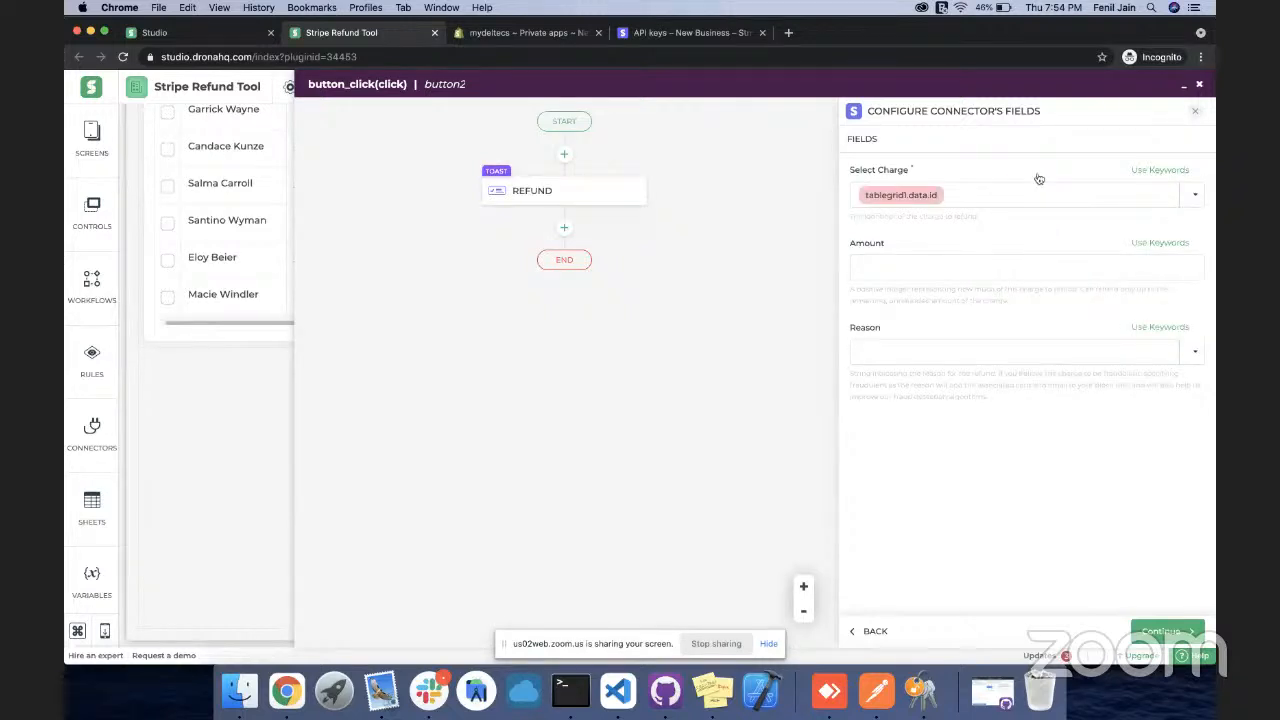
{"action": "left_click", "coordinate": [1149, 246]}
{"action": "type", "text": "ref"}
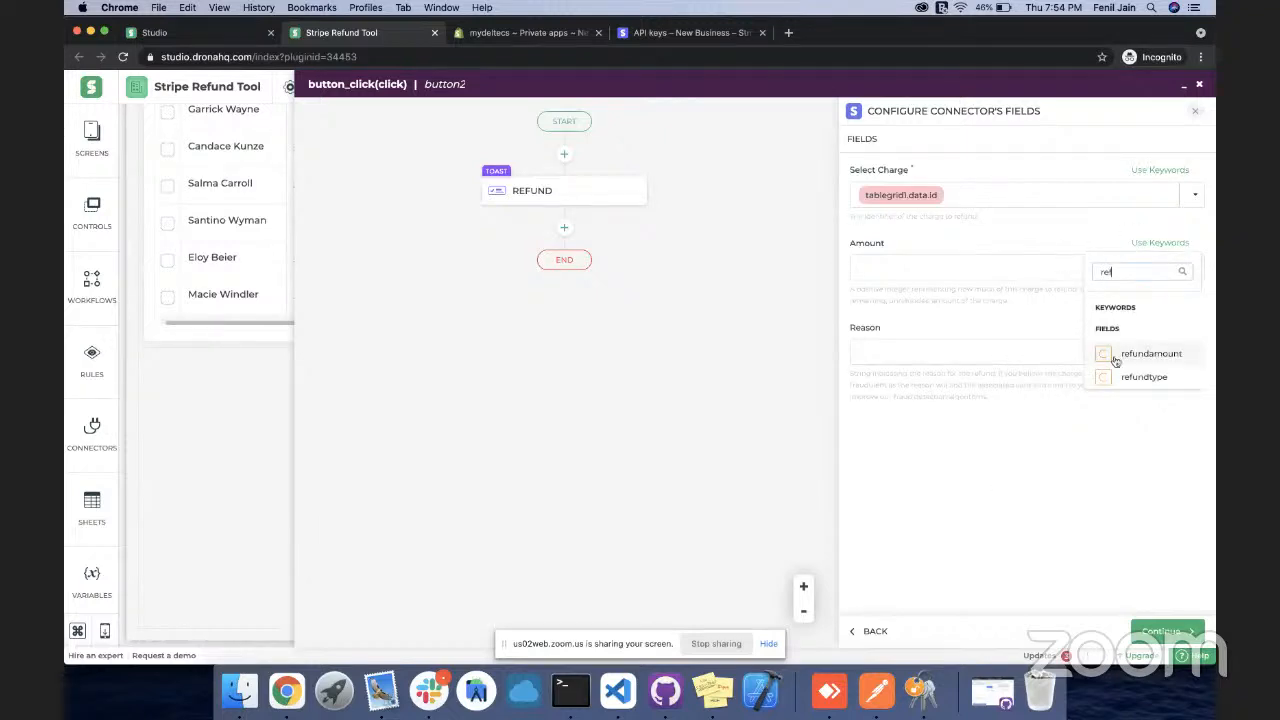
{"action": "left_click", "coordinate": [1146, 355]}
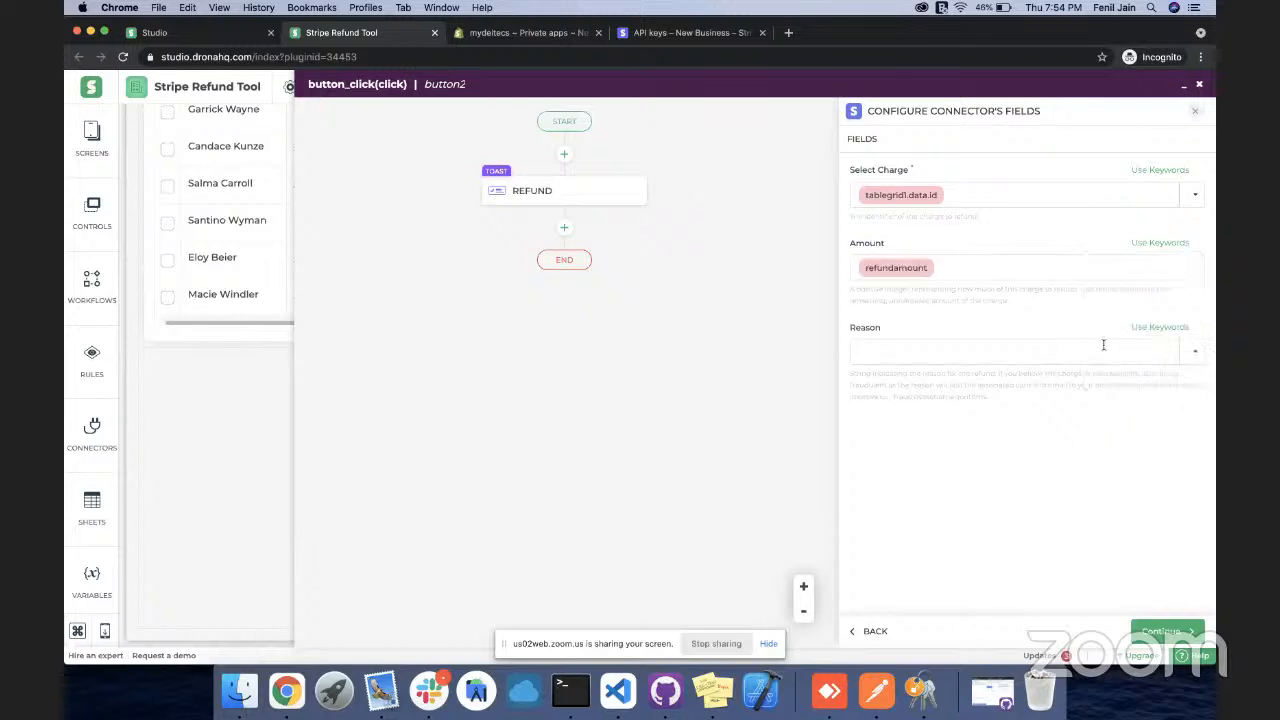
Set the refund Reason to Requested by customer (requested_by_customer) and continue
{"action": "left_click", "coordinate": [1194, 356]}
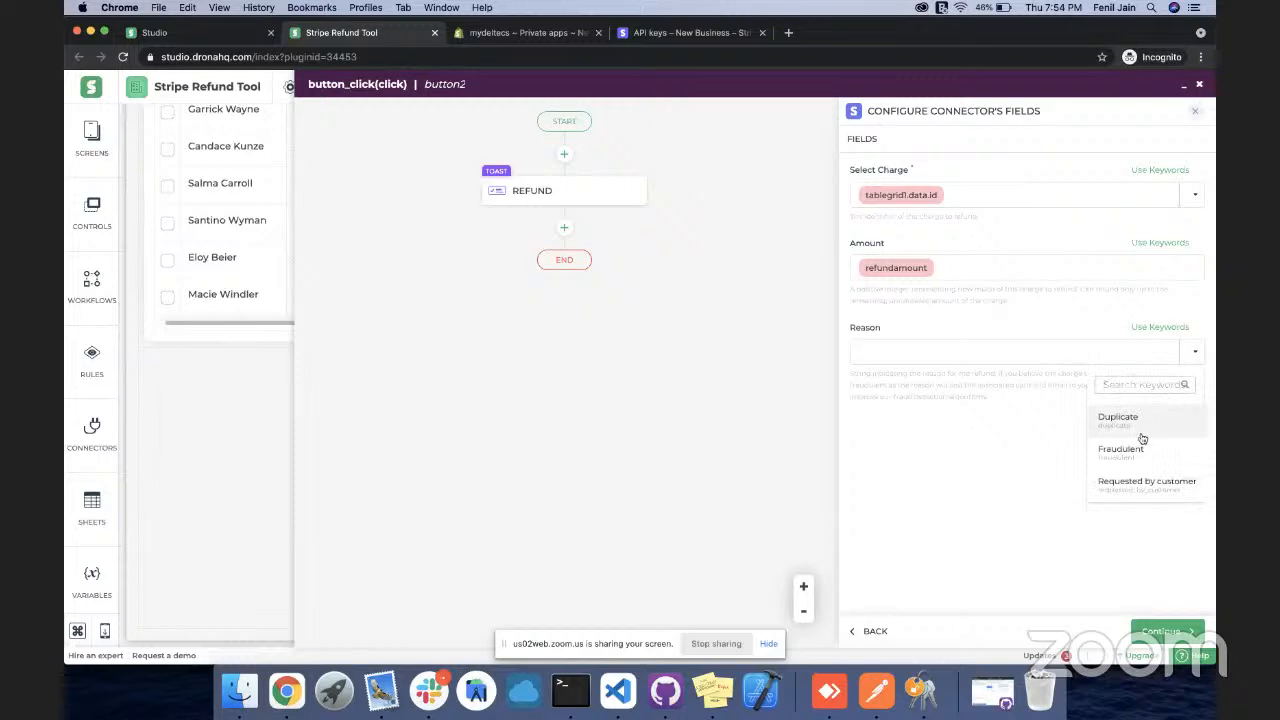
{"action": "left_click", "coordinate": [1127, 484]}
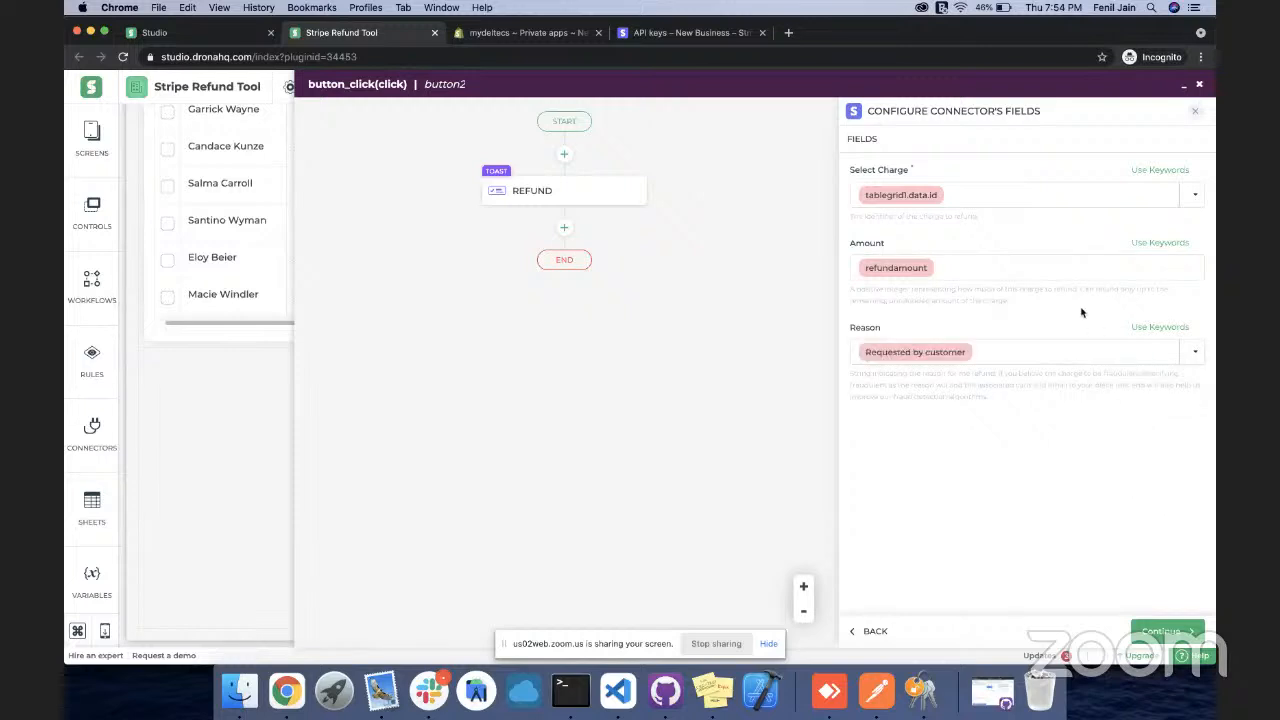
{"action": "left_click", "coordinate": [1194, 356]}
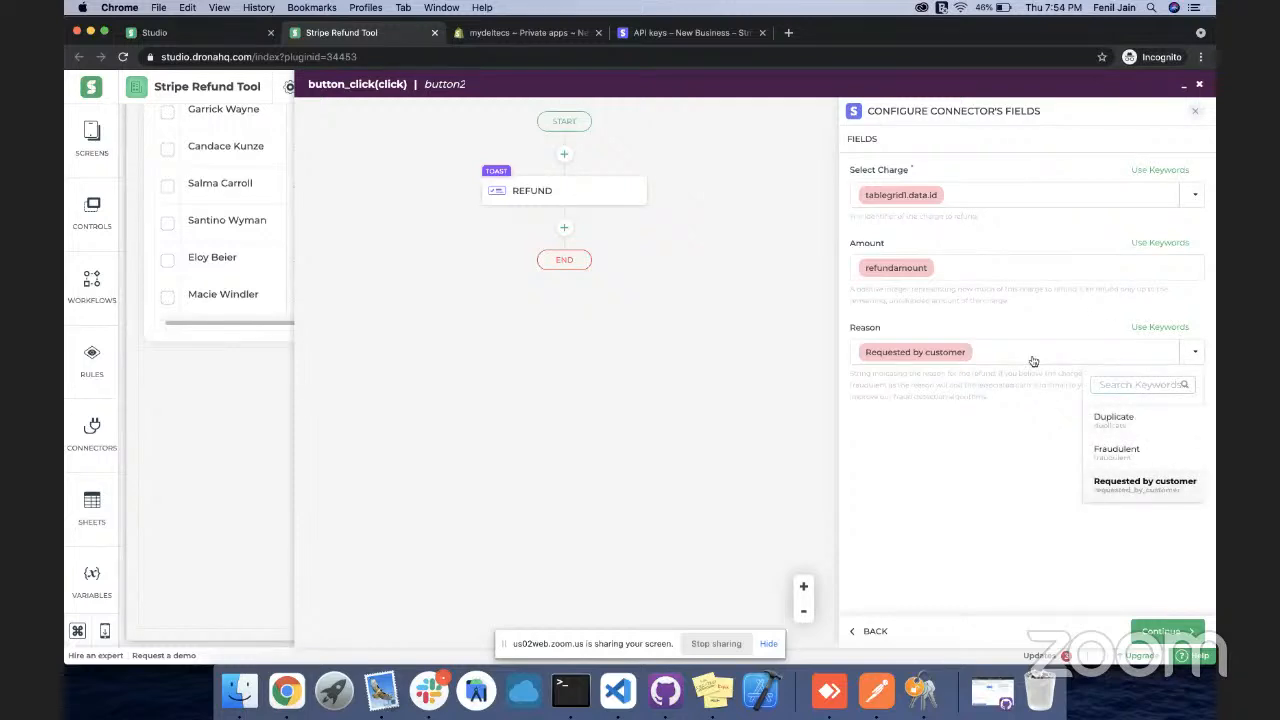
{"action": "left_click", "coordinate": [890, 352]}
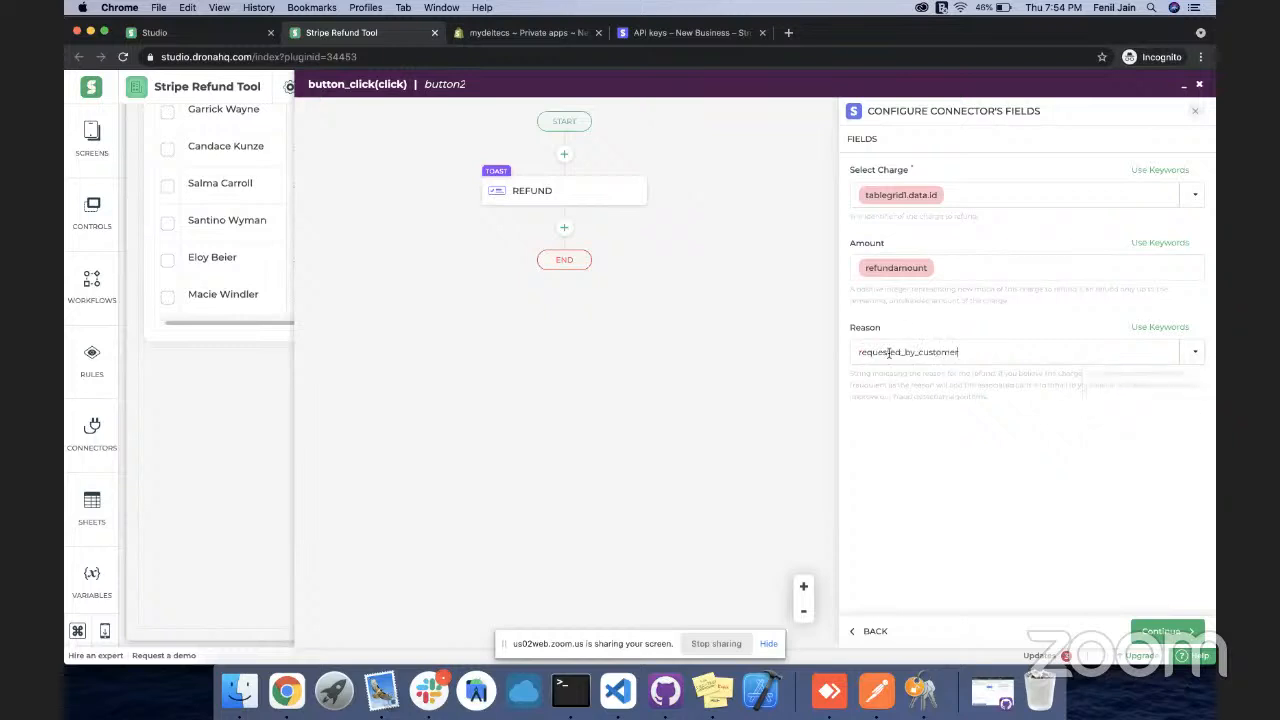
{"action": "left_click", "coordinate": [1041, 399]}
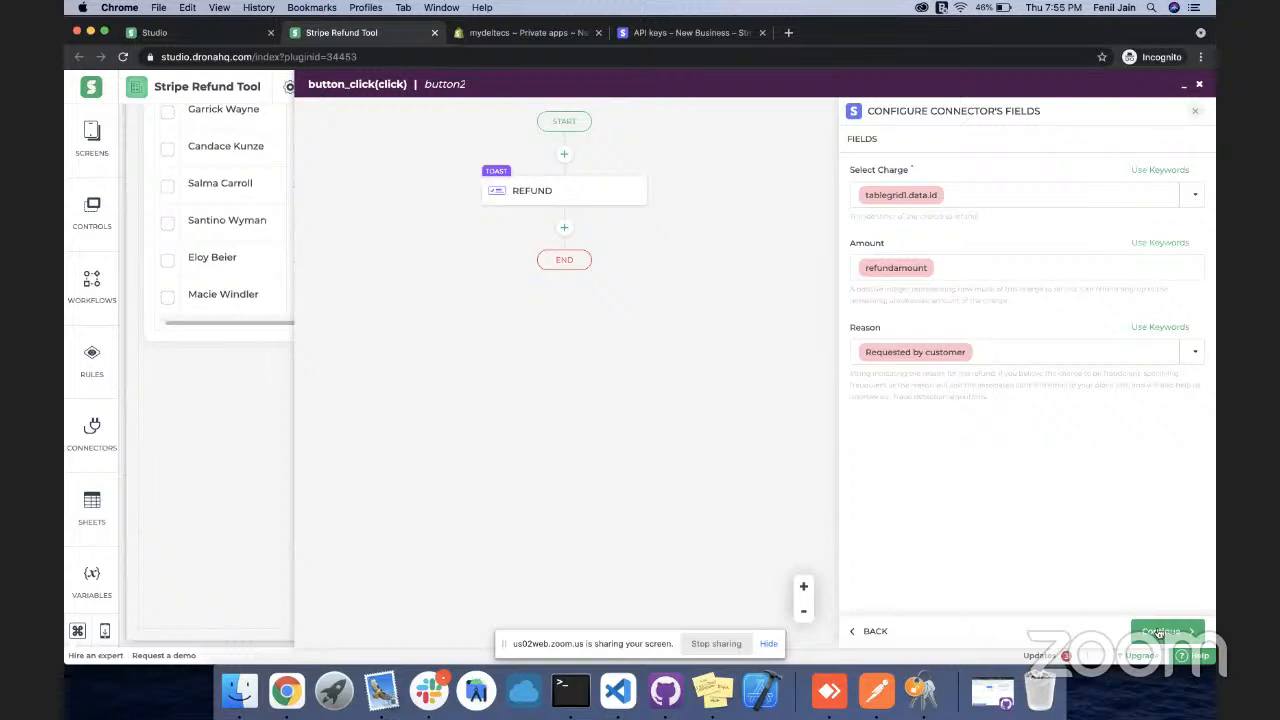
{"action": "left_click", "coordinate": [1158, 632]}
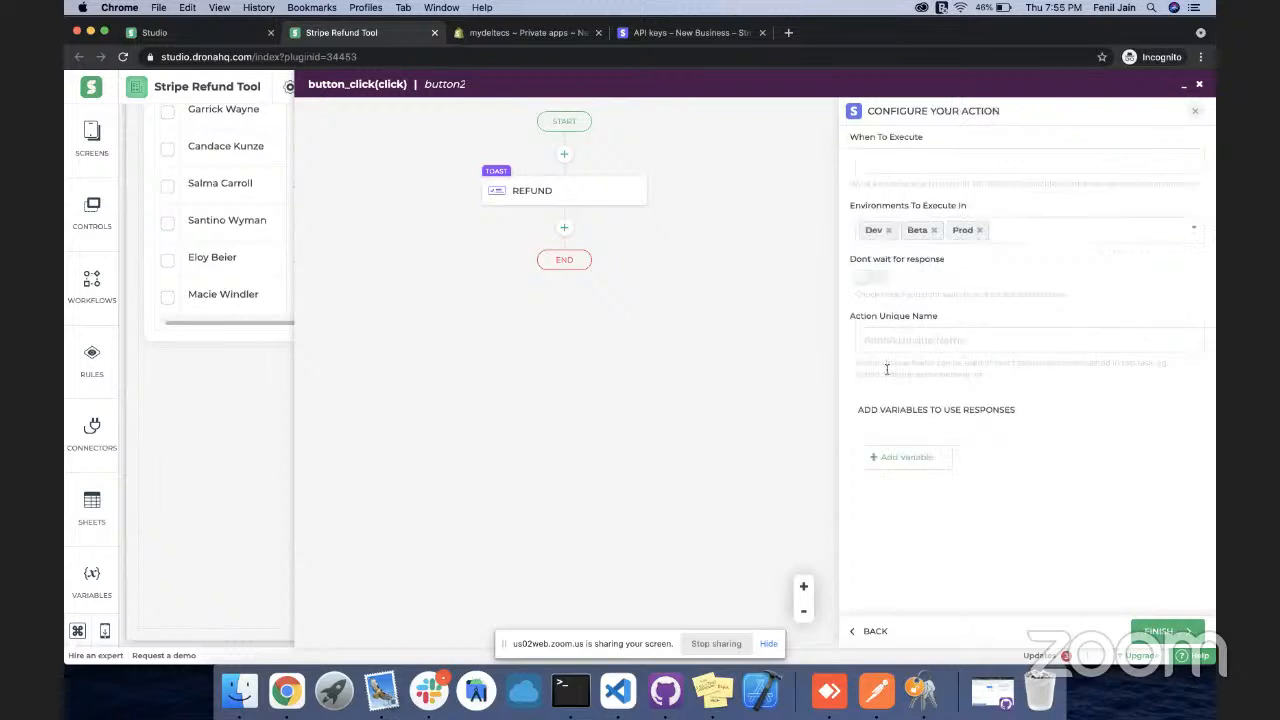
Name the refund action in its general settings and finish the Stripe refund step
{"action": "left_click", "coordinate": [900, 336]}
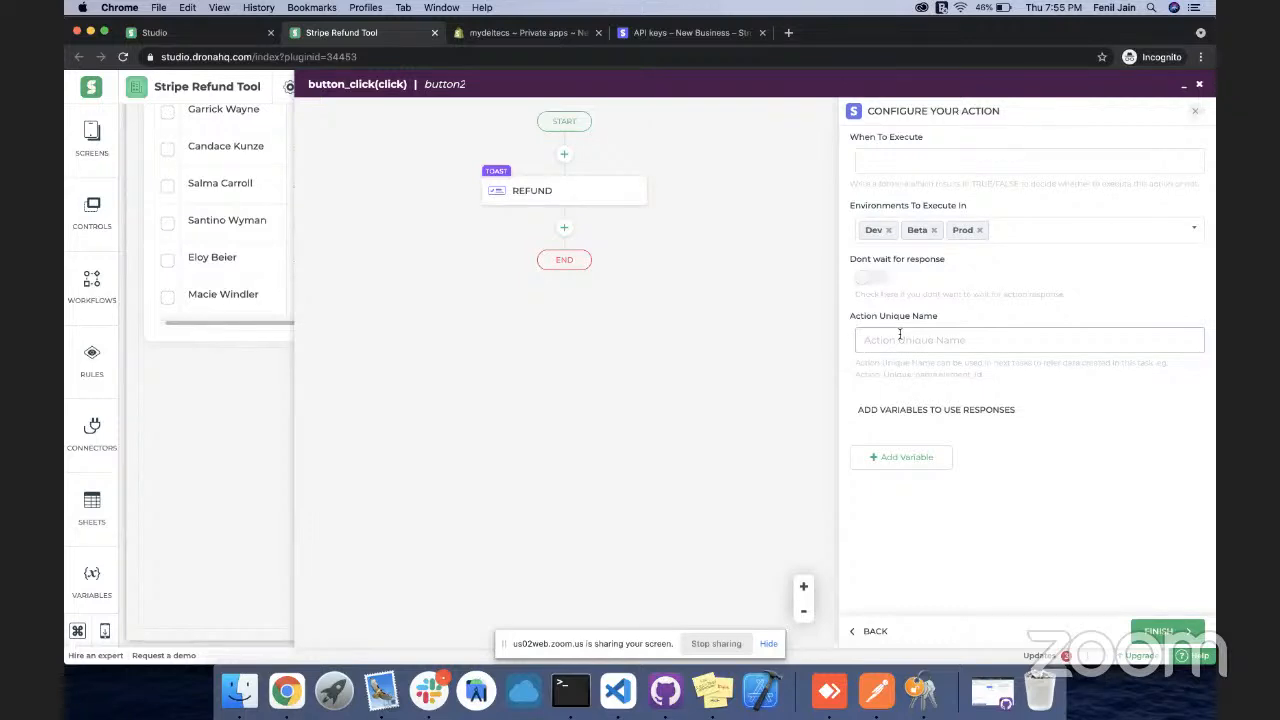
{"action": "type", "text": "InitiateRefund"}
{"action": "left_click", "coordinate": [1158, 632]}
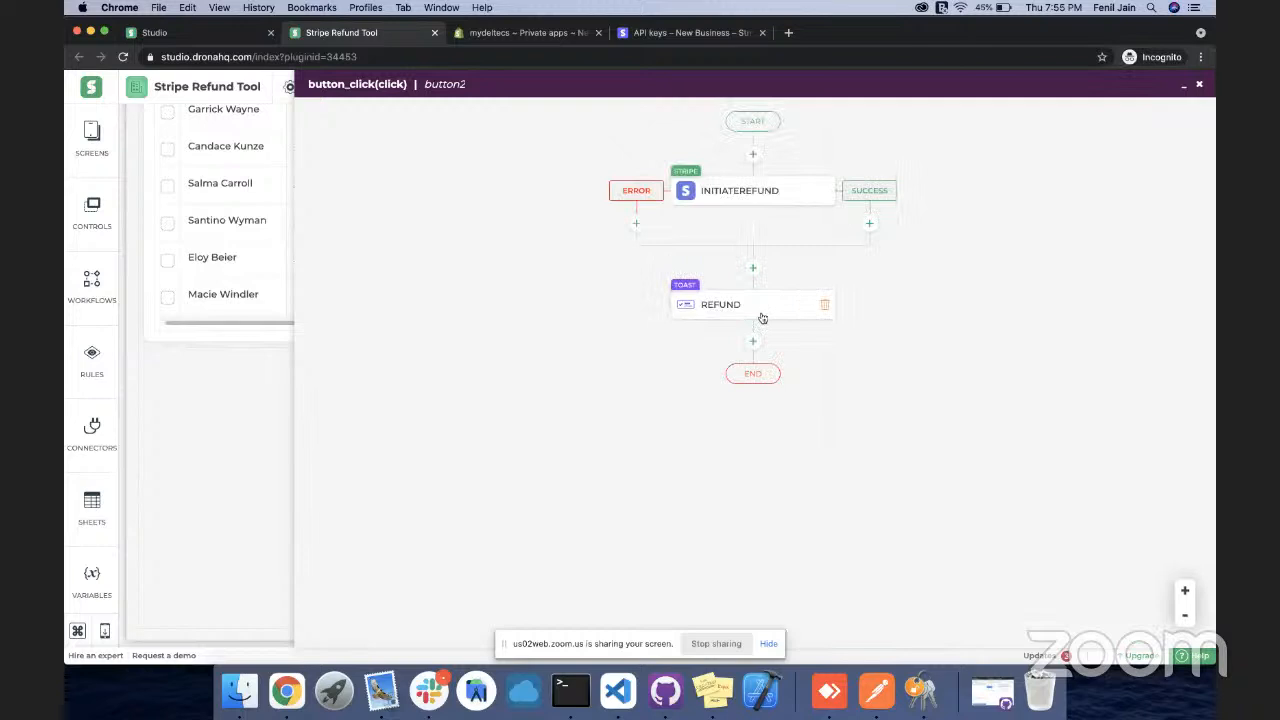
Move the REFUND toast into the INITIATEREFUND success branch and close the workflow
{"action": "left_click", "coordinate": [869, 223]}
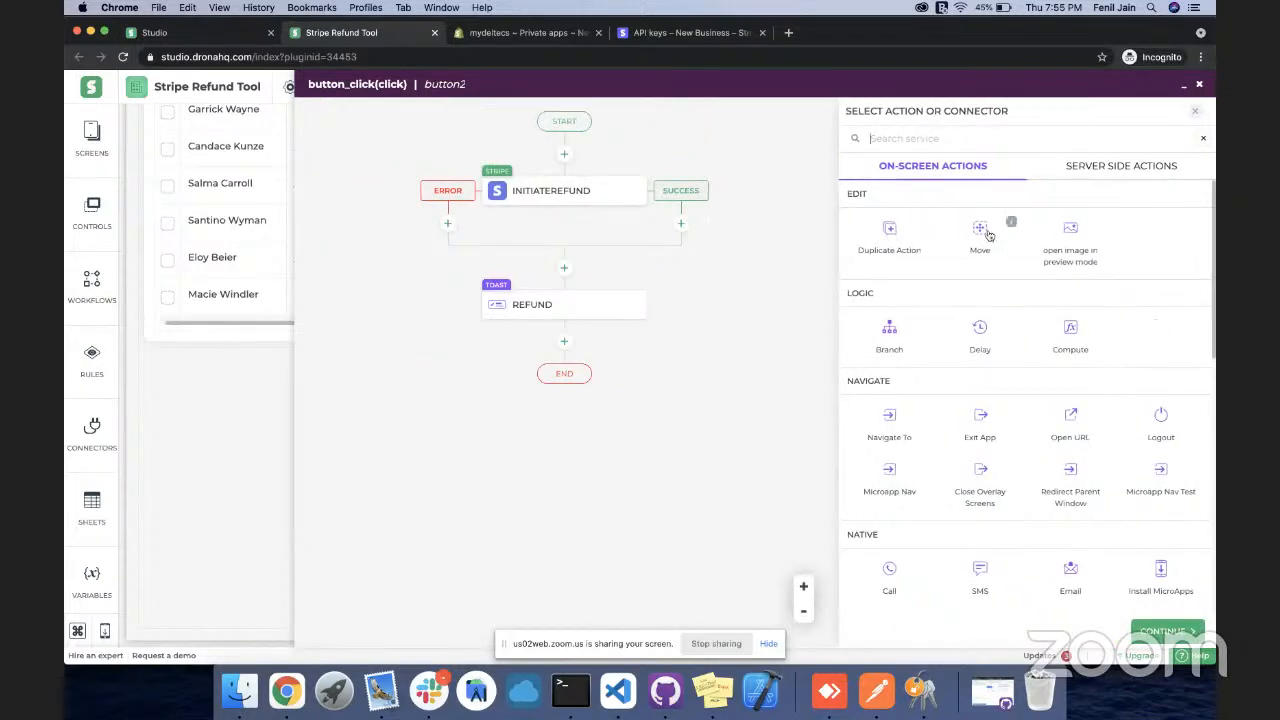
{"action": "left_click", "coordinate": [982, 228]}
{"action": "left_click", "coordinate": [912, 240]}
{"action": "left_click", "coordinate": [1152, 631]}
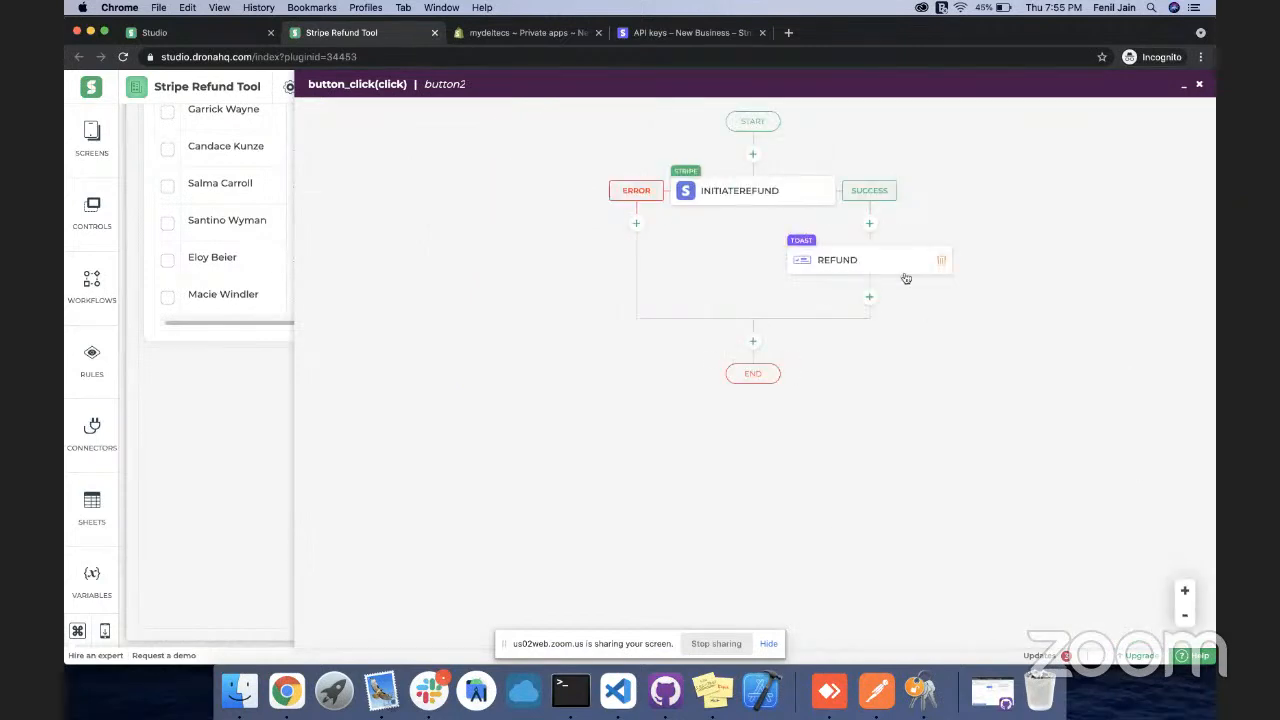
{"action": "left_click", "coordinate": [1186, 90]}
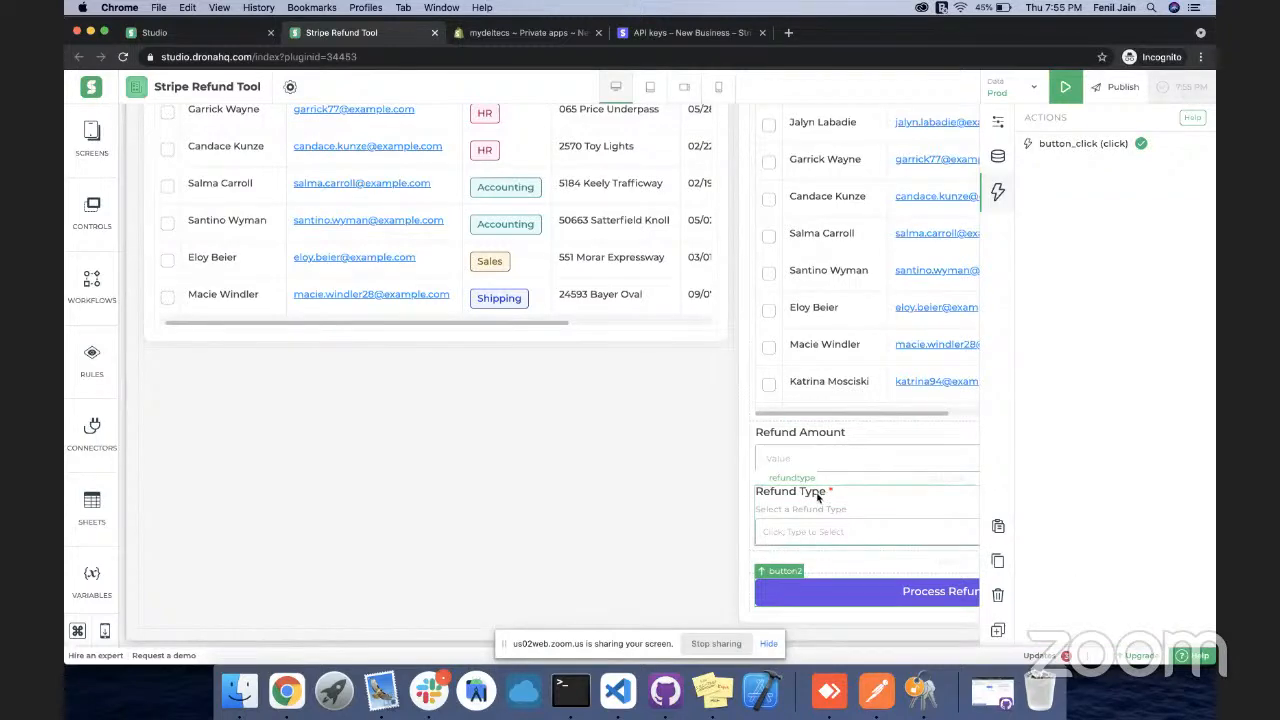
{"action": "scroll", "coordinate": [715, 363], "scroll_direction": "up", "scroll_amount": 4}
{"action": "scroll", "coordinate": [715, 363], "scroll_direction": "up", "scroll_amount": 2}
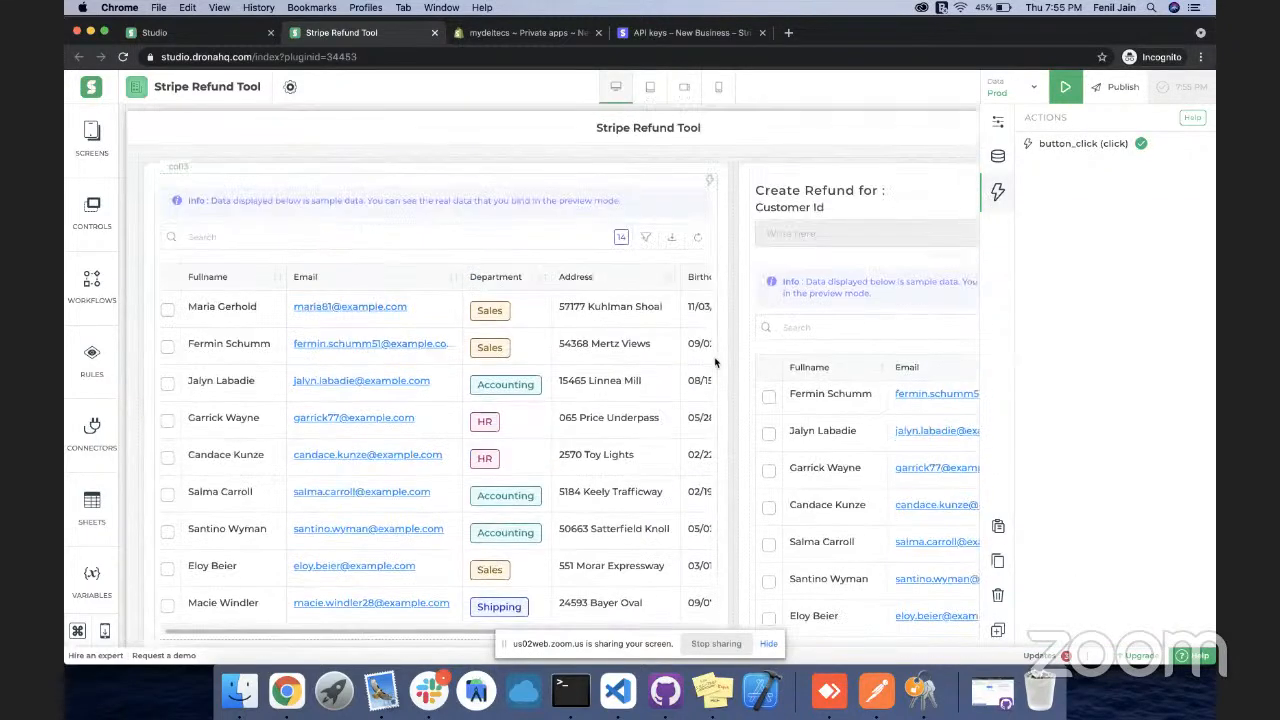
{"action": "scroll", "coordinate": [715, 363], "scroll_direction": "down", "scroll_amount": 3}
{"action": "scroll", "coordinate": [715, 363], "scroll_direction": "up", "scroll_amount": 3}
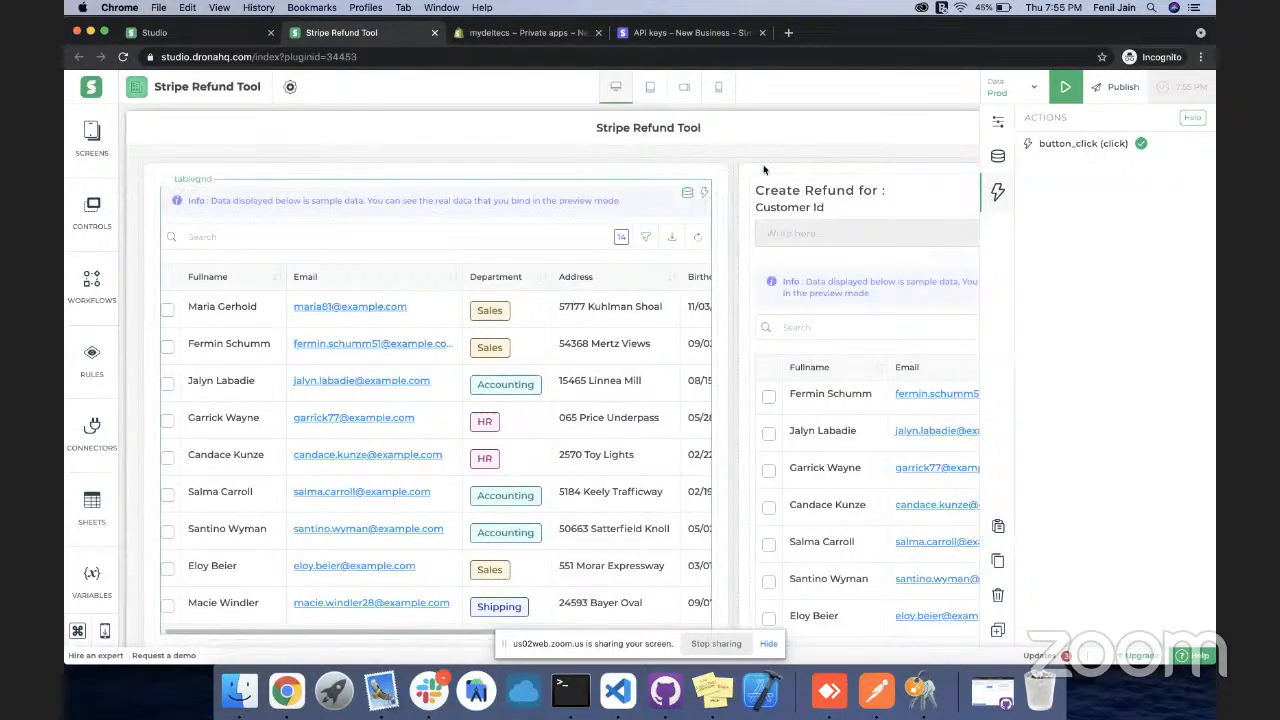
{"action": "left_click", "coordinate": [1062, 89]}
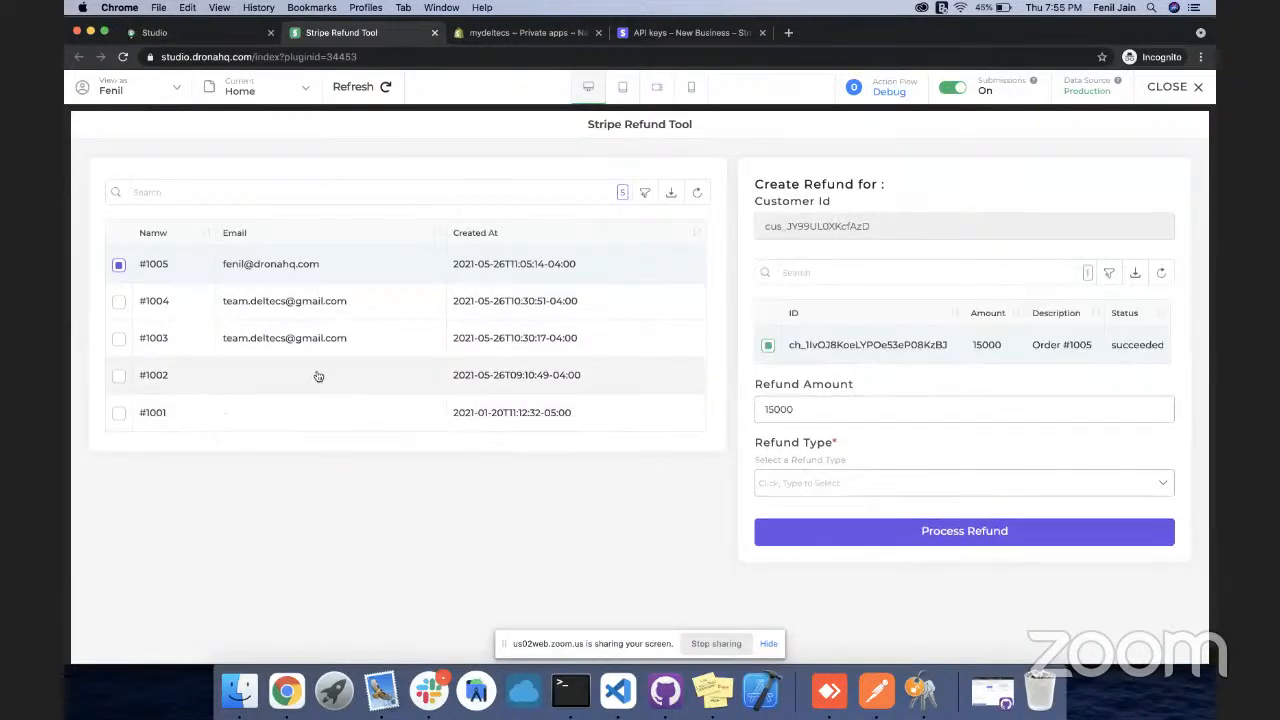
{"action": "left_click", "coordinate": [1178, 89]}
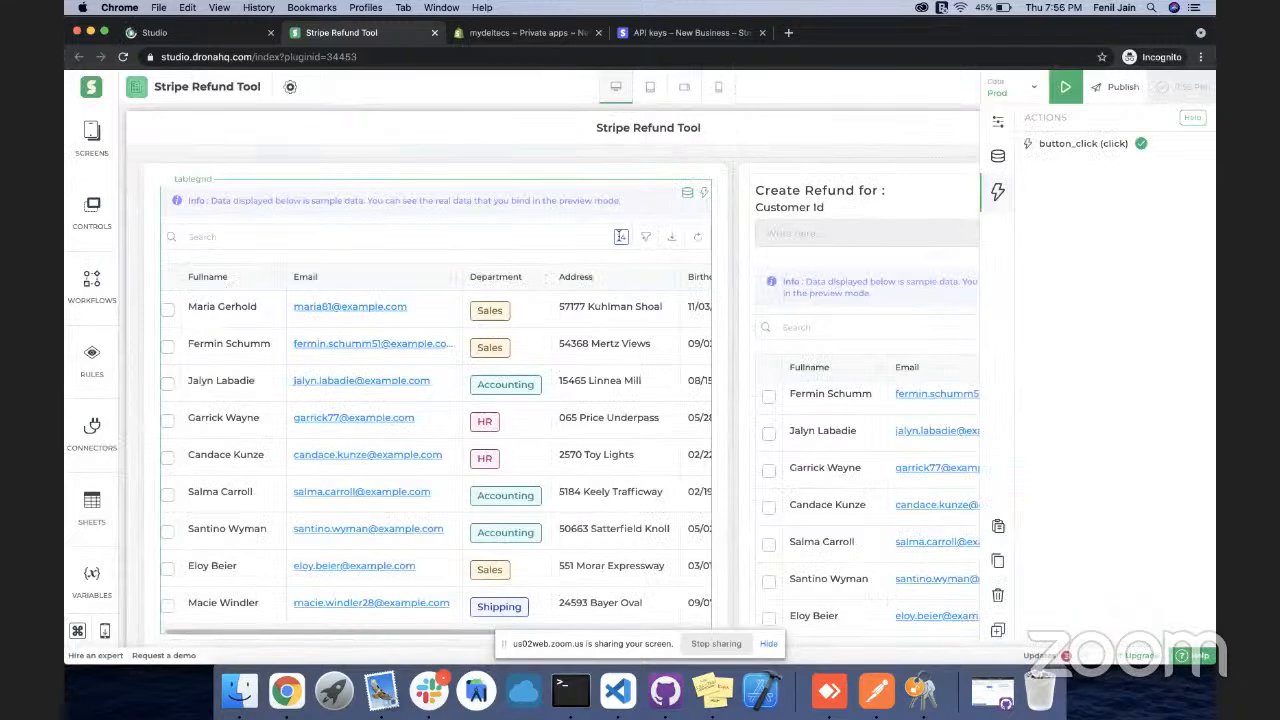
Append GetShopifyOrder.orders.contact_email<>NULL to the orders table's binding formula
{"action": "left_click", "coordinate": [619, 237]}
{"action": "left_click", "coordinate": [687, 193]}
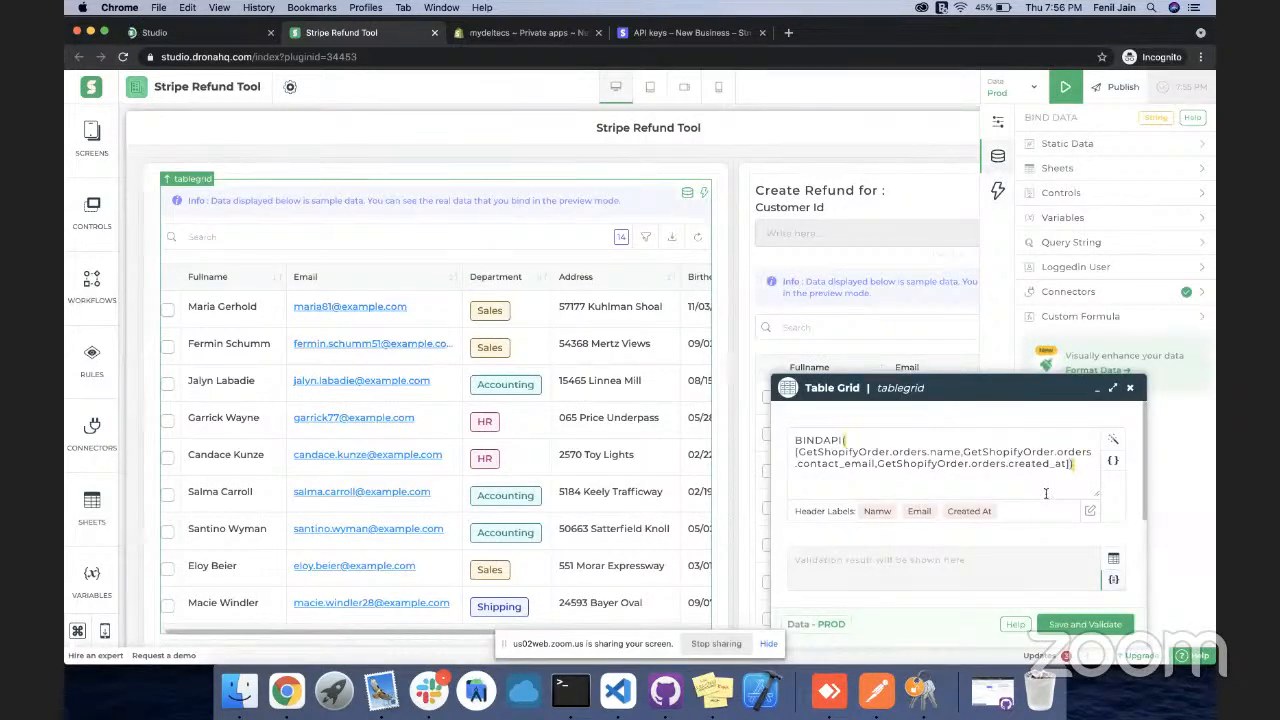
{"action": "type", "text": "Getsho"}
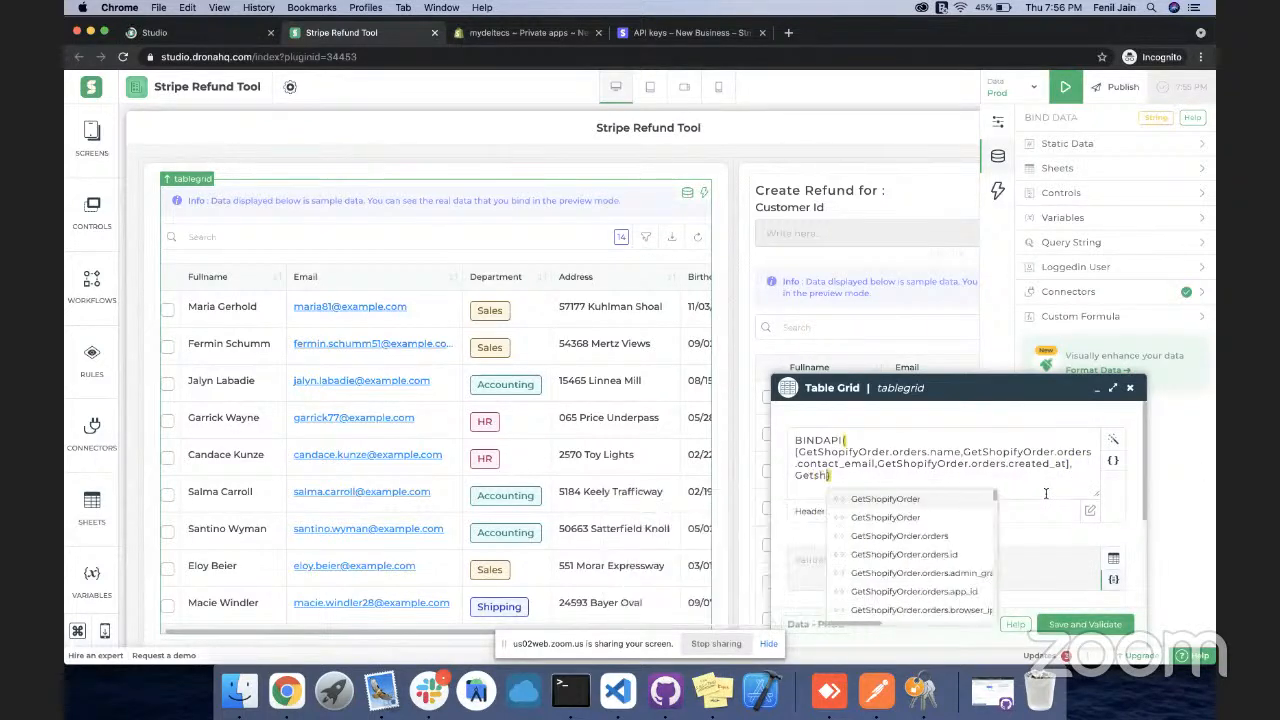
{"action": "type", "text": "t"}
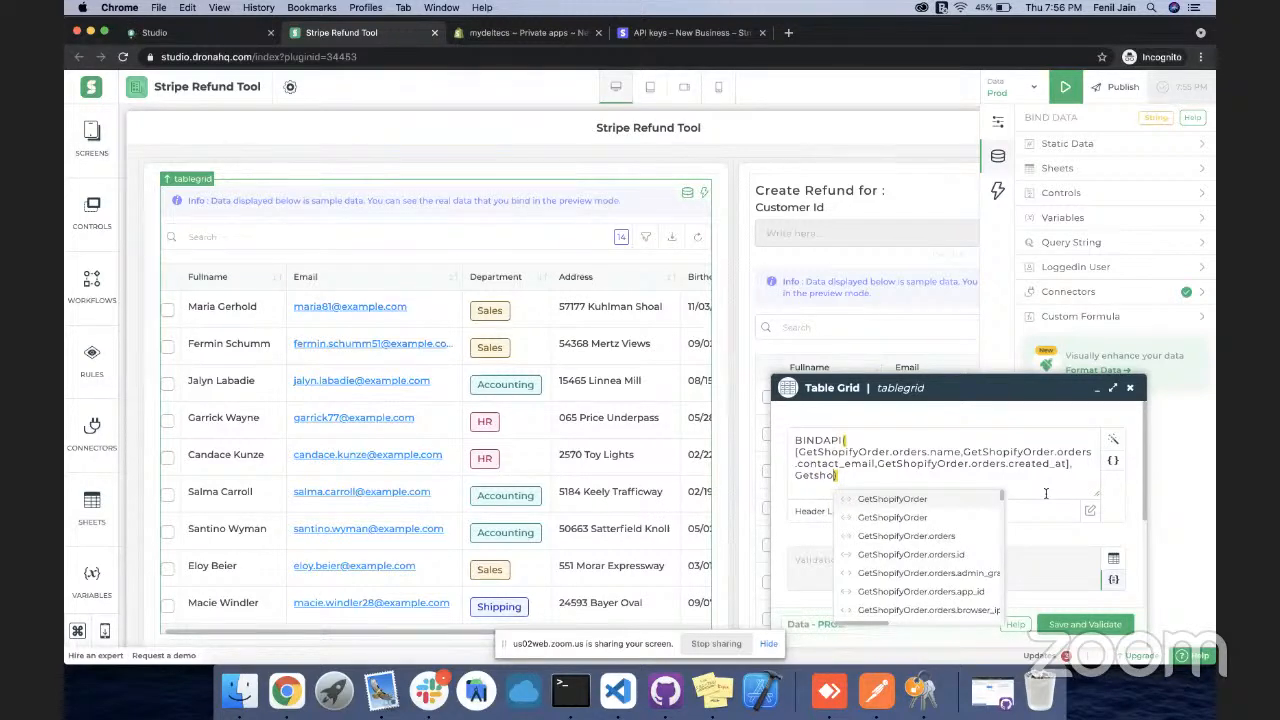
{"action": "type", "text": "pify"}
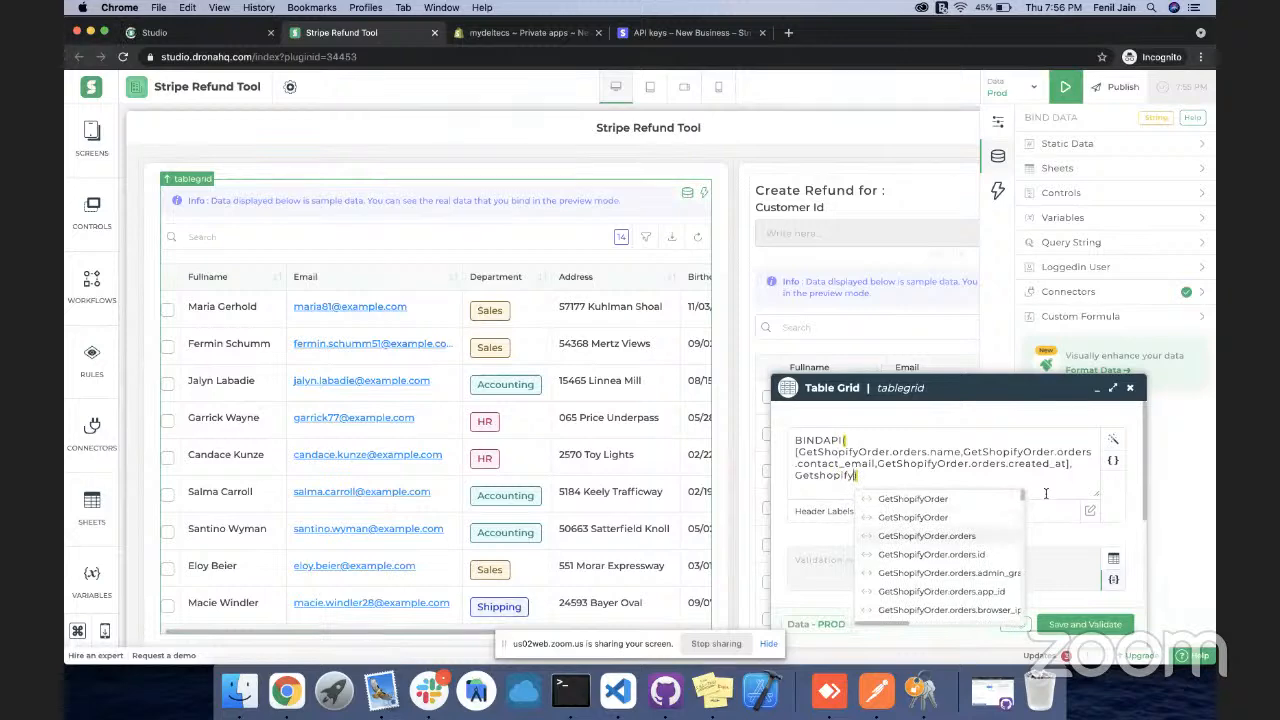
{"action": "scroll", "coordinate": [976, 549], "scroll_direction": "down", "scroll_amount": 2}
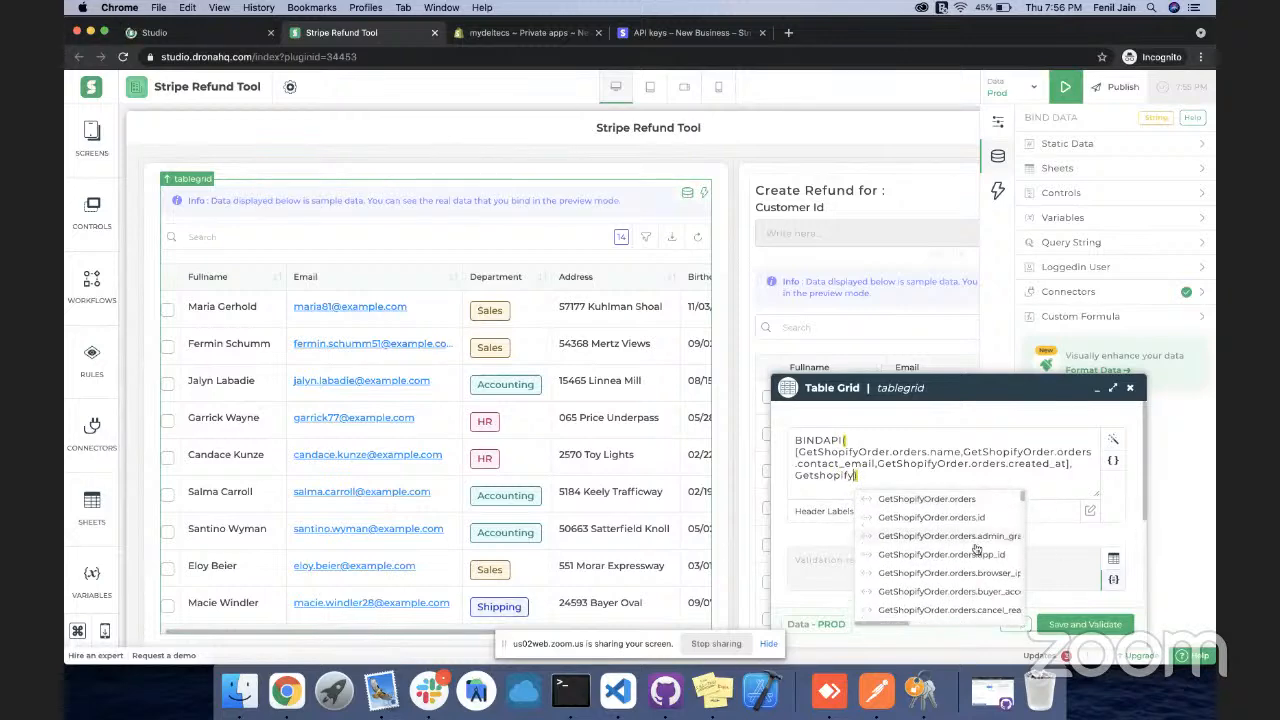
{"action": "type", "text": "or"}
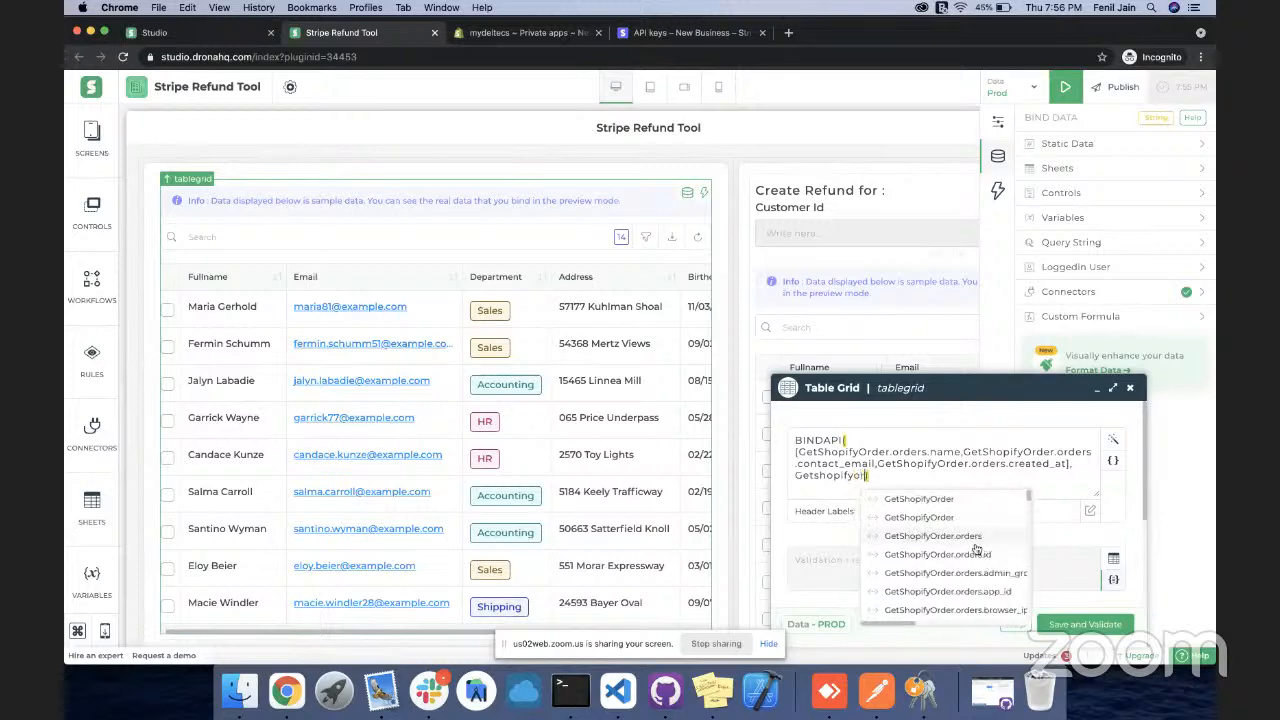
{"action": "type", "text": "der"}
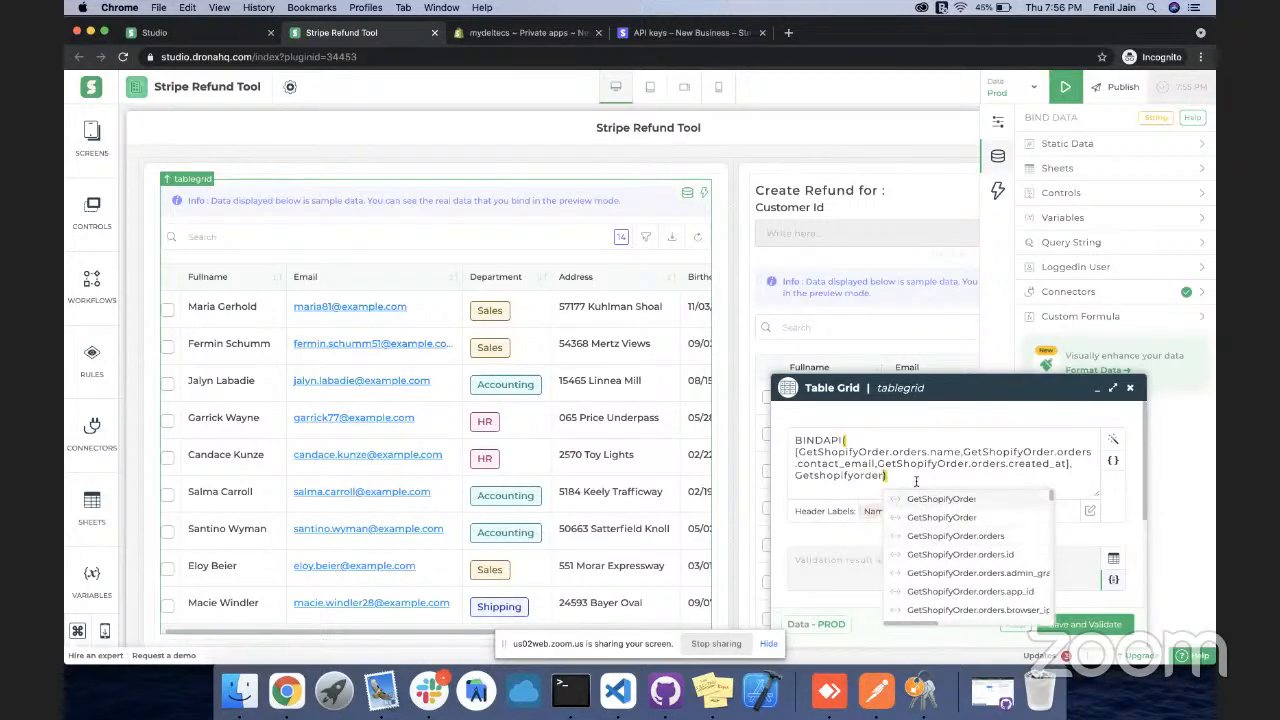
{"action": "type", "text": ".or"}
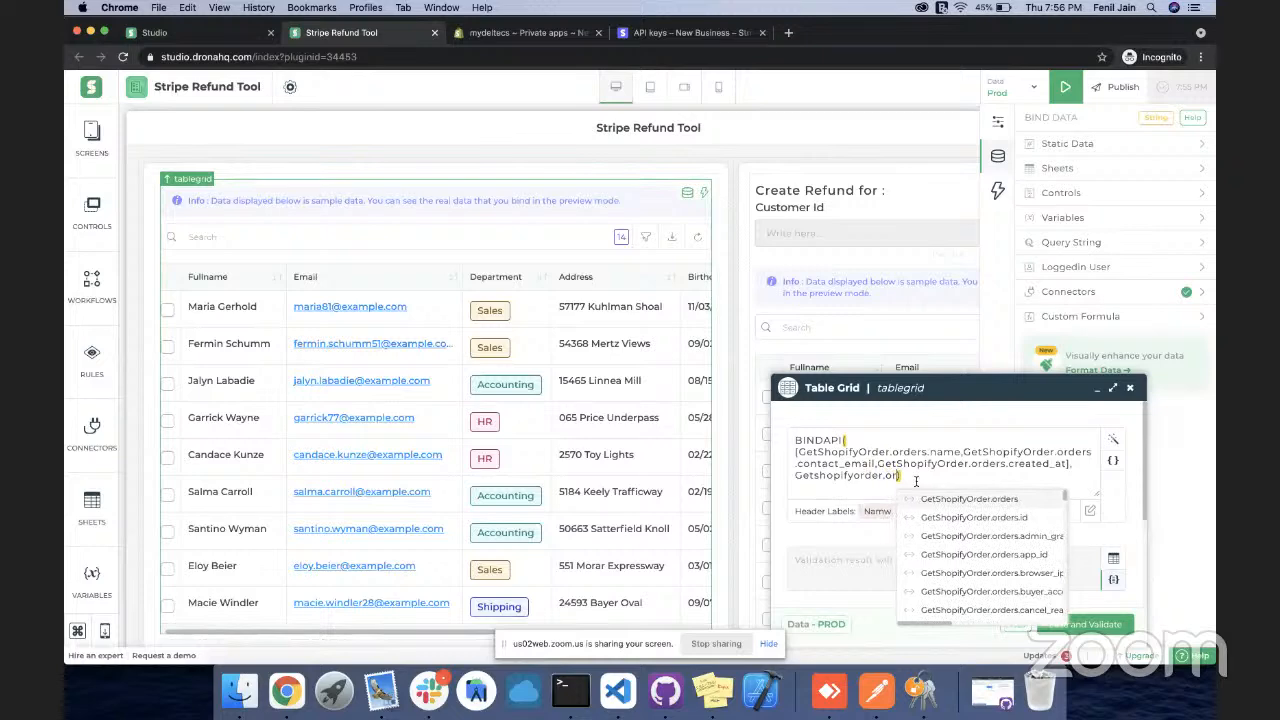
{"action": "type", "text": "ders"}
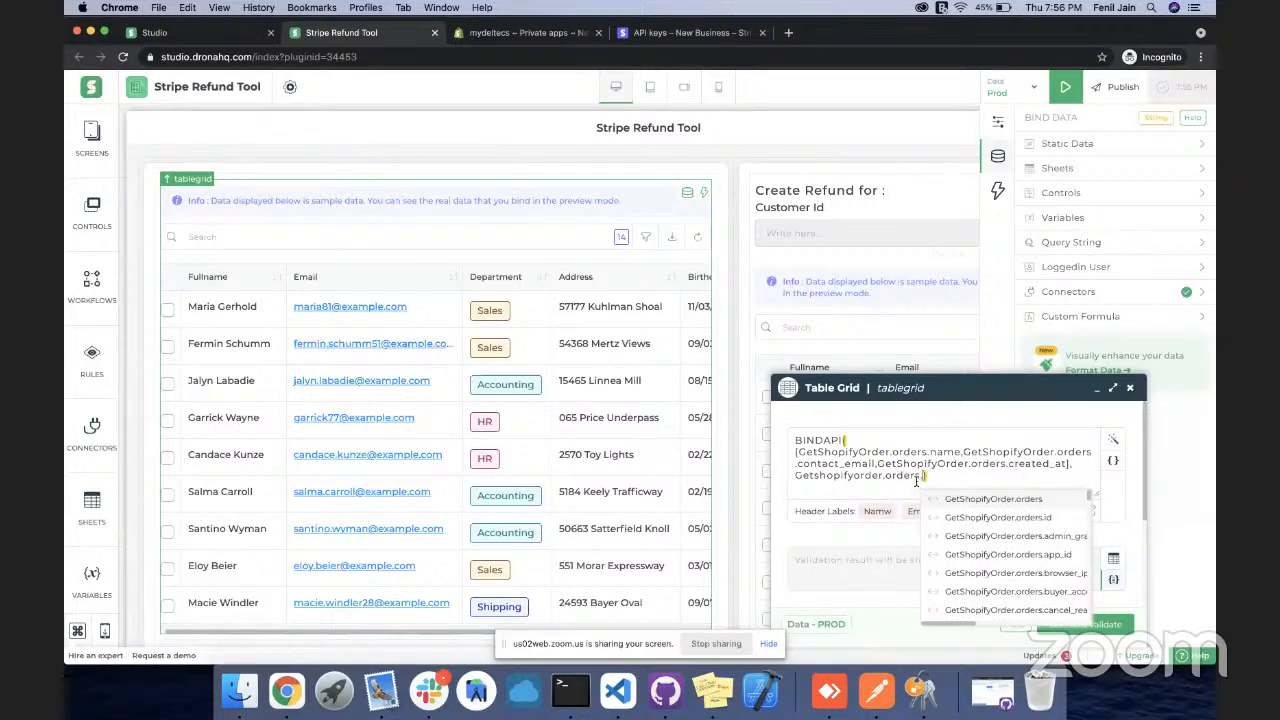
{"action": "type", "text": ".con"}
{"action": "key", "text": "Down"}
{"action": "key", "text": "Return"}
{"action": "type", "text": "<>NULL"}
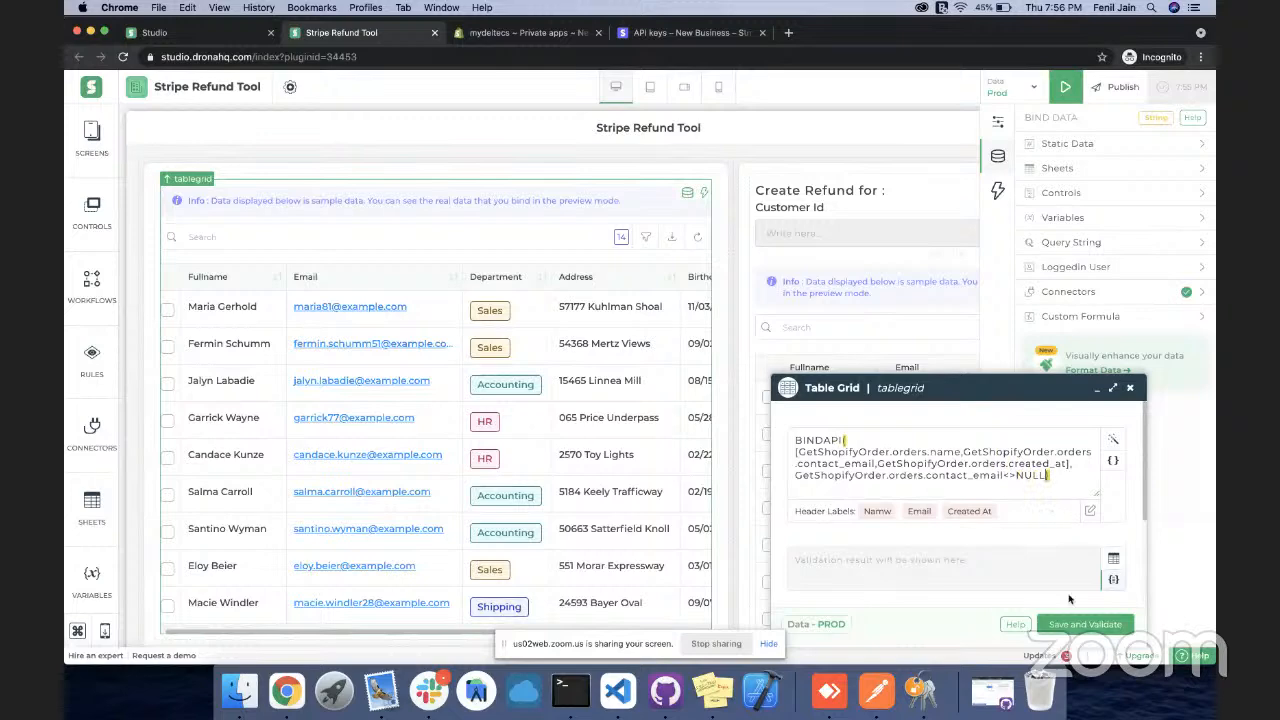
Save and validate the formula, save the app, and preview it
{"action": "left_click", "coordinate": [1083, 625]}
{"action": "left_click", "coordinate": [1130, 388]}
{"action": "left_click", "coordinate": [1183, 92]}
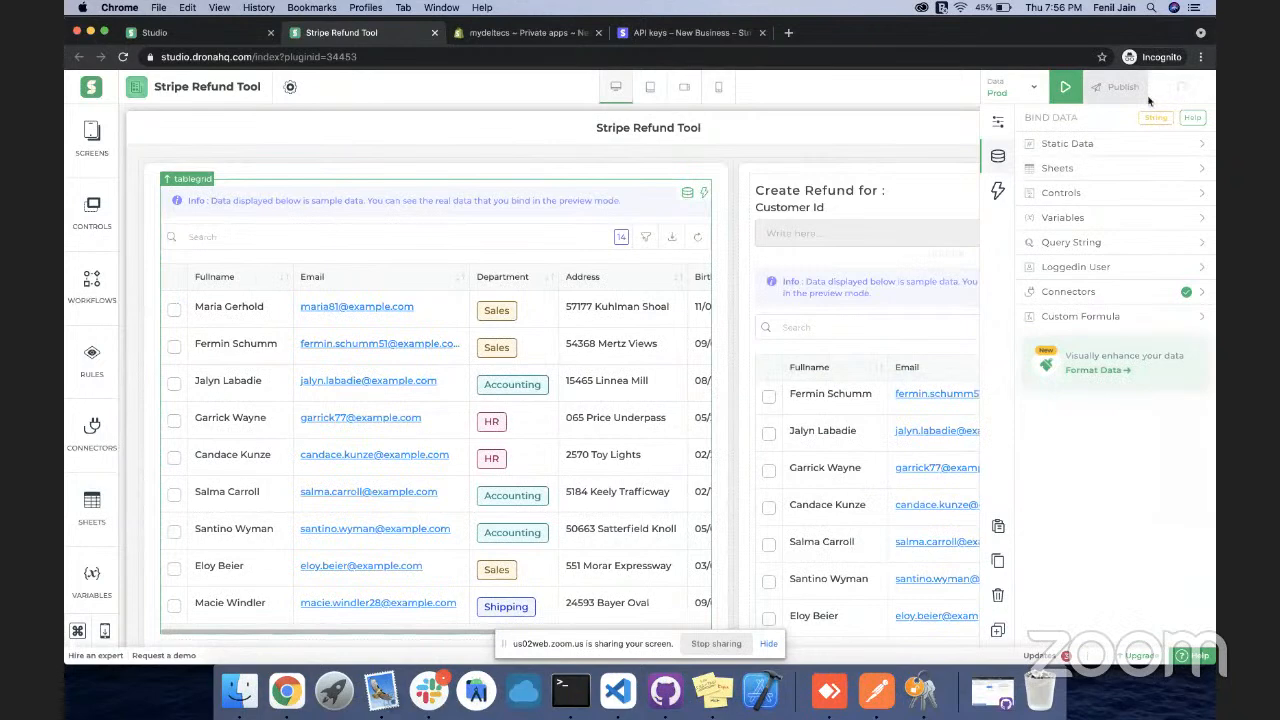
{"action": "left_click", "coordinate": [1065, 89]}
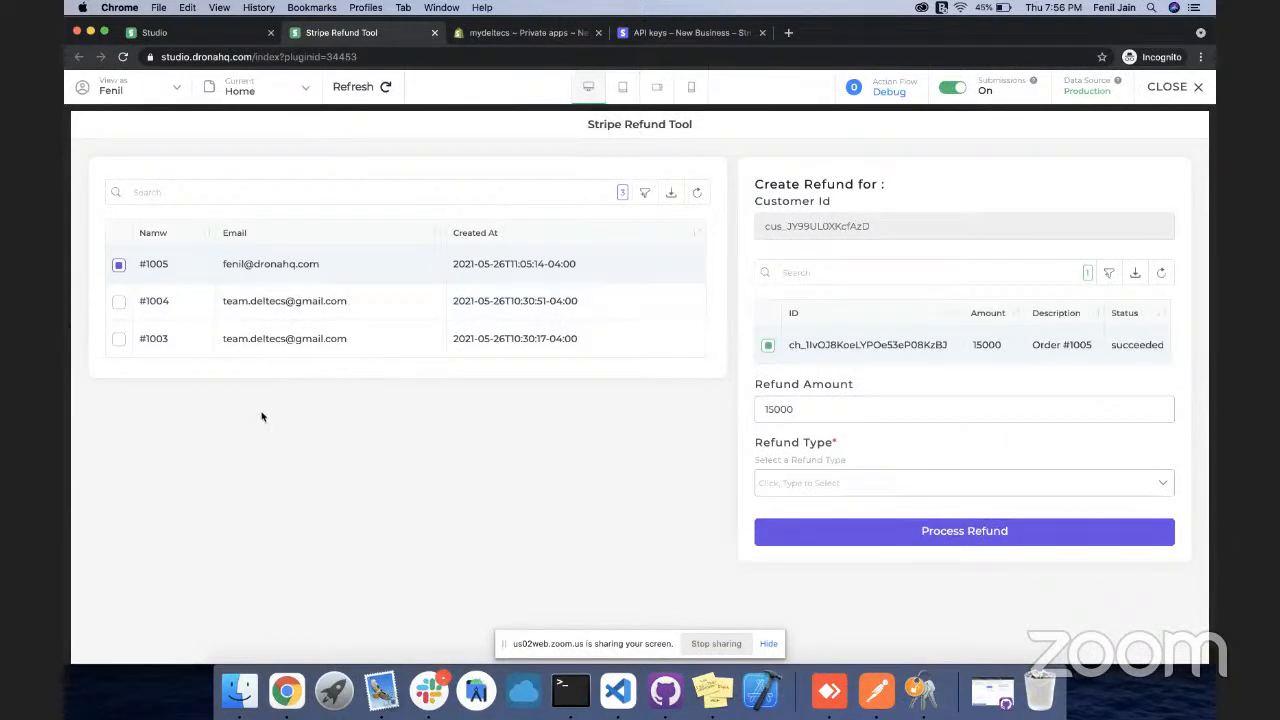
Test order #1004's 1000 and 50000 charges, then edit order #1005's 15000 refund amount
{"action": "left_click", "coordinate": [290, 317]}
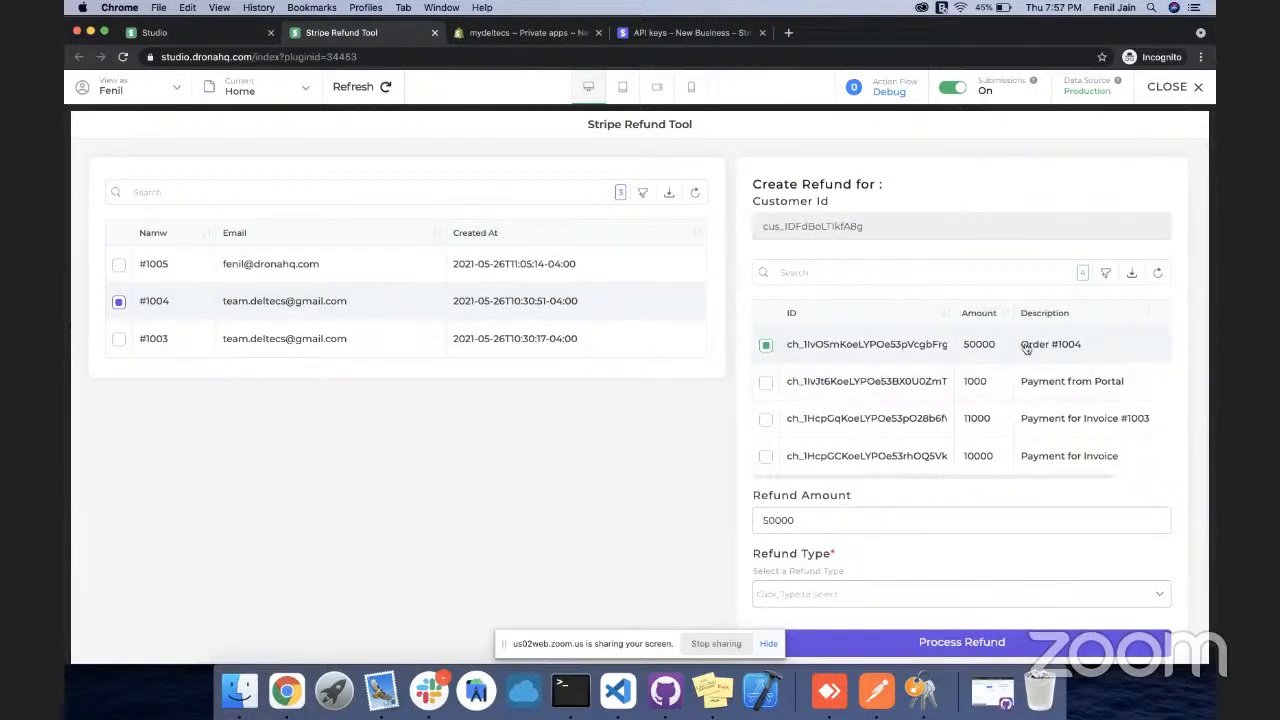
{"action": "left_click", "coordinate": [826, 385]}
{"action": "scroll", "coordinate": [866, 413], "scroll_direction": "down", "scroll_amount": 1}
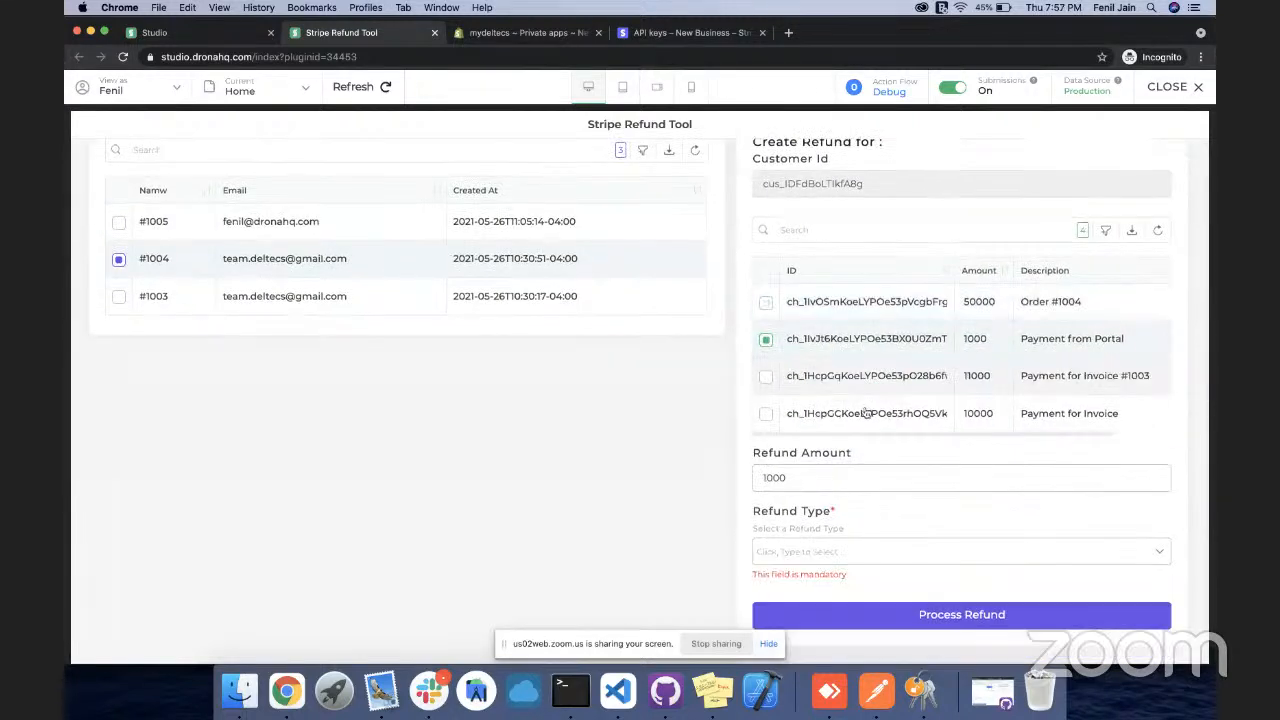
{"action": "left_click", "coordinate": [840, 301]}
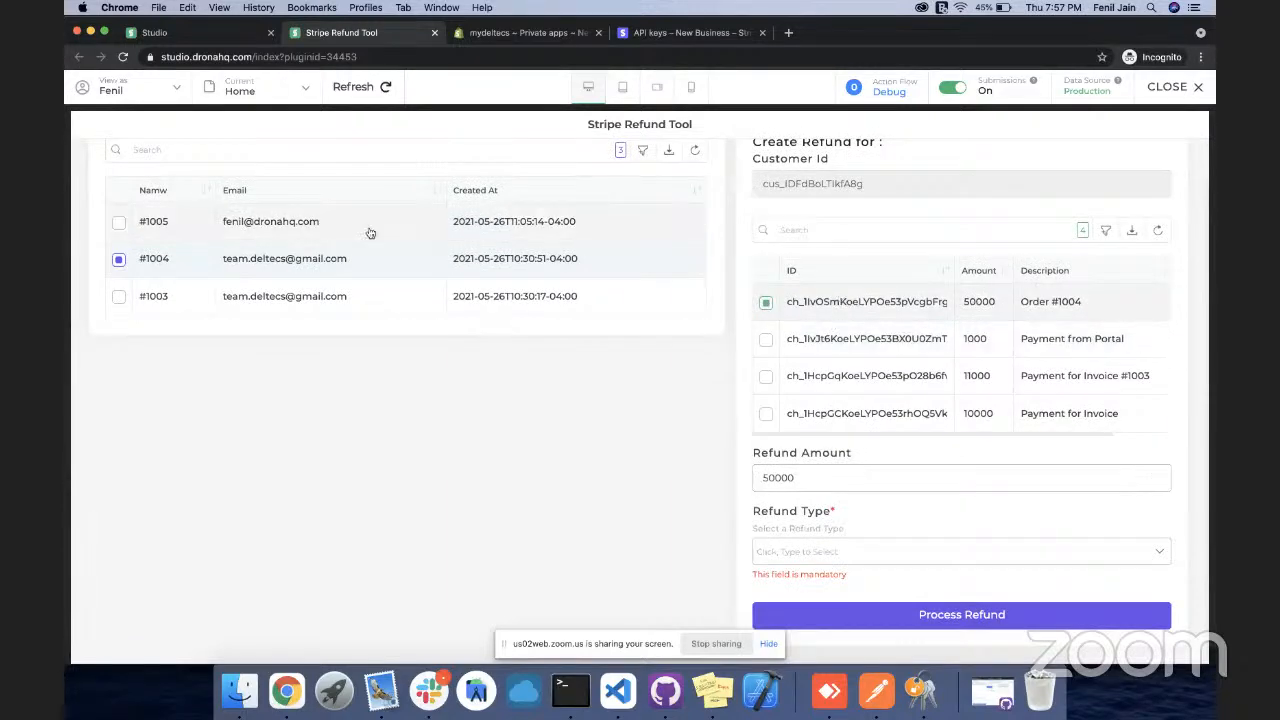
{"action": "left_click", "coordinate": [270, 229]}
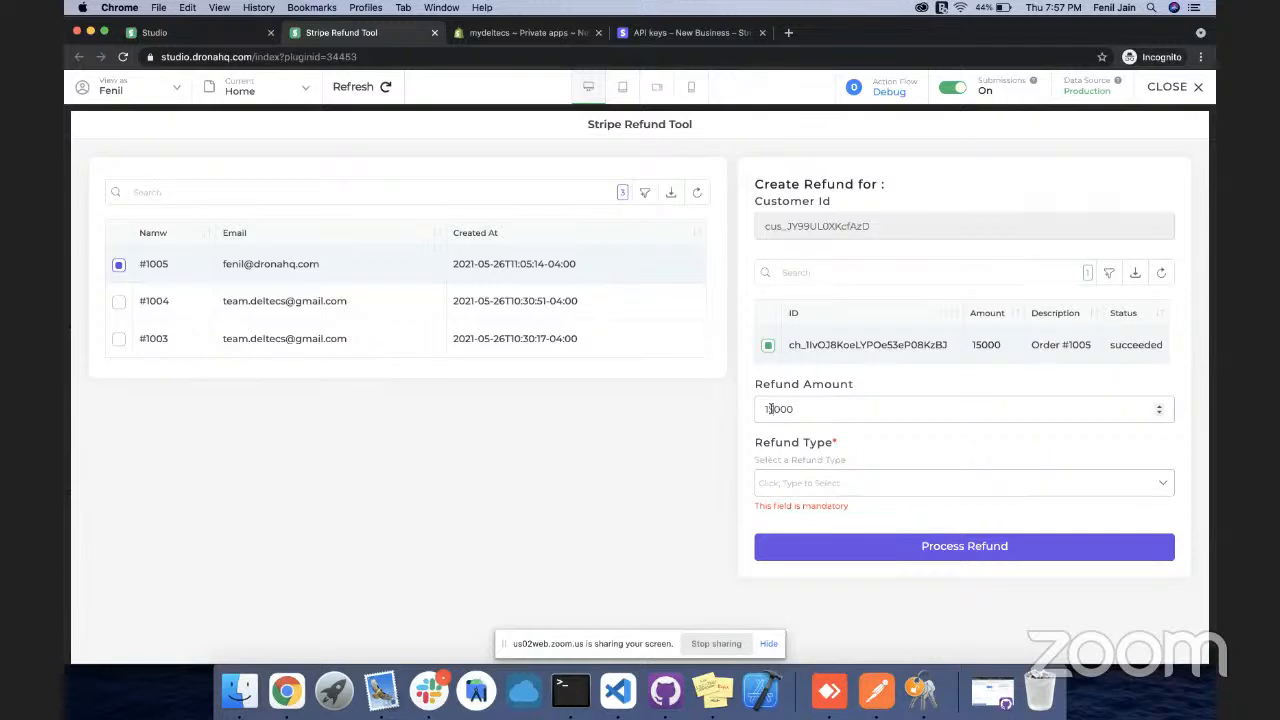
{"action": "key", "text": "BackSpace"}
Submit a 10000 Incorrect/Damaged Order refund for #1005, then switch to Stripe's API keys tab
{"action": "type", "text": "0"}
{"action": "left_click", "coordinate": [861, 485]}
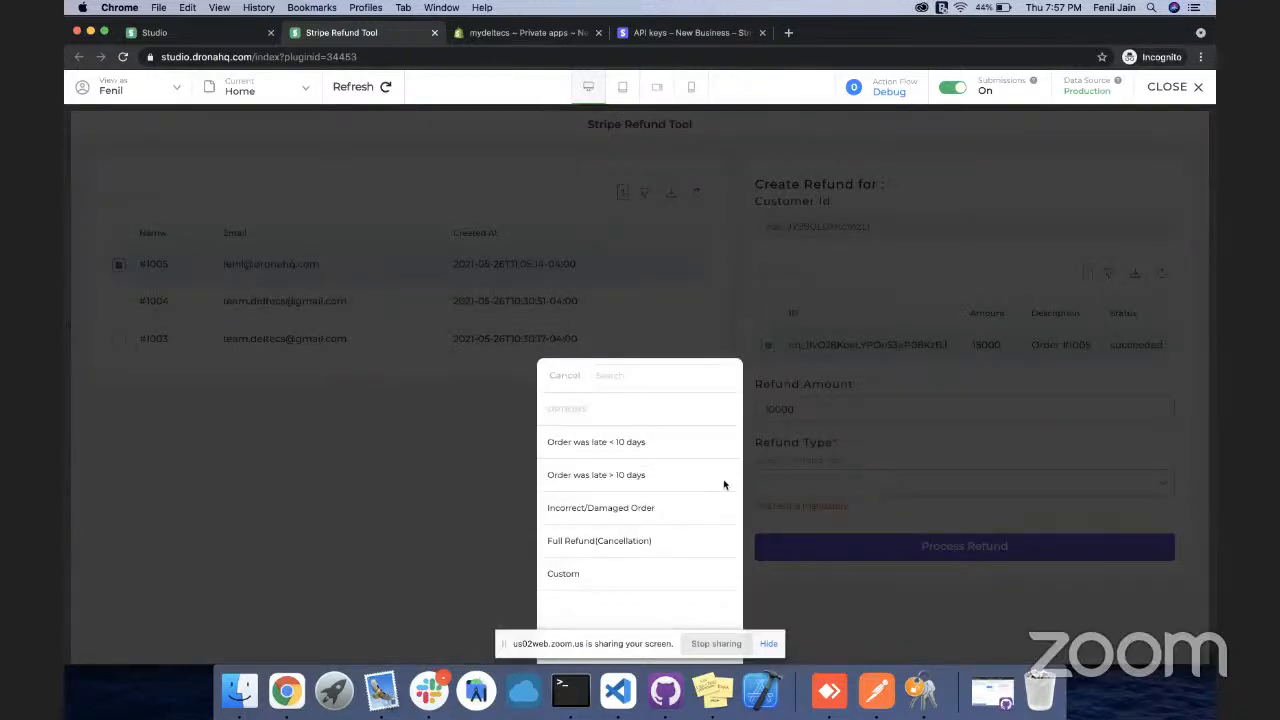
{"action": "left_click", "coordinate": [600, 508]}
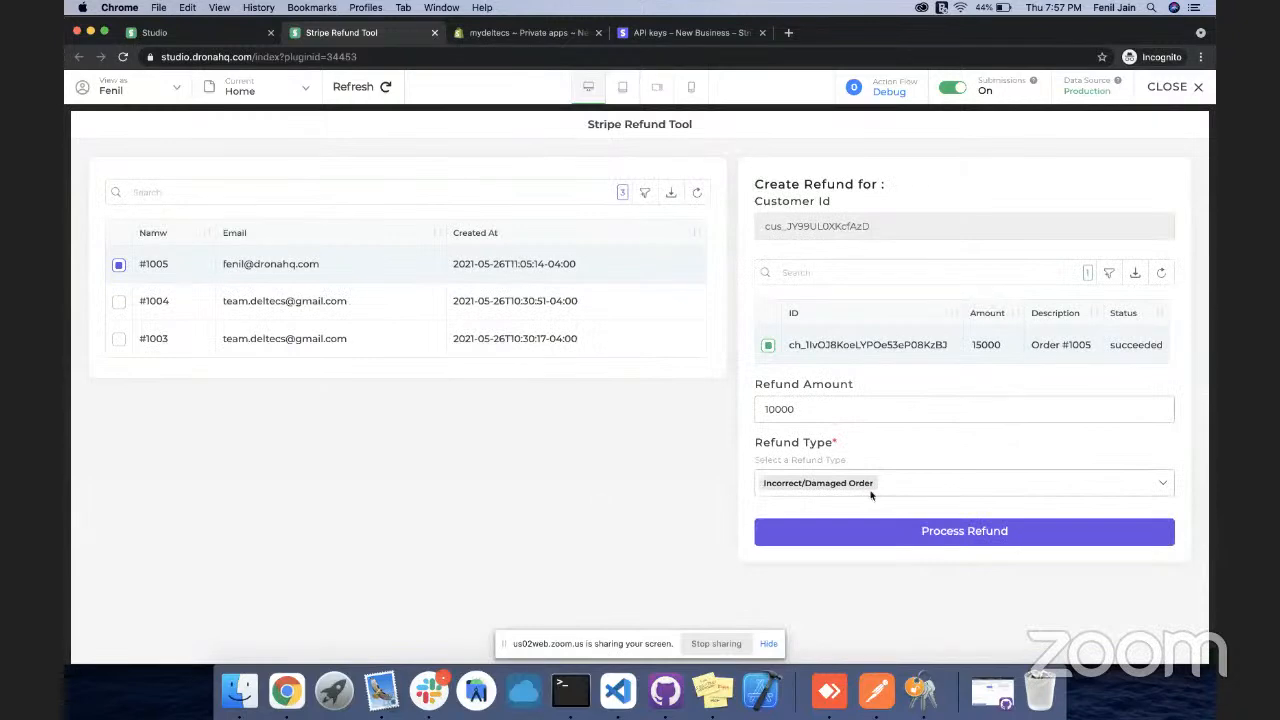
{"action": "left_click", "coordinate": [941, 538]}
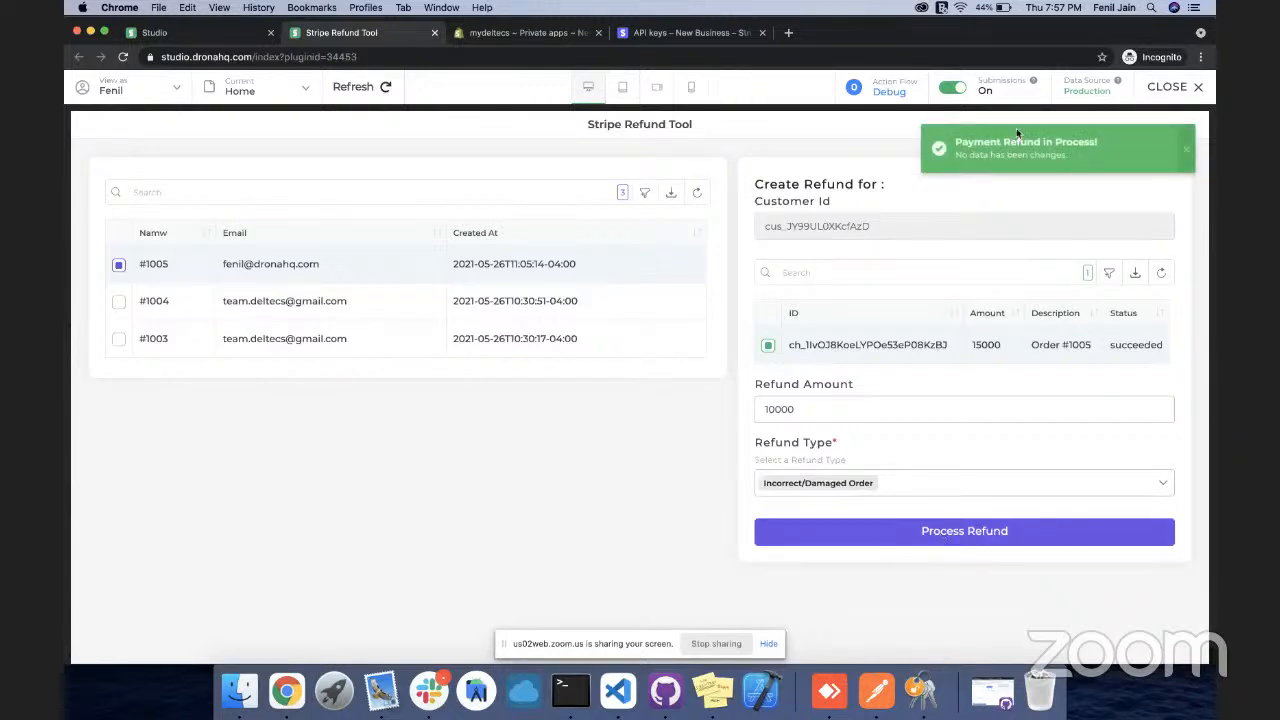
{"action": "left_click", "coordinate": [1187, 147]}
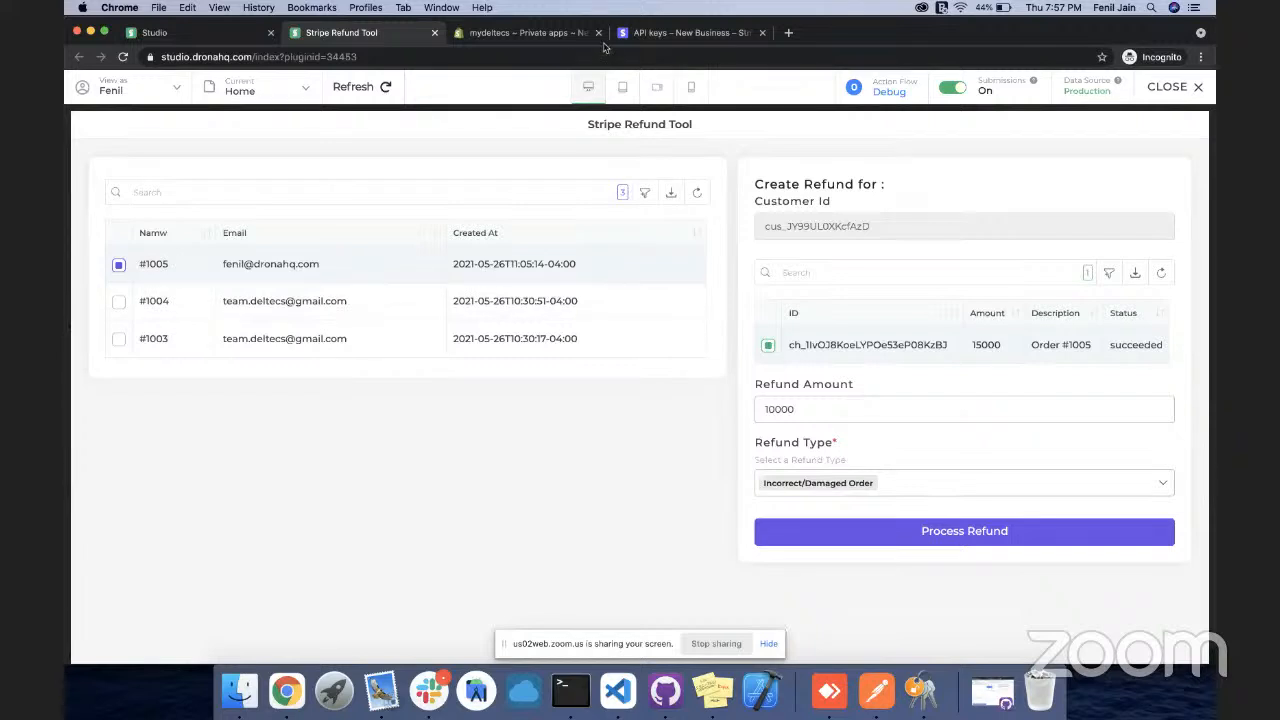
{"action": "left_click", "coordinate": [675, 33]}
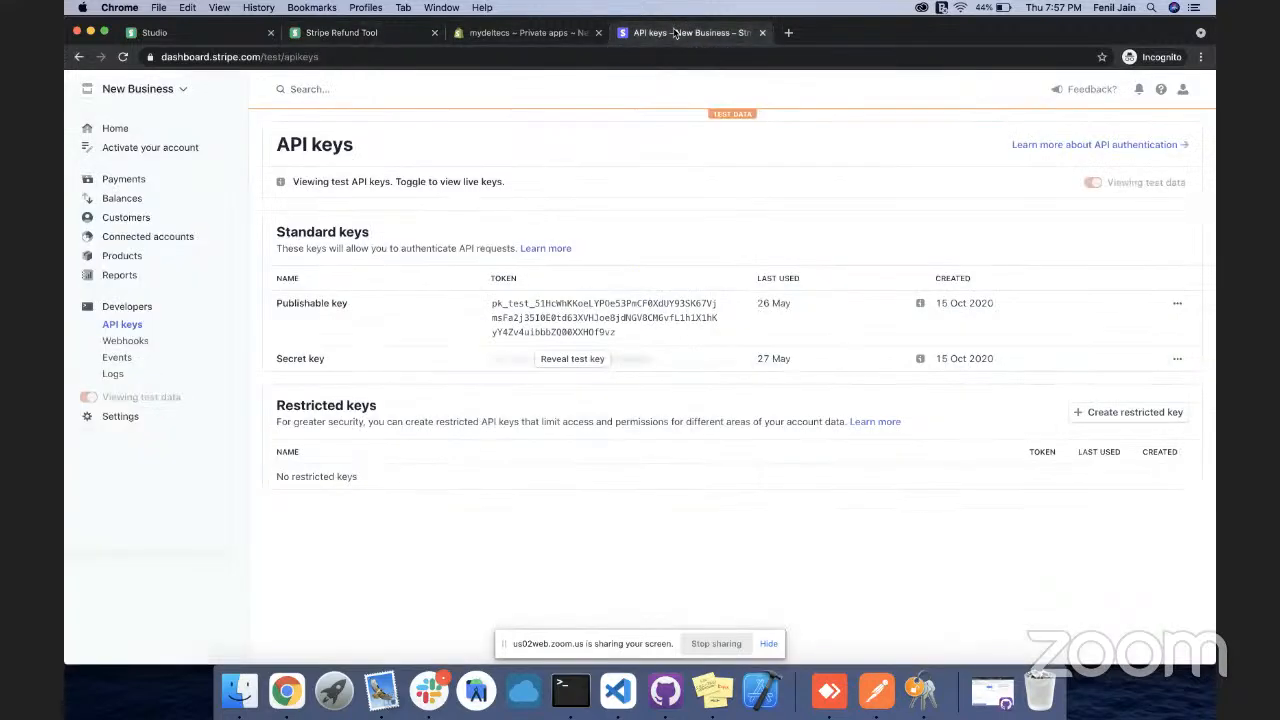
Check Stripe Payments for Order #1005's partial refund, then return to the Refund Tool preview
{"action": "left_click", "coordinate": [121, 179]}
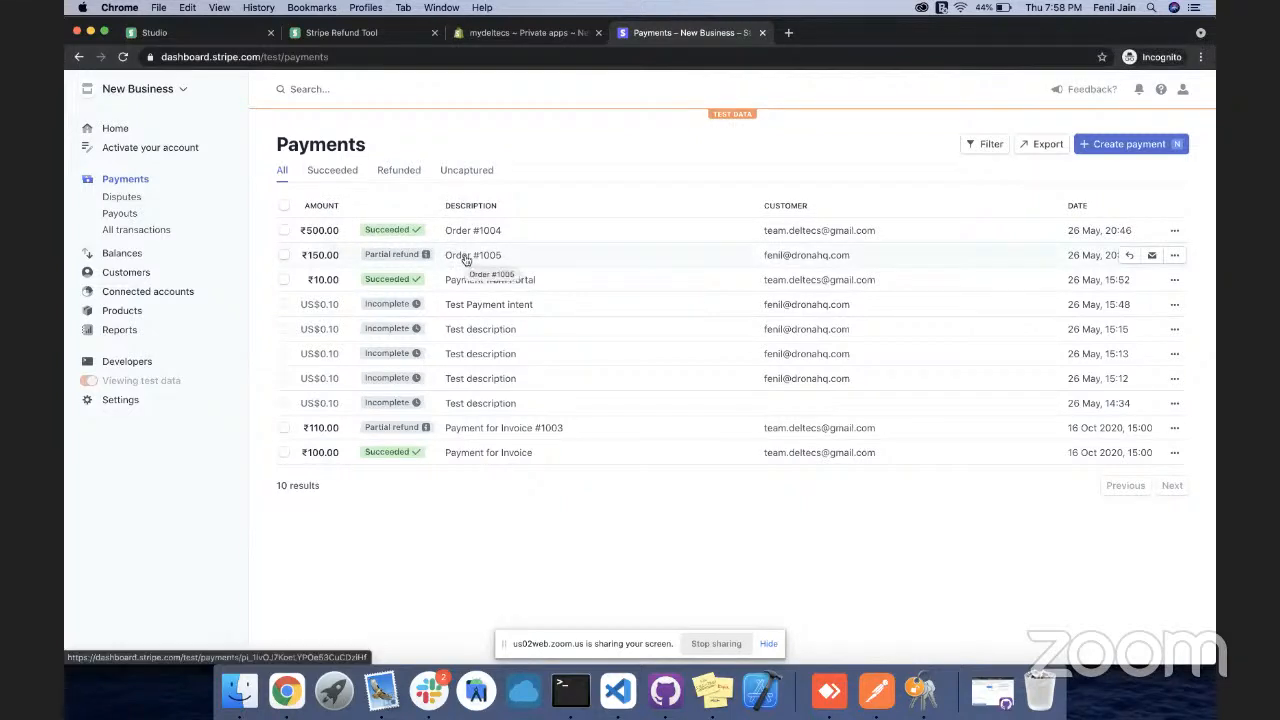
{"action": "left_click", "coordinate": [323, 37]}
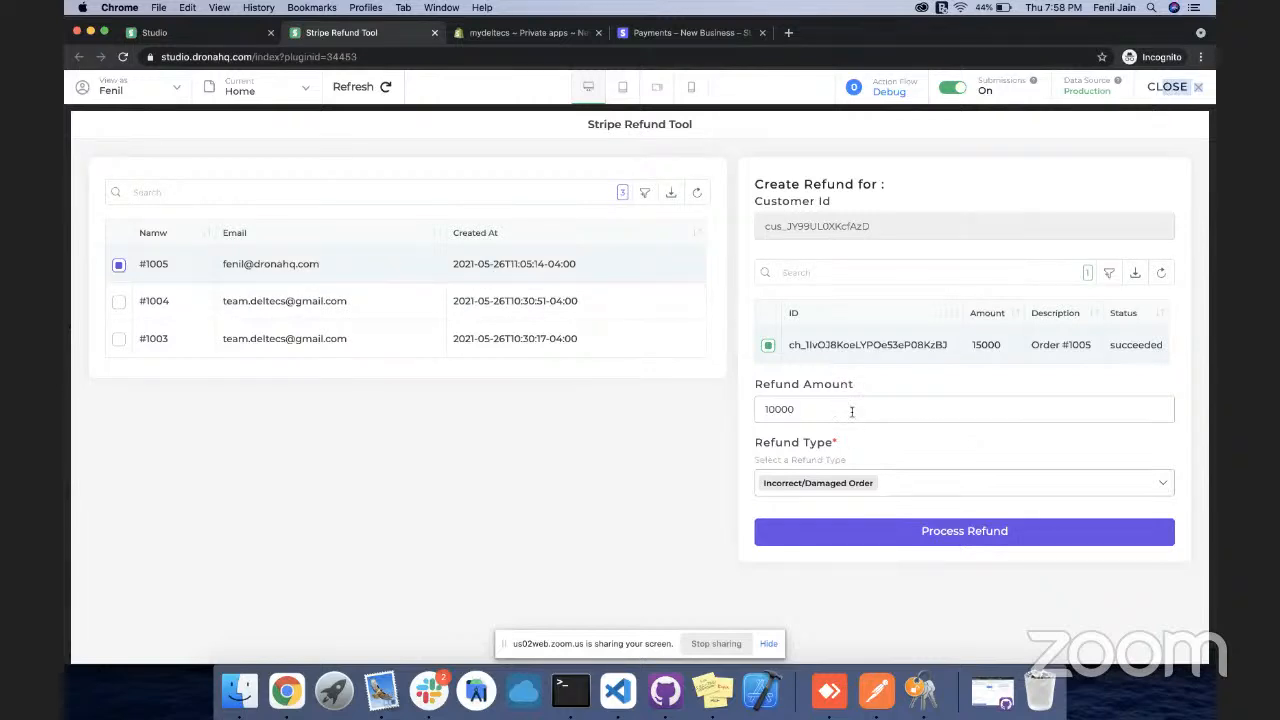
Change Refund Amount's binding to tablegrid1.data.amount/100 and validate it
{"action": "left_click_drag", "start_coordinate": [835, 409], "coordinate": [751, 414]}
{"action": "left_click", "coordinate": [803, 408]}
{"action": "left_click", "coordinate": [1170, 87]}
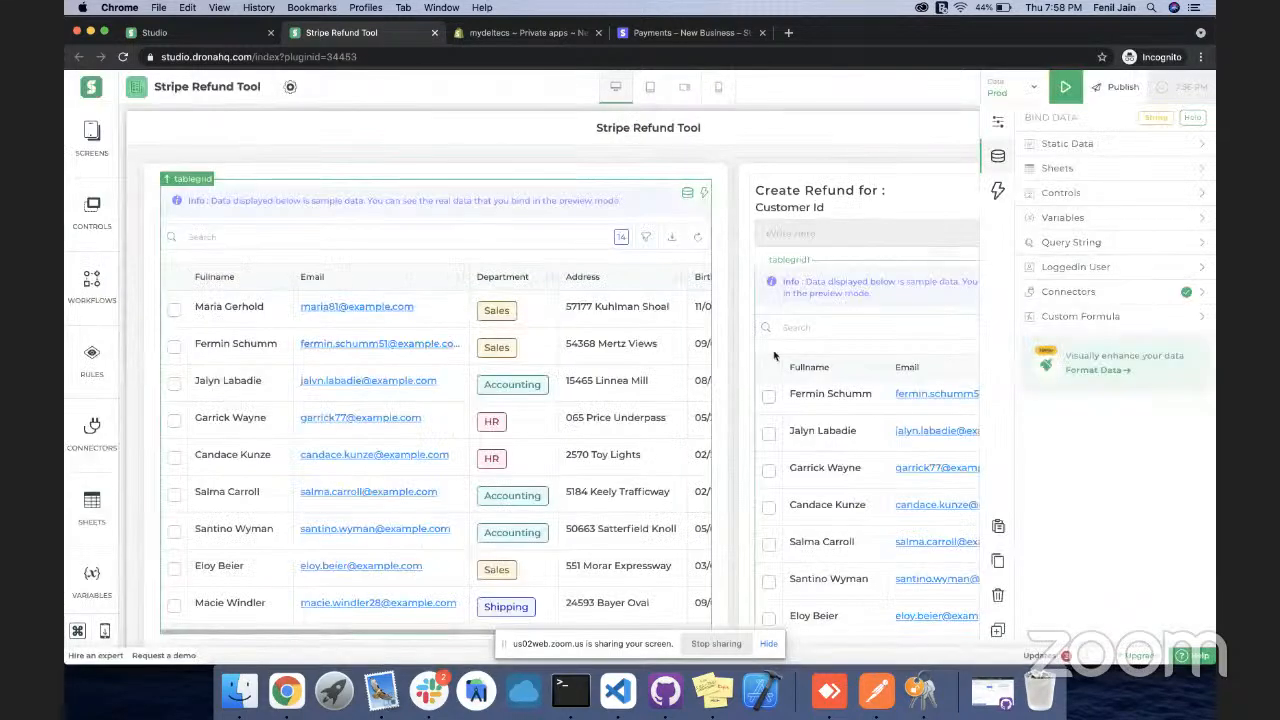
{"action": "scroll", "coordinate": [785, 489], "scroll_direction": "down", "scroll_amount": 10}
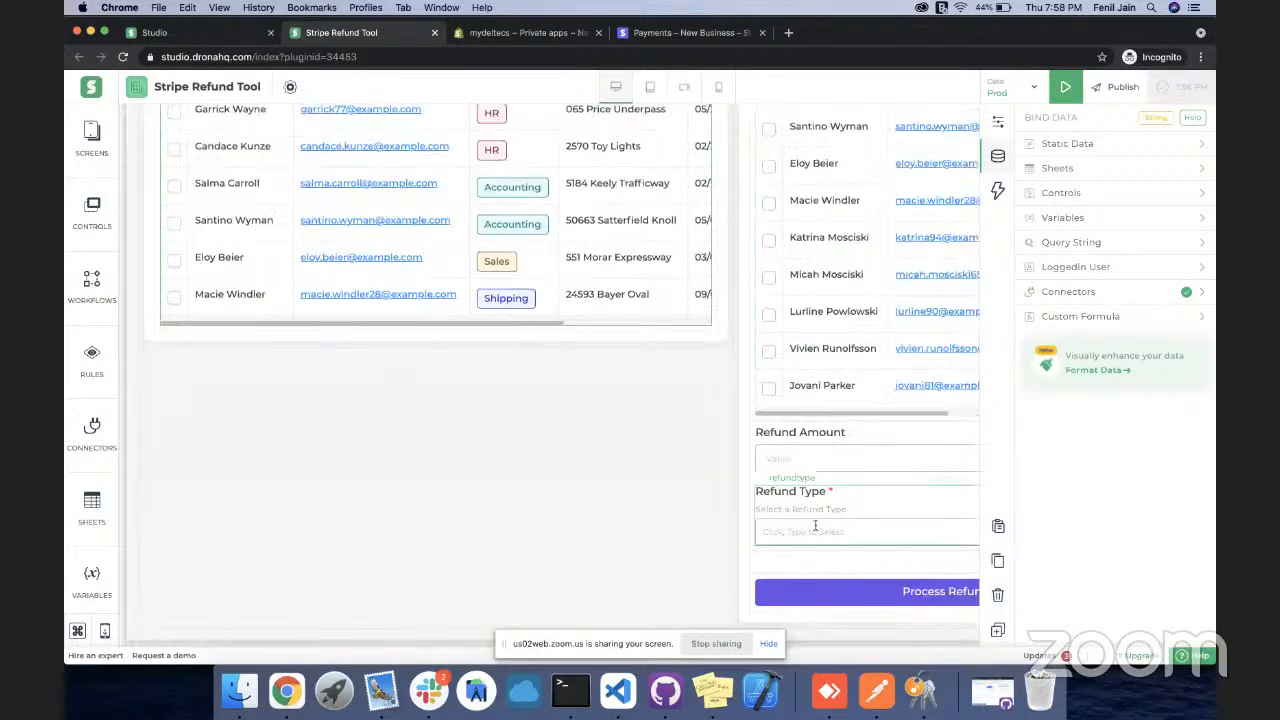
{"action": "left_click", "coordinate": [856, 588]}
{"action": "left_click", "coordinate": [850, 457]}
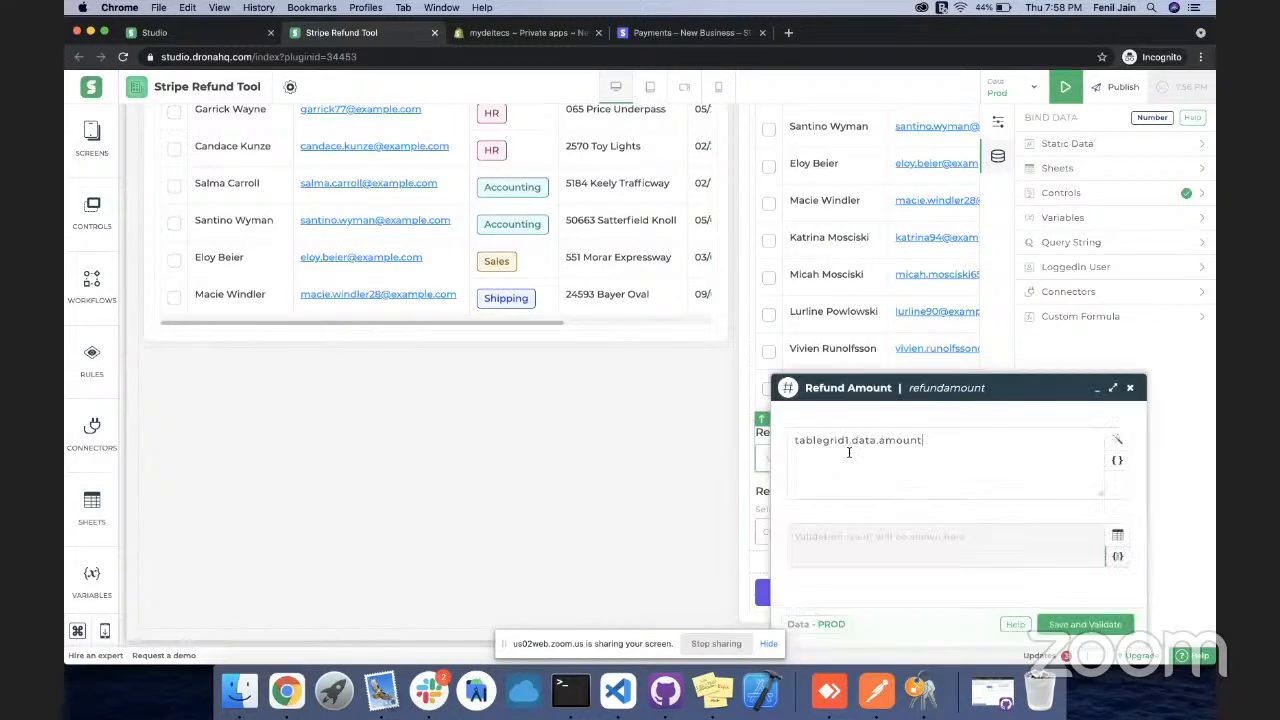
{"action": "type", "text": "100"}
{"action": "left_click", "coordinate": [1062, 626]}
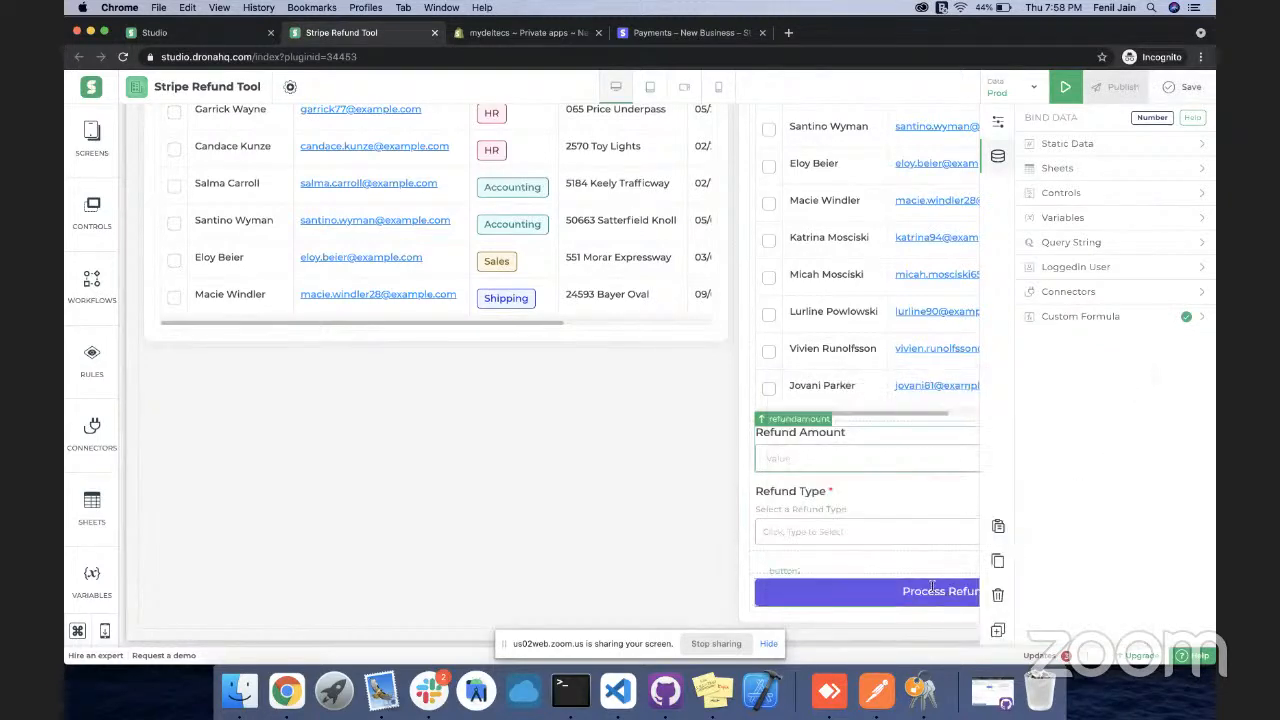
Open the Process Refund button's button_click workflow from its Actions
{"action": "left_click", "coordinate": [933, 588]}
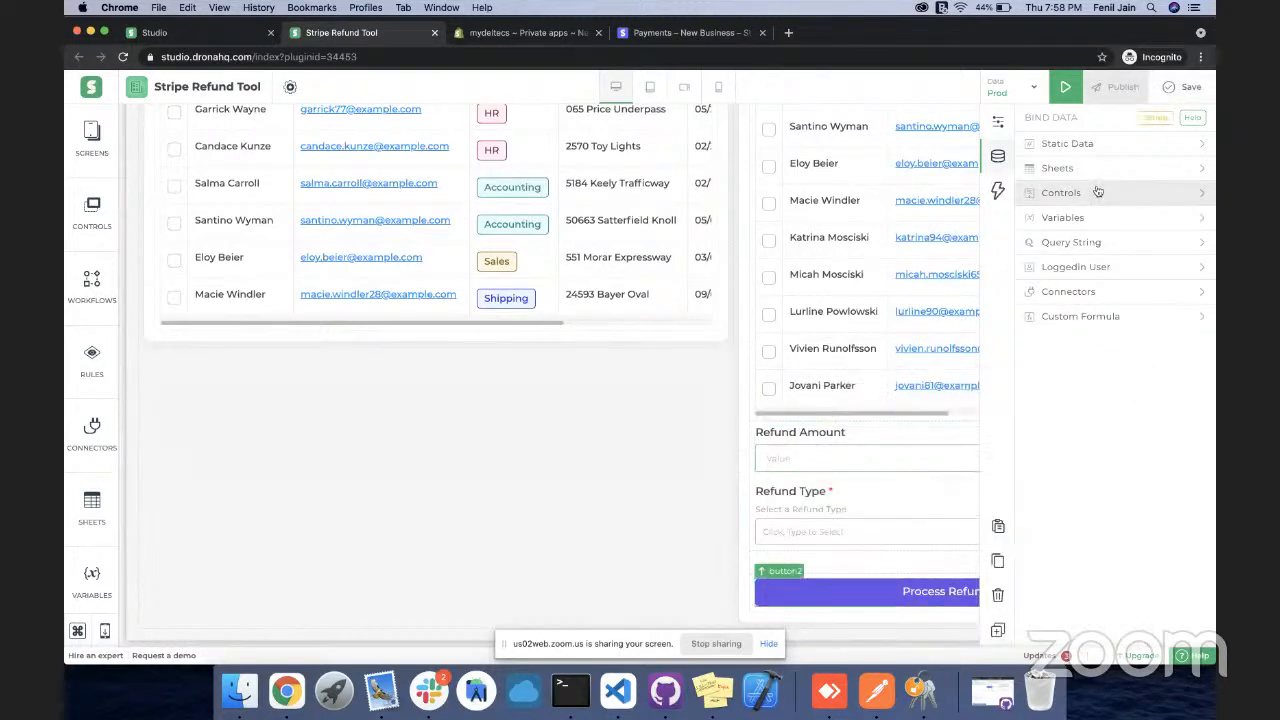
{"action": "left_click", "coordinate": [997, 190]}
{"action": "left_click", "coordinate": [1084, 143]}
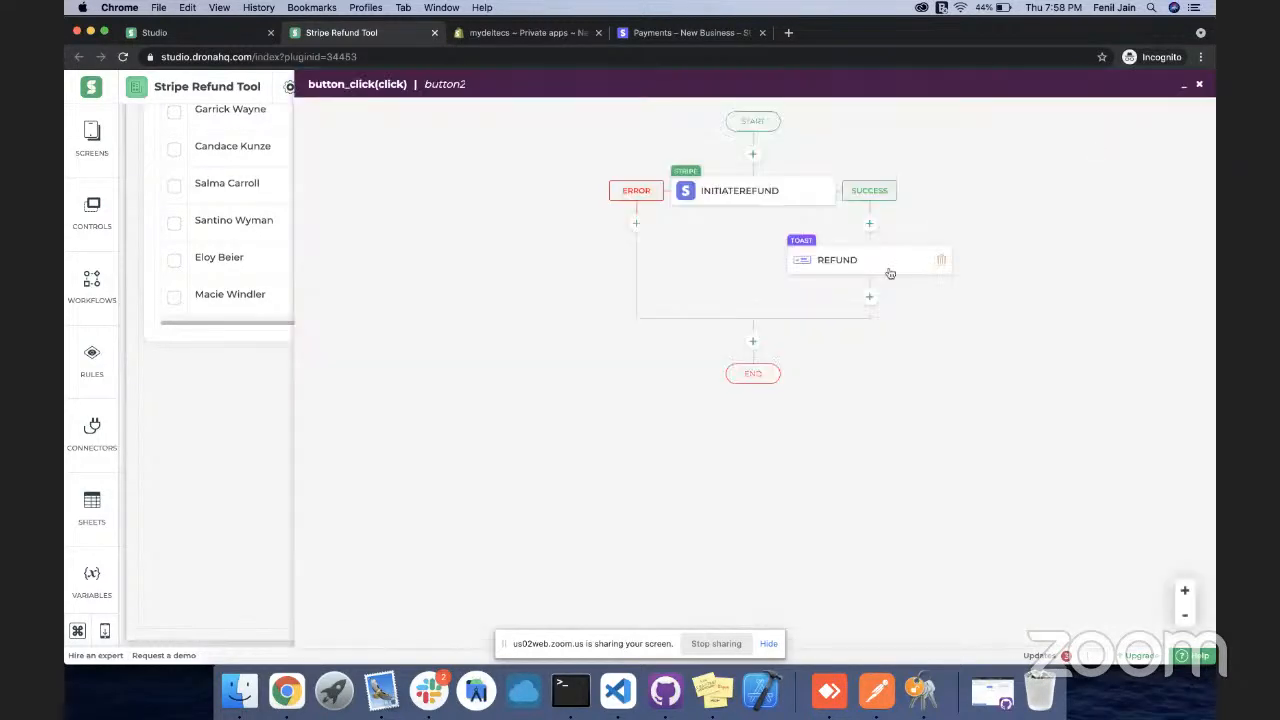
Clear and restore the INITIATEREFUND Amount field, then reopen button_click to add an action
{"action": "left_click", "coordinate": [762, 198]}
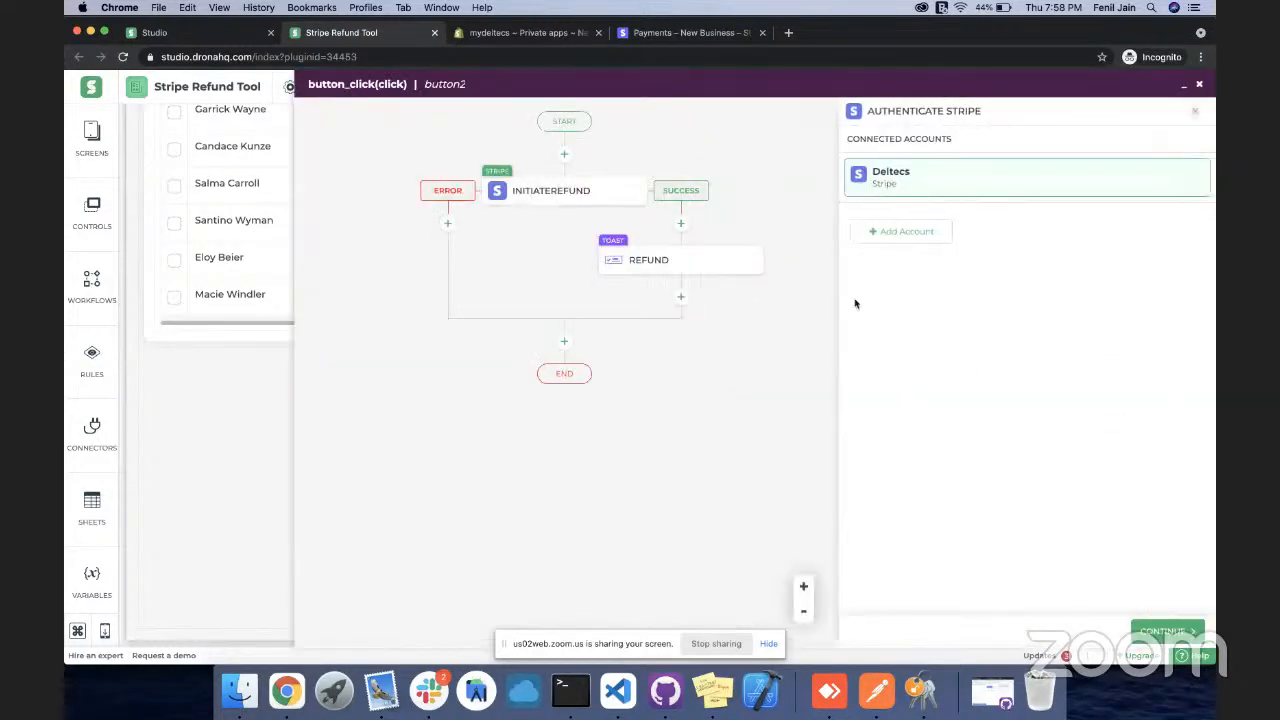
{"action": "left_click", "coordinate": [1160, 630]}
{"action": "left_click", "coordinate": [987, 267]}
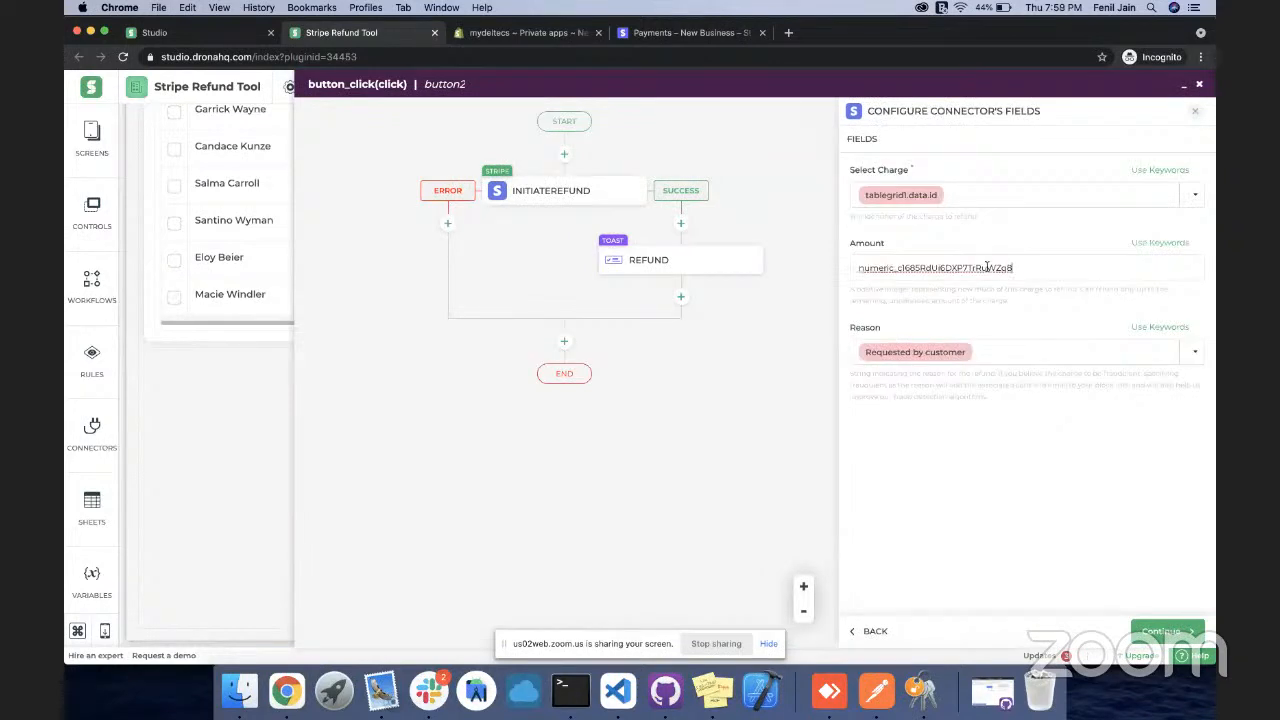
{"action": "double_click", "coordinate": [987, 267]}
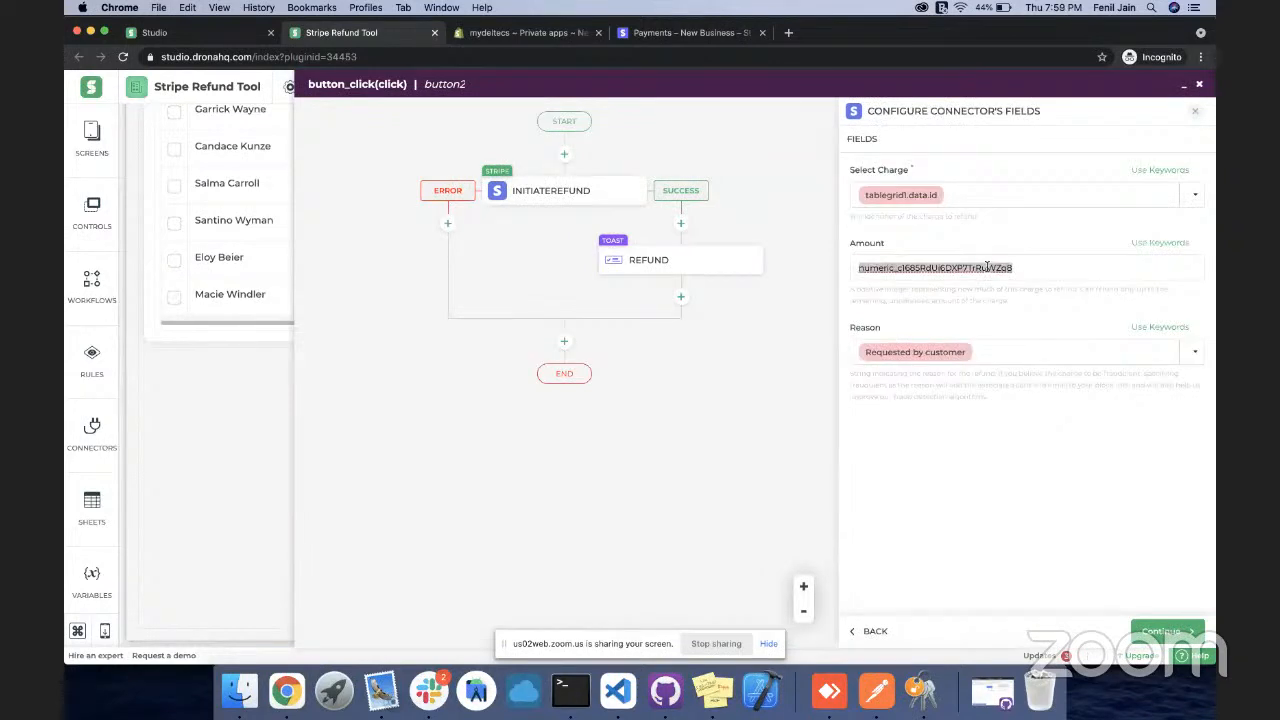
{"action": "key", "text": "BackSpace"}
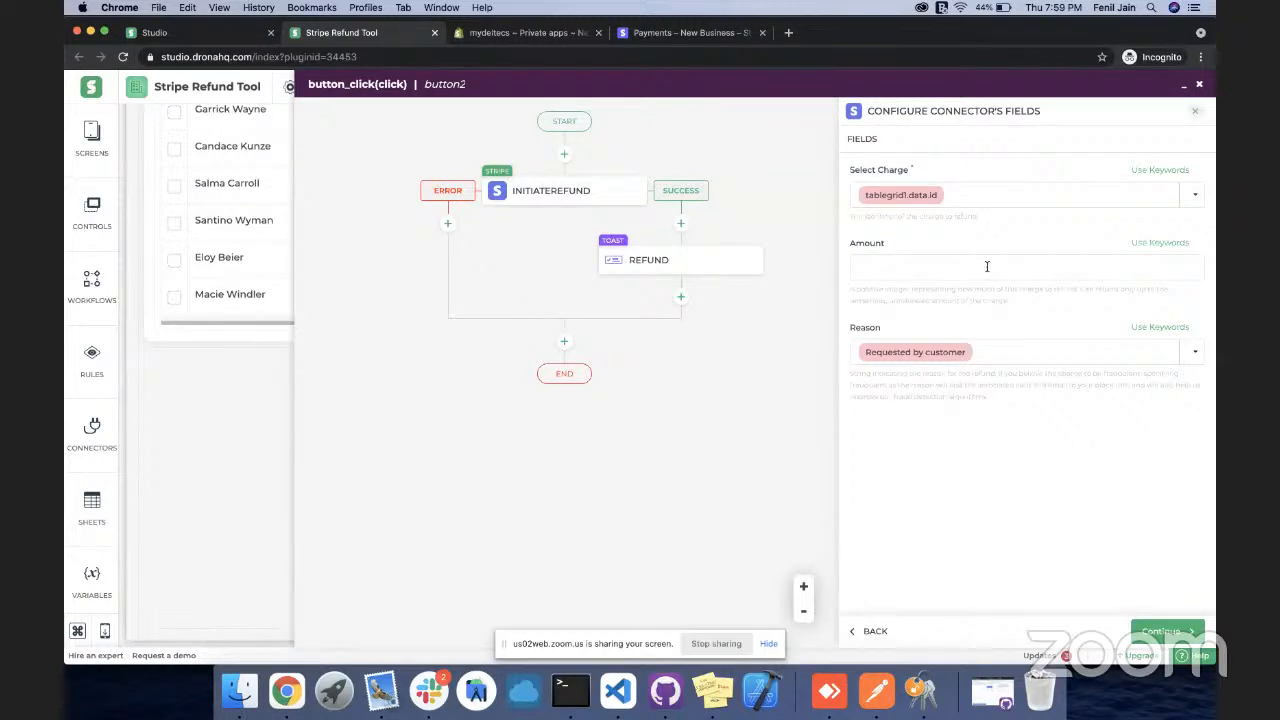
{"action": "key", "text": "super+z"}
{"action": "left_click", "coordinate": [1199, 85]}
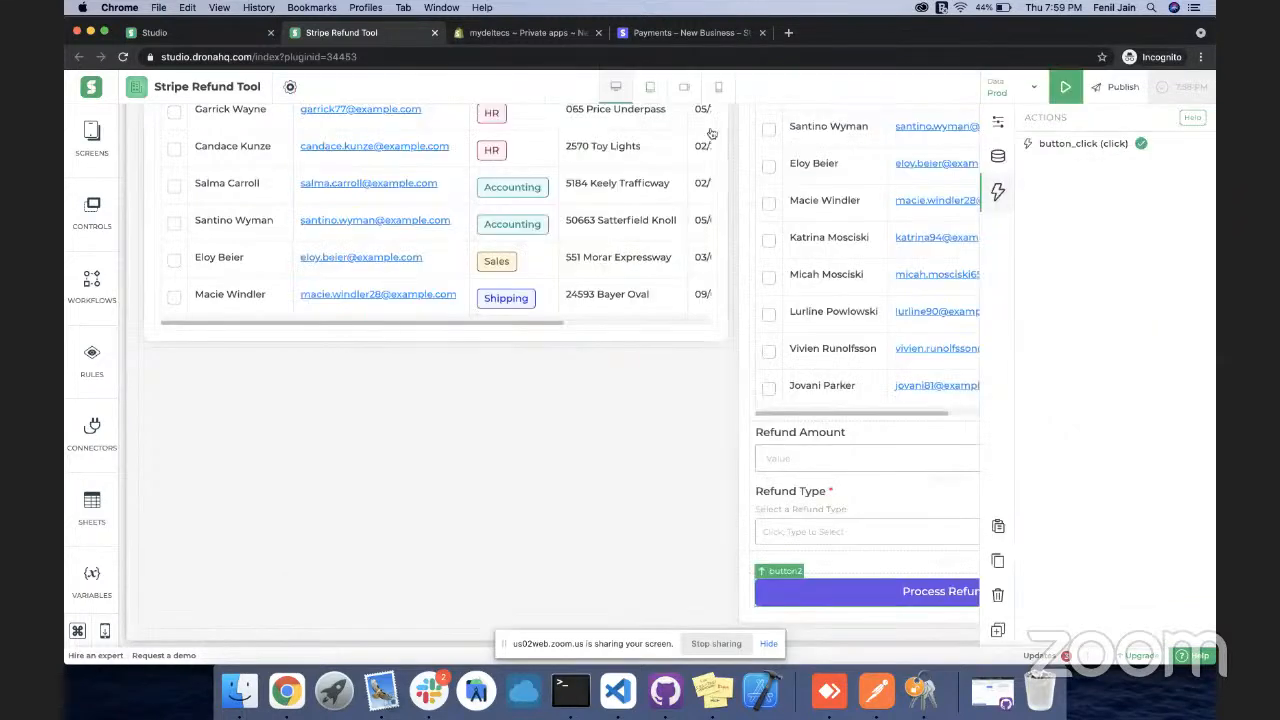
{"action": "left_click", "coordinate": [1096, 154]}
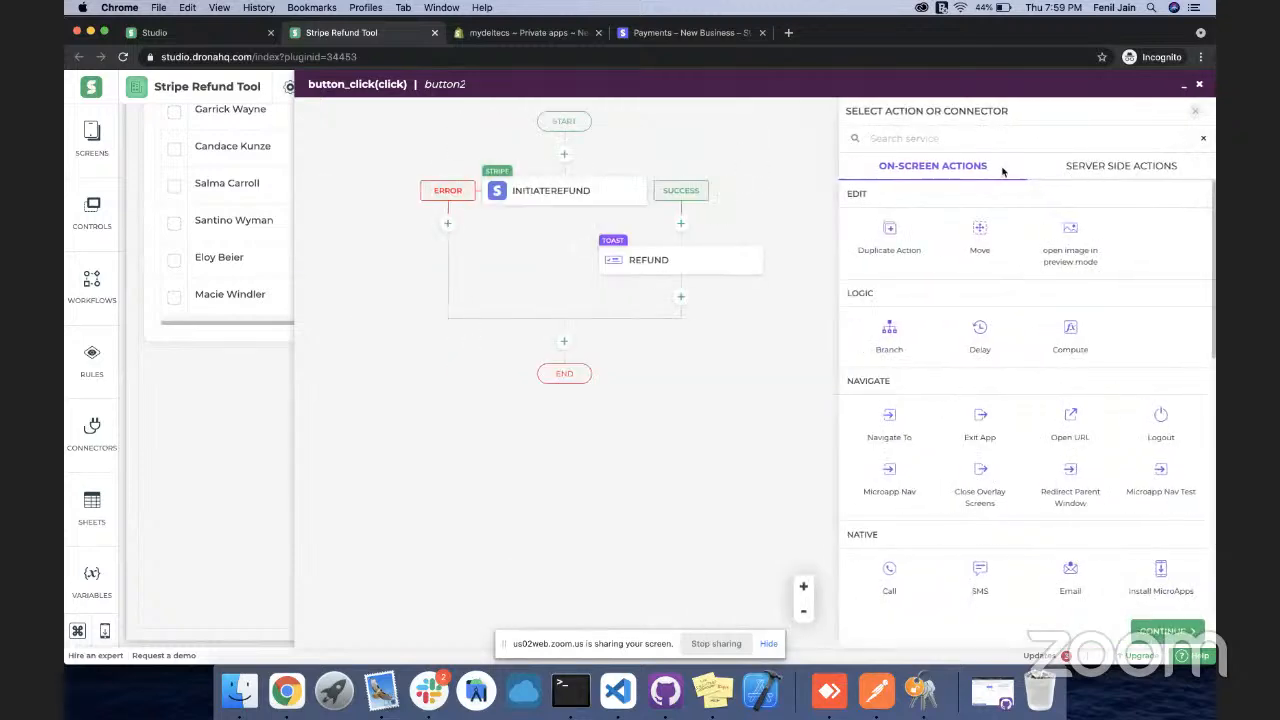
Add a Compute step with variable AmountInDollars set to MULTIPLY(refundamount,100)
{"action": "left_click", "coordinate": [1070, 330]}
{"action": "left_click", "coordinate": [1140, 631]}
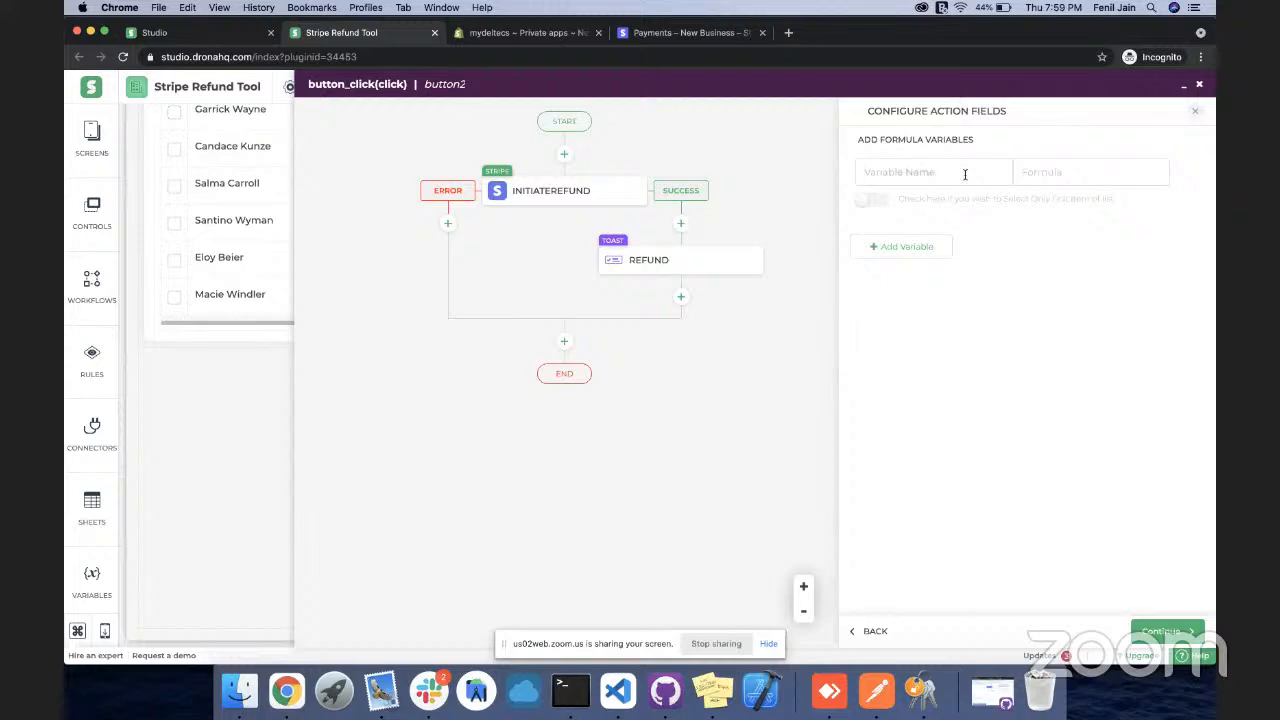
{"action": "type", "text": "AmountInDollars"}
{"action": "left_click", "coordinate": [1082, 172]}
{"action": "type", "text": "mULTIPLY("}
{"action": "key", "text": "Down"}
{"action": "key", "text": "Return"}
{"action": "key", "text": "super+v"}
{"action": "key", "text": "super+z"}
{"action": "type", "text": "refundamount"}
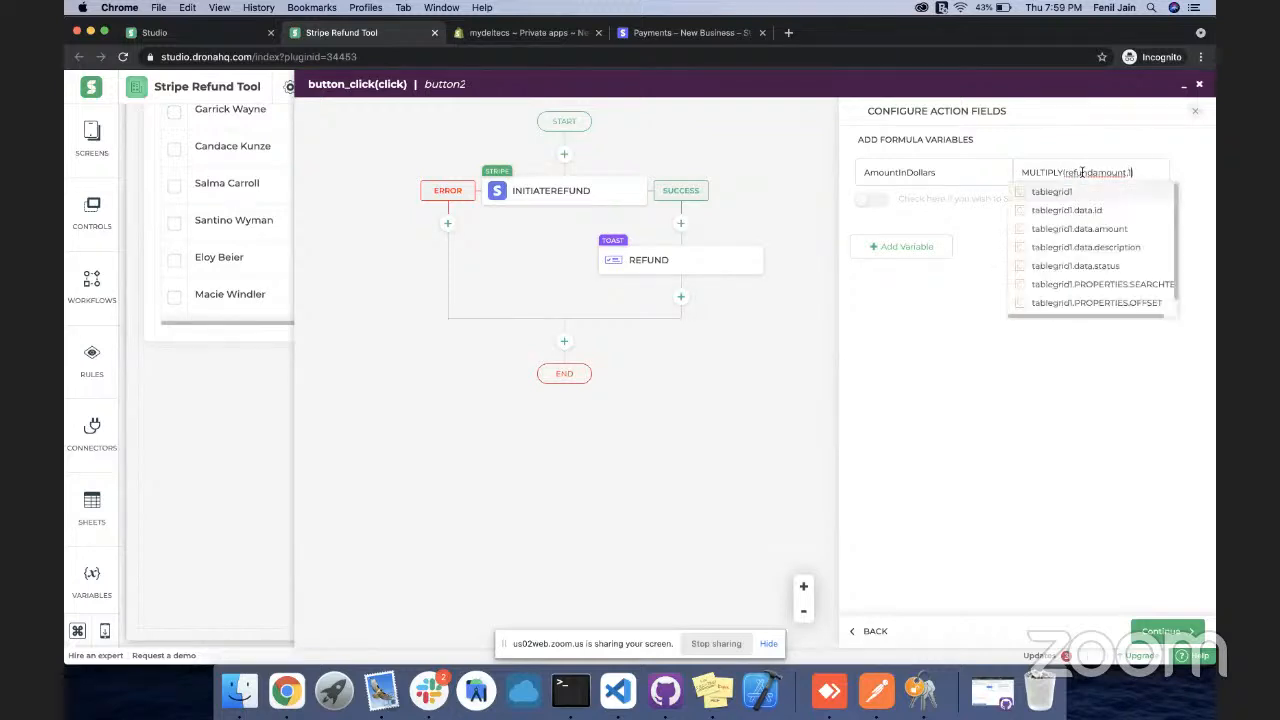
{"action": "left_click", "coordinate": [1119, 265]}
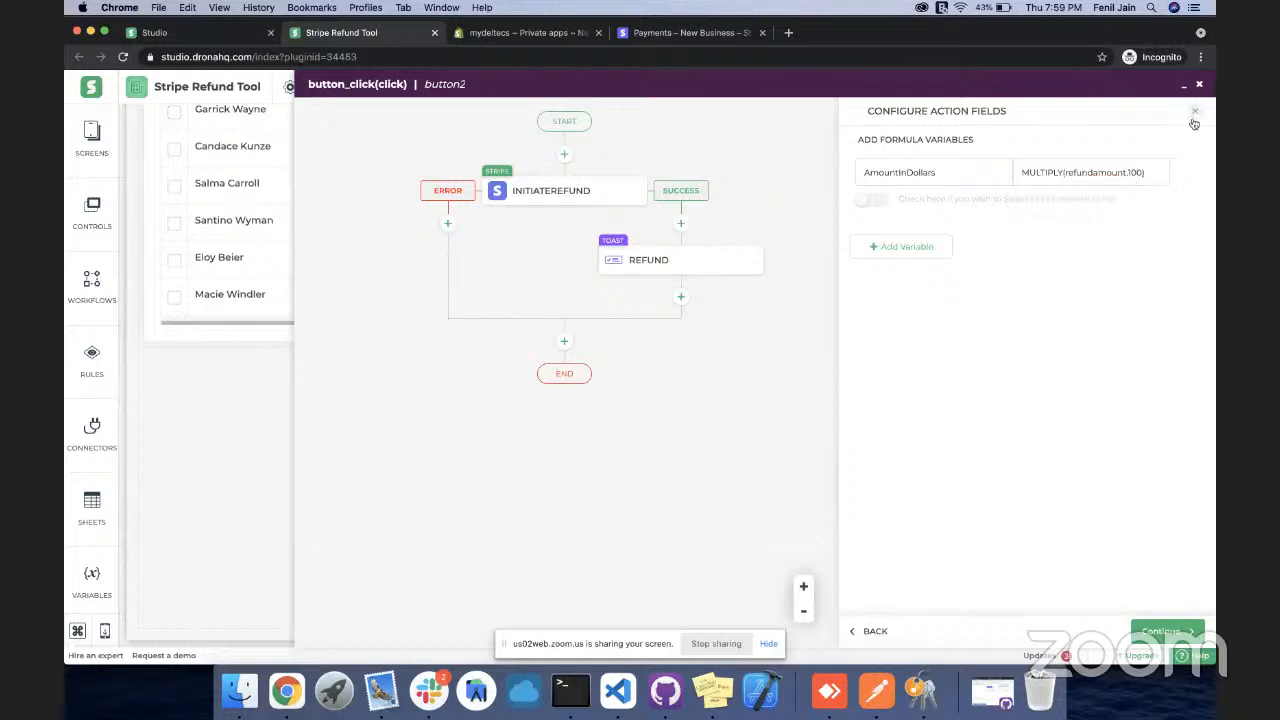
Give the Compute step the unique name 'compute' and finish adding it
{"action": "left_click", "coordinate": [1160, 630]}
{"action": "left_click", "coordinate": [954, 281]}
{"action": "type", "text": "compute"}
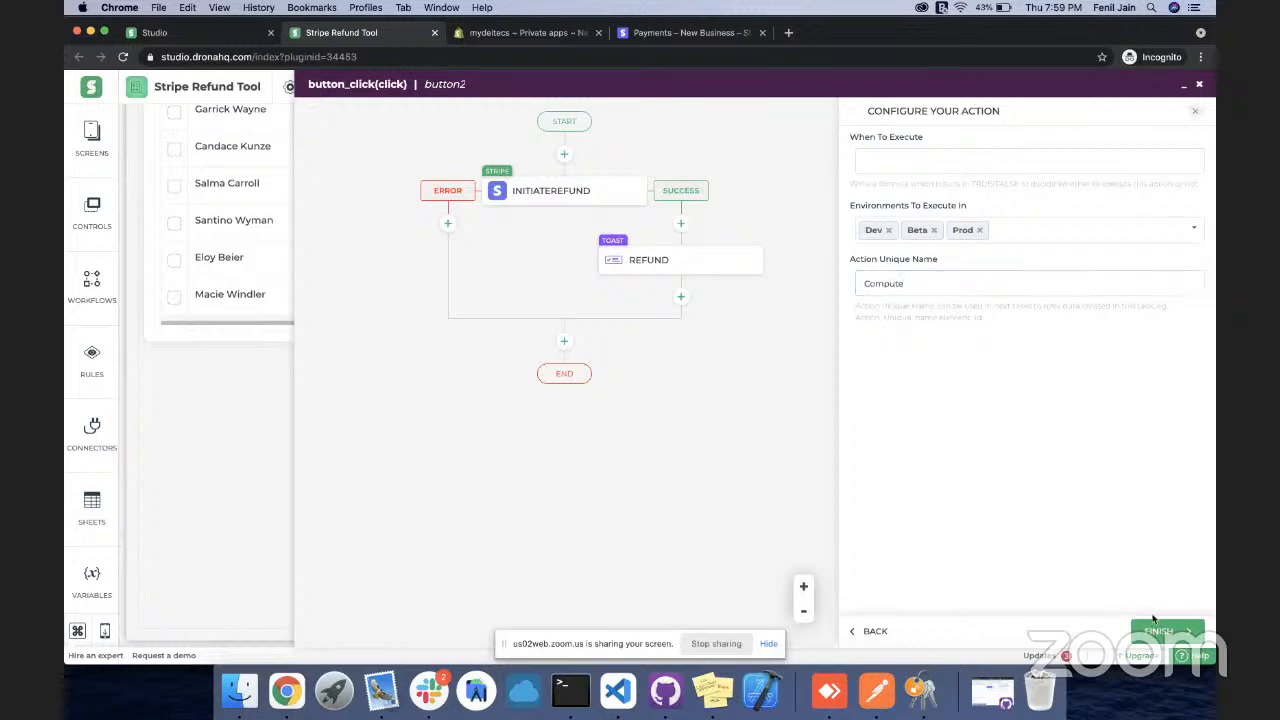
{"action": "left_click", "coordinate": [1153, 628]}
Set the INITIATEREFUND step's Amount to Compute.AmountInDollars and save the step
{"action": "left_click", "coordinate": [775, 264]}
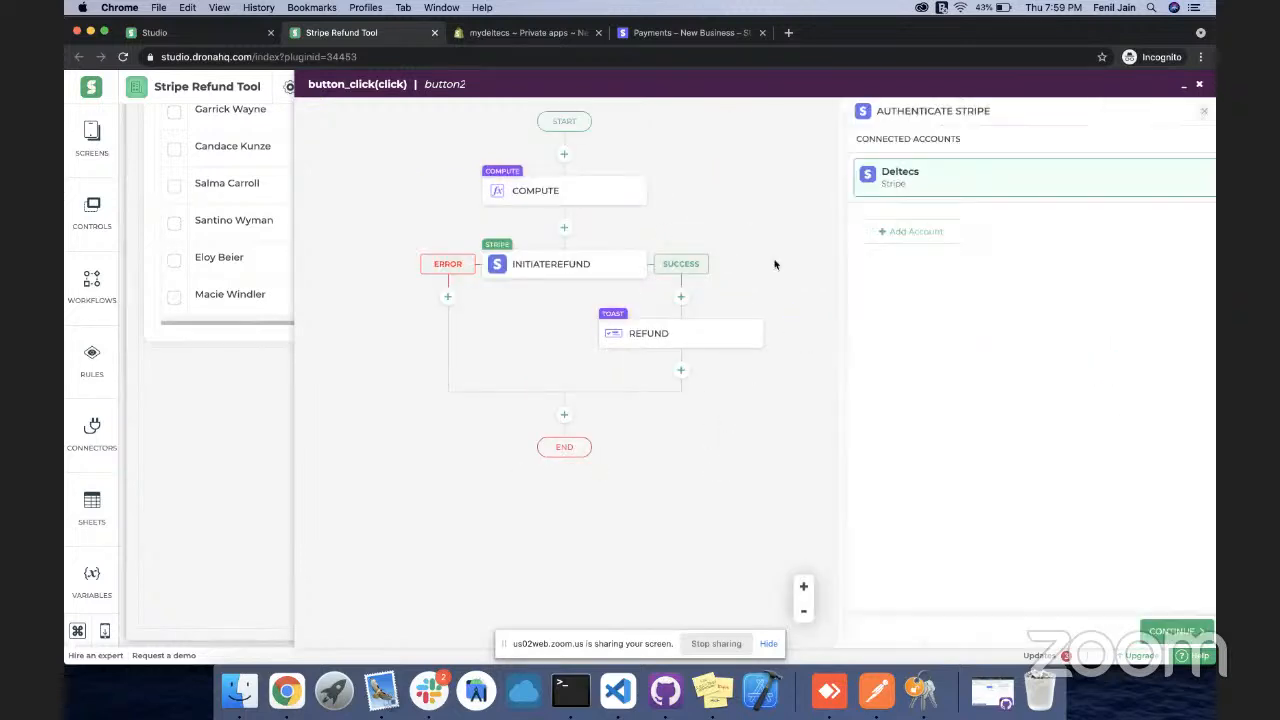
{"action": "left_click", "coordinate": [1152, 628]}
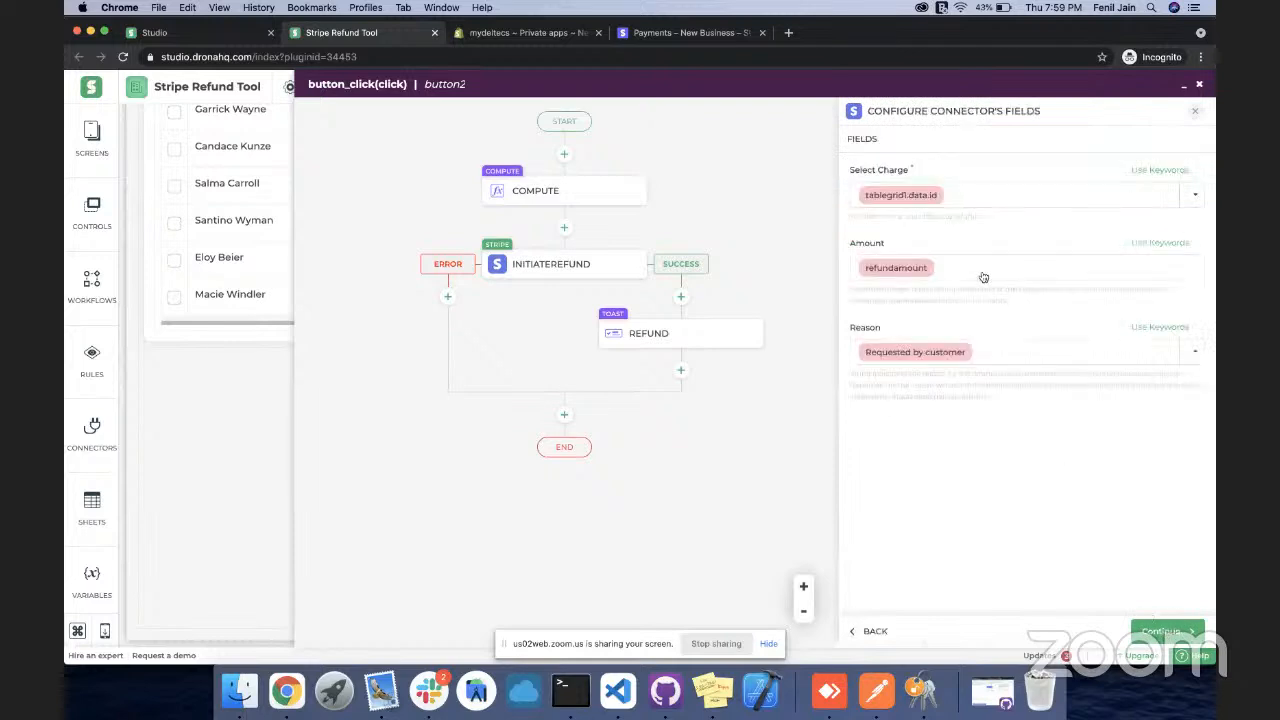
{"action": "left_click", "coordinate": [947, 270]}
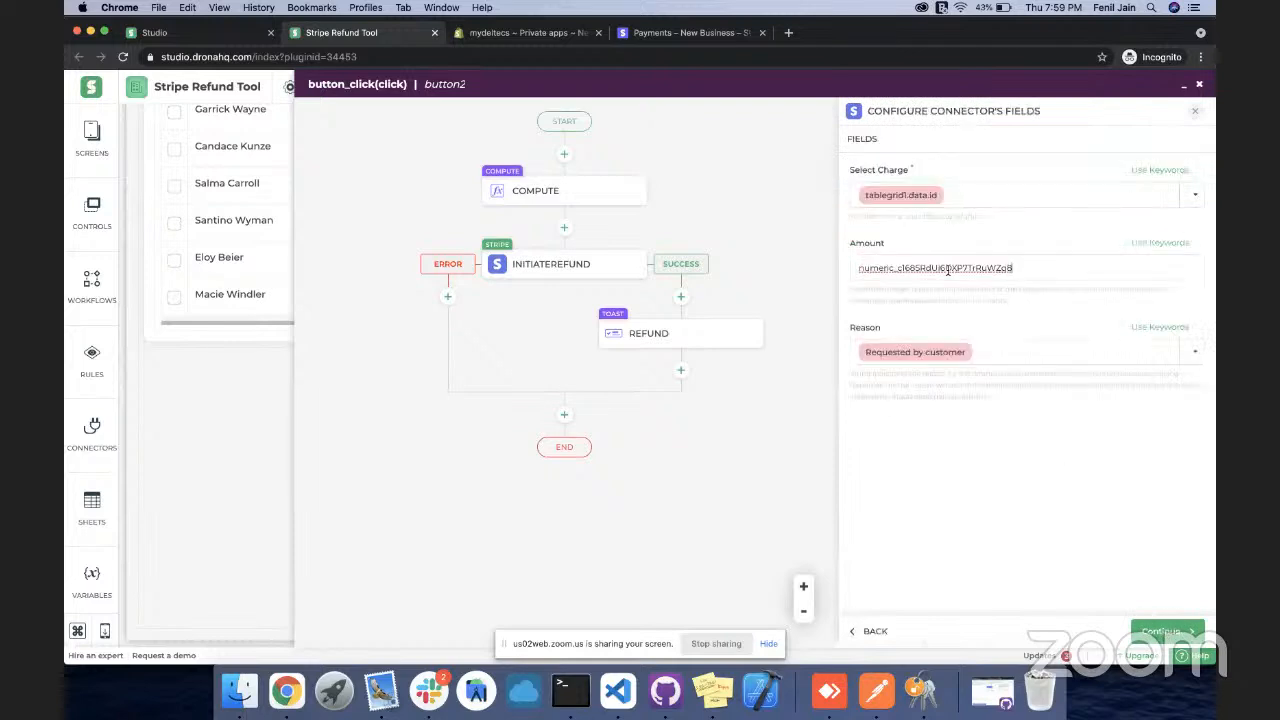
{"action": "left_click", "coordinate": [1159, 243]}
{"action": "left_click", "coordinate": [1070, 279]}
{"action": "type", "text": "com"}
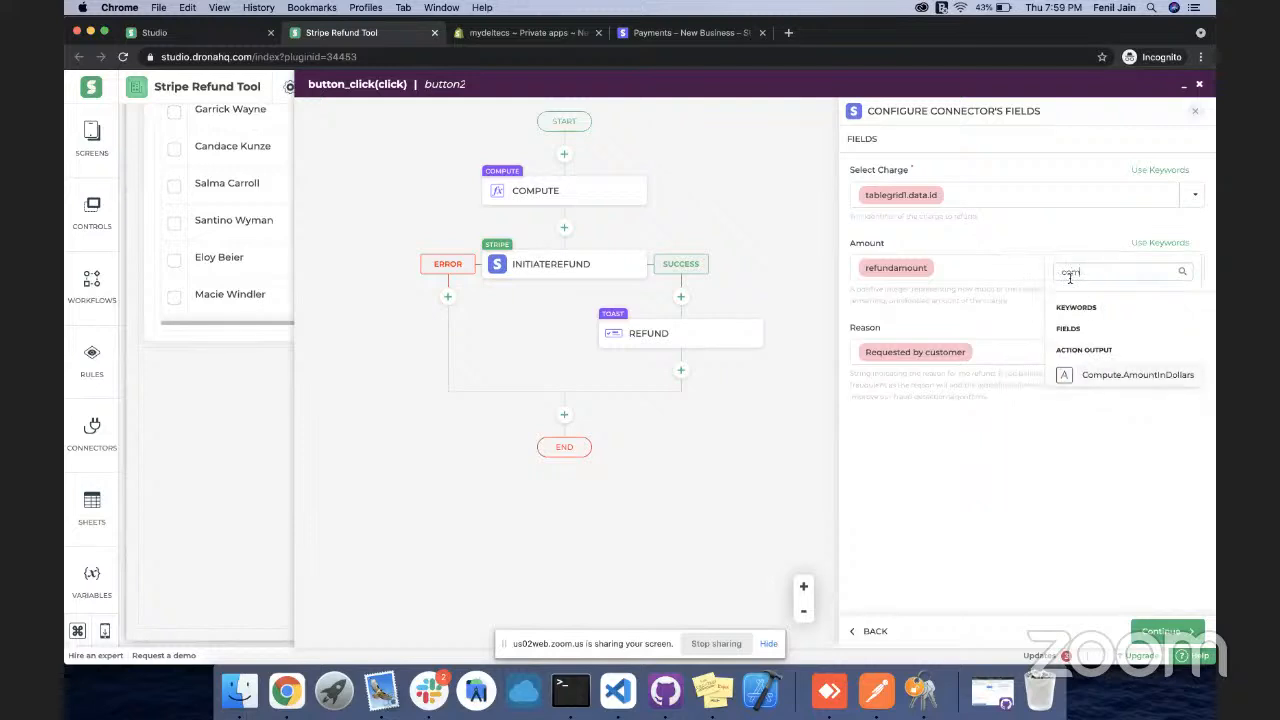
{"action": "left_click", "coordinate": [1157, 381]}
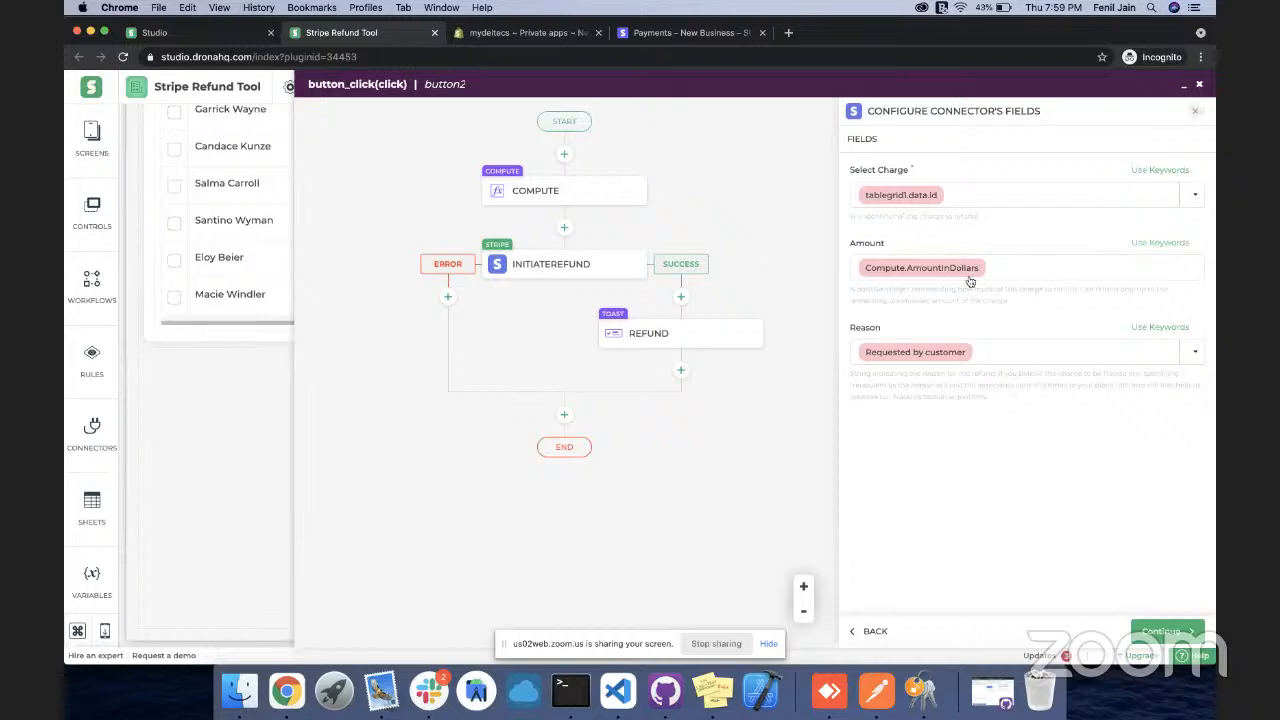
{"action": "left_click", "coordinate": [1146, 632]}
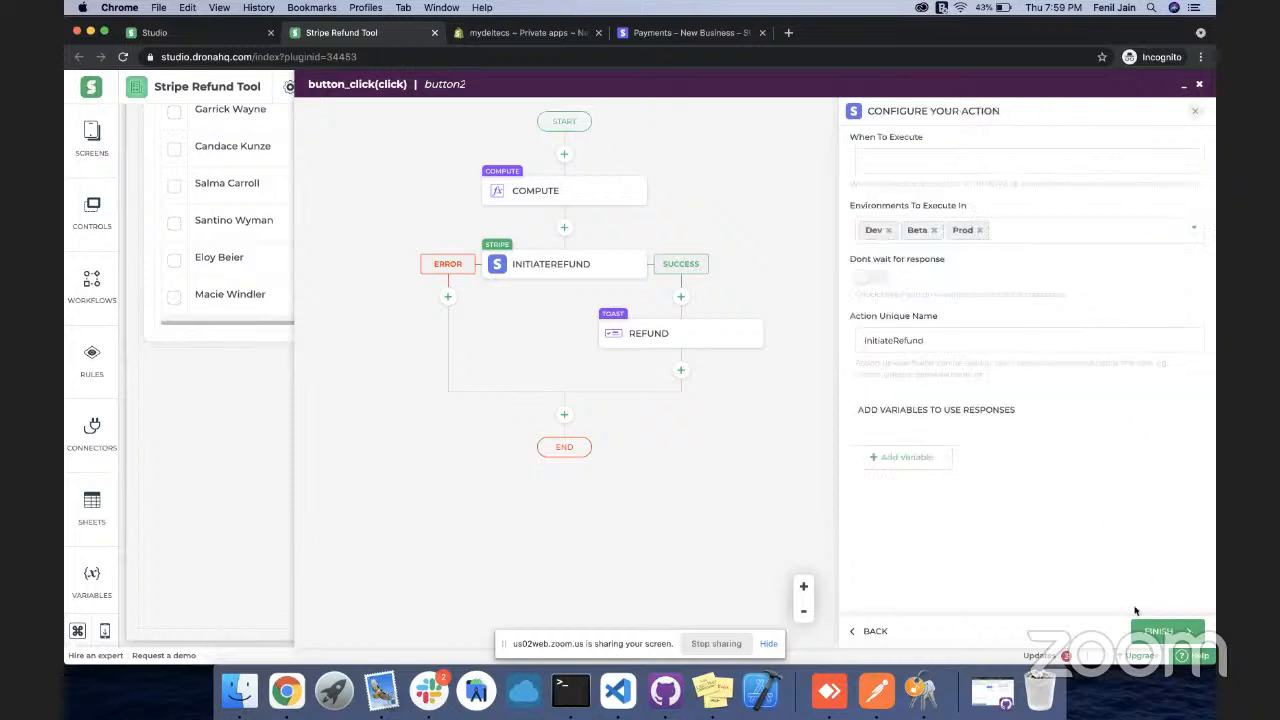
{"action": "left_click", "coordinate": [1155, 630]}
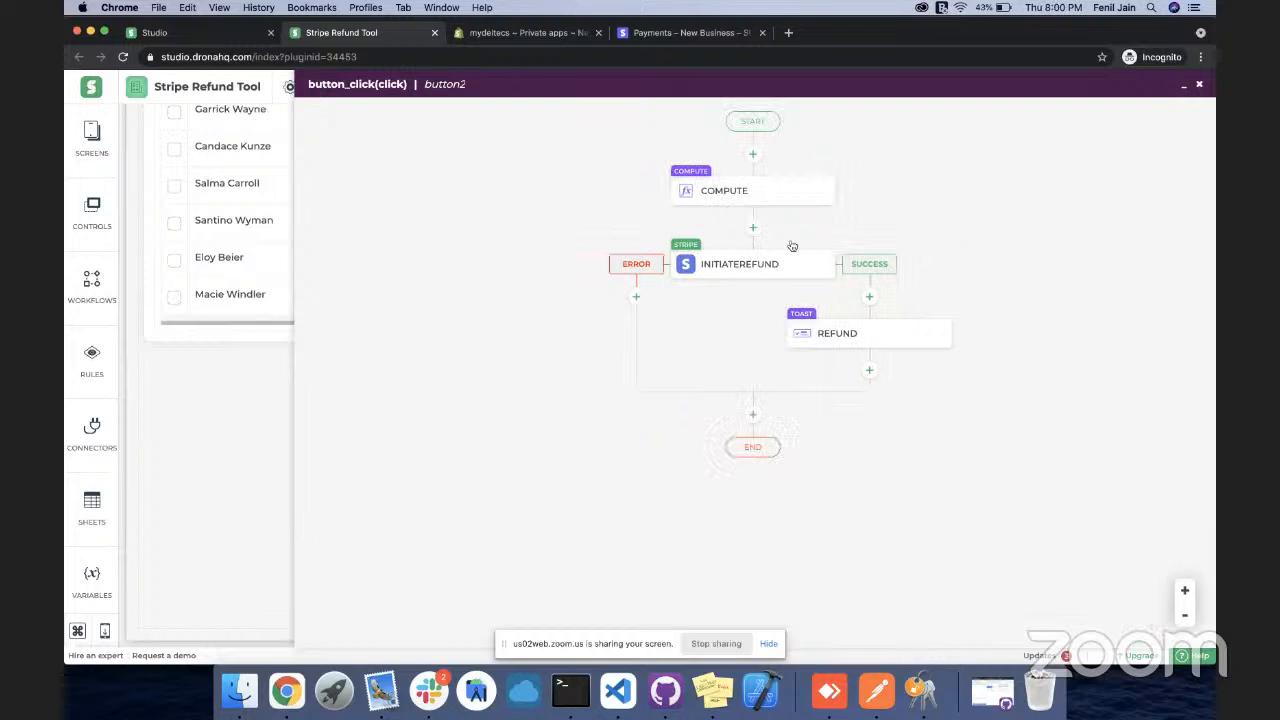
Rename the Compute variable's 'Dollars' part so it reads AmountInC, and finish the step
{"action": "left_click", "coordinate": [760, 188]}
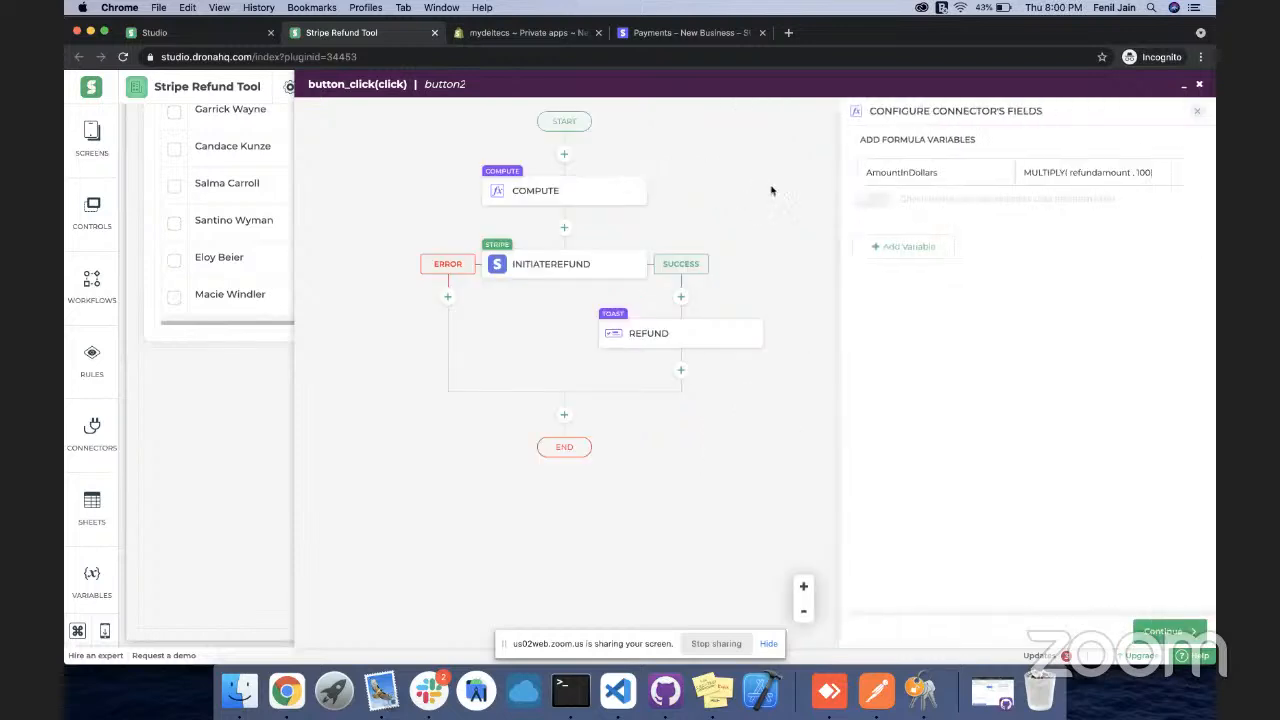
{"action": "left_click_drag", "start_coordinate": [907, 172], "coordinate": [1001, 170]}
{"action": "type", "text": "Cent"}
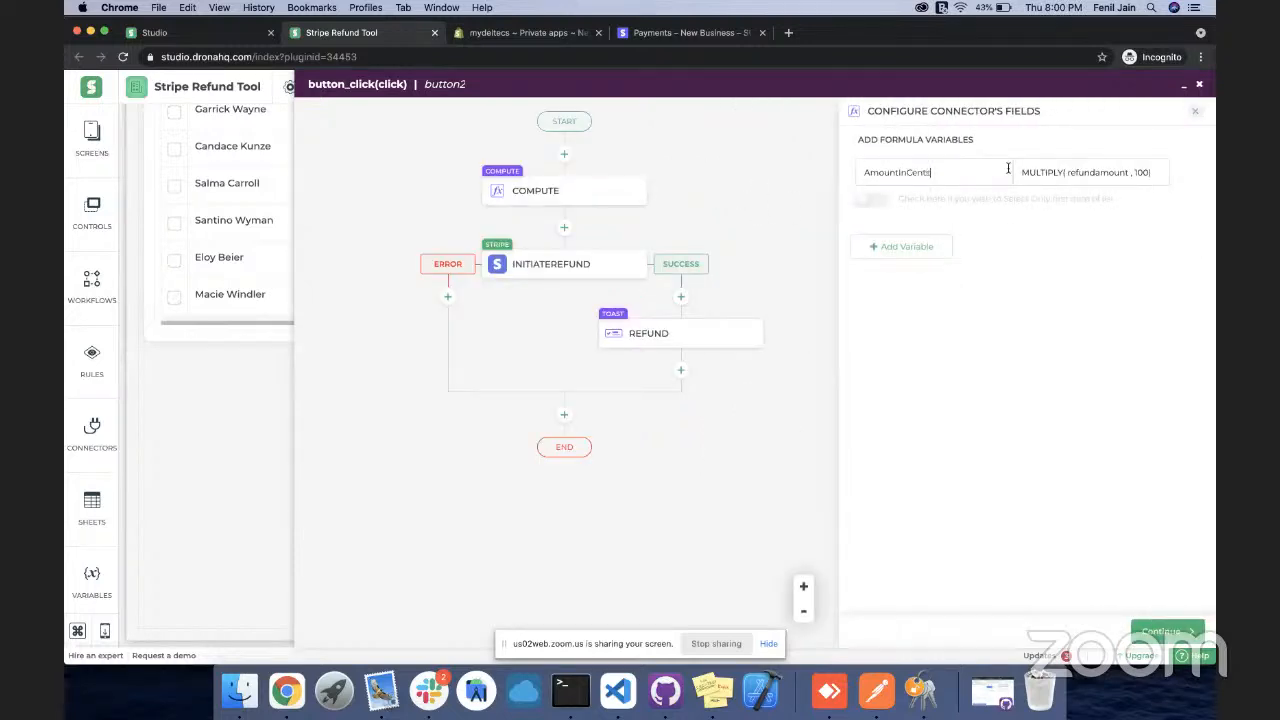
{"action": "left_click", "coordinate": [1165, 631]}
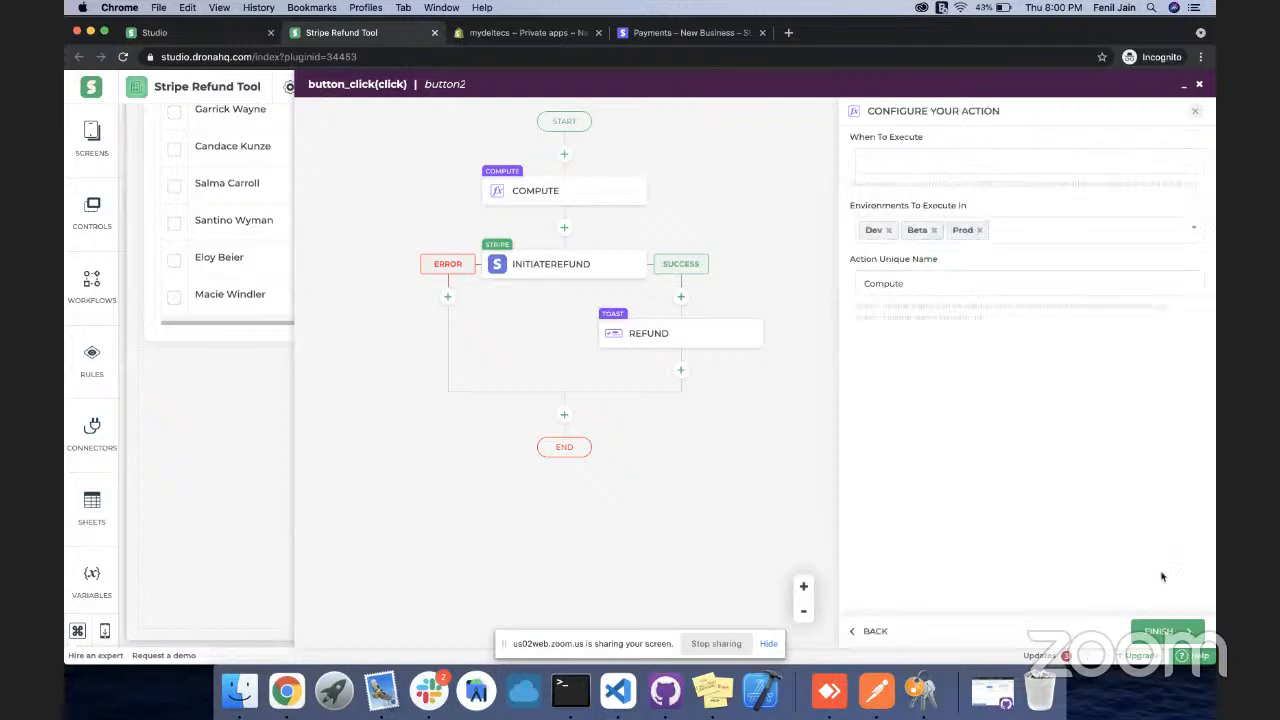
{"action": "left_click", "coordinate": [1160, 632]}
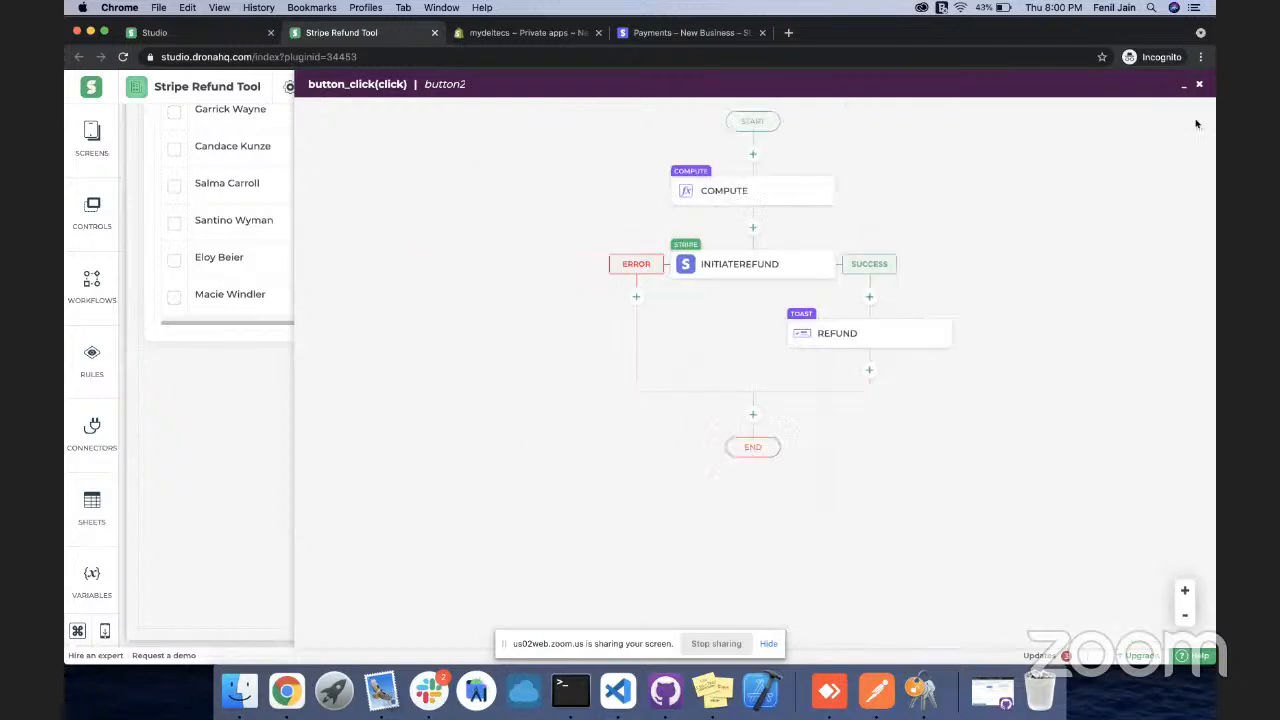
Preview the app to check Refund Amount defaults to 150 for the 15000 charge
{"action": "left_click", "coordinate": [1184, 84]}
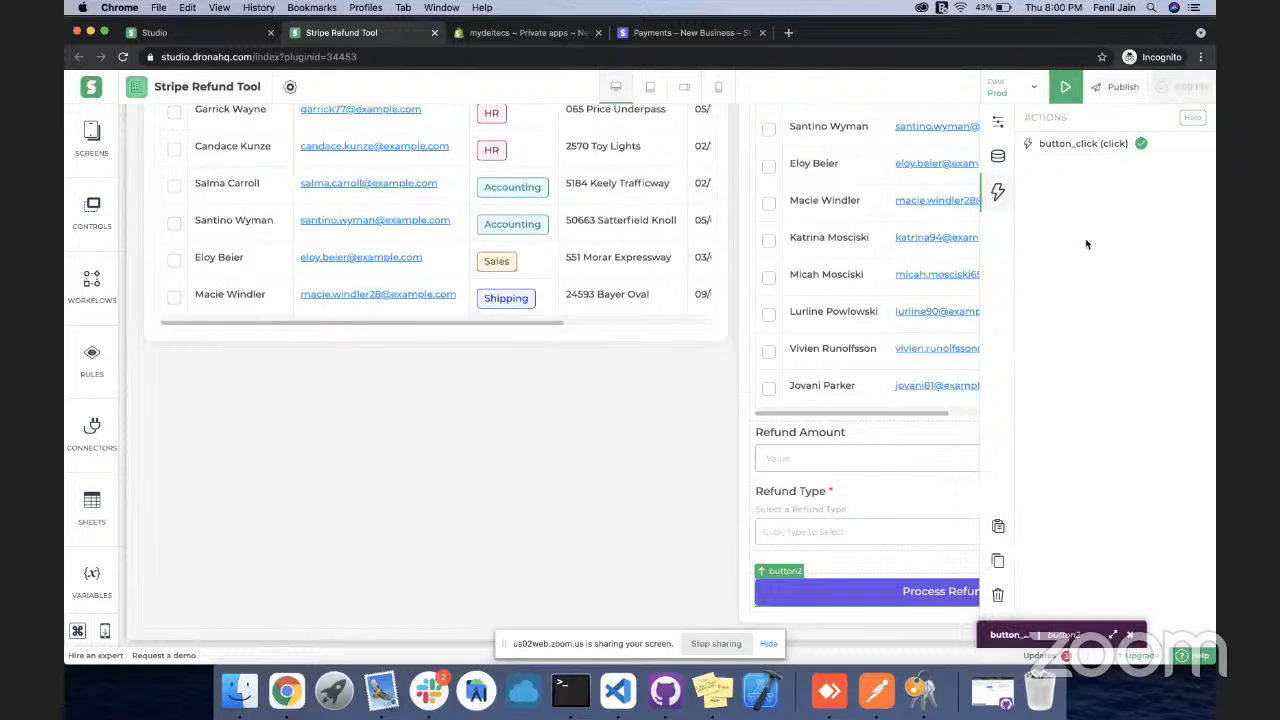
{"action": "left_click", "coordinate": [1065, 89]}
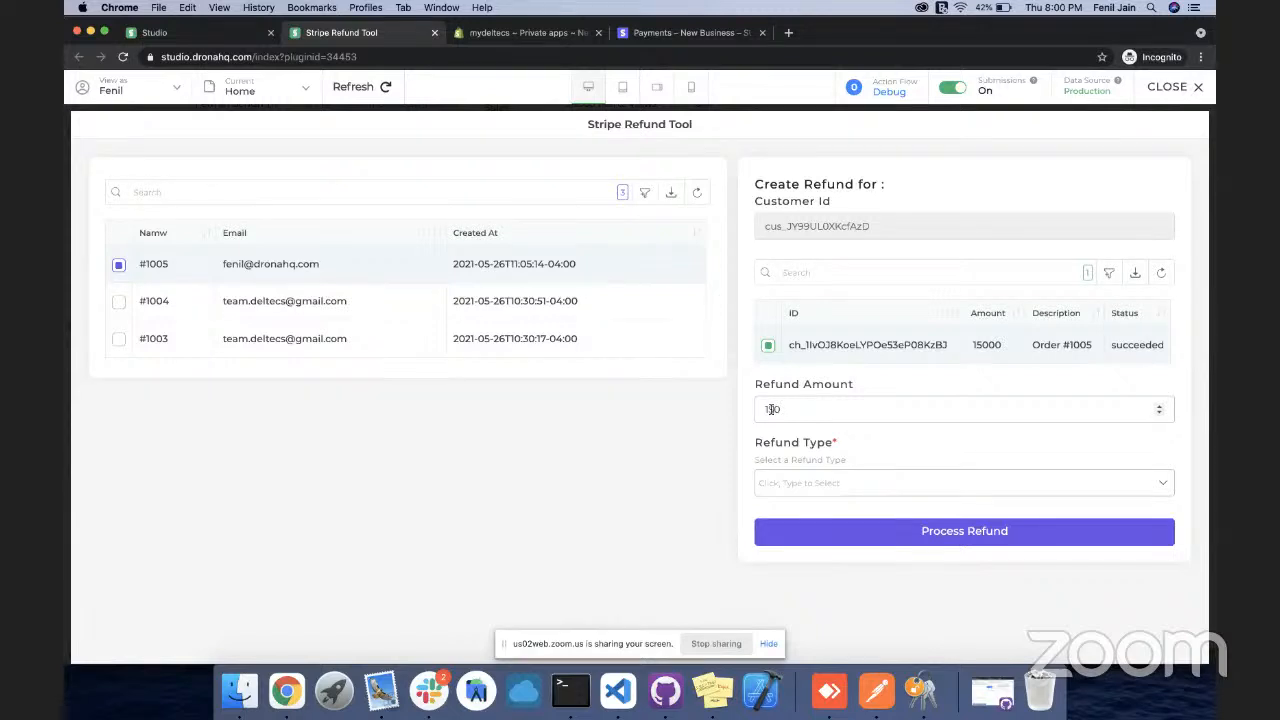
{"action": "left_click", "coordinate": [1165, 87]}
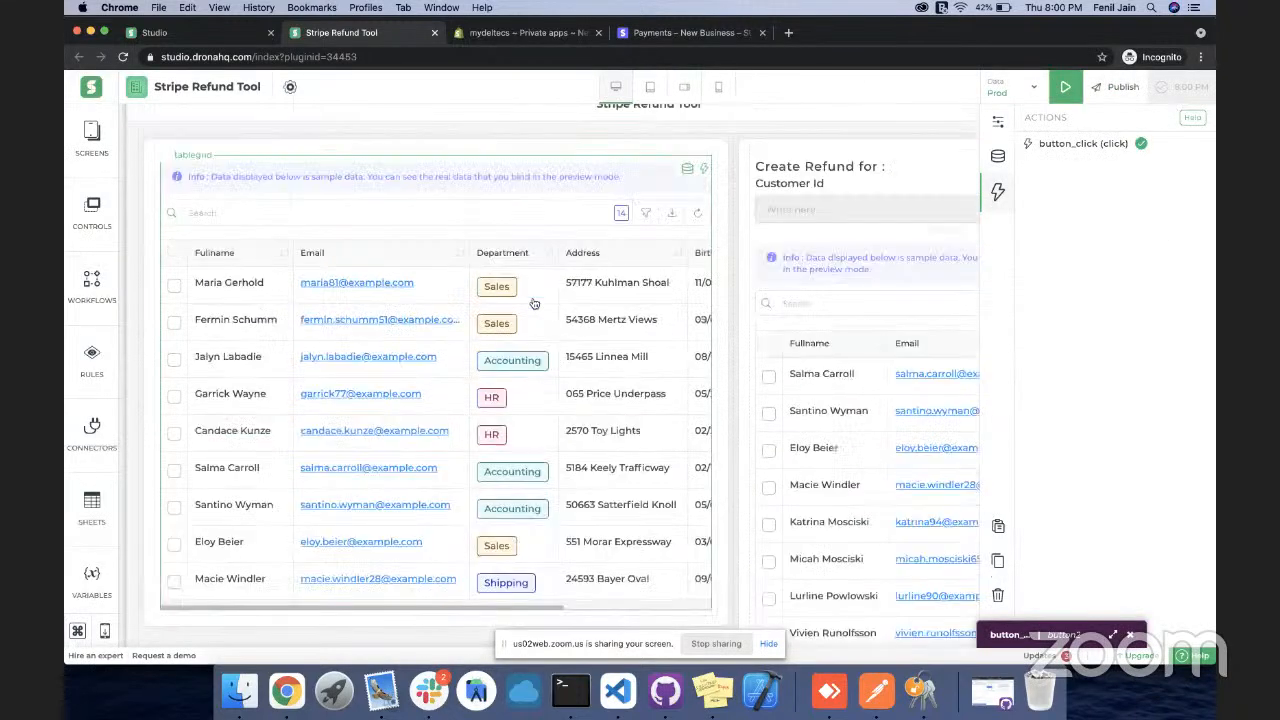
Select the orders table and show its Bind Data sources
{"action": "scroll", "coordinate": [614, 305], "scroll_direction": "right", "scroll_amount": 5}
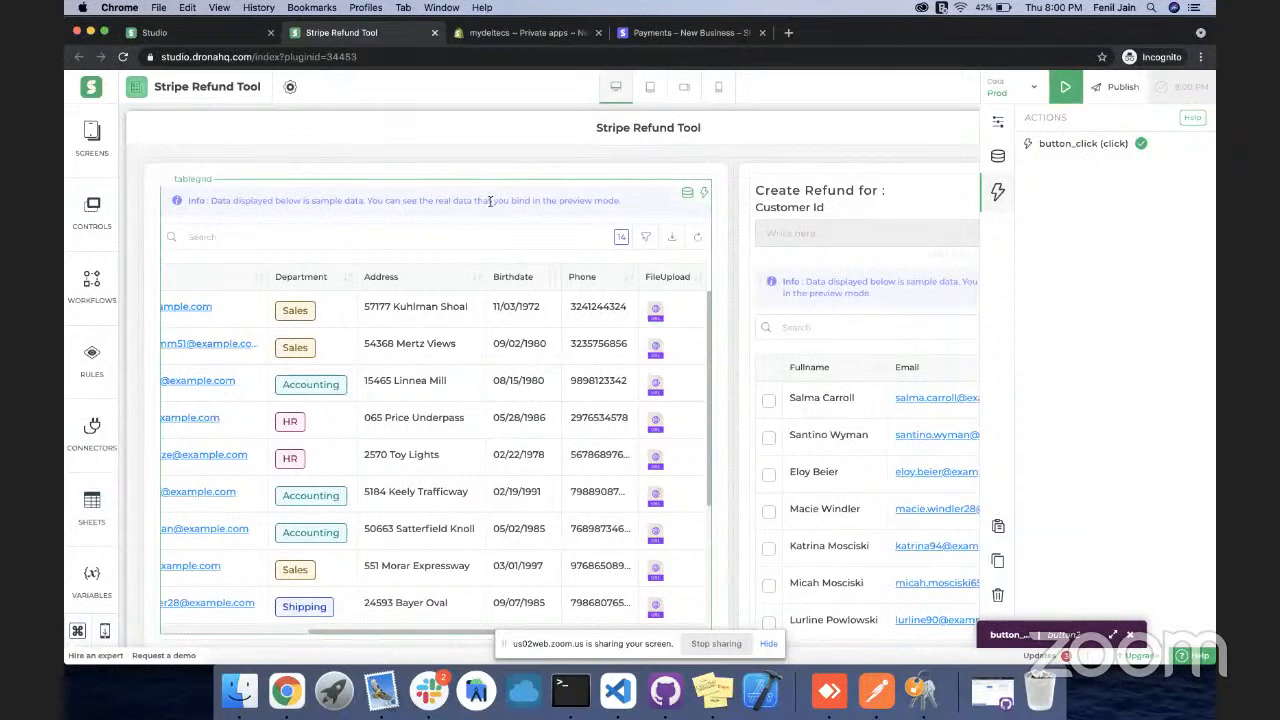
{"action": "left_click", "coordinate": [997, 121]}
{"action": "scroll", "coordinate": [1079, 467], "scroll_direction": "down", "scroll_amount": 5}
{"action": "scroll", "coordinate": [1079, 467], "scroll_direction": "down", "scroll_amount": 5}
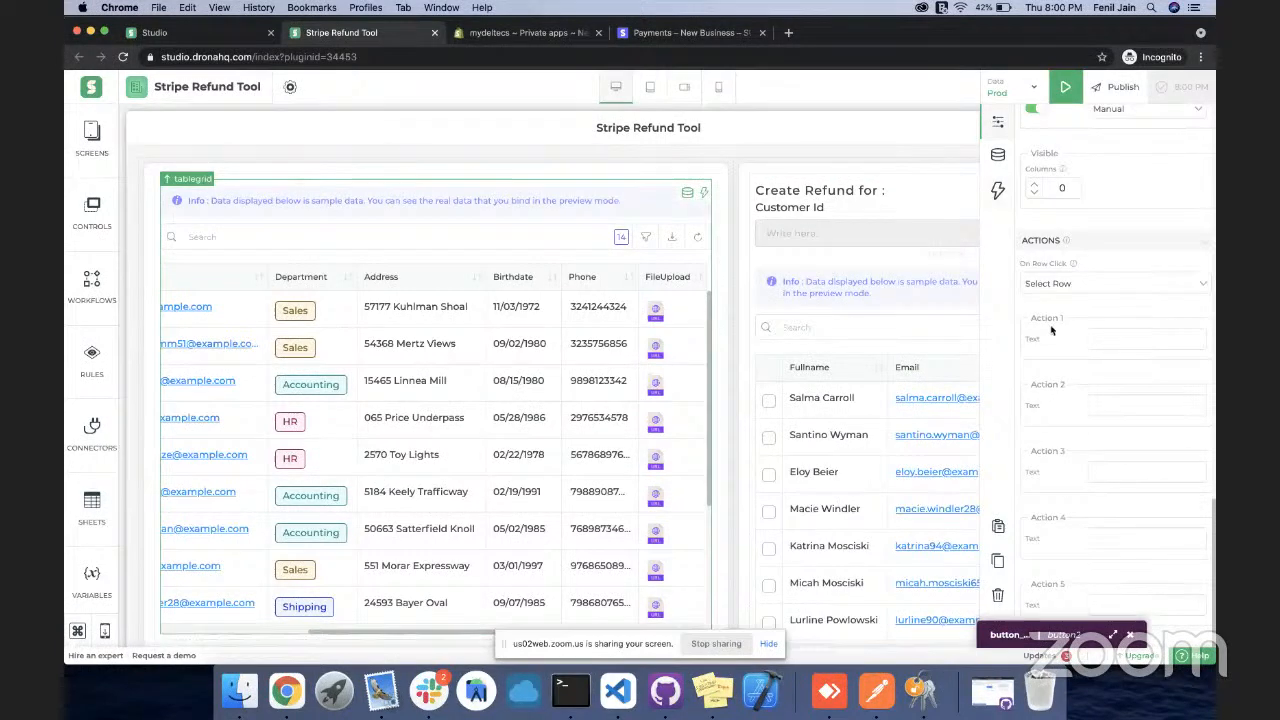
{"action": "left_click", "coordinate": [997, 155]}
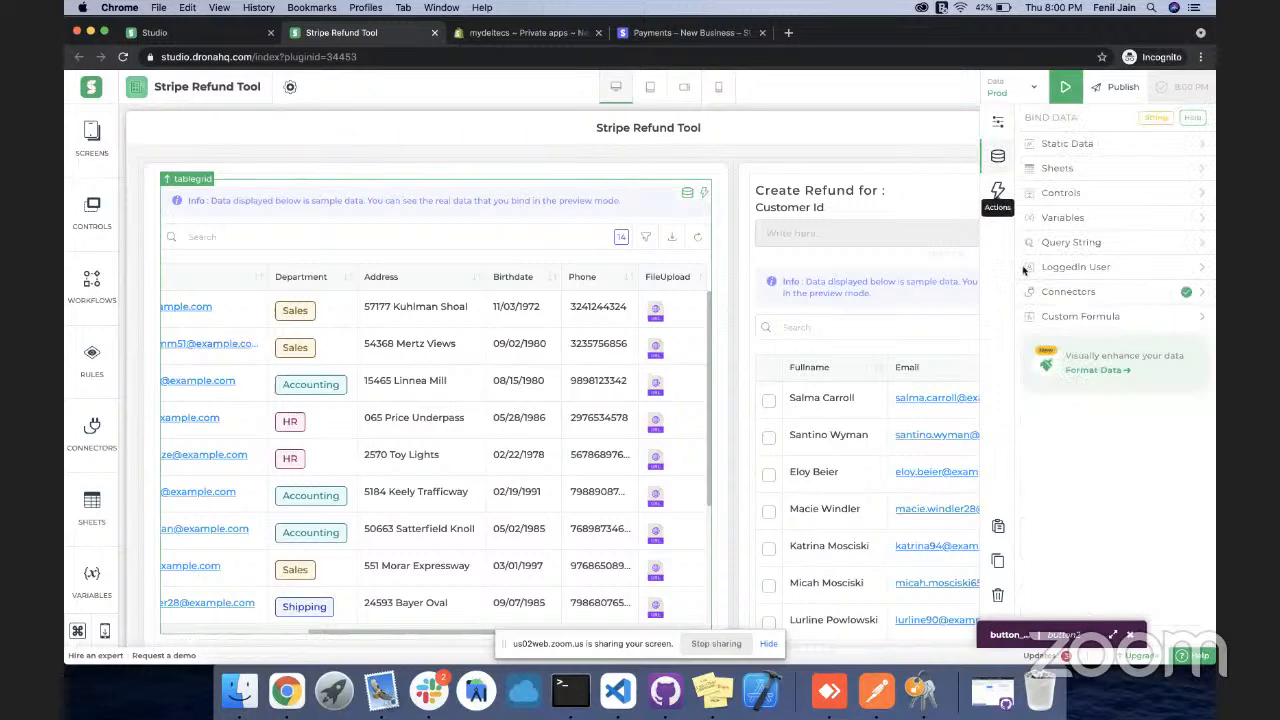
In Format Data, add an orders.created_at row with Column Type DateTime
{"action": "left_click", "coordinate": [1097, 370]}
{"action": "left_click", "coordinate": [900, 276]}
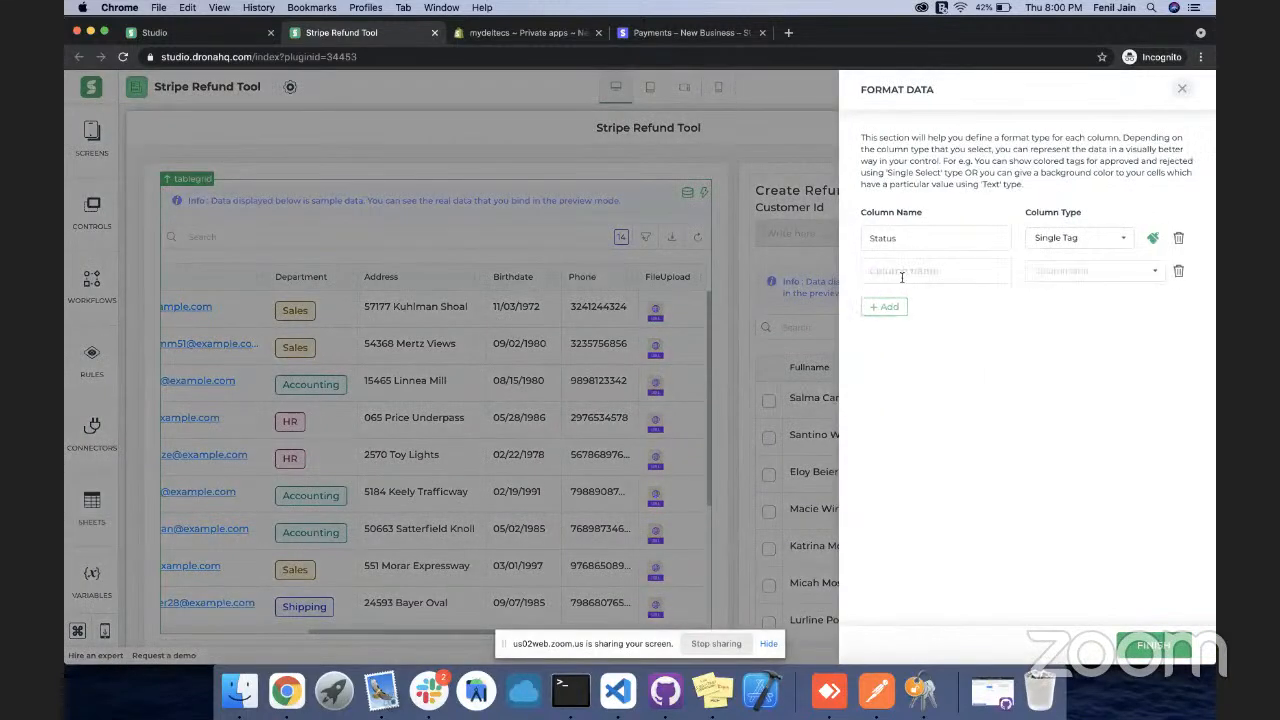
{"action": "left_click", "coordinate": [910, 272]}
{"action": "left_click", "coordinate": [921, 328]}
{"action": "left_click", "coordinate": [1077, 266]}
{"action": "scroll", "coordinate": [1092, 345], "scroll_direction": "down", "scroll_amount": 3}
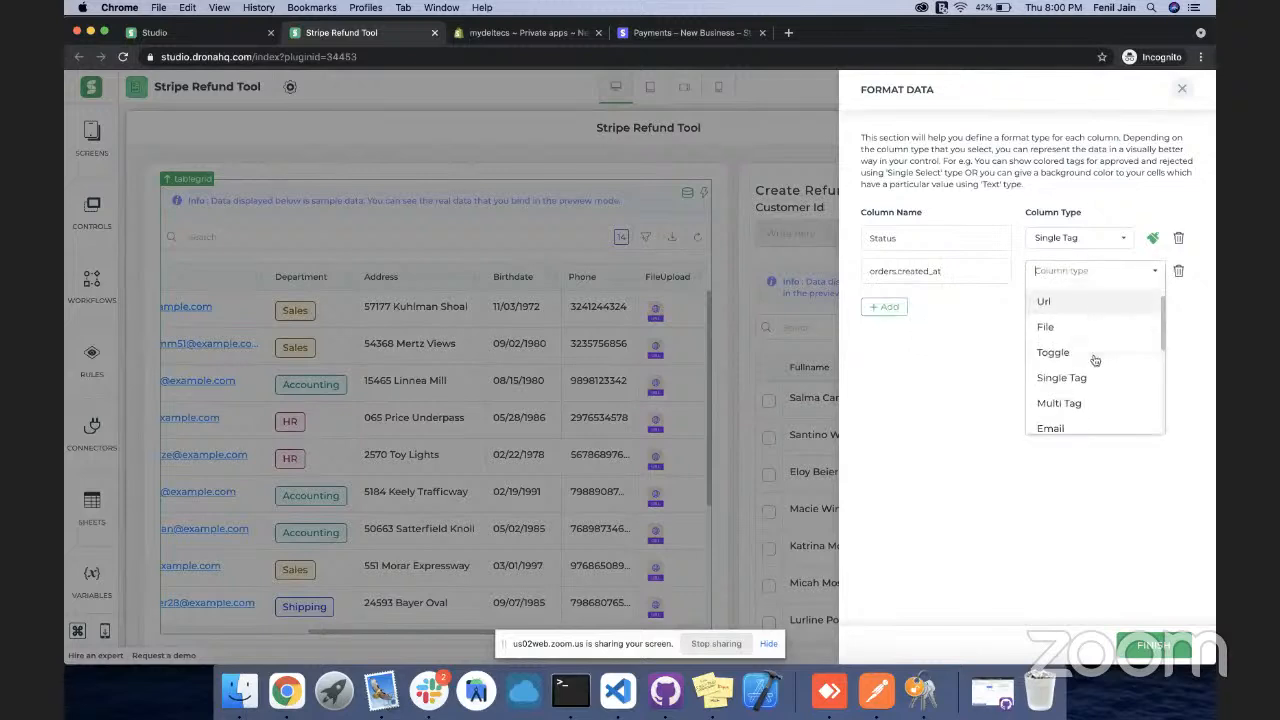
{"action": "scroll", "coordinate": [1092, 360], "scroll_direction": "down", "scroll_amount": 3}
{"action": "left_click", "coordinate": [1090, 370]}
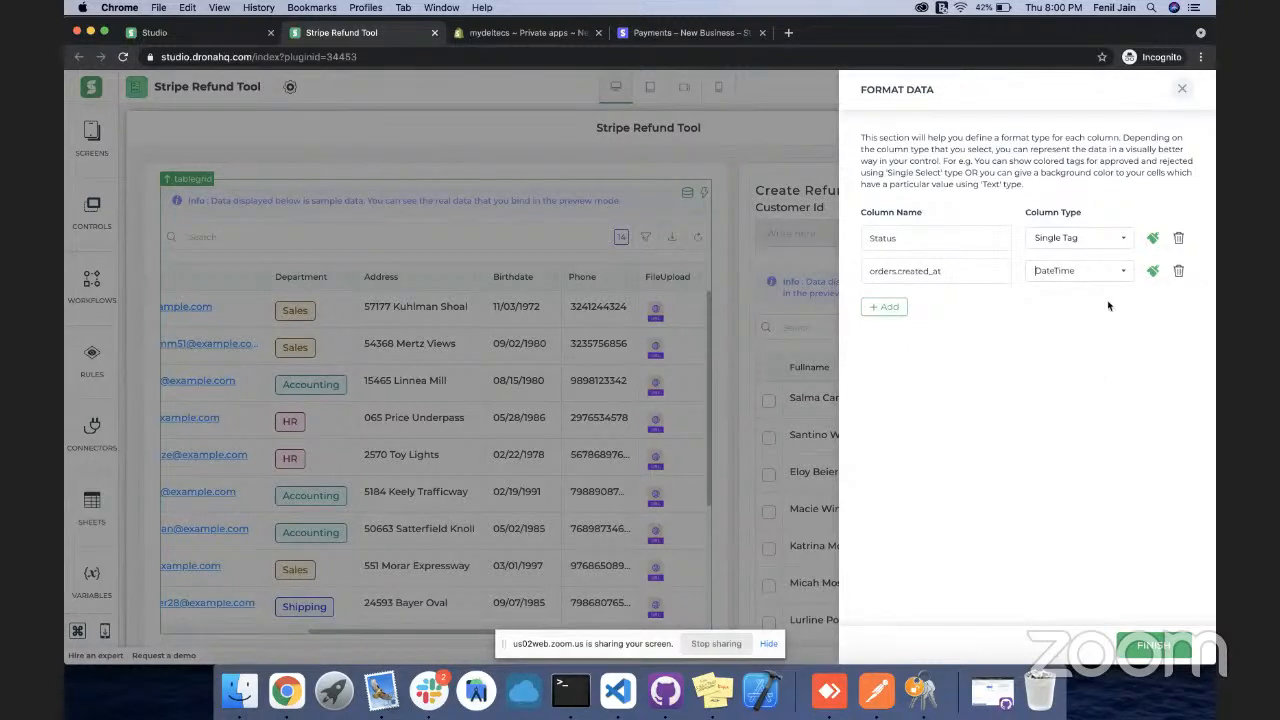
Give the created_at column the US (MM/DD/YYYY) date format and apply it
{"action": "left_click", "coordinate": [1155, 271]}
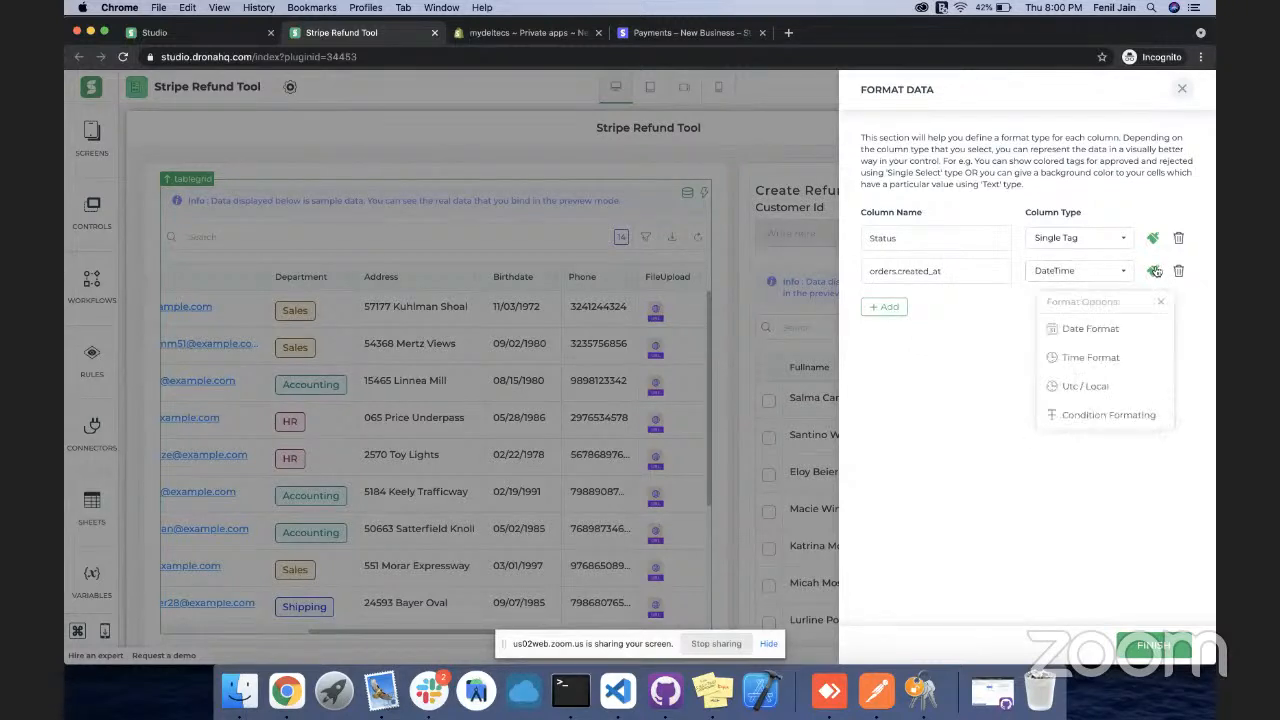
{"action": "left_click", "coordinate": [1097, 333]}
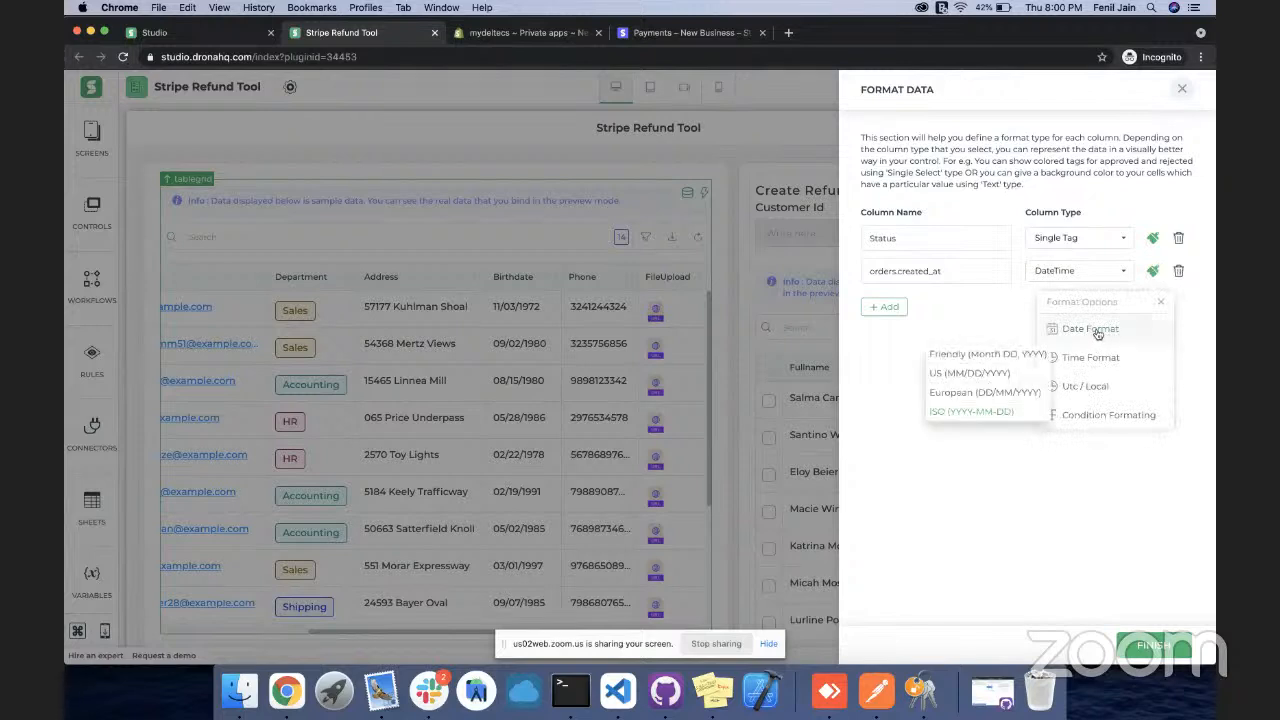
{"action": "left_click", "coordinate": [979, 377]}
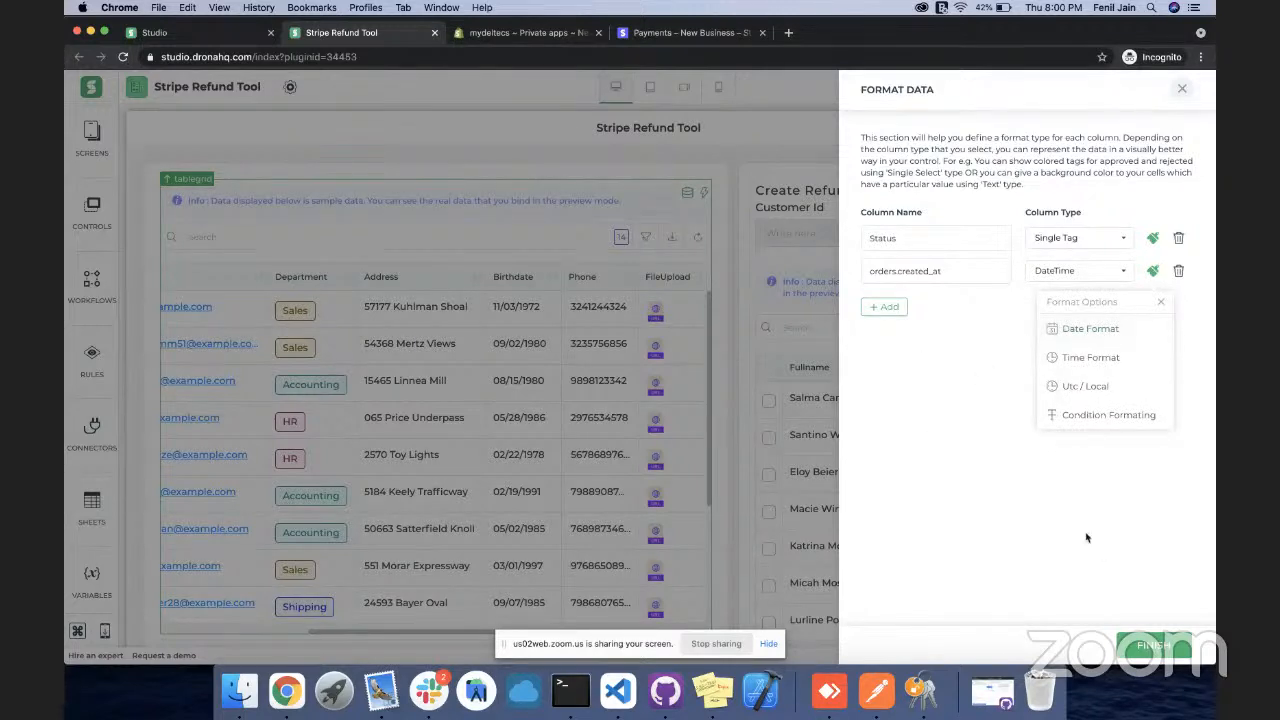
{"action": "left_click", "coordinate": [1161, 303]}
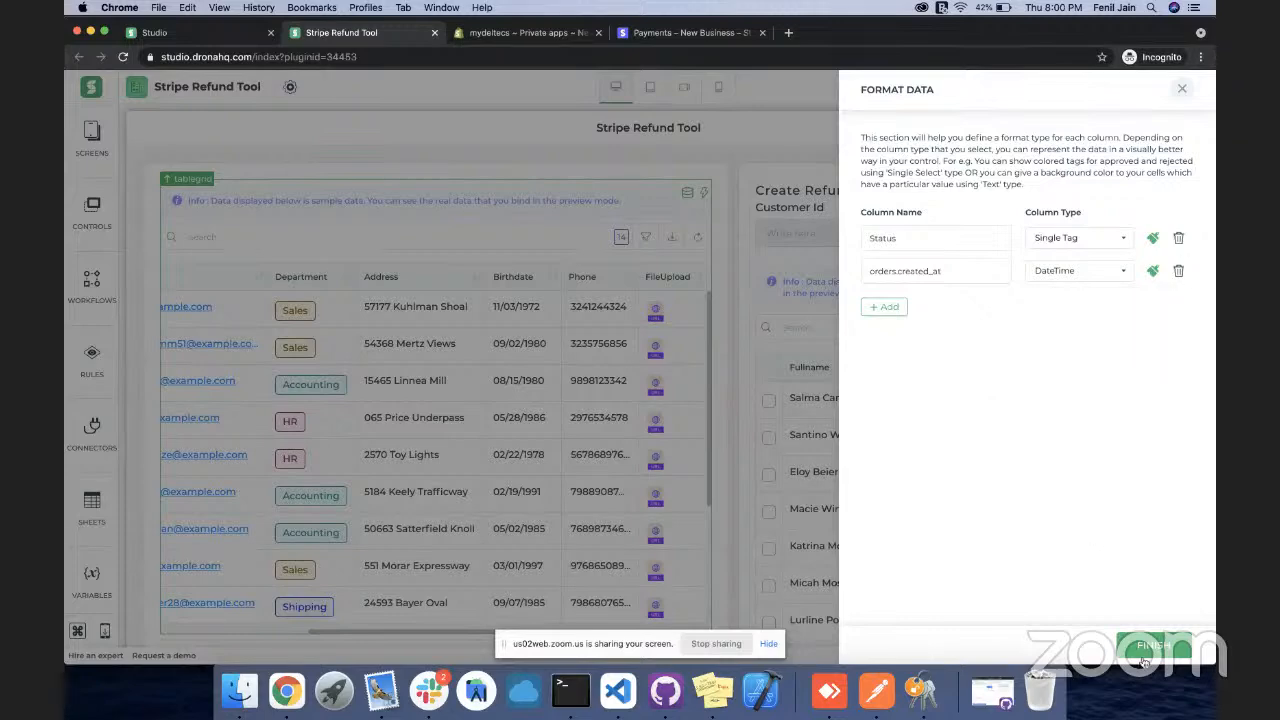
{"action": "left_click", "coordinate": [1145, 652]}
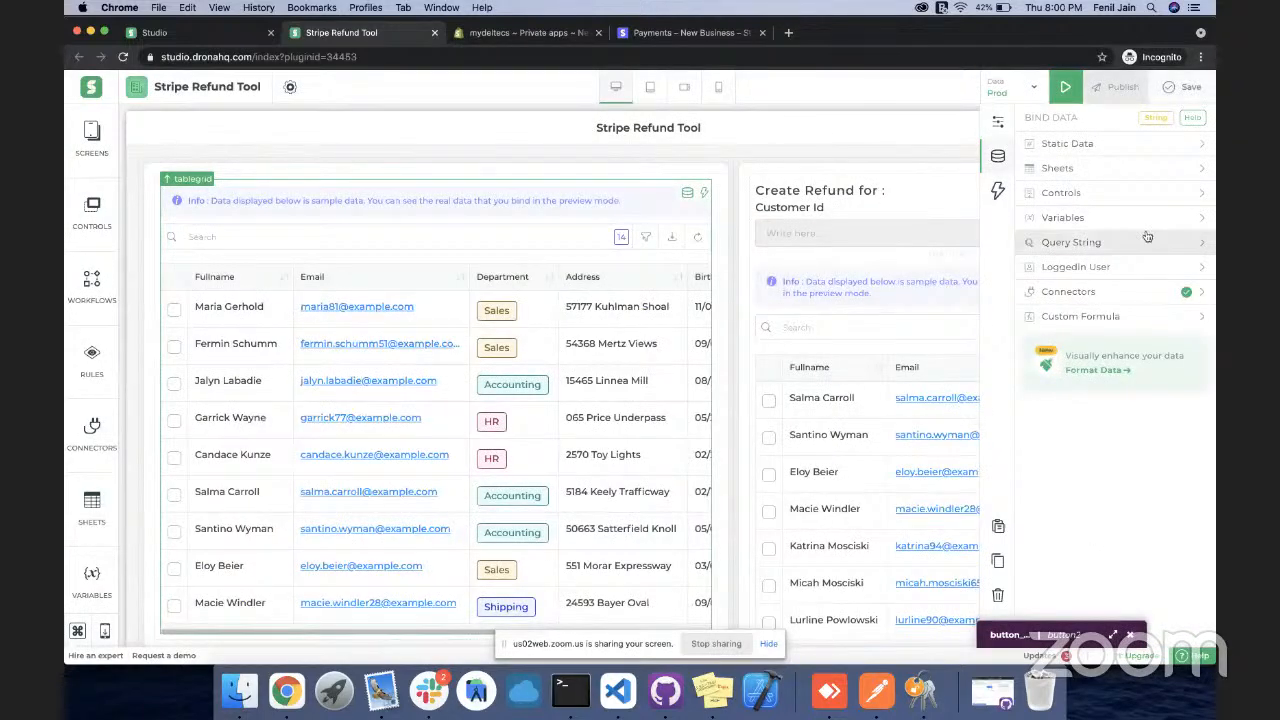
Save the app and preview it to confirm Created At shows dates like 05/26/2021 03:05 PM
{"action": "left_click", "coordinate": [1168, 88]}
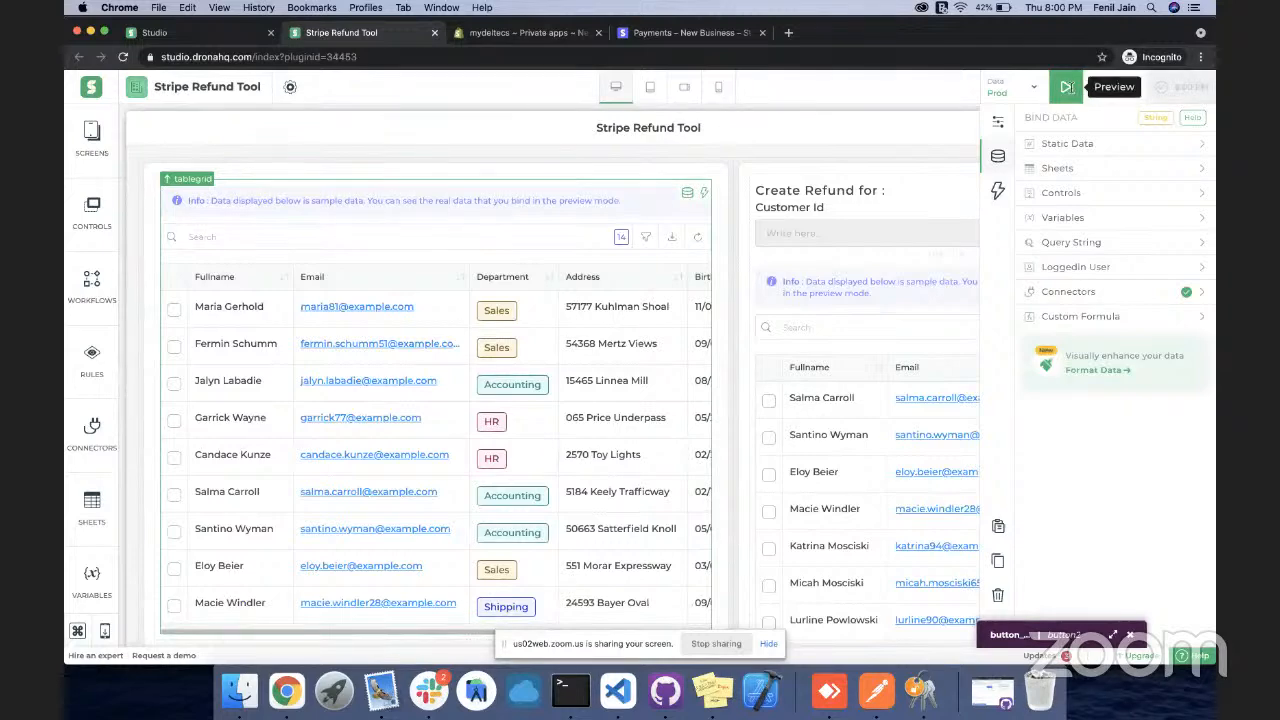
{"action": "left_click", "coordinate": [1066, 88]}
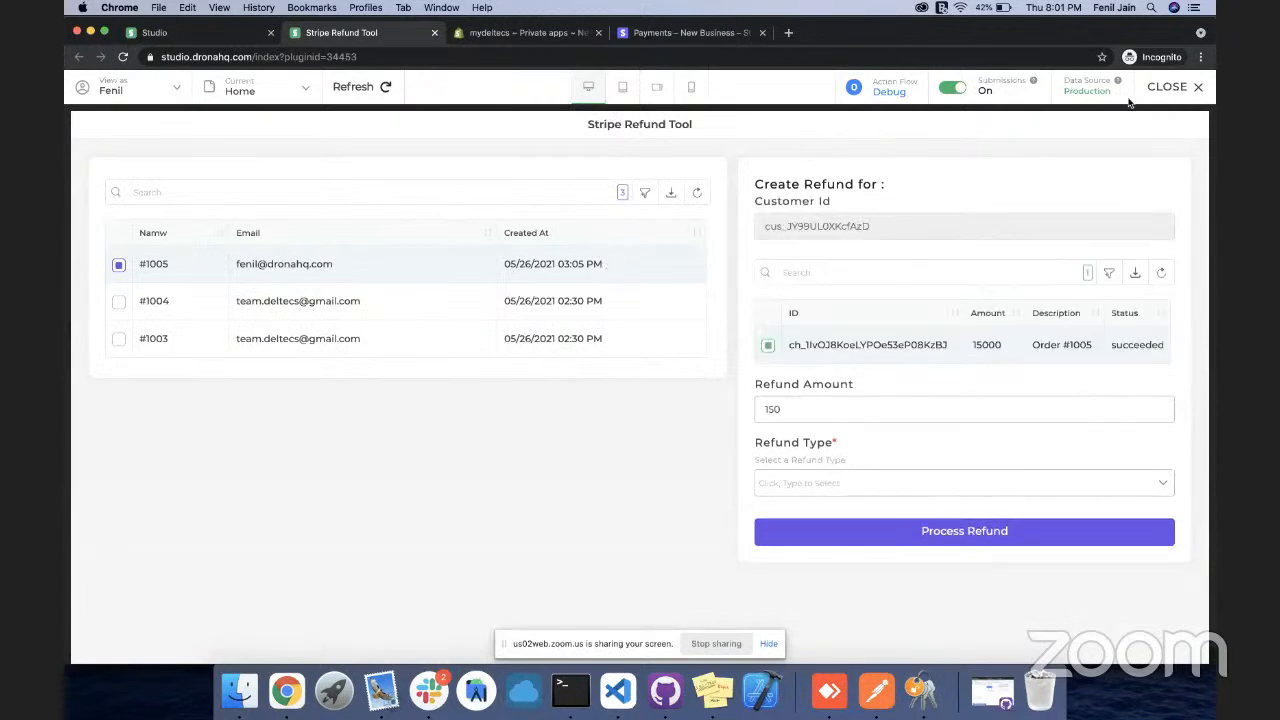
{"action": "left_click", "coordinate": [1157, 90]}
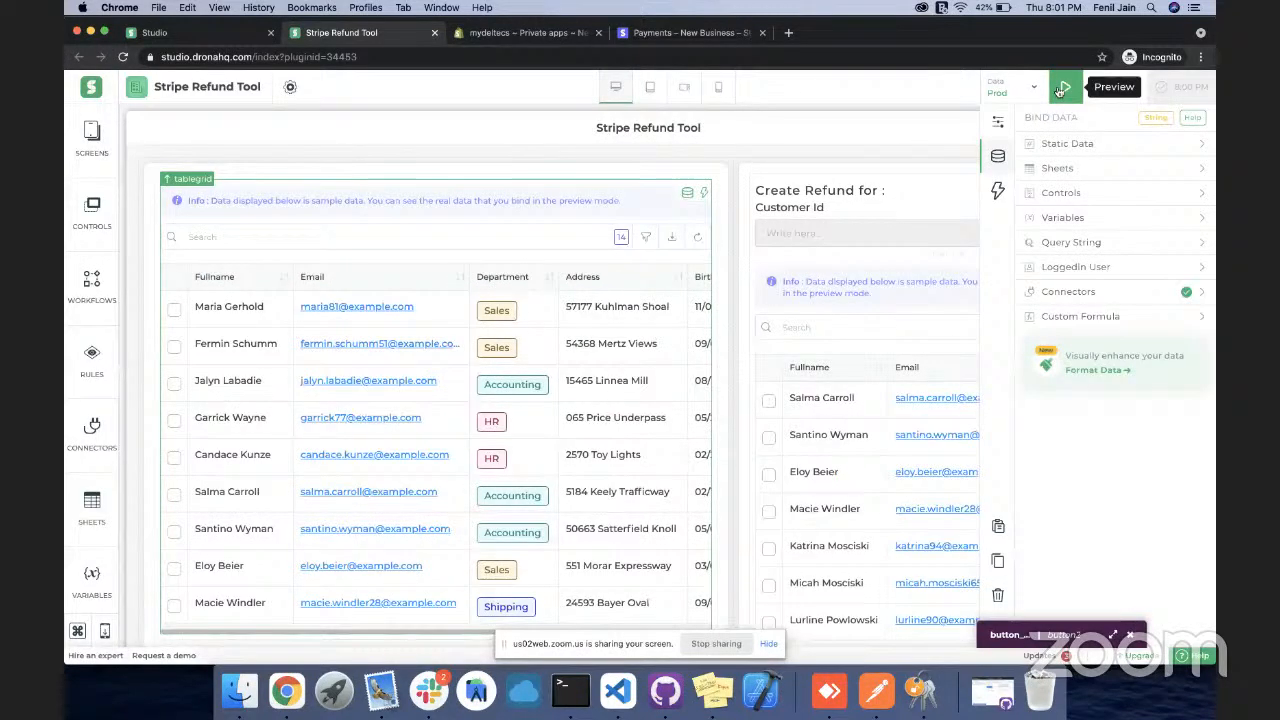
{"action": "left_click", "coordinate": [1059, 91]}
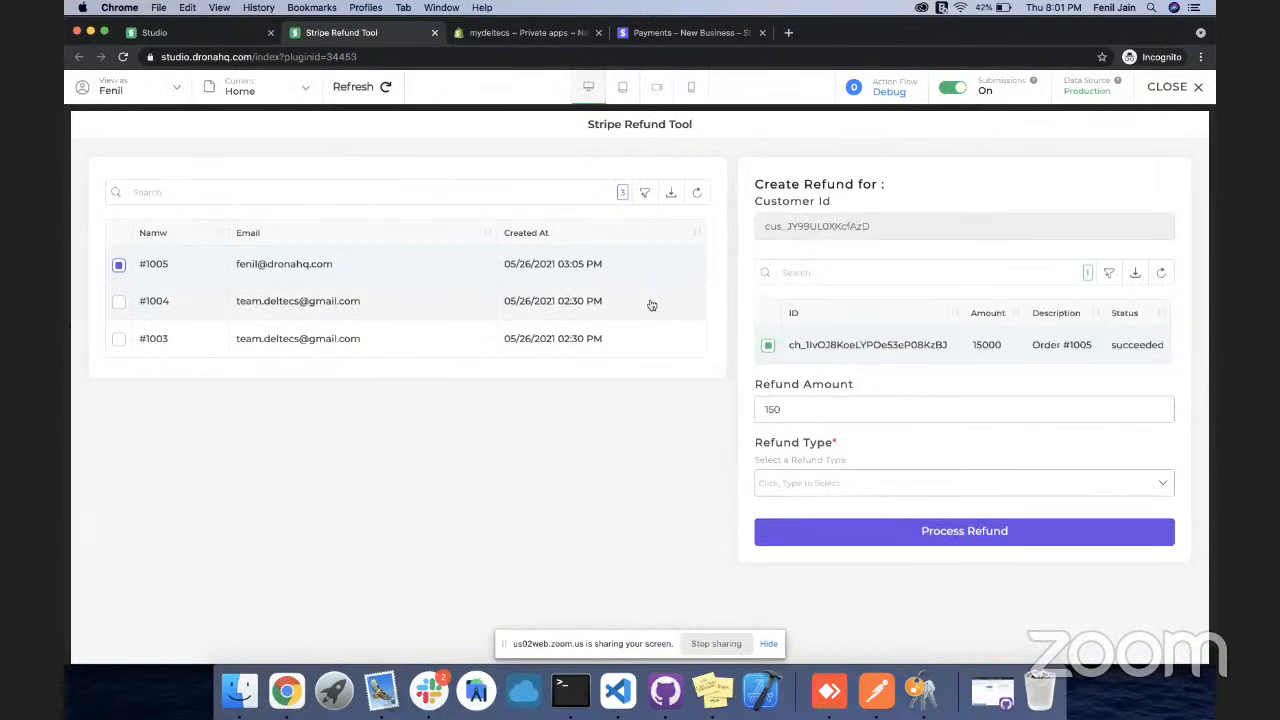
{"action": "left_click", "coordinate": [1170, 88]}
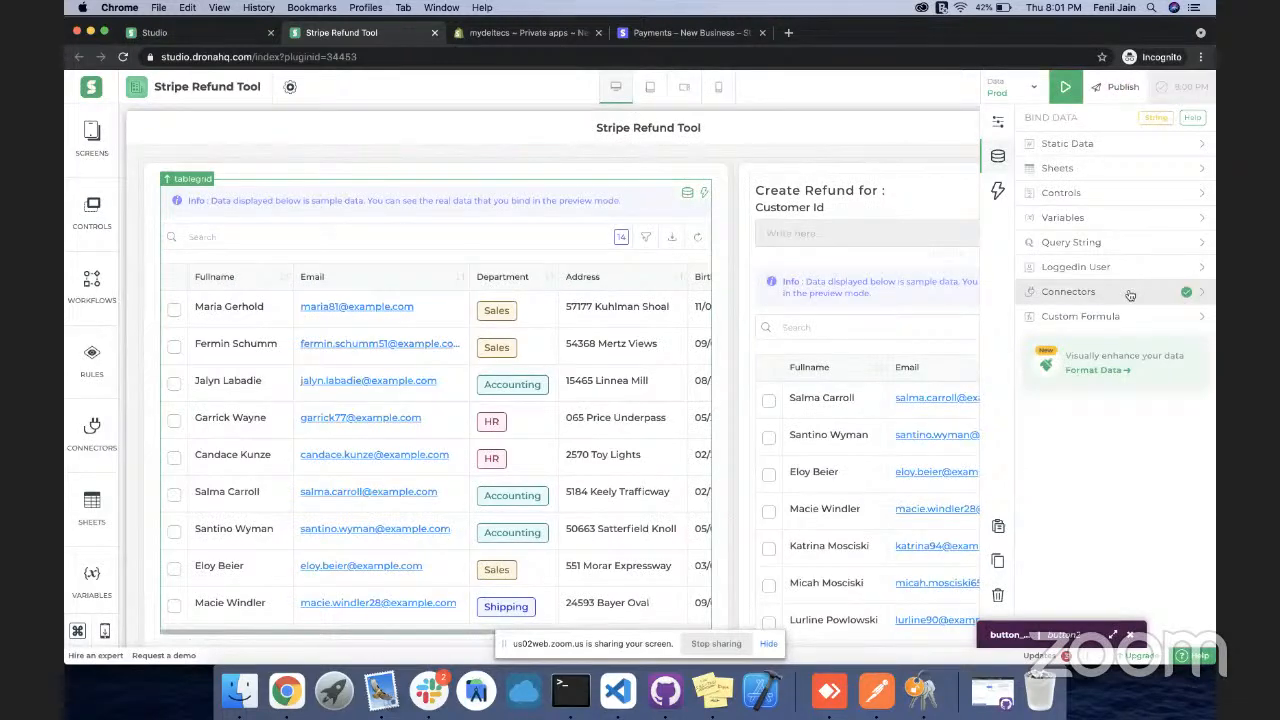
Switch the orders.created_at DateTime column to the ISO (YYYY-MM-DD) date format and apply it
{"action": "left_click", "coordinate": [1099, 378]}
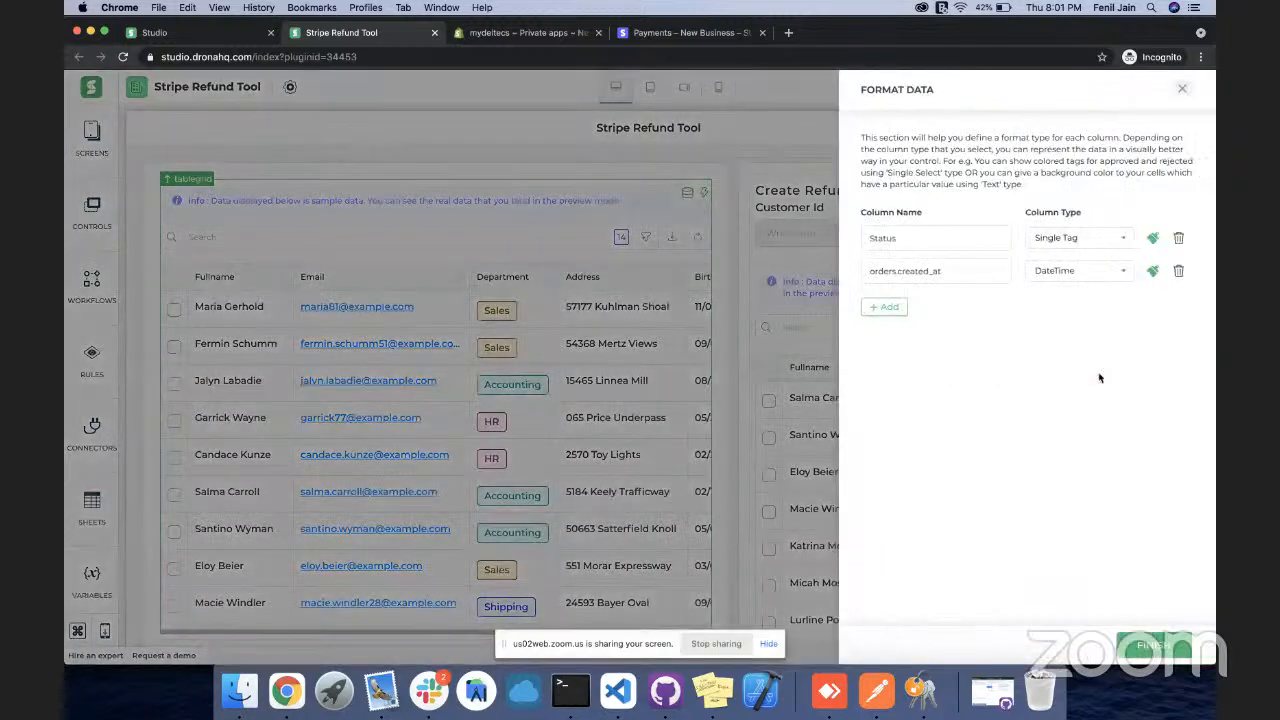
{"action": "left_click", "coordinate": [971, 274]}
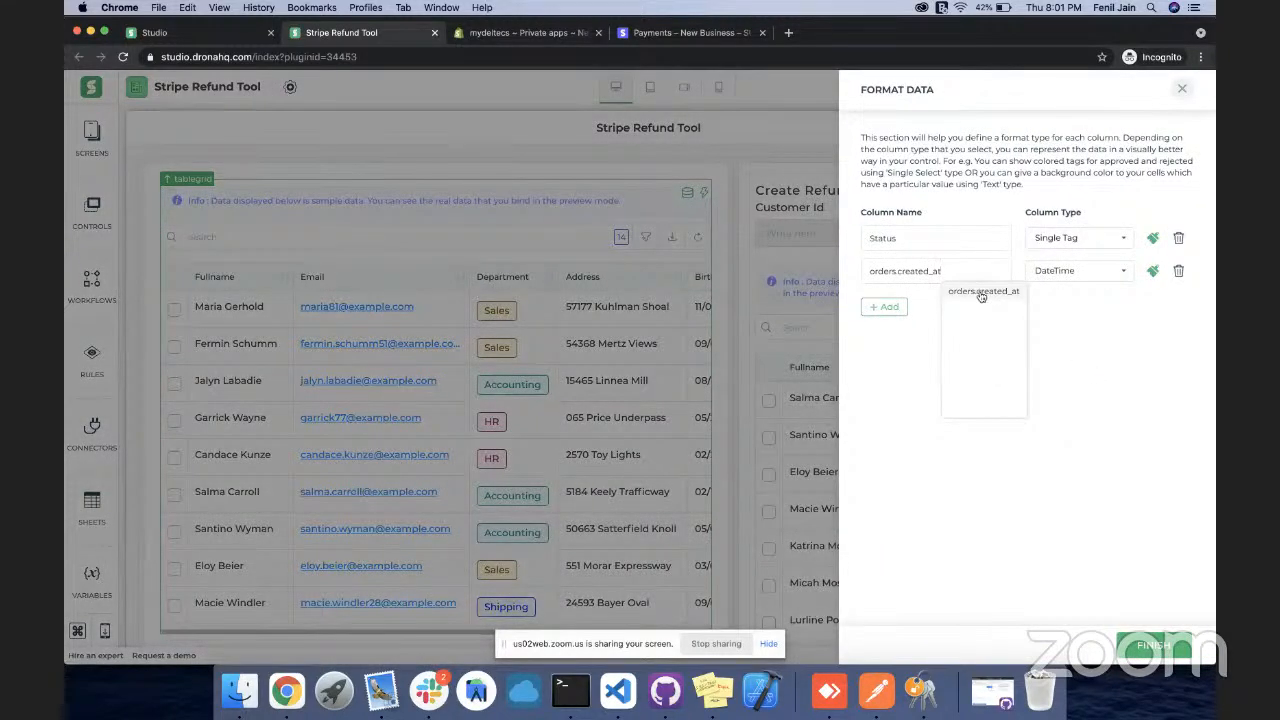
{"action": "left_click", "coordinate": [884, 306]}
{"action": "left_click", "coordinate": [897, 304]}
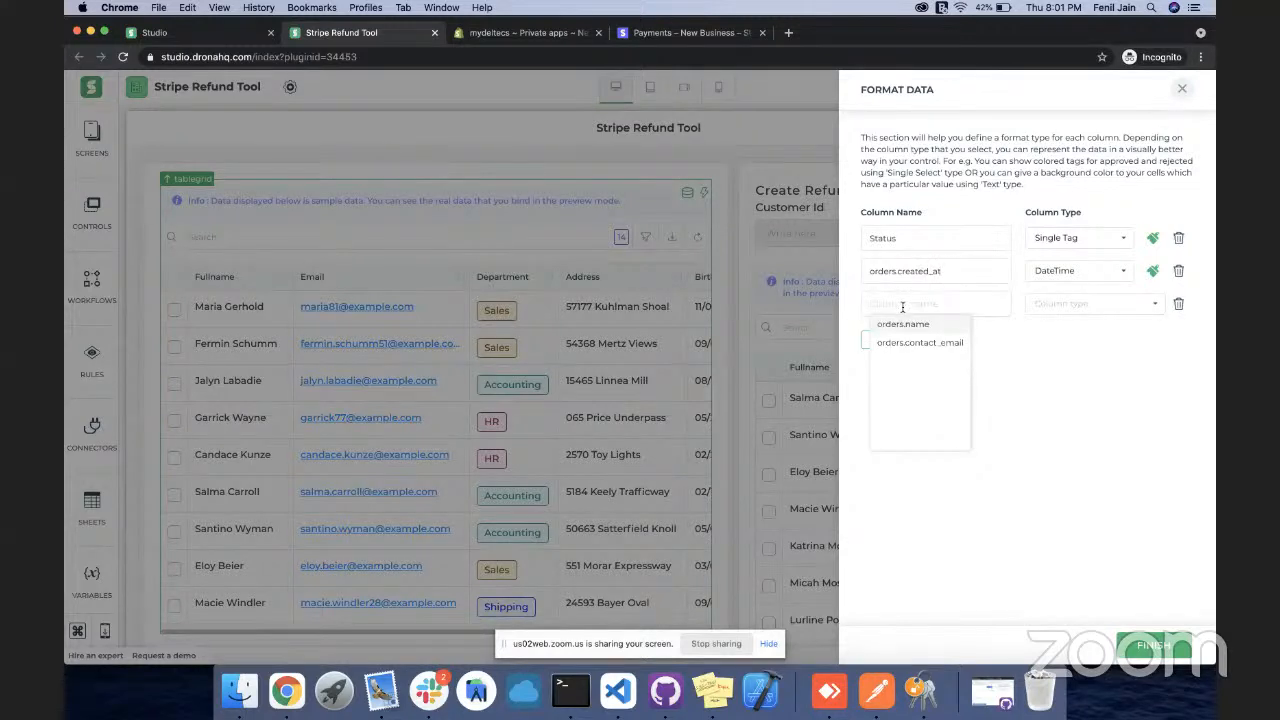
{"action": "left_click", "coordinate": [1178, 303]}
{"action": "left_click", "coordinate": [1152, 271]}
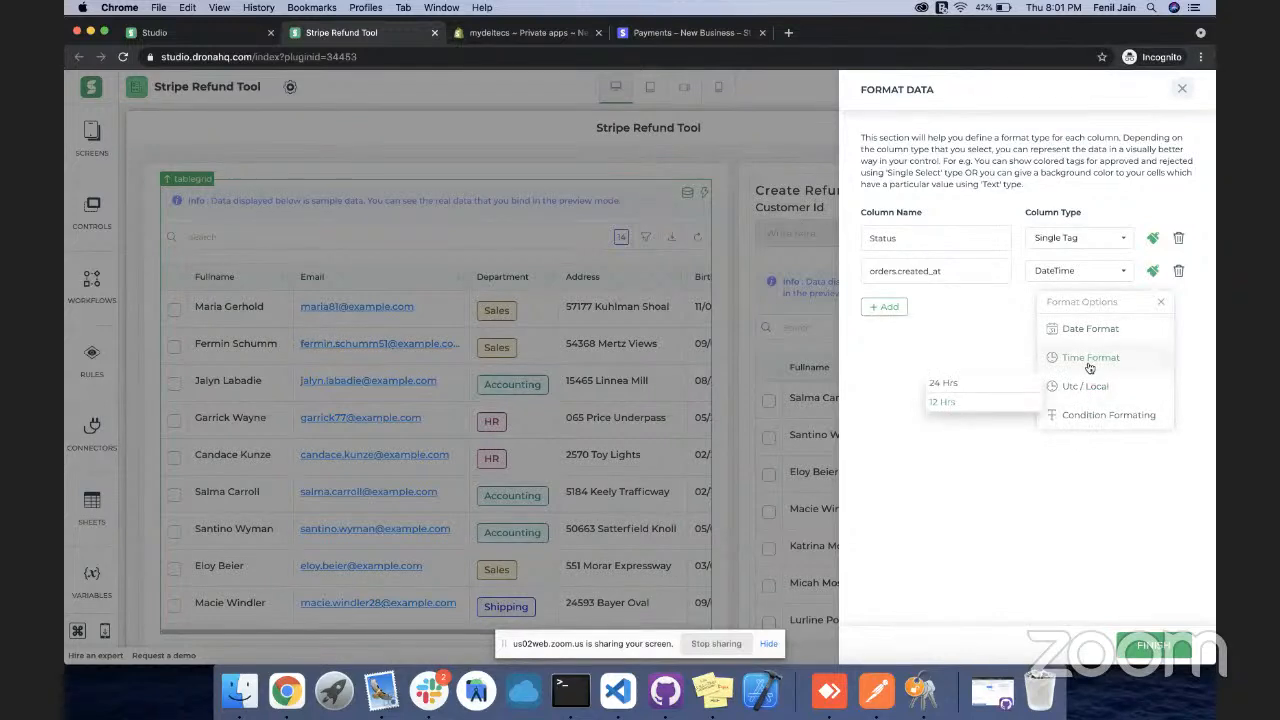
{"action": "mouse_move", "coordinate": [1085, 330]}
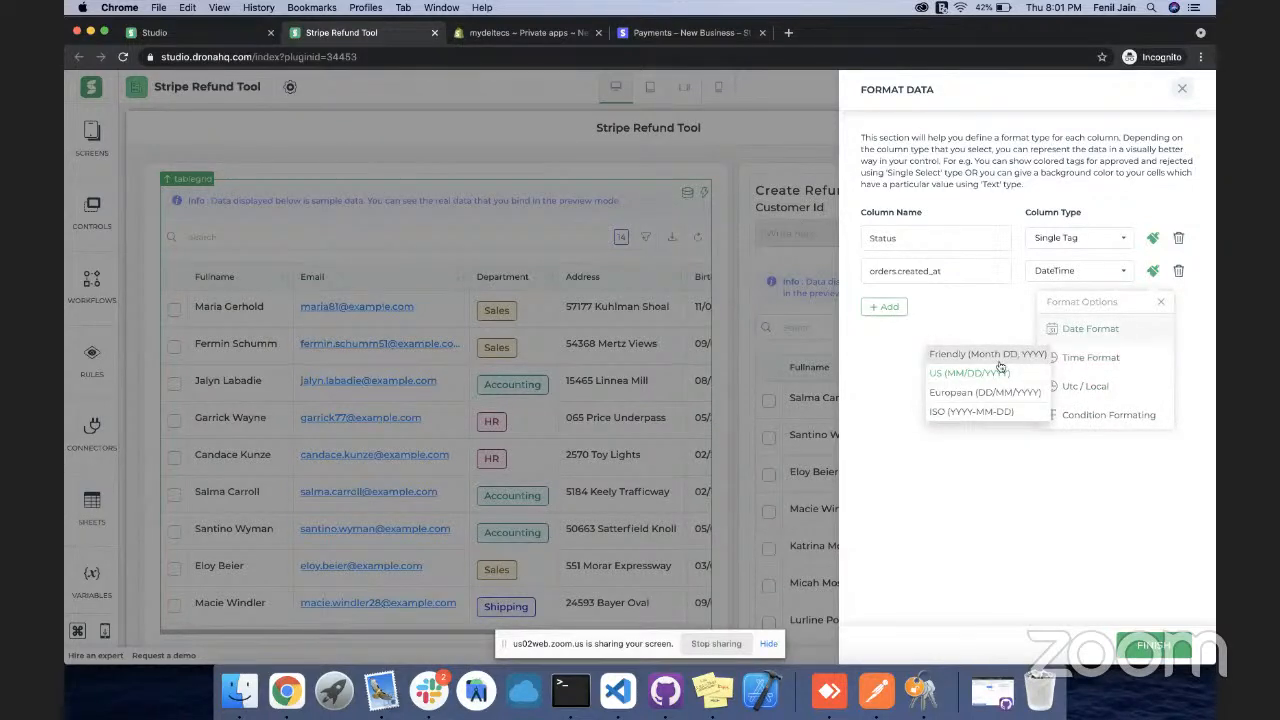
{"action": "left_click", "coordinate": [972, 419]}
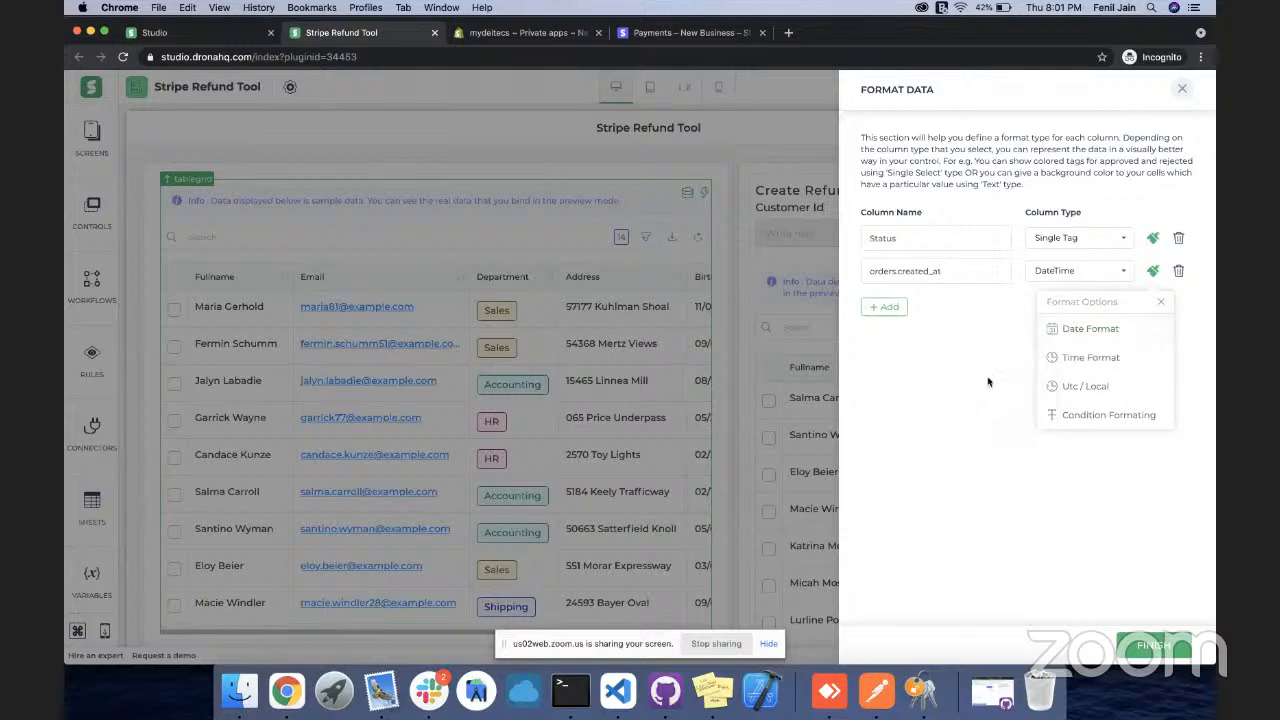
{"action": "left_click", "coordinate": [1161, 302]}
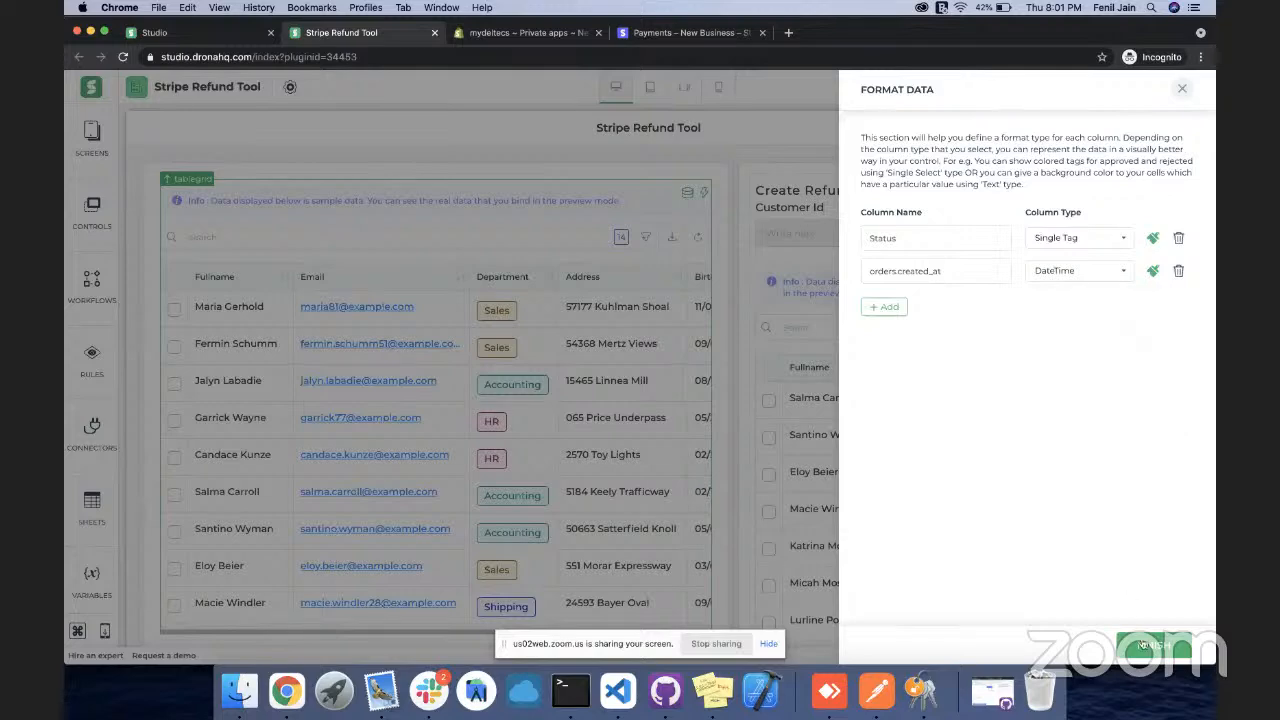
{"action": "left_click", "coordinate": [1182, 88]}
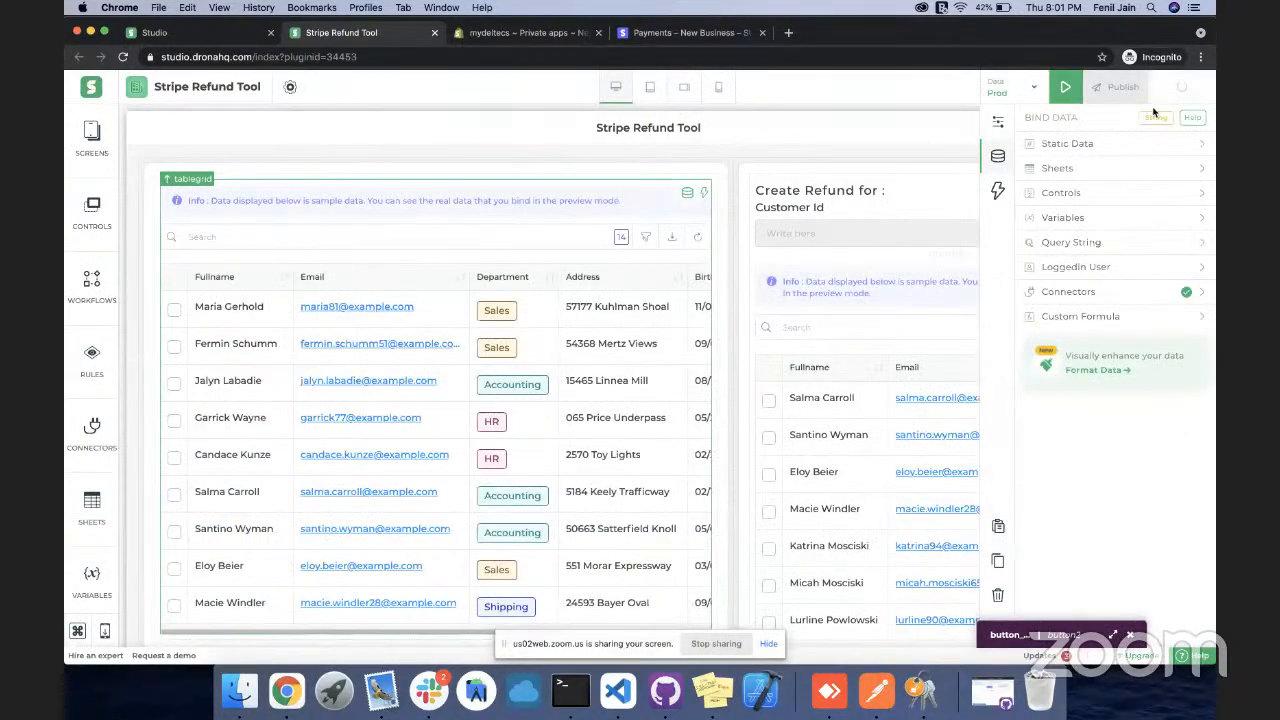
{"action": "left_click", "coordinate": [1063, 88]}
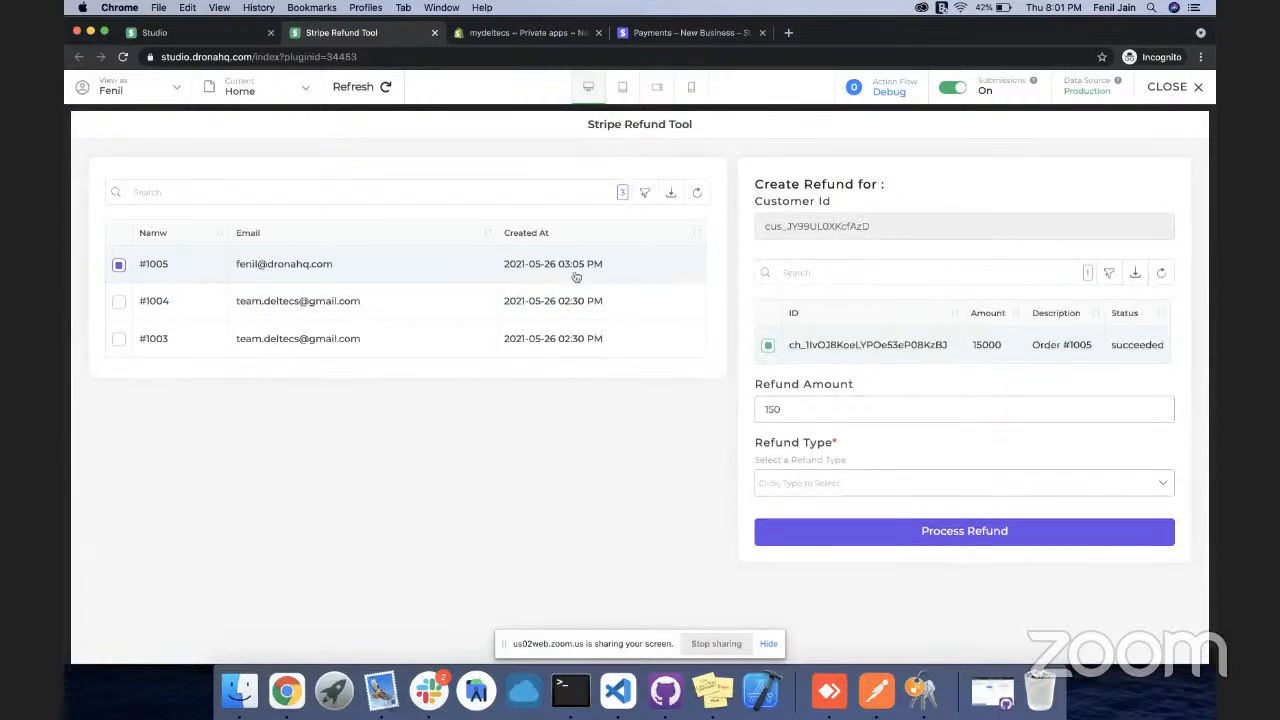
{"action": "left_click", "coordinate": [1166, 90]}
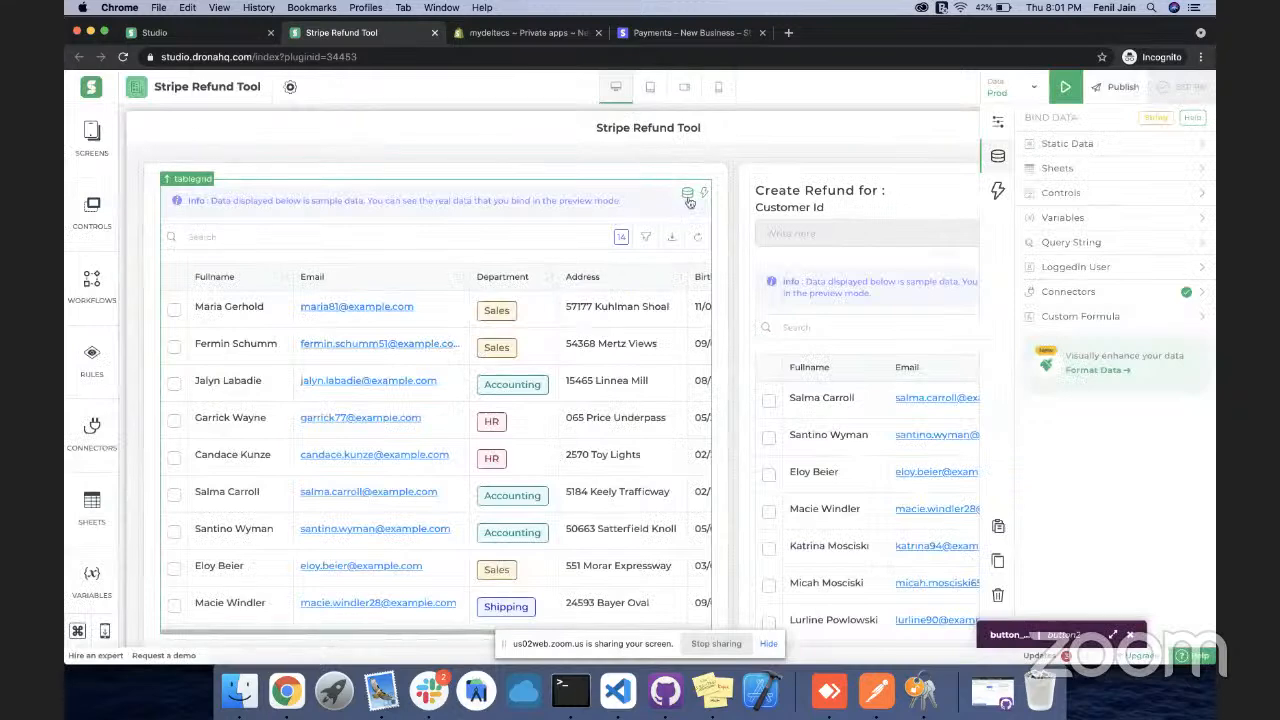
Publish the app as version 0.0.1 with the release note 'Initail release'
{"action": "mouse_move", "coordinate": [689, 201]}
{"action": "left_click", "coordinate": [1110, 90]}
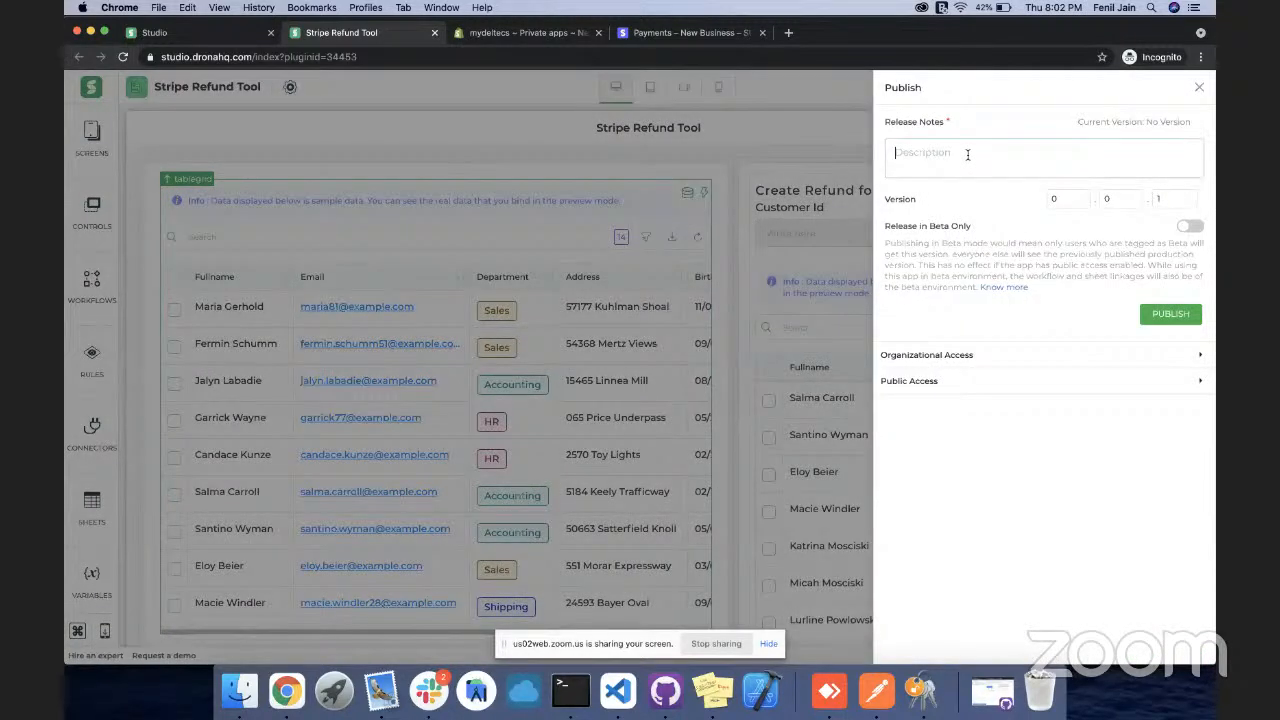
{"action": "type", "text": "Initail release"}
{"action": "left_click", "coordinate": [1158, 313]}
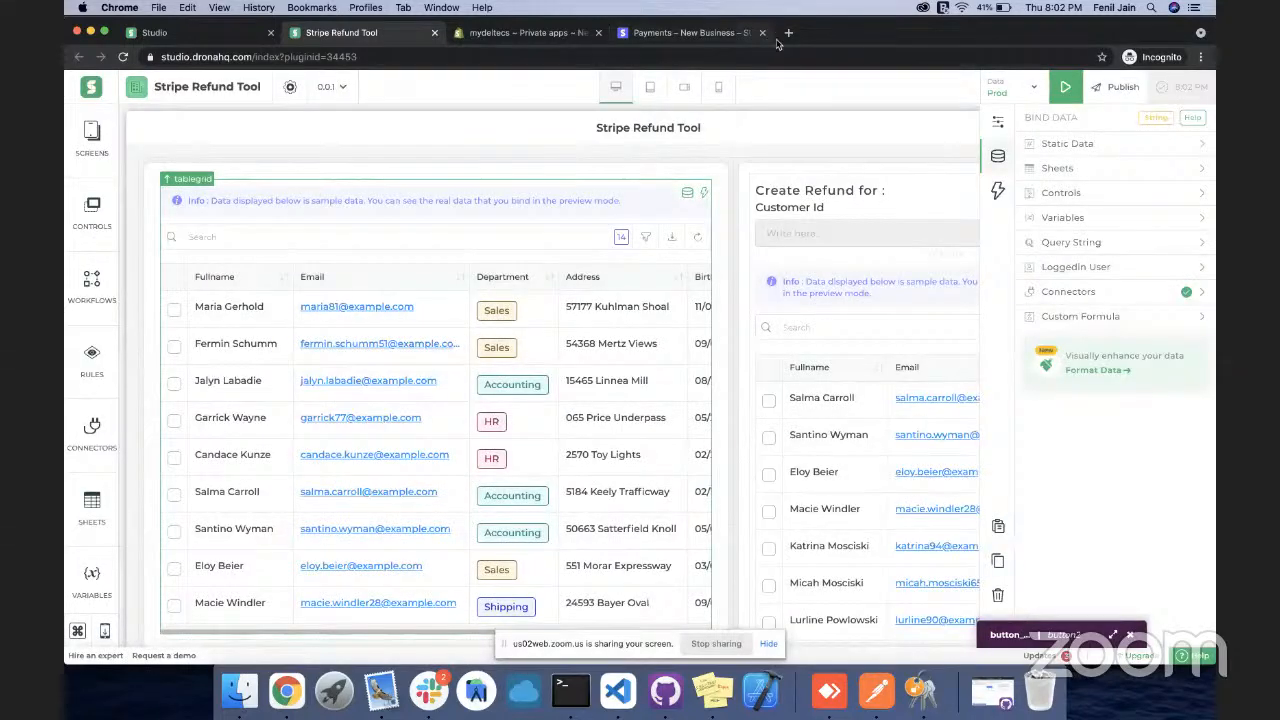
{"action": "left_click", "coordinate": [789, 33]}
Load web.dronahq.com in the new tab, after glancing at the app's install options in Studio
{"action": "type", "text": "web"}
{"action": "left_click", "coordinate": [170, 33]}
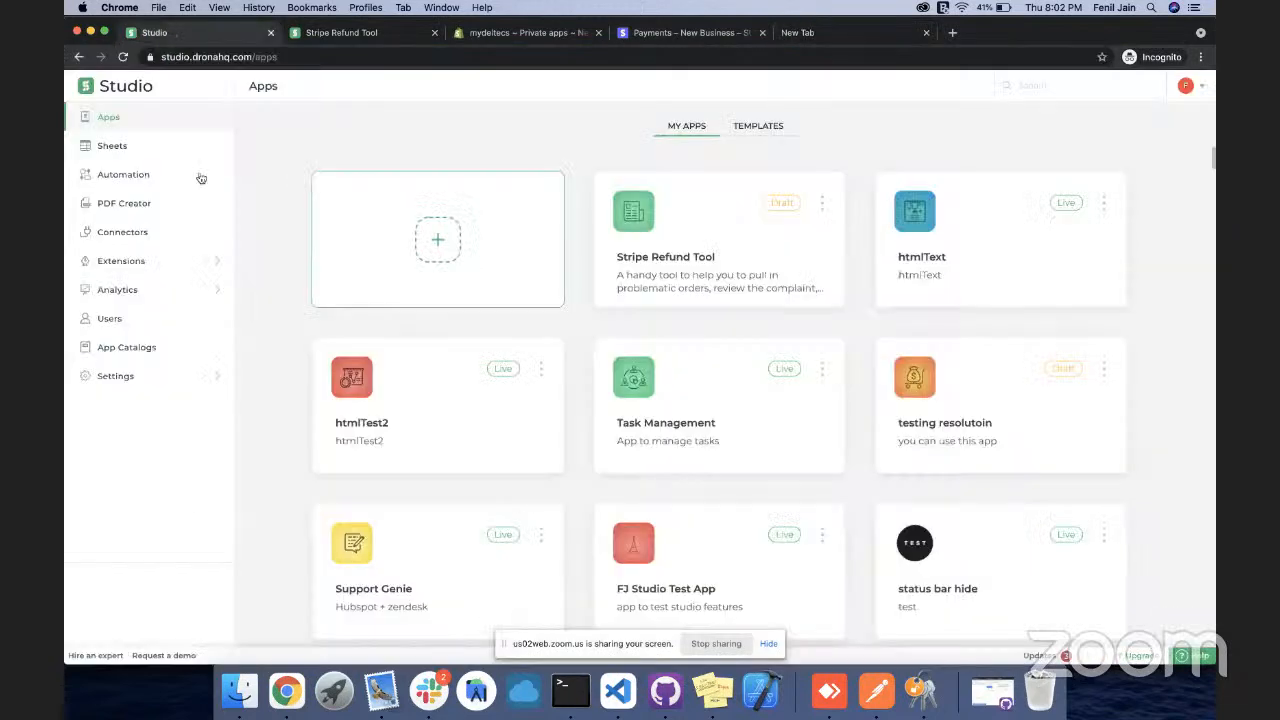
{"action": "key", "text": "ctrl+Tab"}
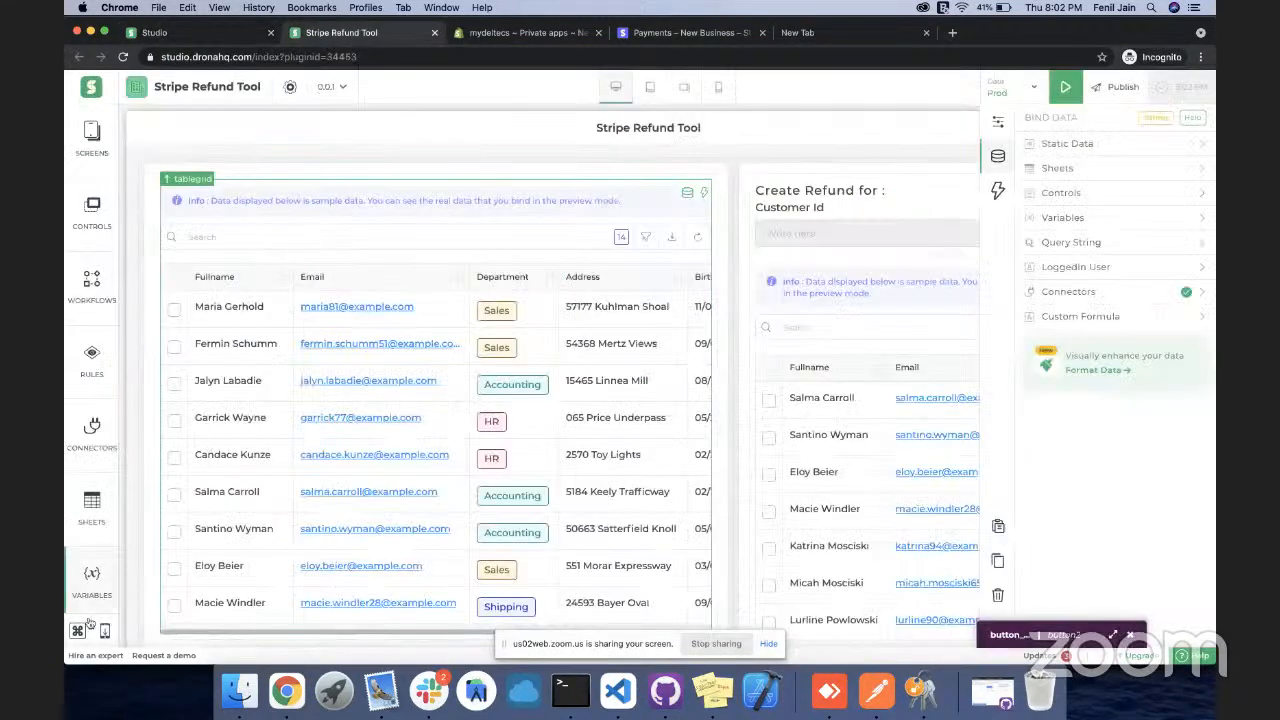
{"action": "left_click", "coordinate": [104, 631]}
{"action": "left_click", "coordinate": [785, 33]}
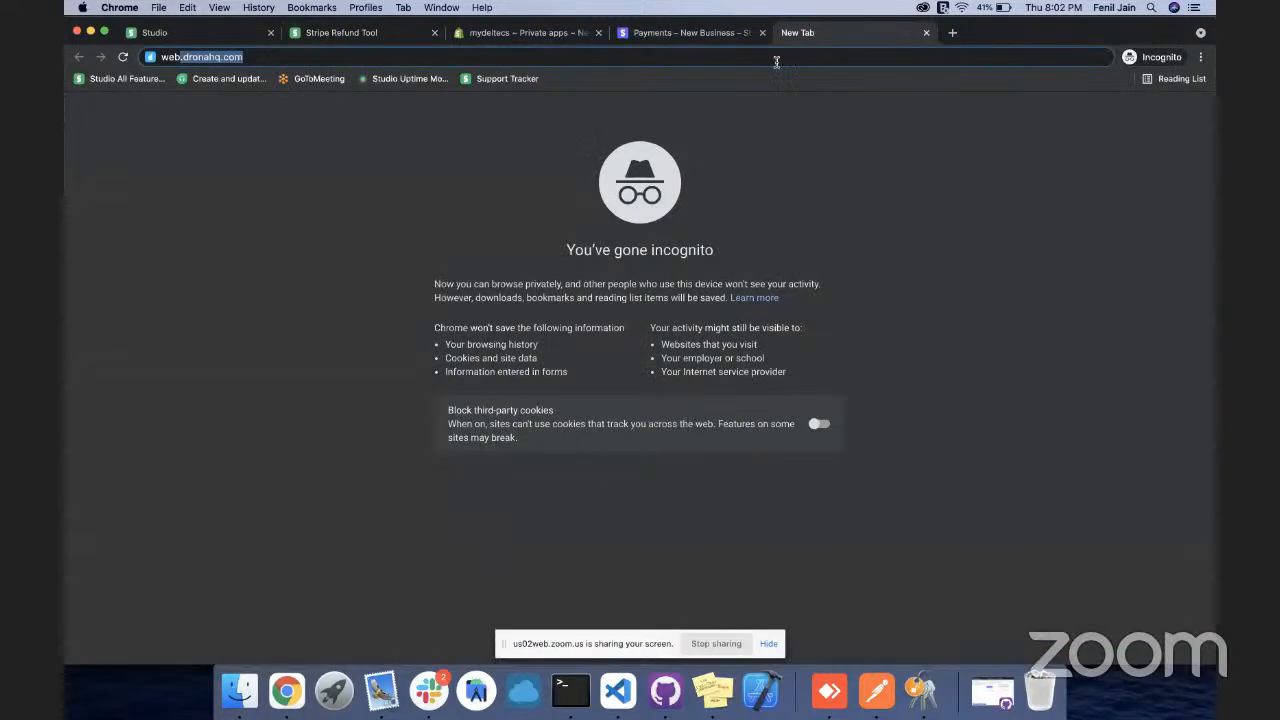
{"action": "key", "text": "Return"}
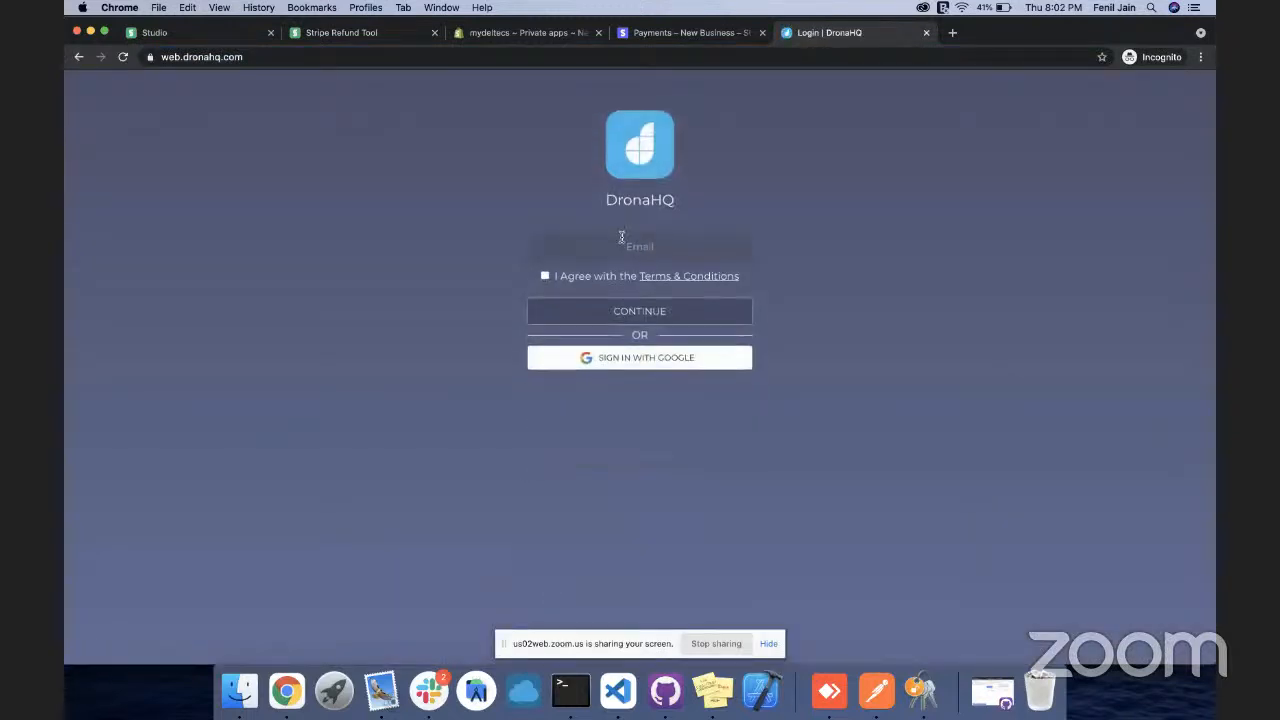
Sign in to the DronaHQ web app with the account e-mail and password
{"action": "left_click", "coordinate": [621, 237]}
{"action": "key", "text": "Return"}
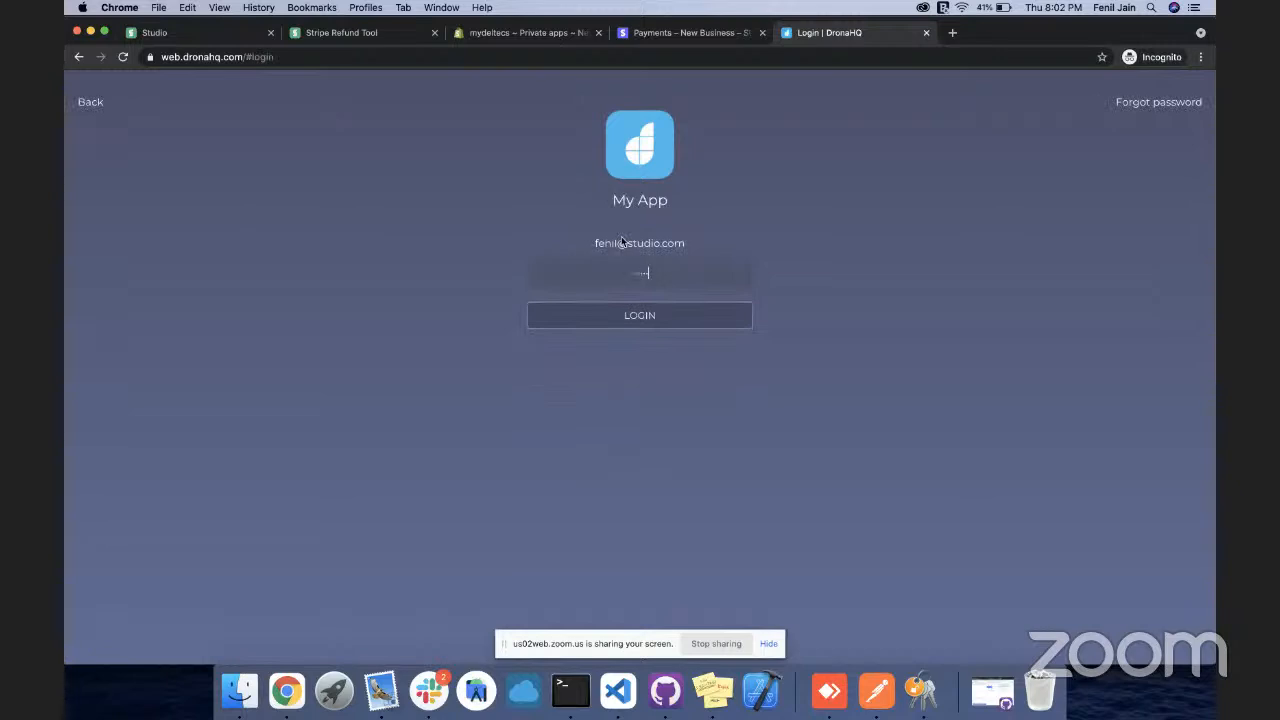
{"action": "key", "text": "Return"}
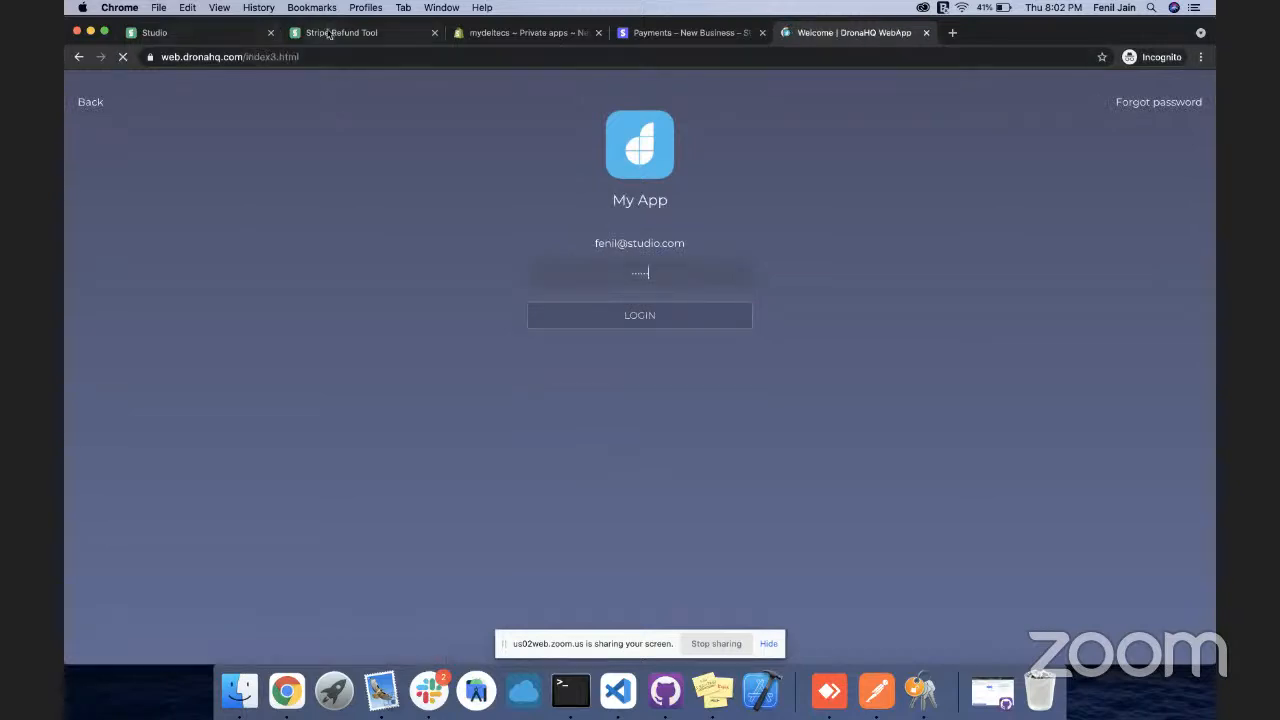
Check the published version history in the Studio editor, then return to the web app
{"action": "left_click", "coordinate": [330, 33]}
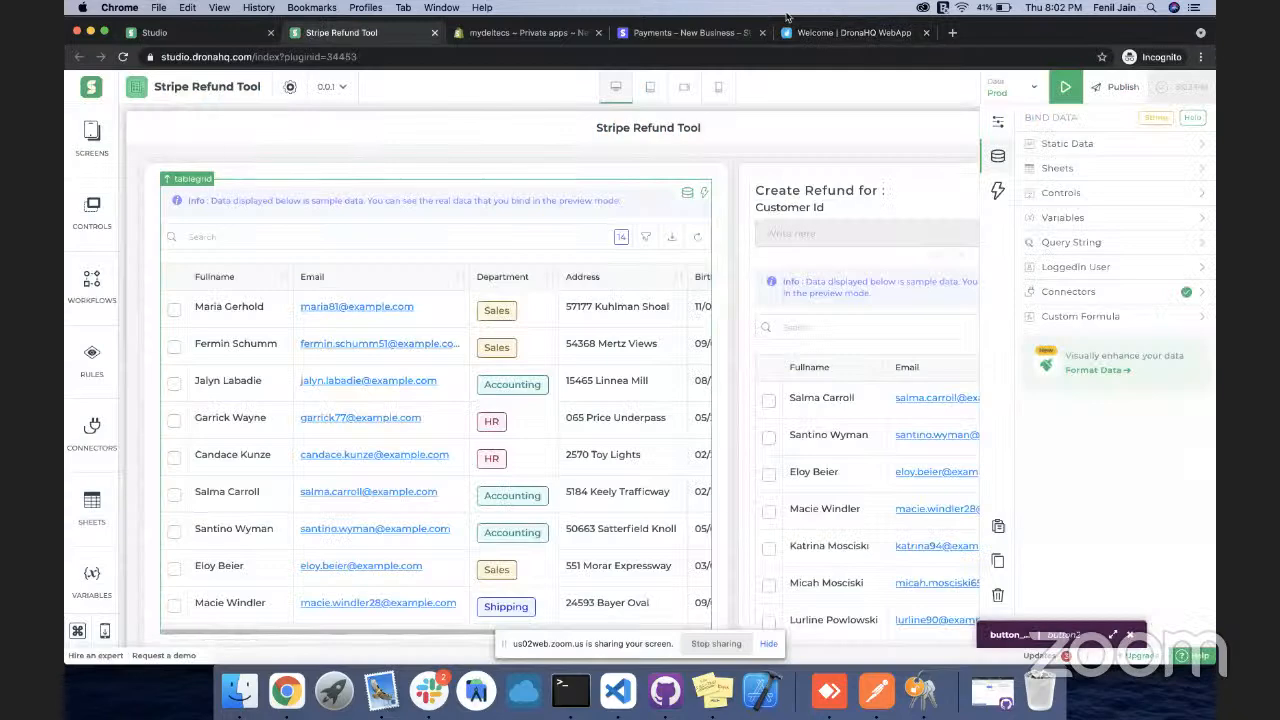
{"action": "left_click", "coordinate": [333, 86]}
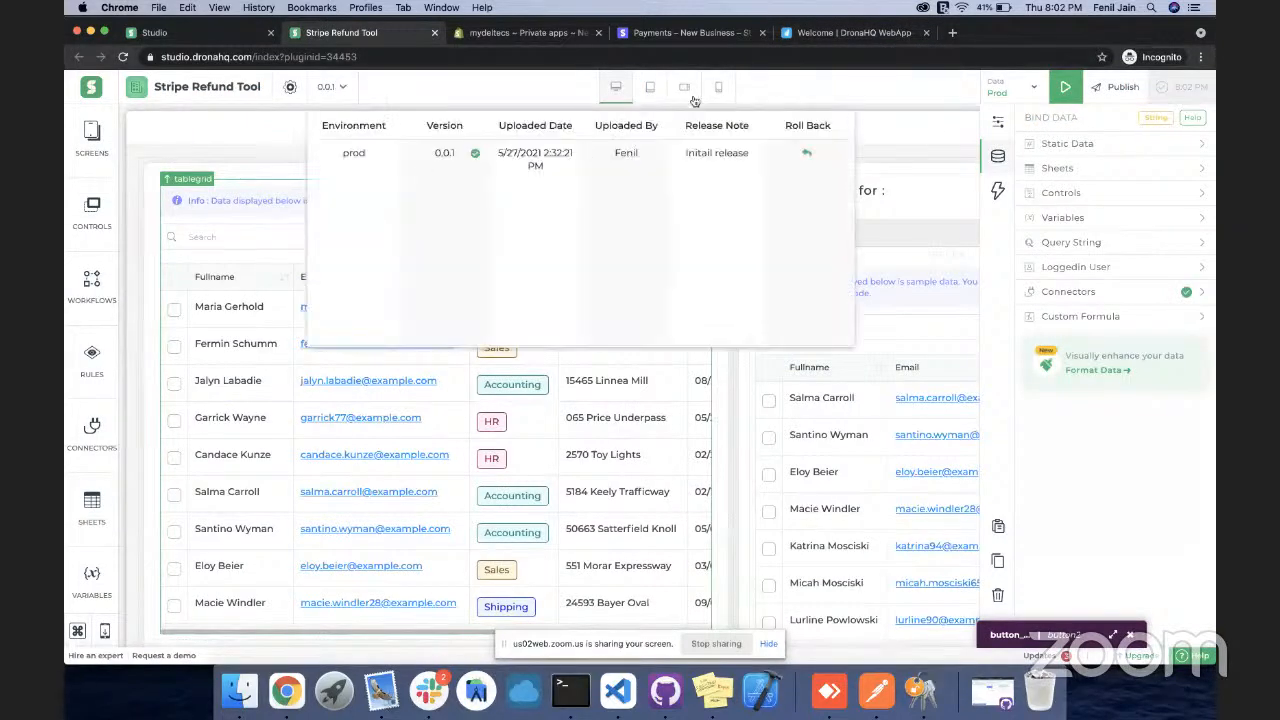
{"action": "left_click", "coordinate": [826, 38]}
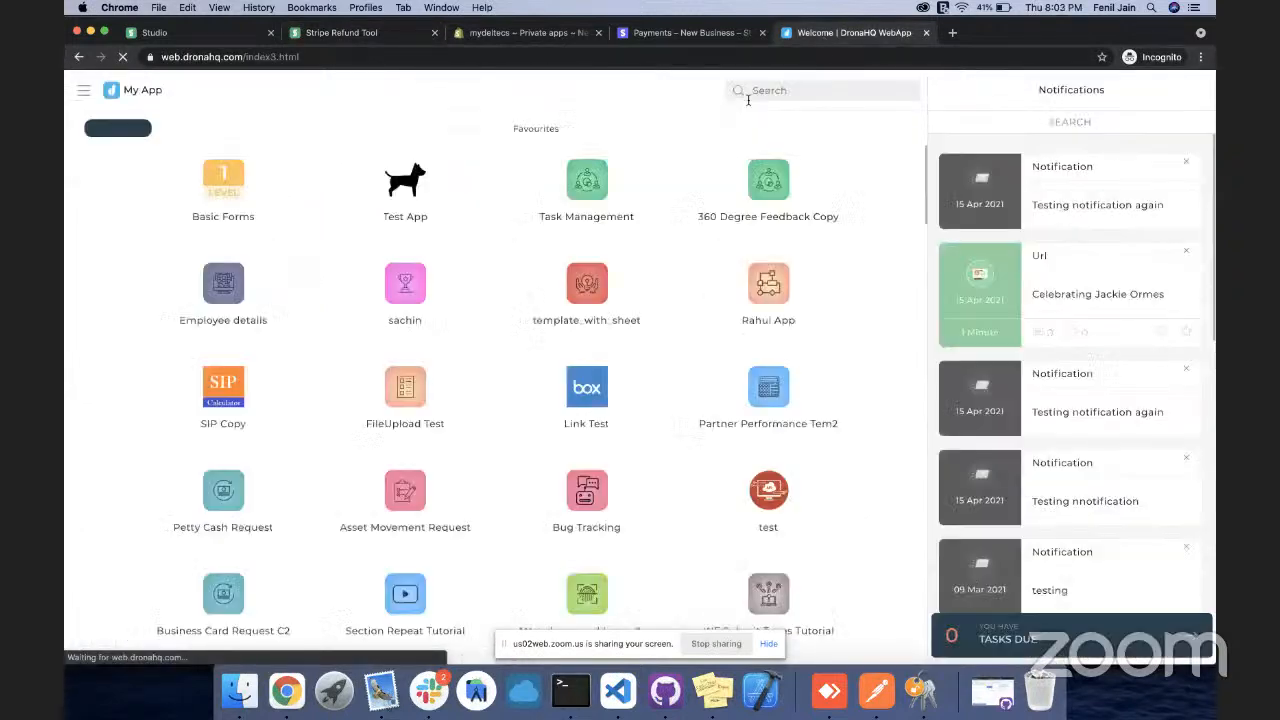
Search the apps for 'str', open Stripe Refund Tool, and test orders #1004 and #1005
{"action": "left_click", "coordinate": [766, 89]}
{"action": "type", "text": "s"}
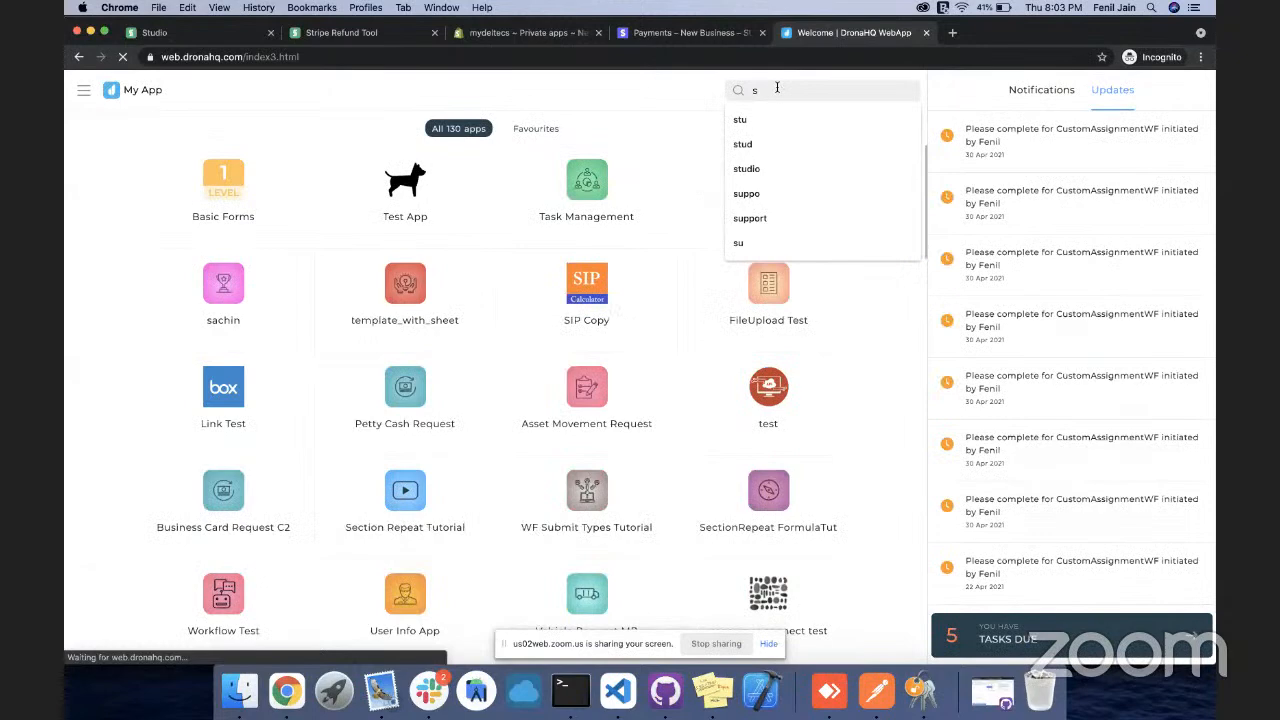
{"action": "type", "text": "t"}
{"action": "key", "text": "BackSpace"}
{"action": "type", "text": "tr"}
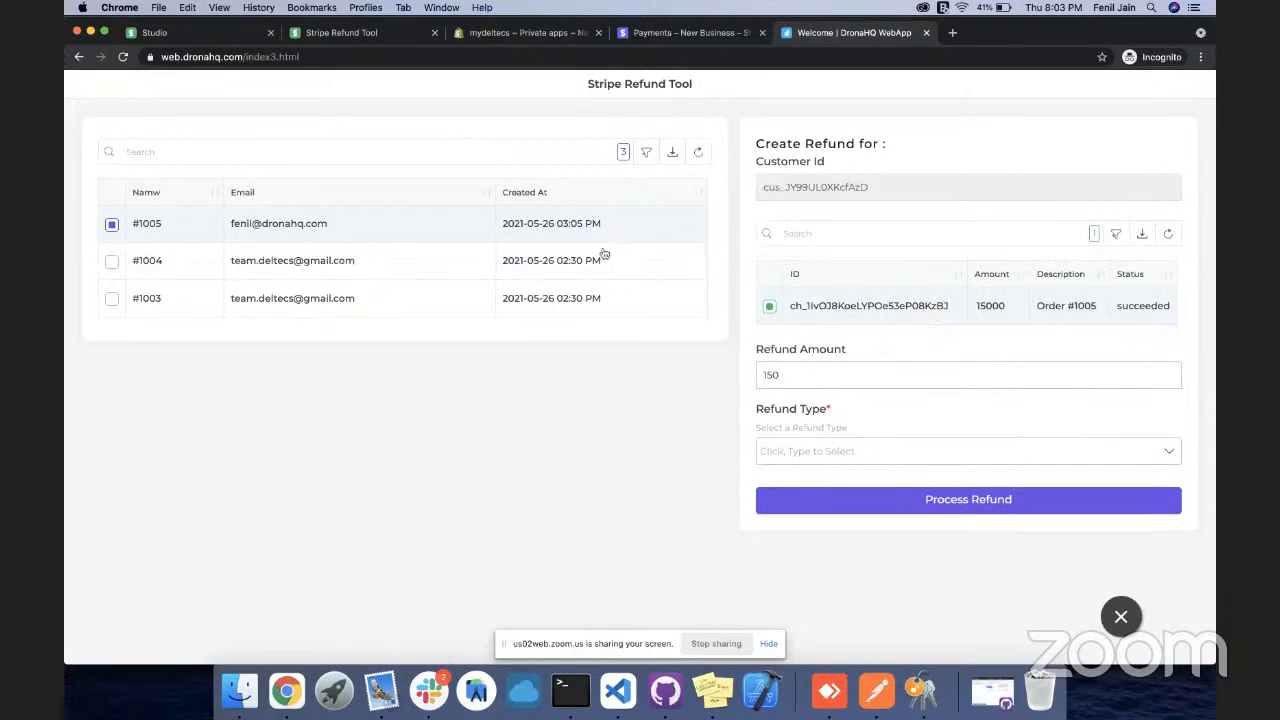
{"action": "left_click", "coordinate": [420, 270]}
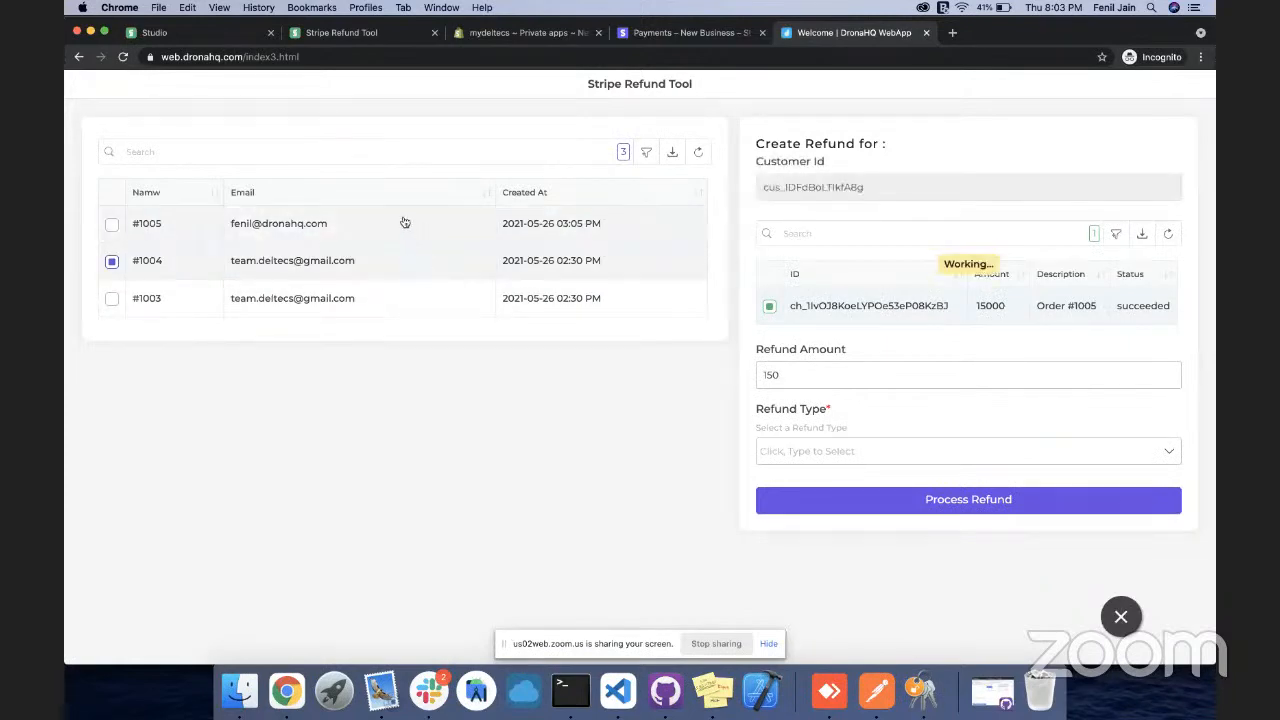
{"action": "left_click", "coordinate": [405, 222]}
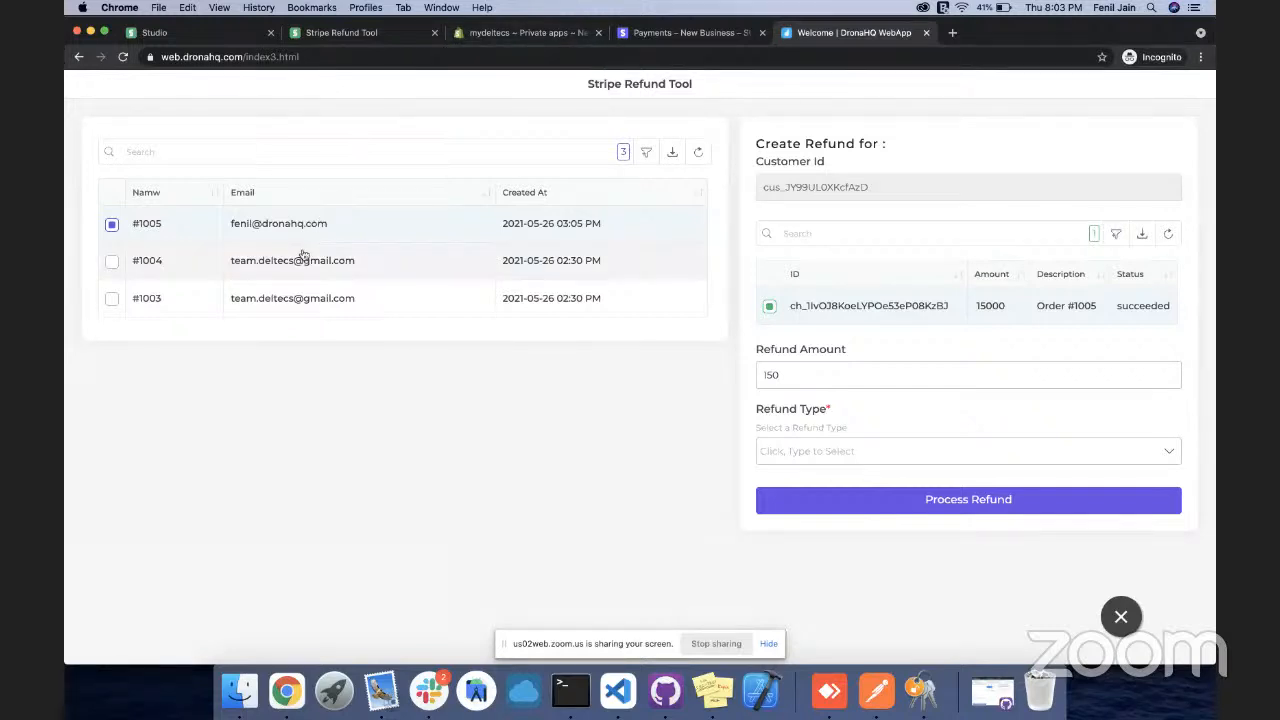
Return to the Stripe Refund Tool editor, inspect the Customer Id field, and end the screen share
{"action": "left_click", "coordinate": [352, 34]}
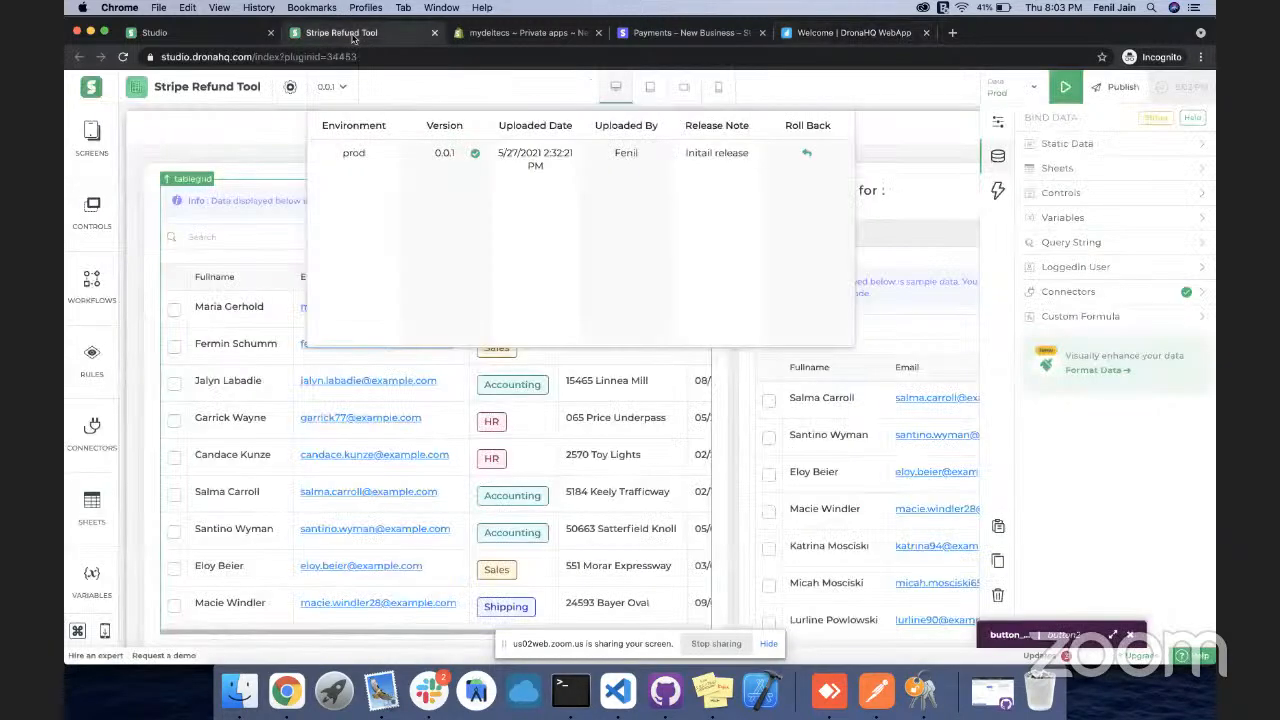
{"action": "left_click", "coordinate": [881, 186]}
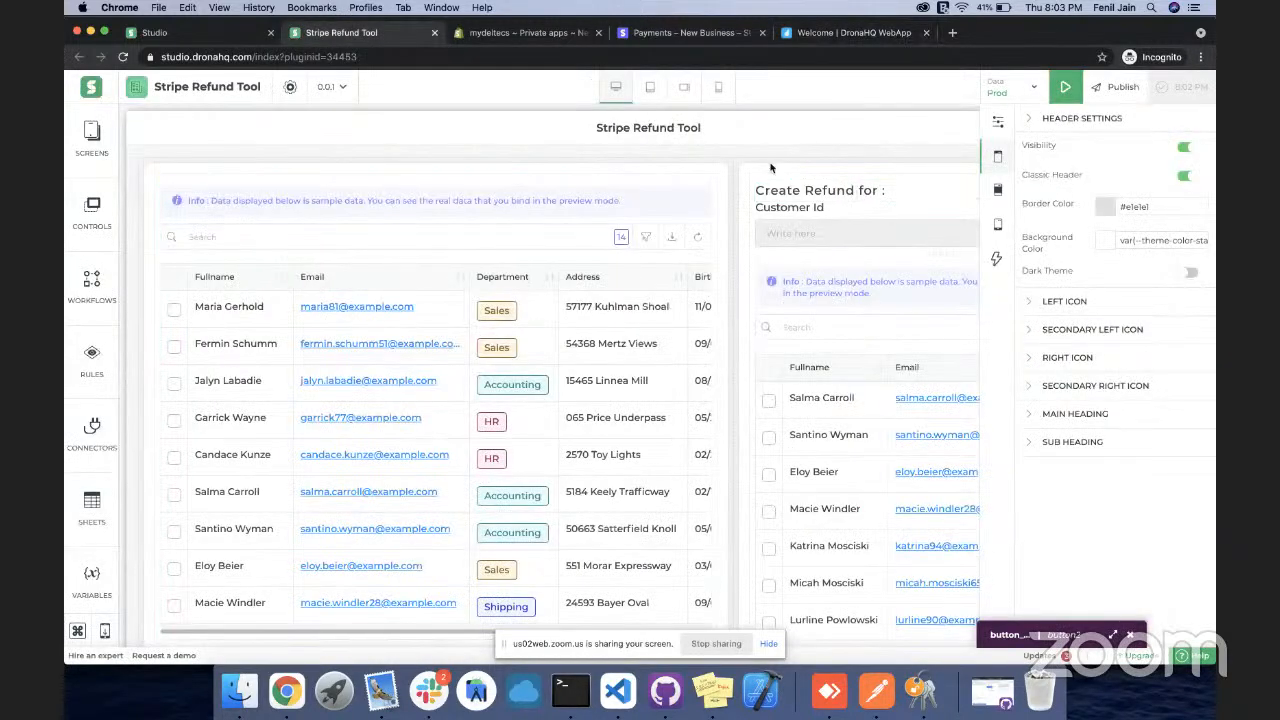
{"action": "left_click", "coordinate": [796, 227]}
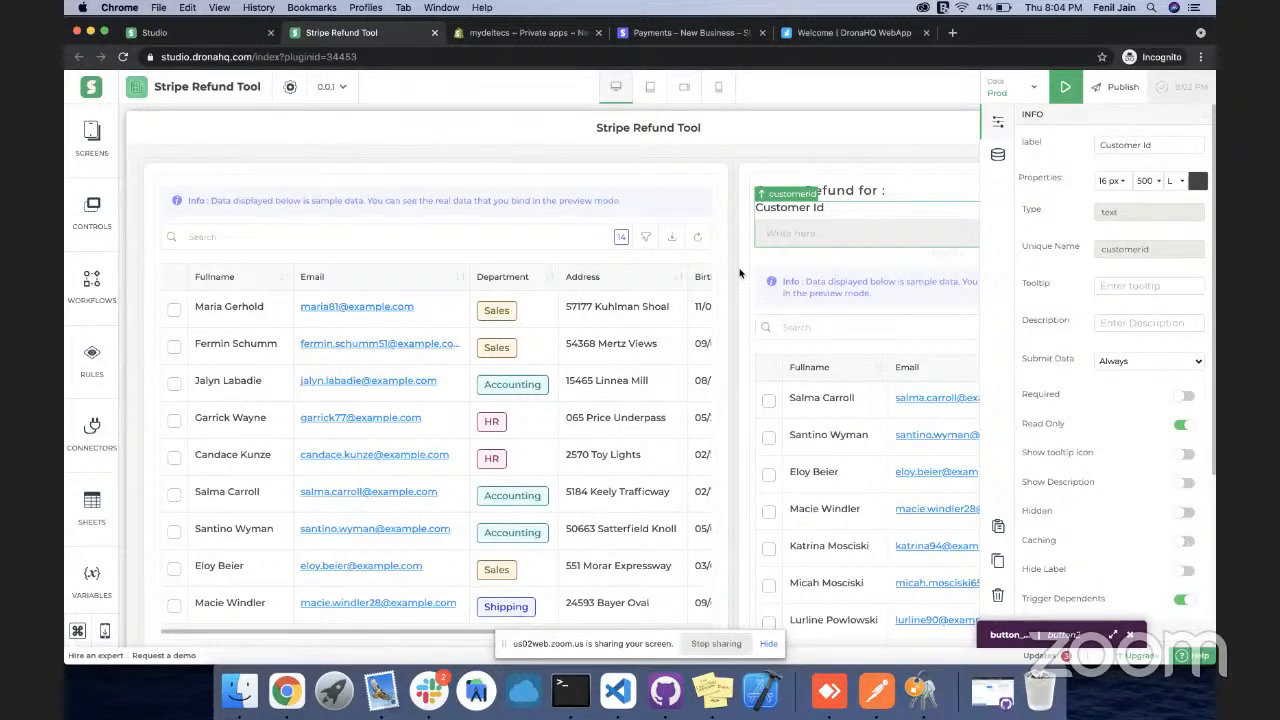
{"action": "left_click", "coordinate": [650, 640]}
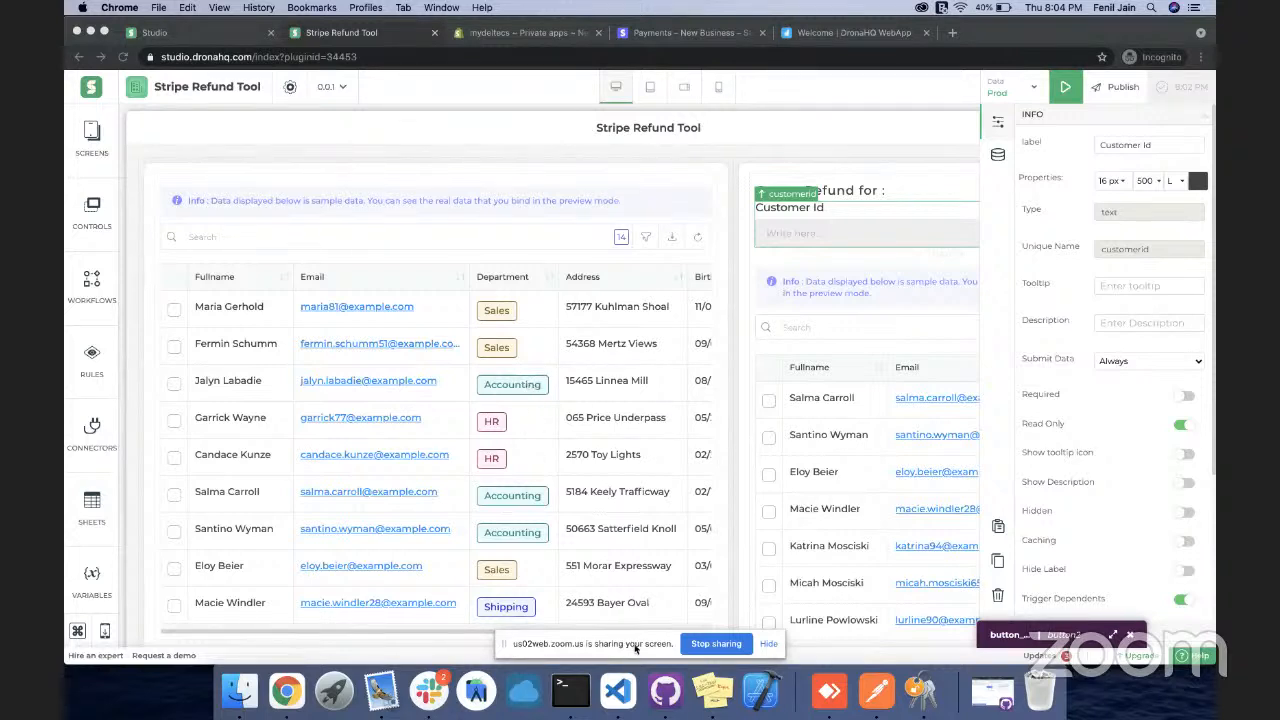
{"action": "left_click", "coordinate": [712, 644]}
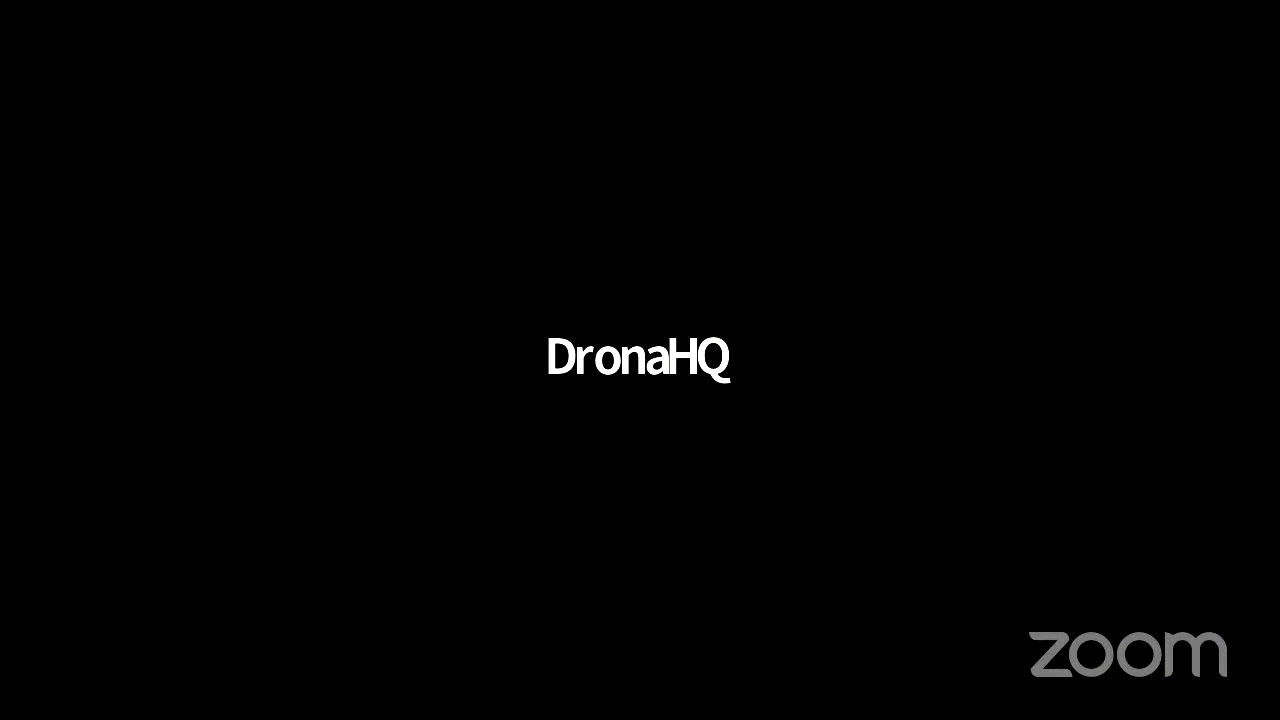